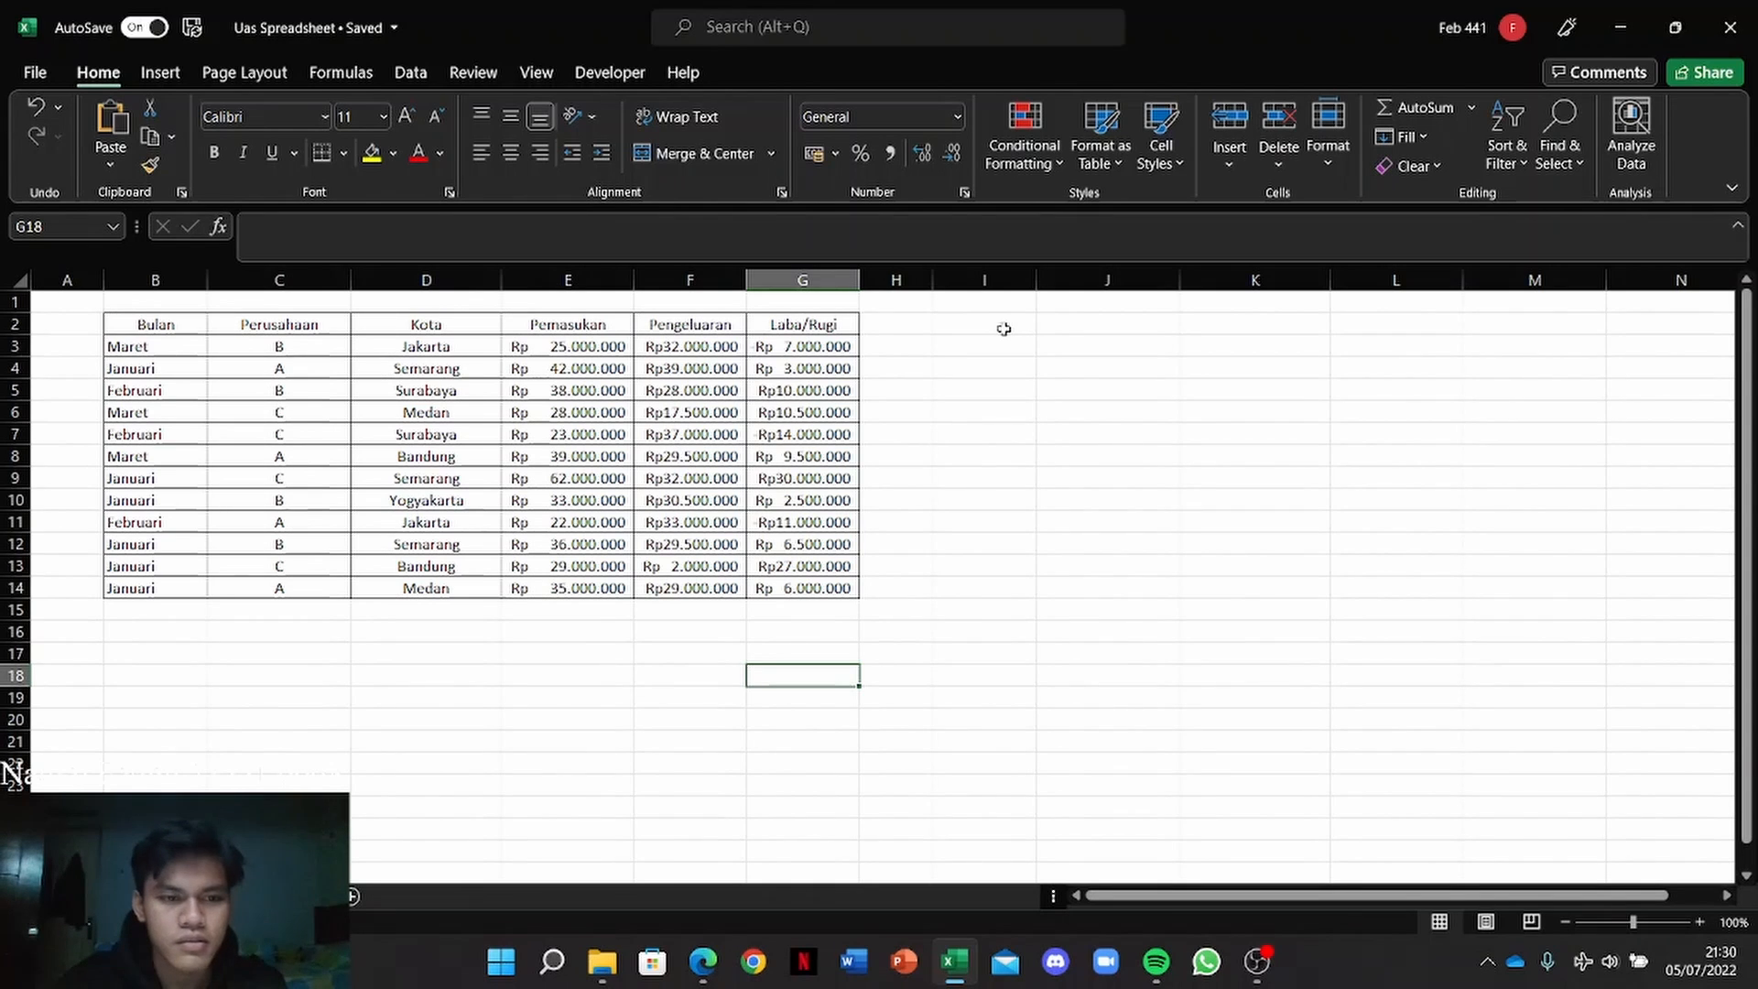
{"action": "left_click", "coordinate": [1004, 329]}
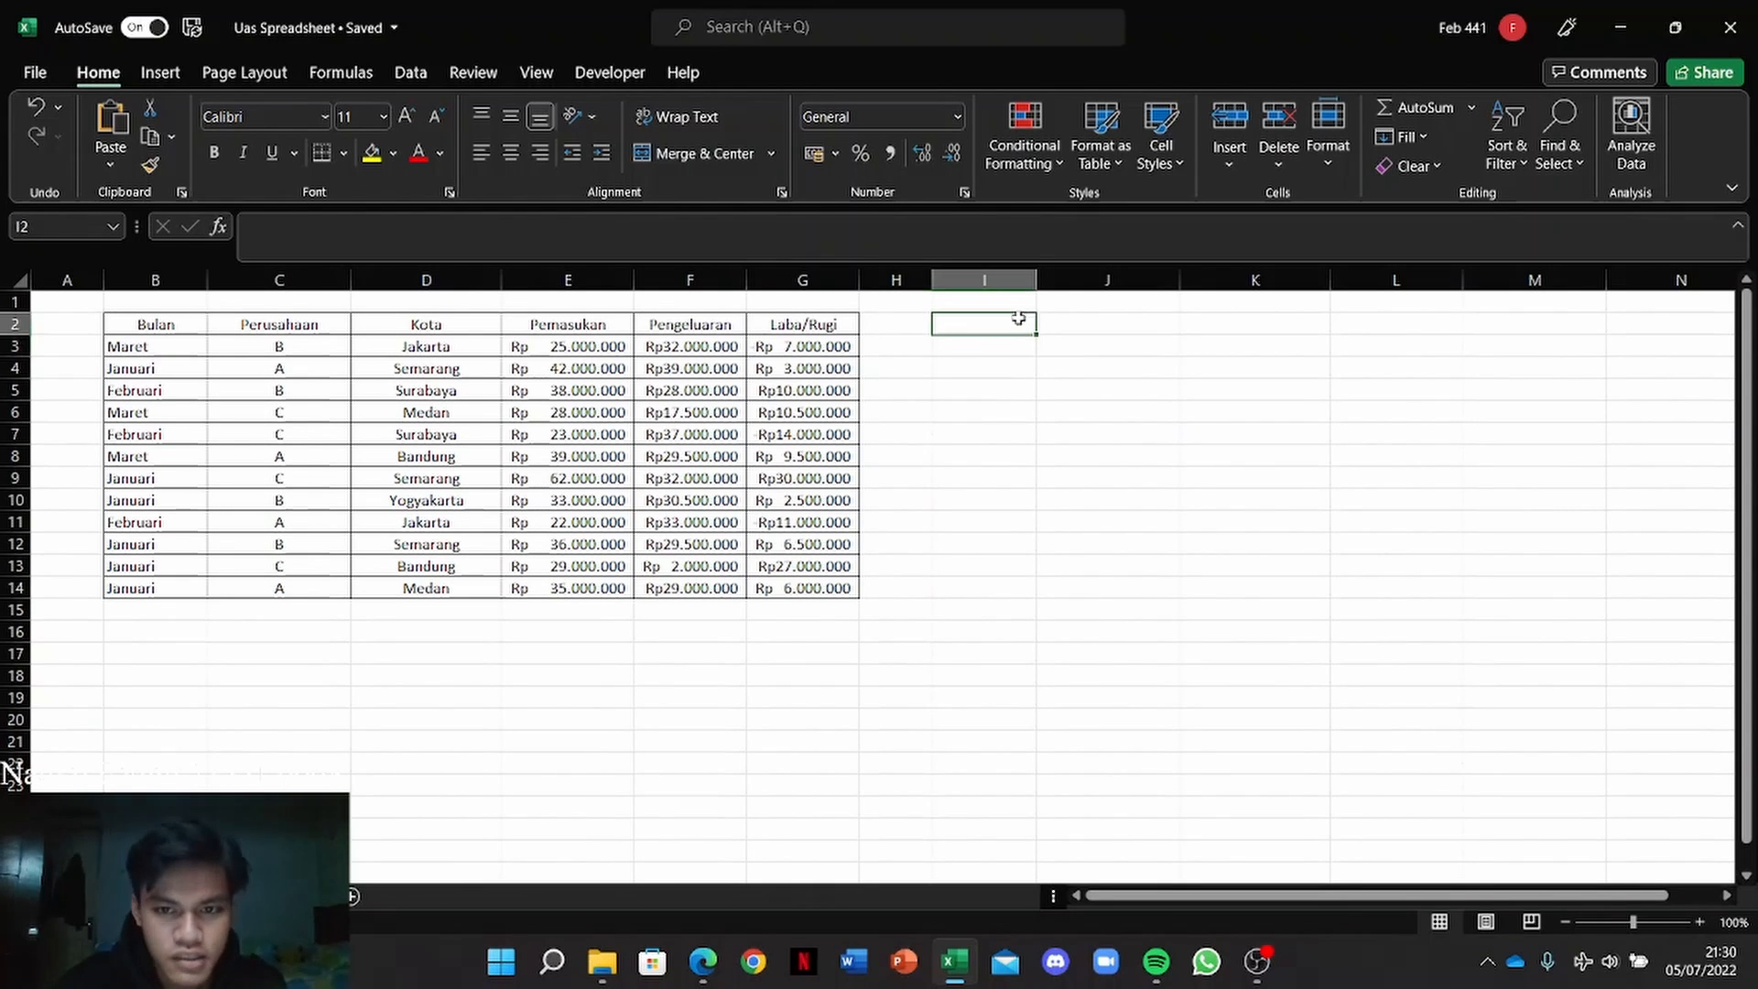
{"action": "left_click", "coordinate": [1163, 328]}
{"action": "left_click", "coordinate": [1240, 326]}
{"action": "left_click", "coordinate": [979, 318]}
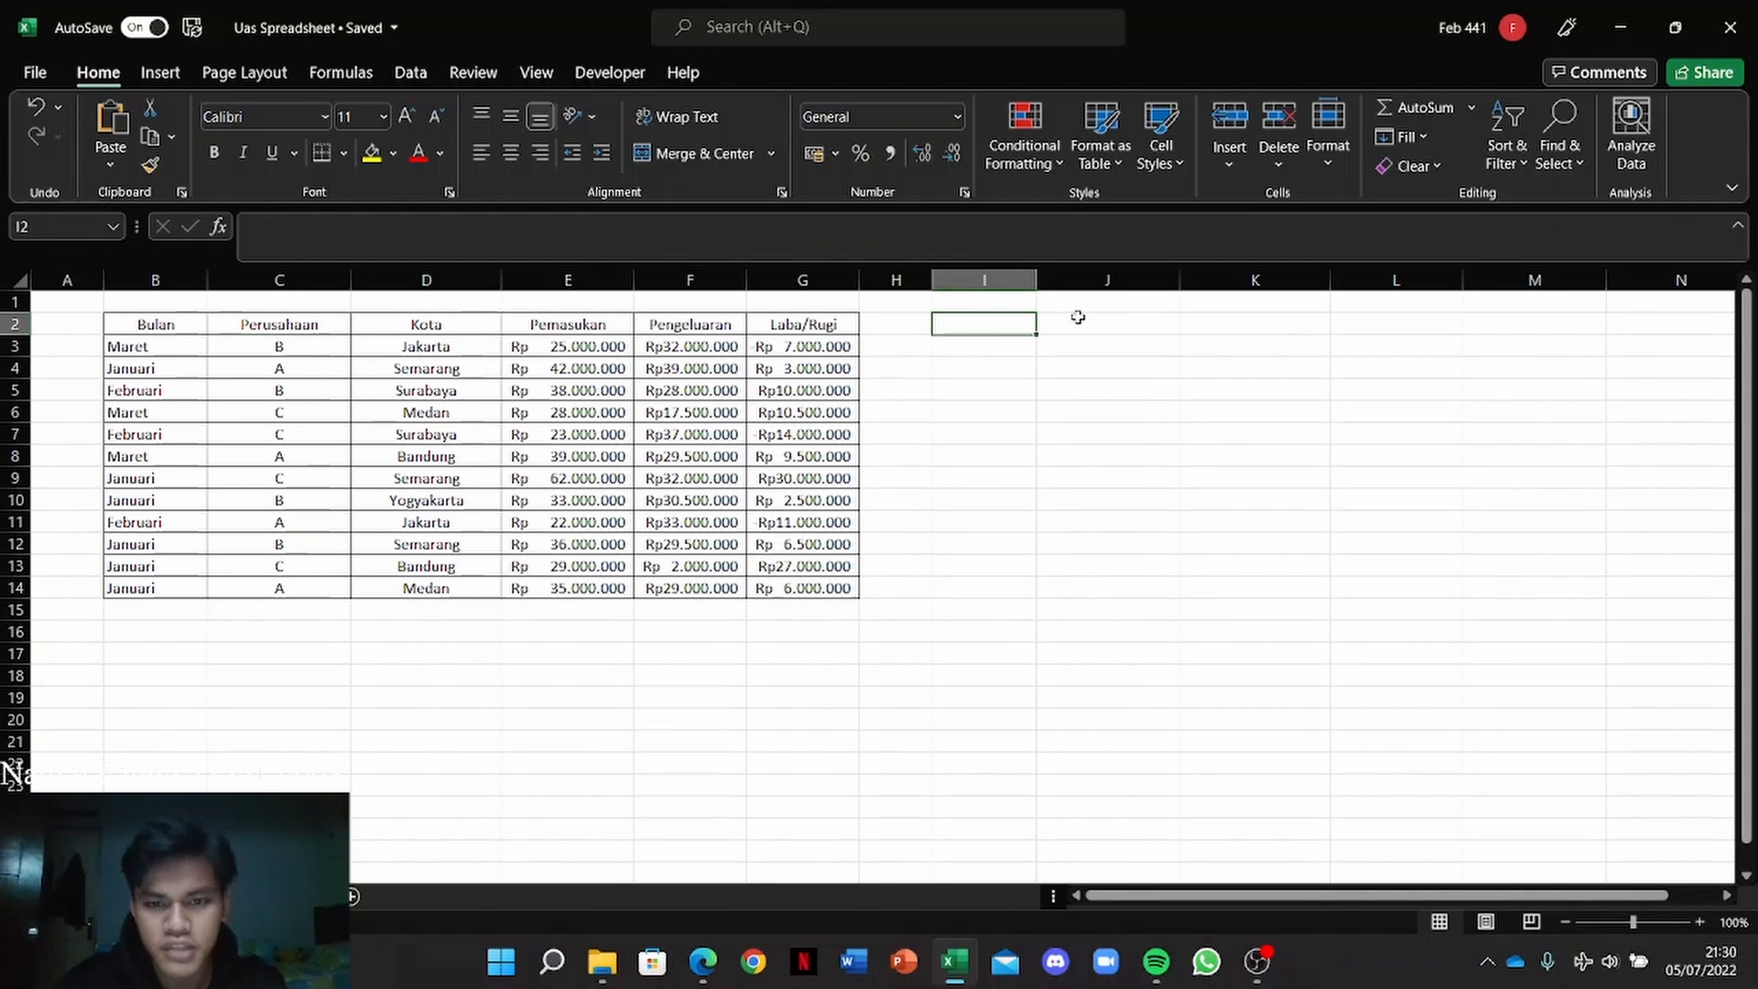
{"action": "left_click", "coordinate": [1078, 317]}
{"action": "left_click", "coordinate": [1009, 318]}
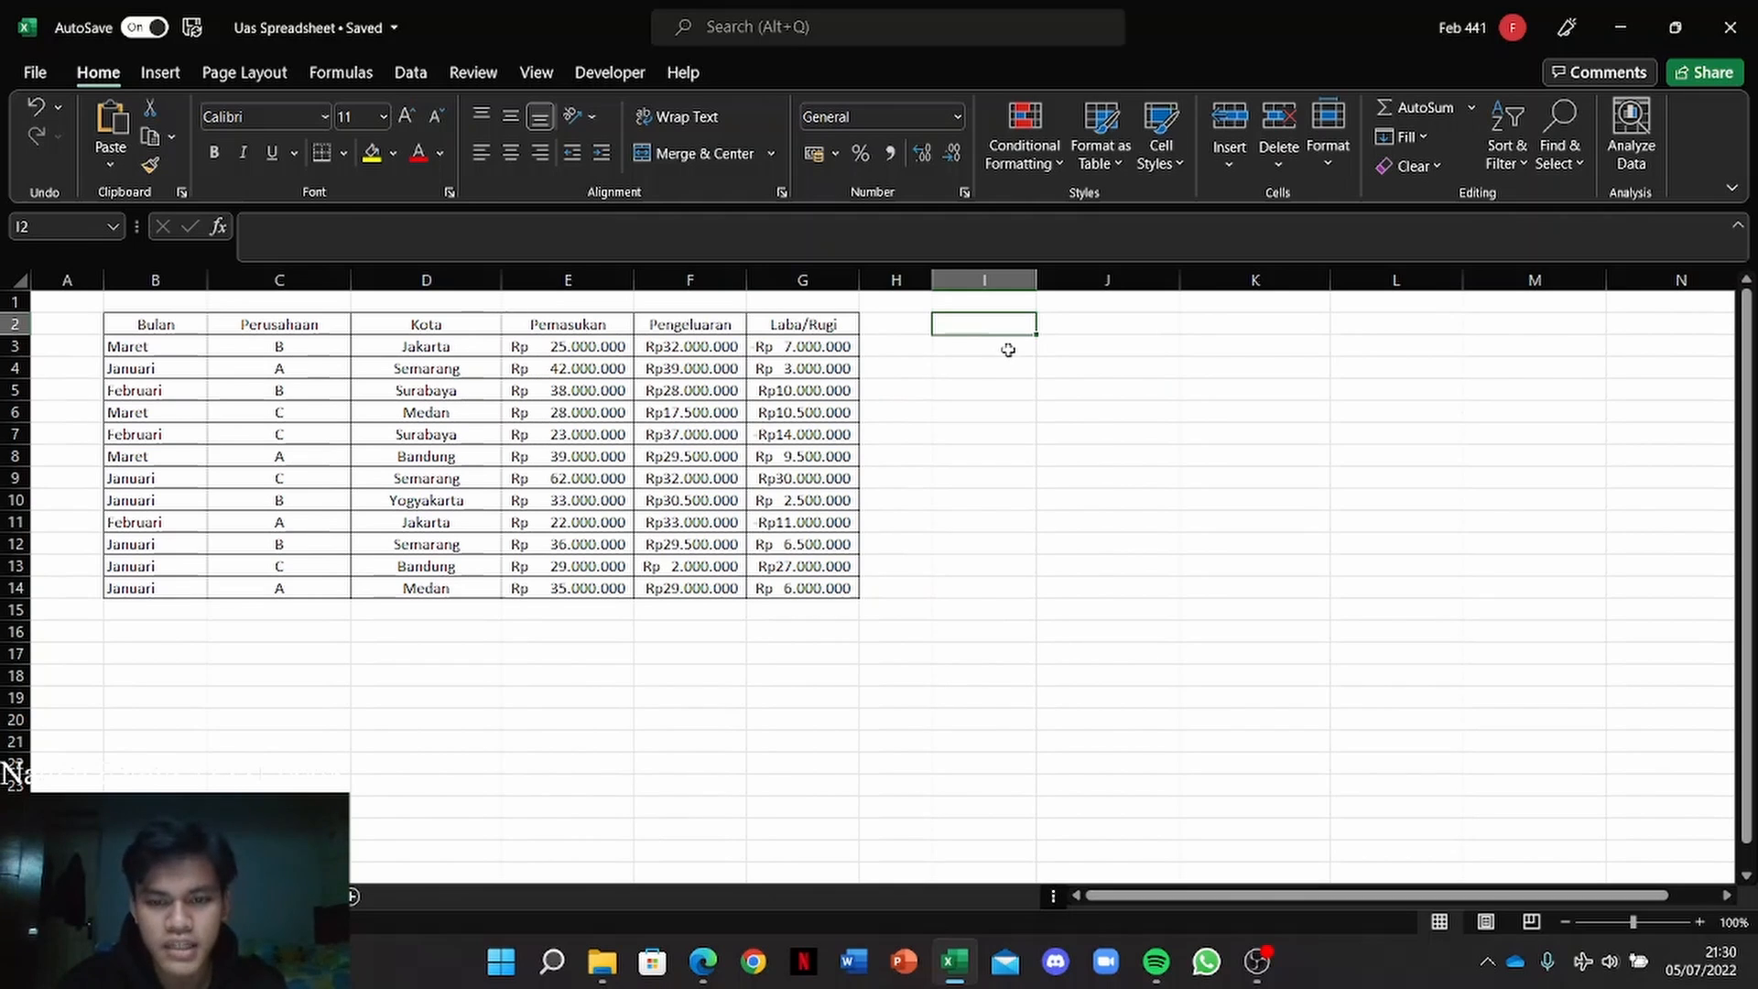
{"action": "double_click", "coordinate": [1009, 350]}
{"action": "left_click", "coordinate": [1013, 326]}
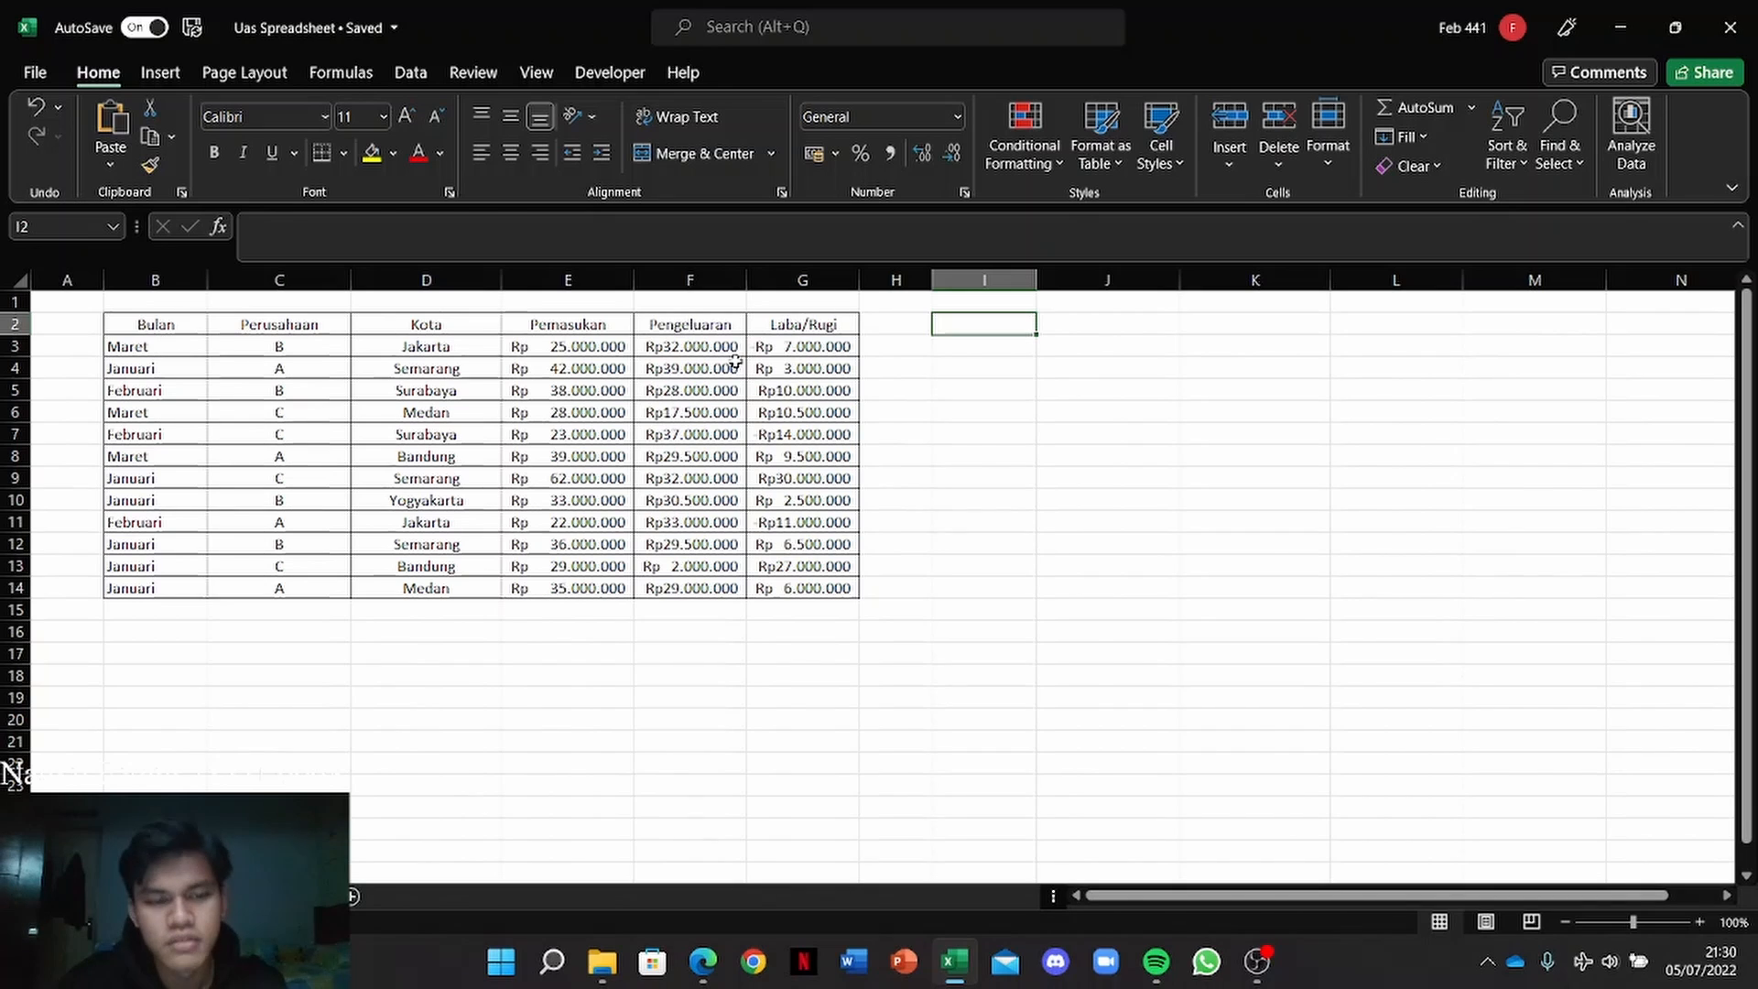
Step: Examine the first record in row 3, field by field from Bulan through Laba/Rugi, including the profit/loss formula
{"action": "left_click", "coordinate": [174, 346]}
{"action": "left_click", "coordinate": [243, 346]}
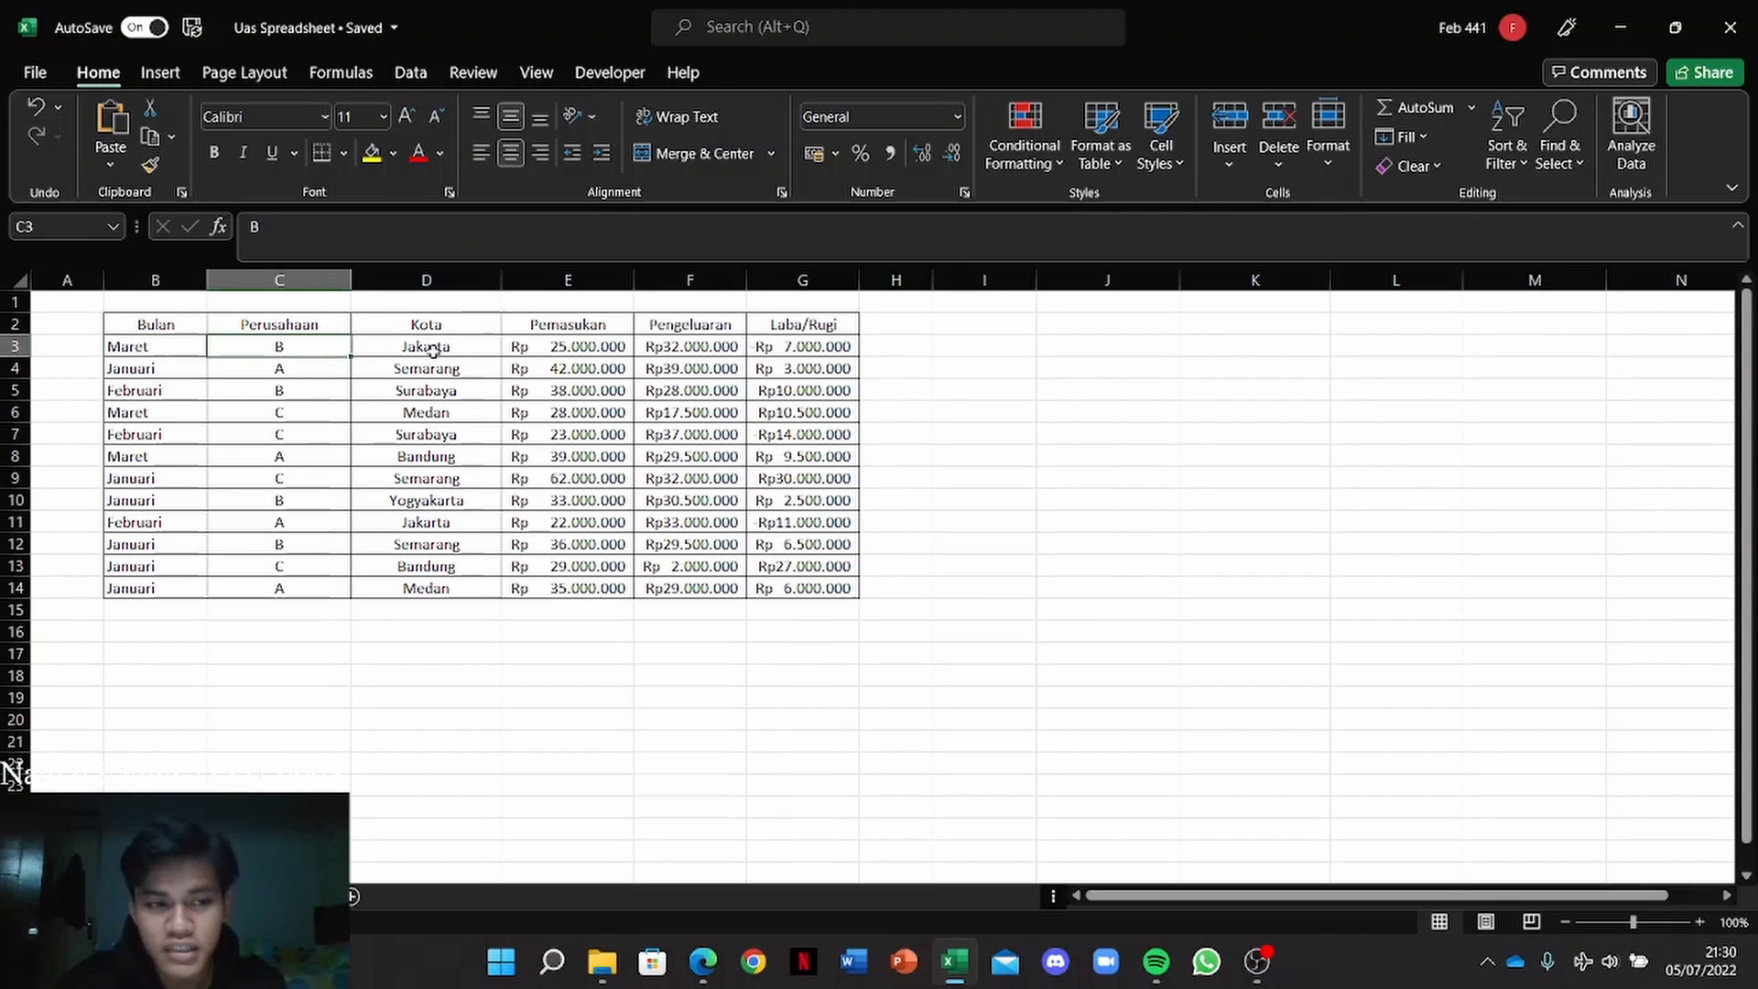
{"action": "left_click", "coordinate": [486, 358]}
{"action": "left_click", "coordinate": [620, 345]}
{"action": "left_click", "coordinate": [738, 346]}
{"action": "left_click", "coordinate": [852, 347]}
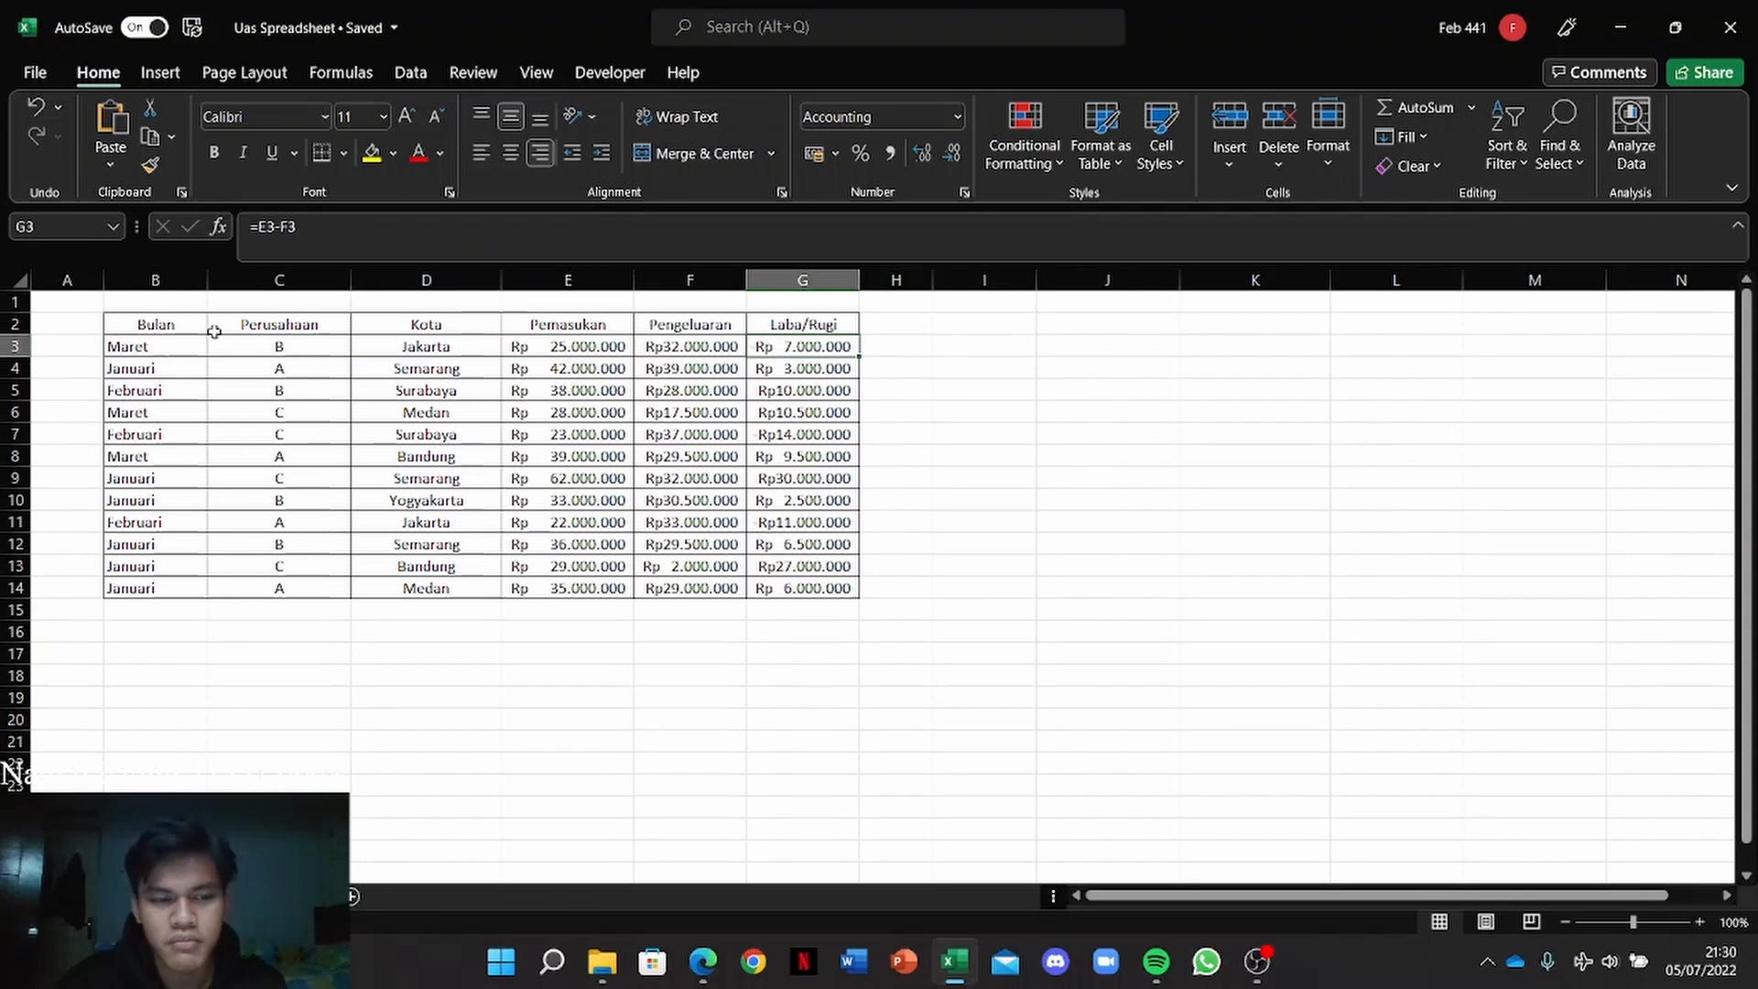
{"action": "left_click", "coordinate": [169, 346]}
{"action": "left_click", "coordinate": [311, 346]}
{"action": "left_click", "coordinate": [432, 346]}
{"action": "left_click", "coordinate": [611, 349]}
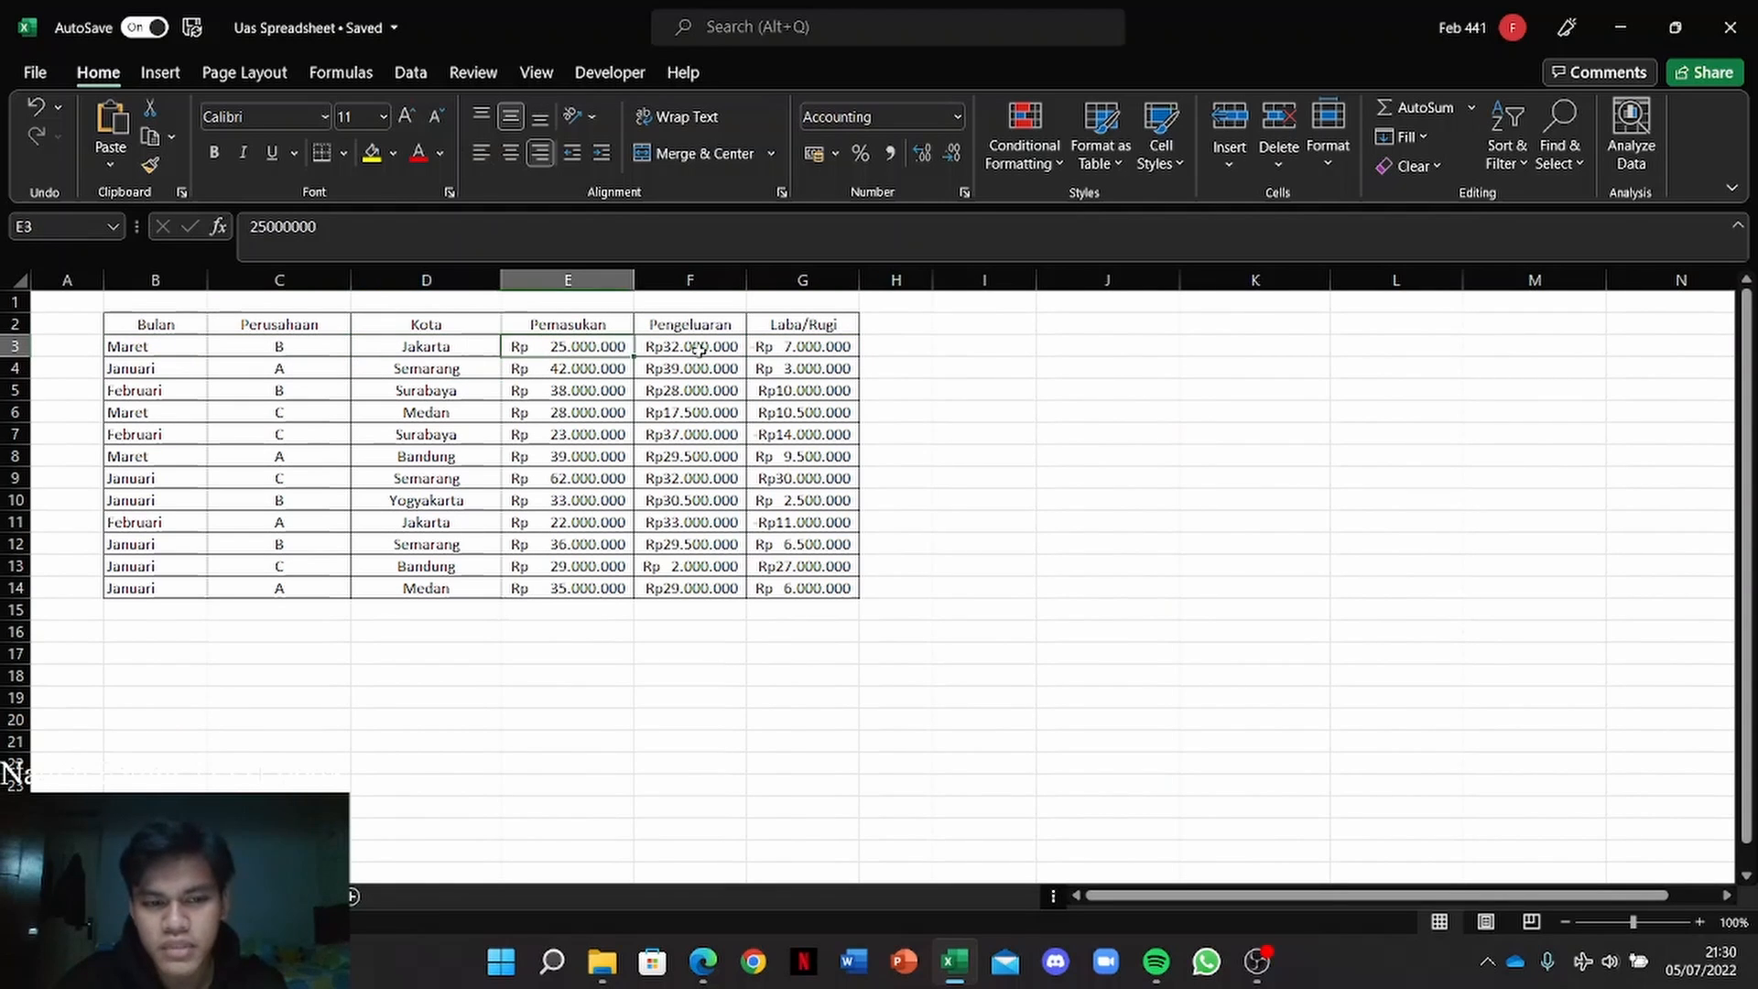
{"action": "left_click", "coordinate": [699, 349]}
{"action": "left_click", "coordinate": [870, 346]}
{"action": "left_click", "coordinate": [178, 353]}
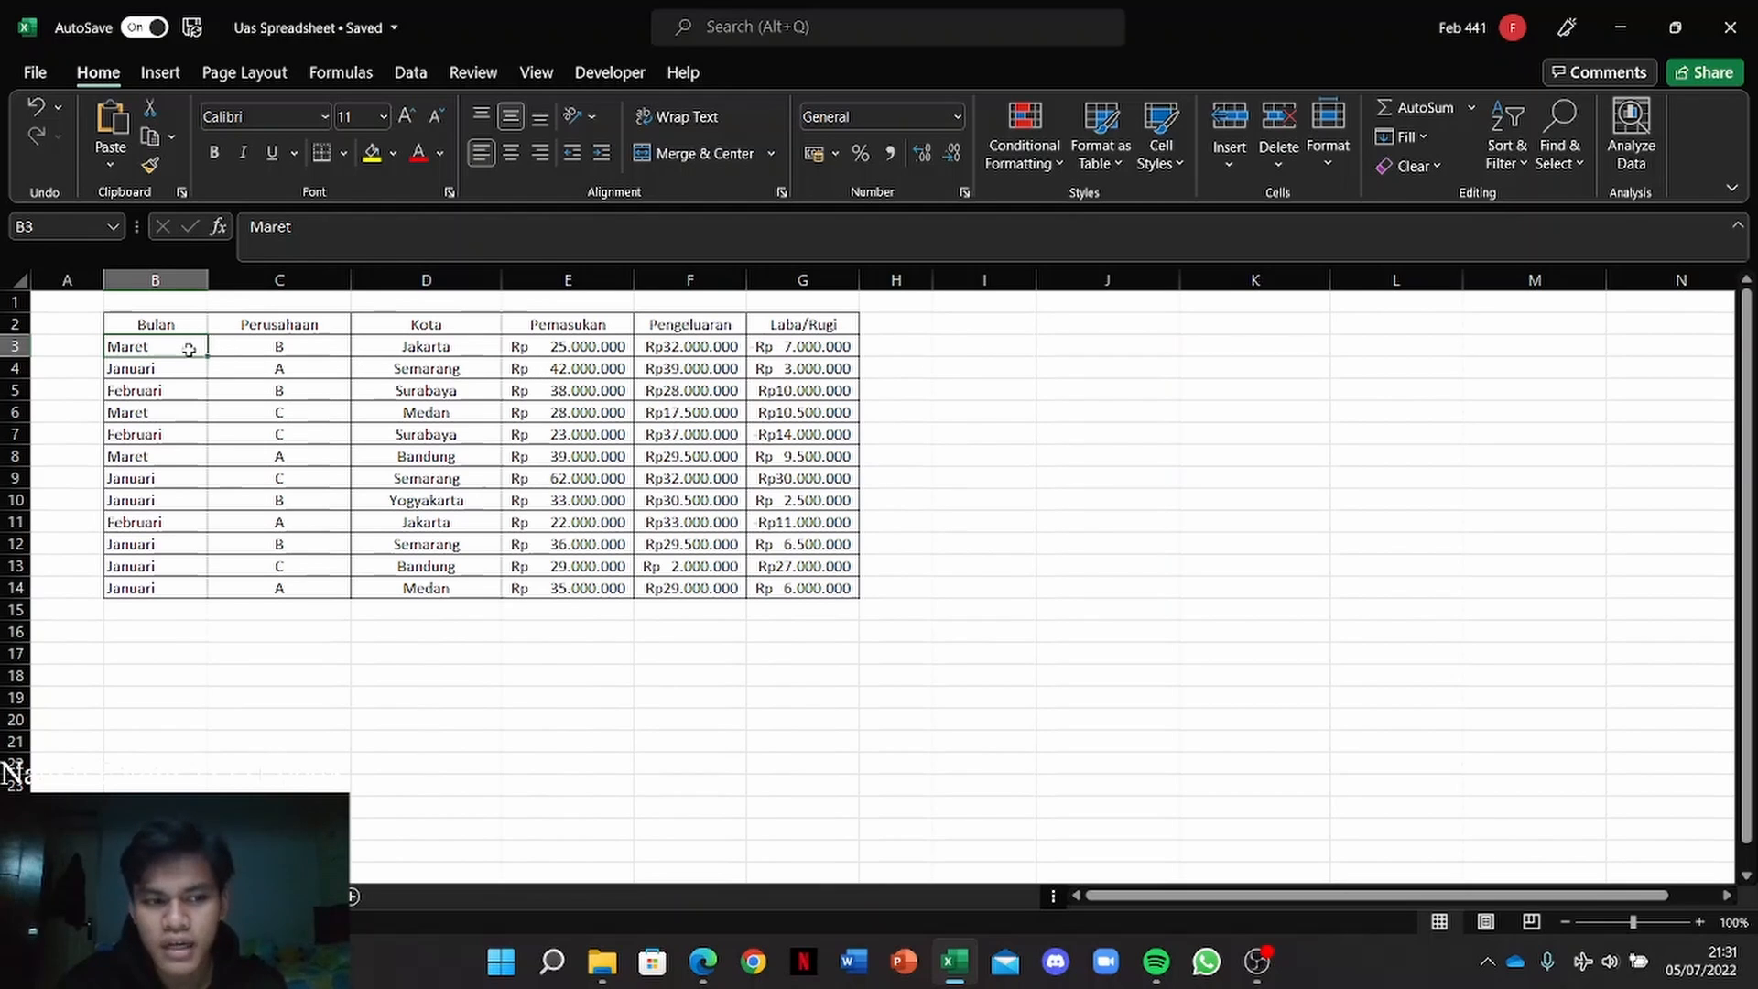
{"action": "left_click", "coordinate": [247, 346]}
{"action": "left_click", "coordinate": [177, 346]}
{"action": "left_click", "coordinate": [295, 346]}
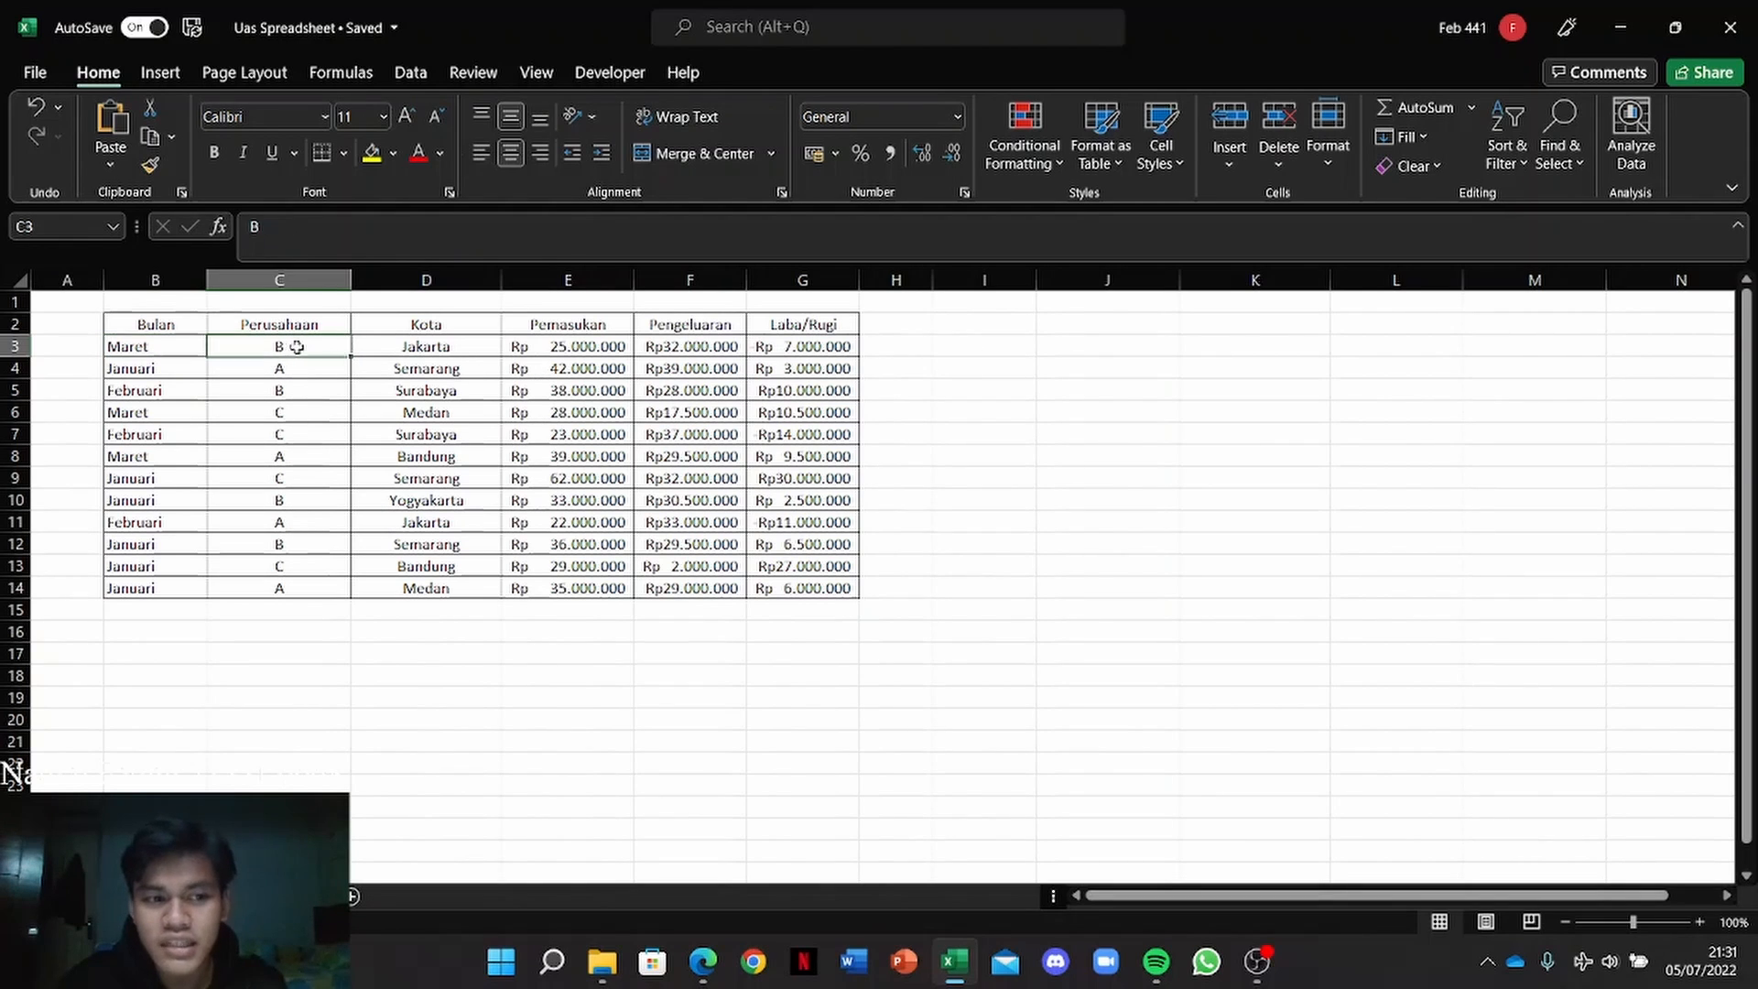
{"action": "left_click", "coordinate": [432, 348]}
{"action": "left_click", "coordinate": [560, 352]}
{"action": "left_click", "coordinate": [687, 350]}
{"action": "left_click", "coordinate": [806, 348]}
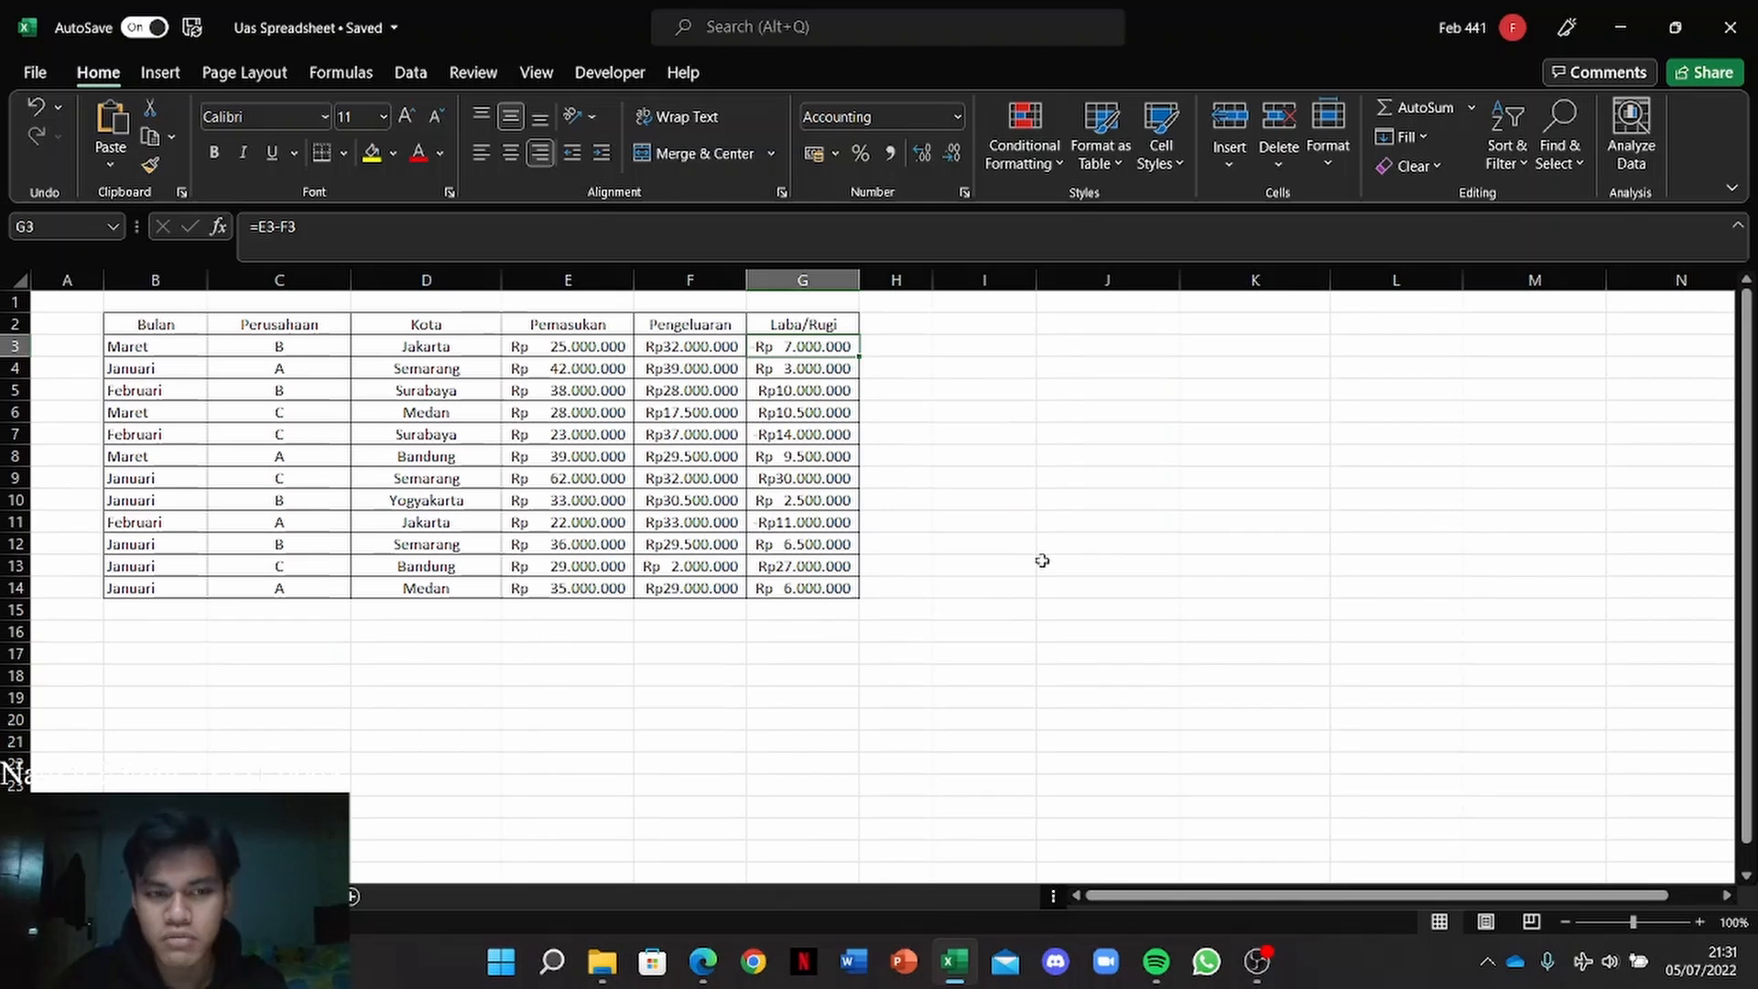
Step: Select the whole data table B2:G14, including its header row, as the source for a PivotTable
{"action": "left_click", "coordinate": [1002, 328]}
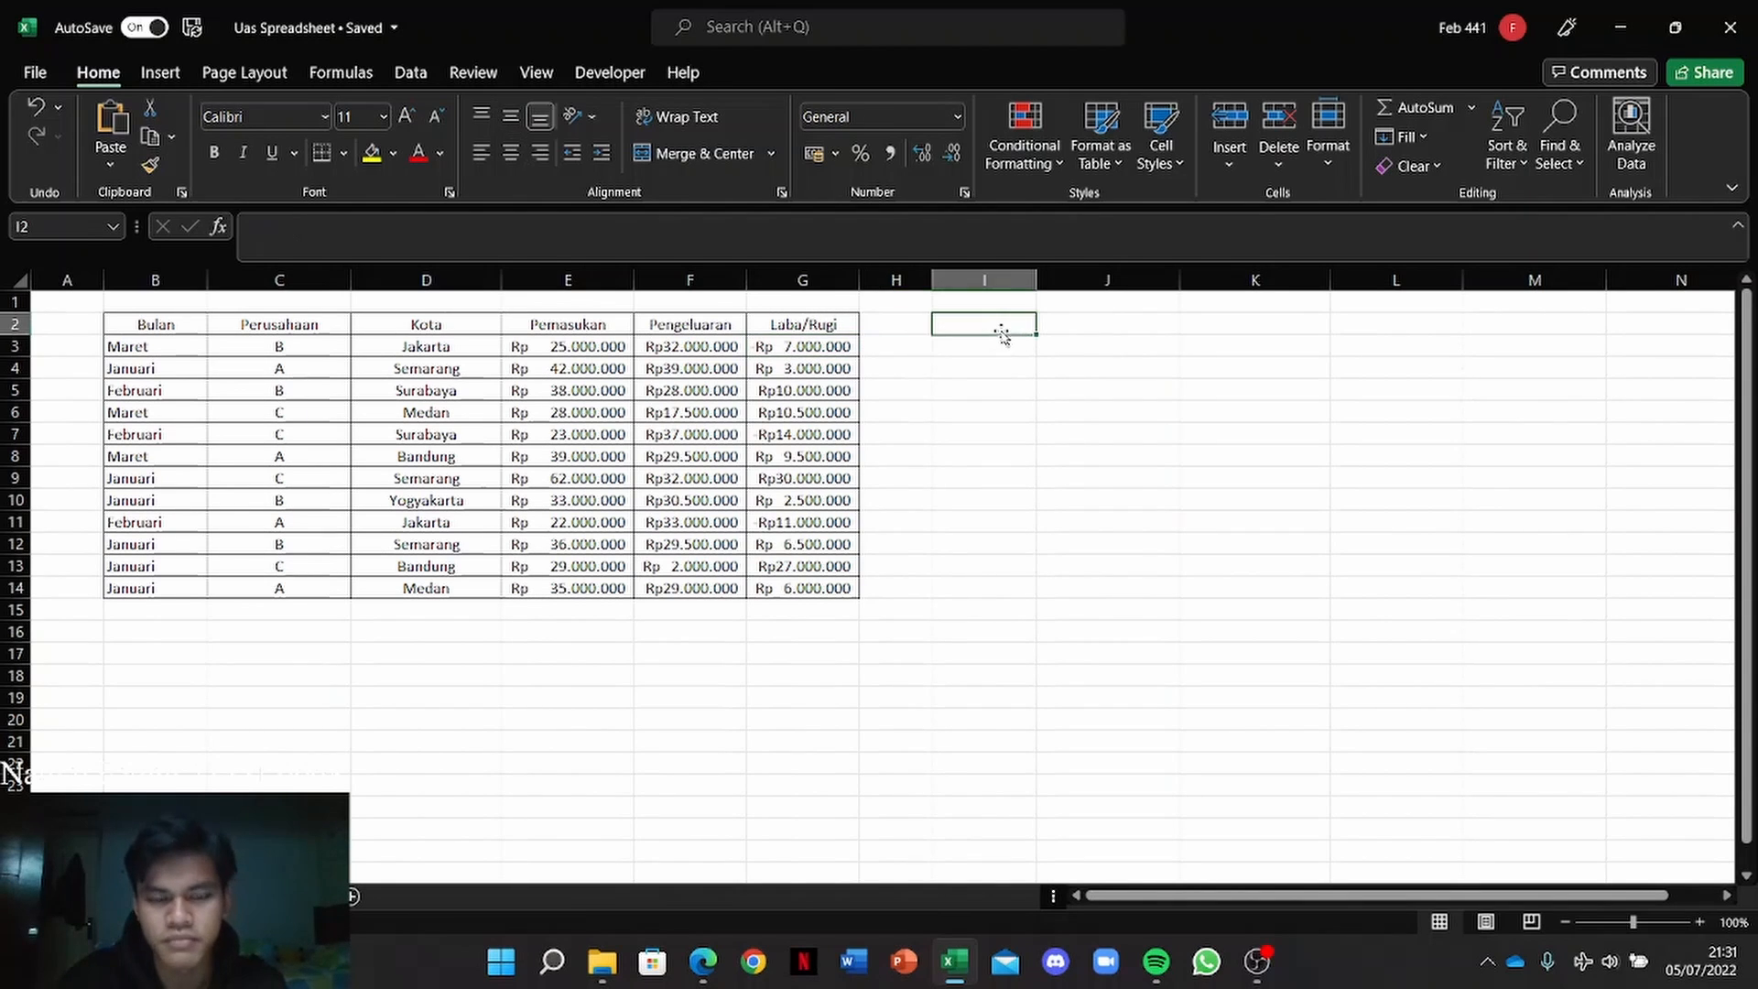
{"action": "left_click", "coordinate": [167, 80]}
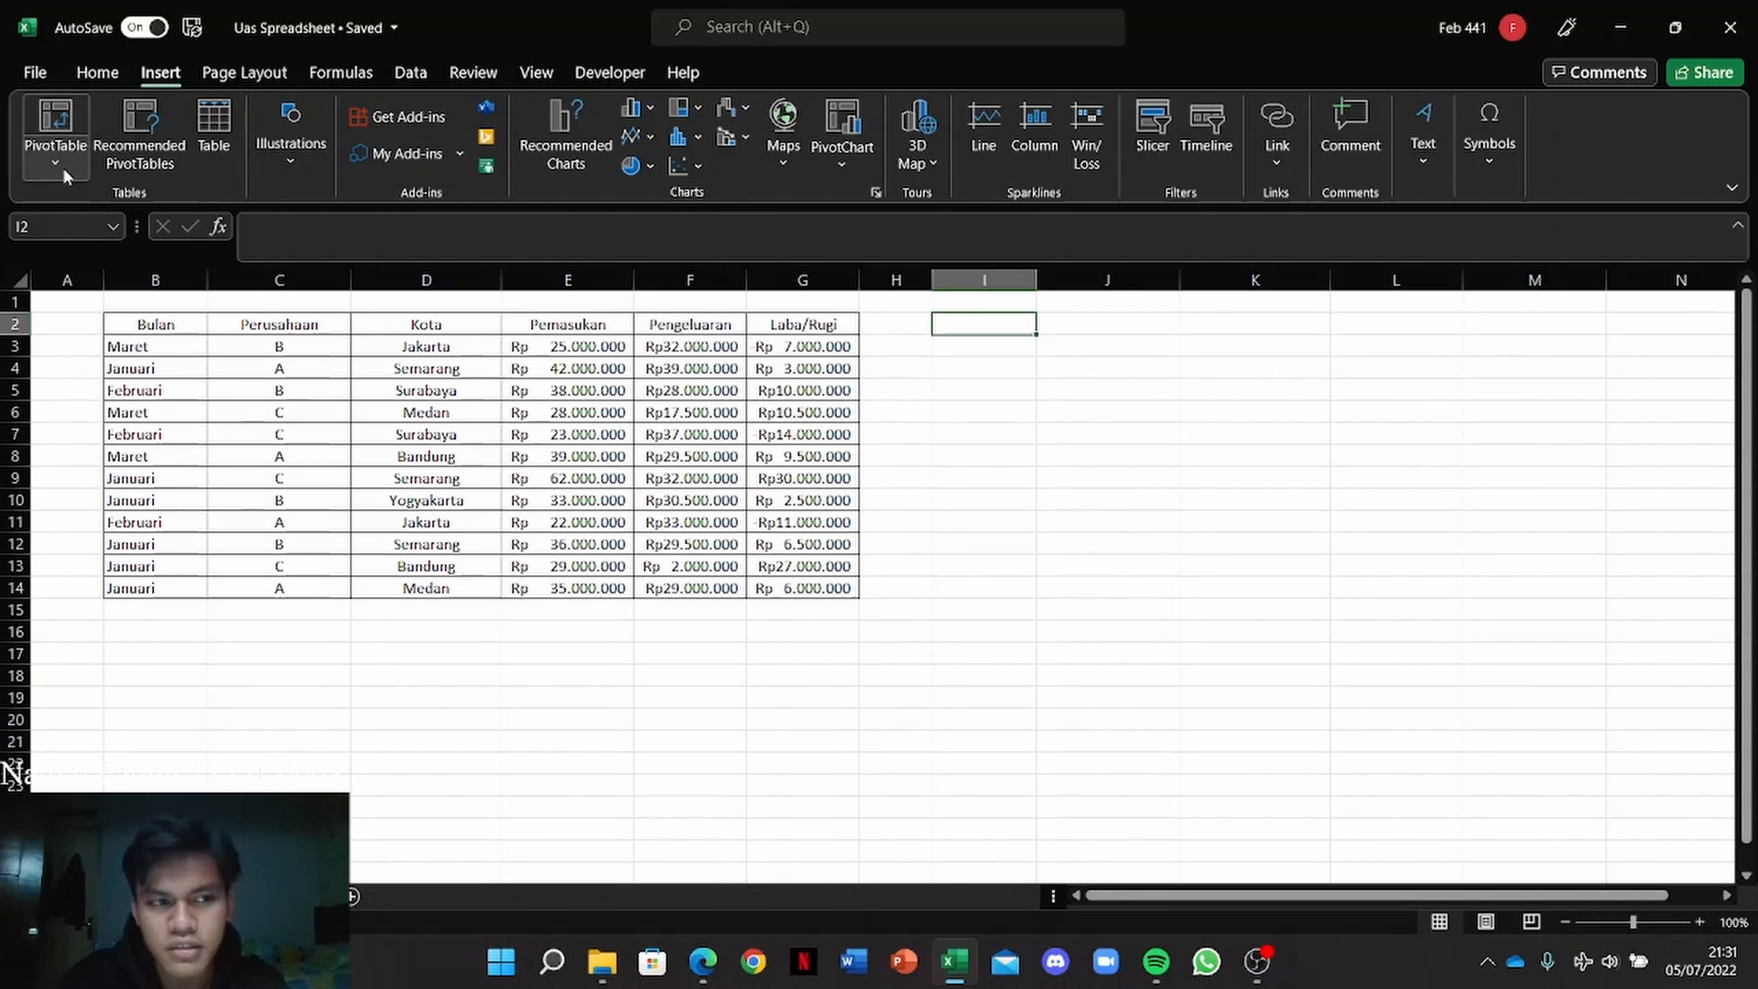
{"action": "left_click", "coordinate": [1019, 384]}
{"action": "left_click", "coordinate": [1012, 320]}
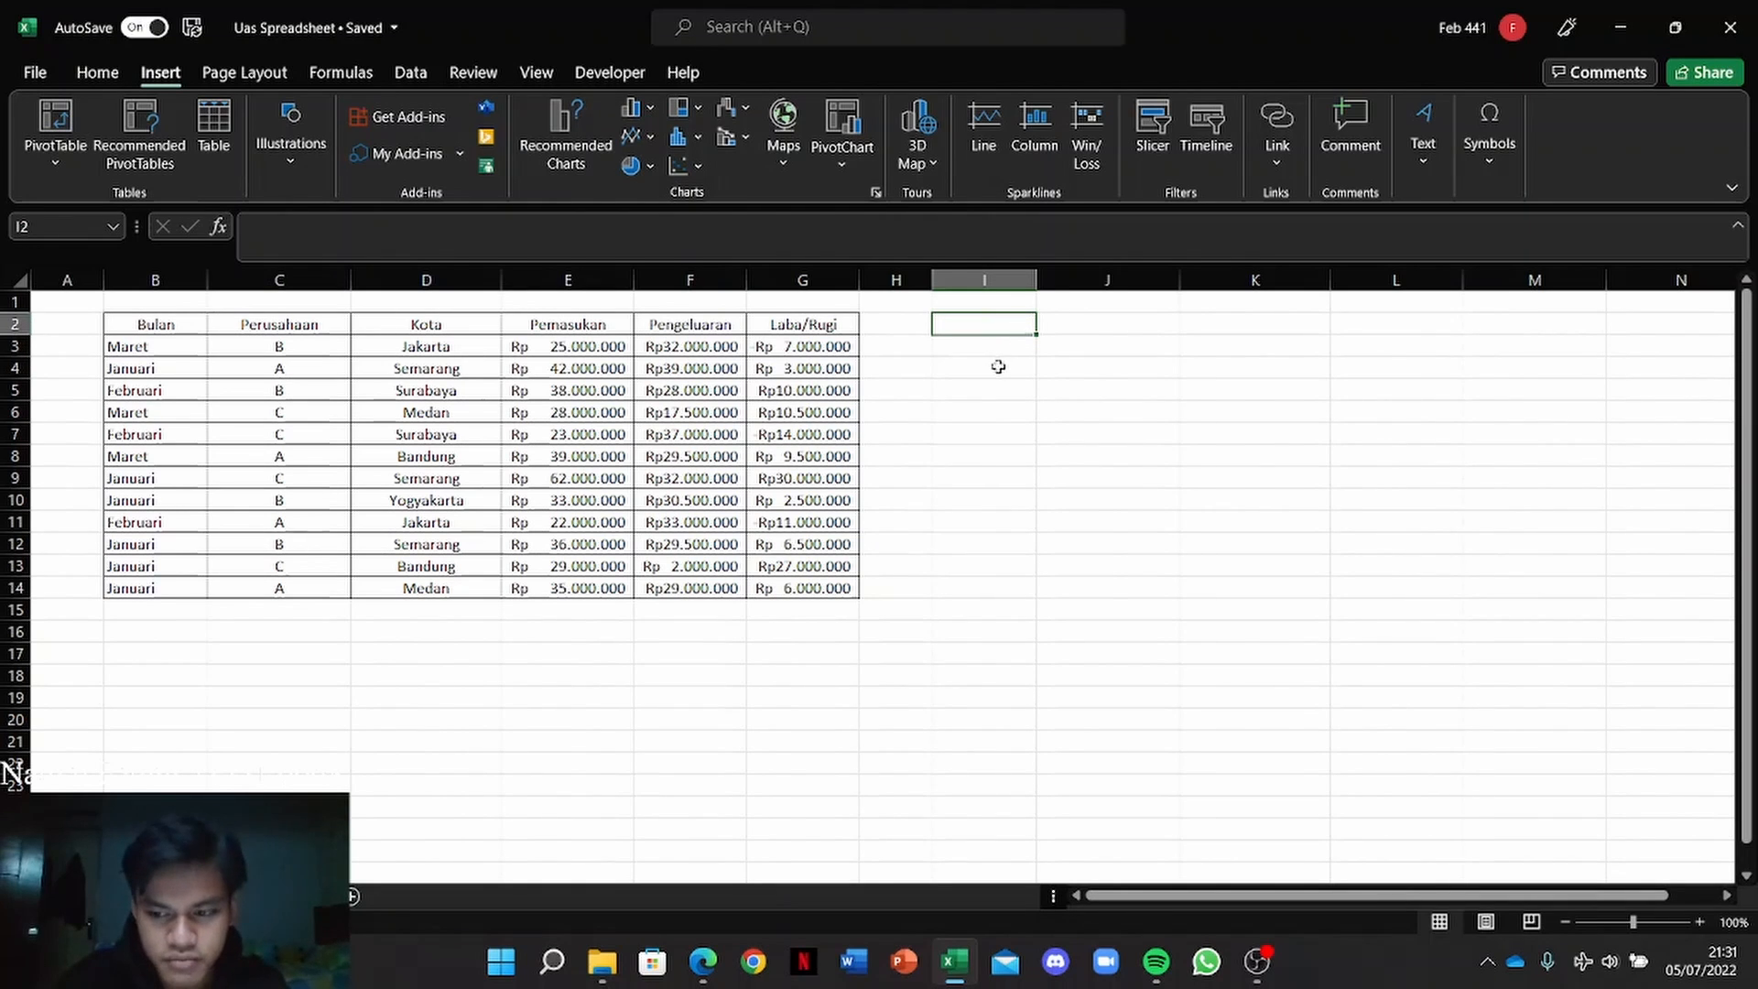
{"action": "left_click", "coordinate": [184, 325]}
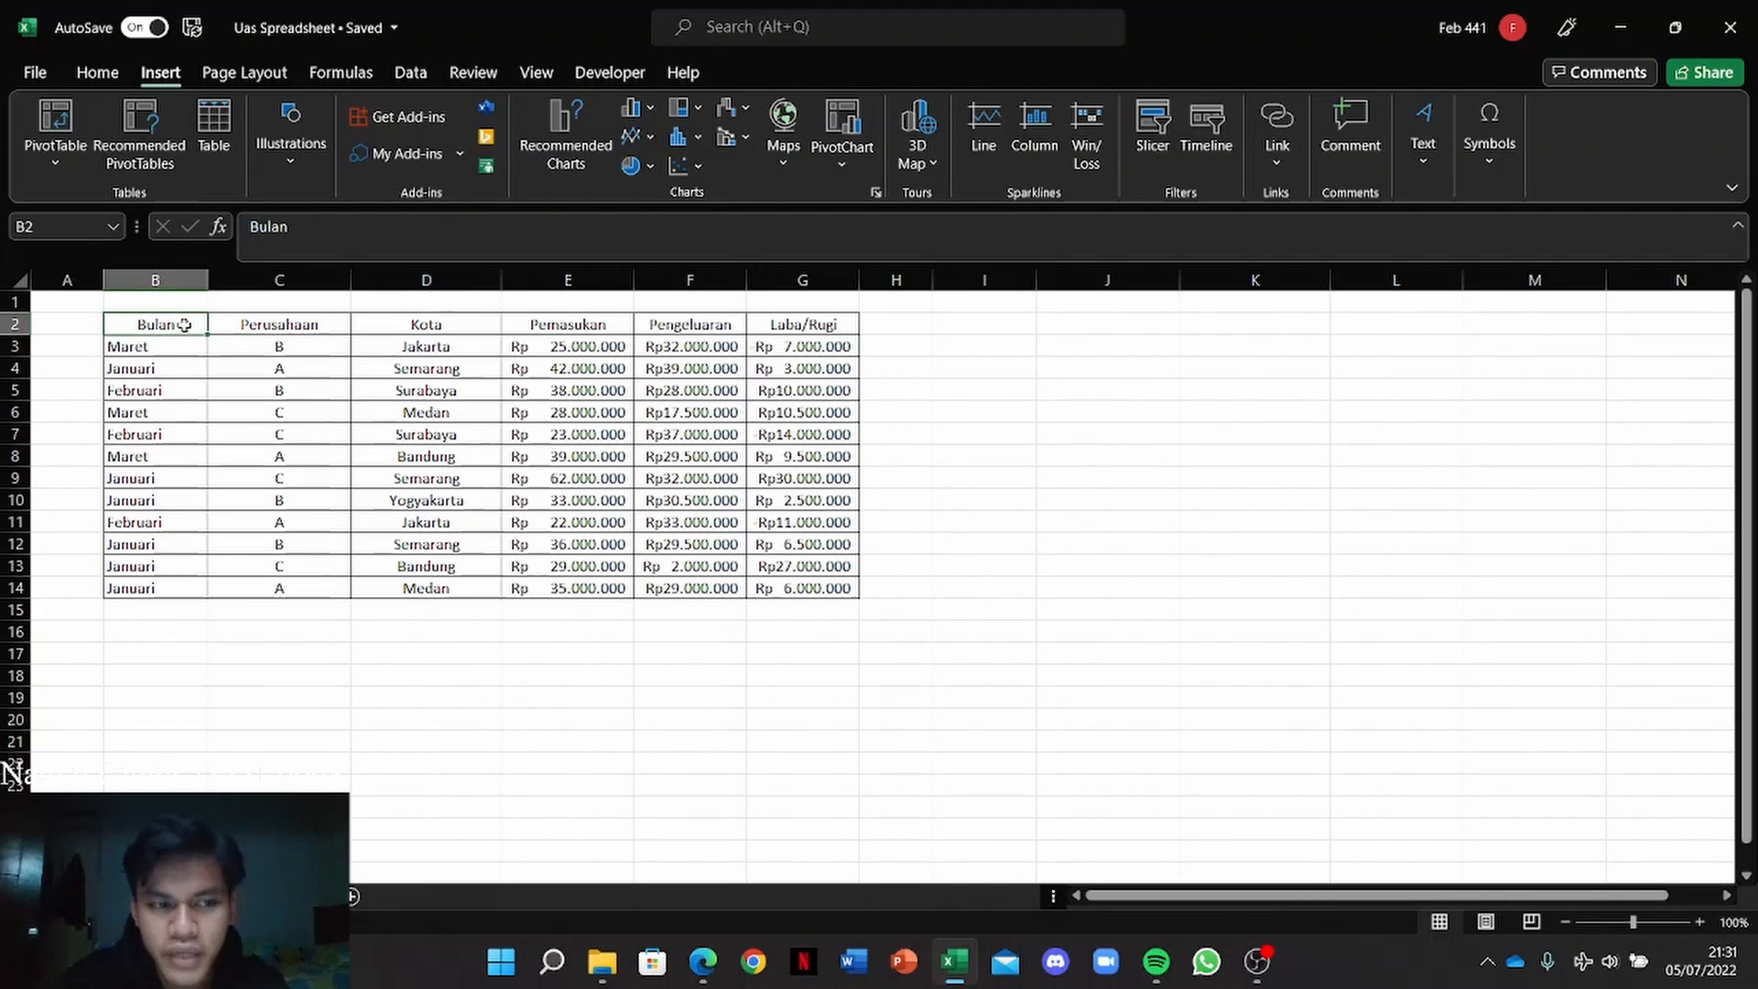
{"action": "left_click_drag", "start_coordinate": [184, 325], "coordinate": [797, 588]}
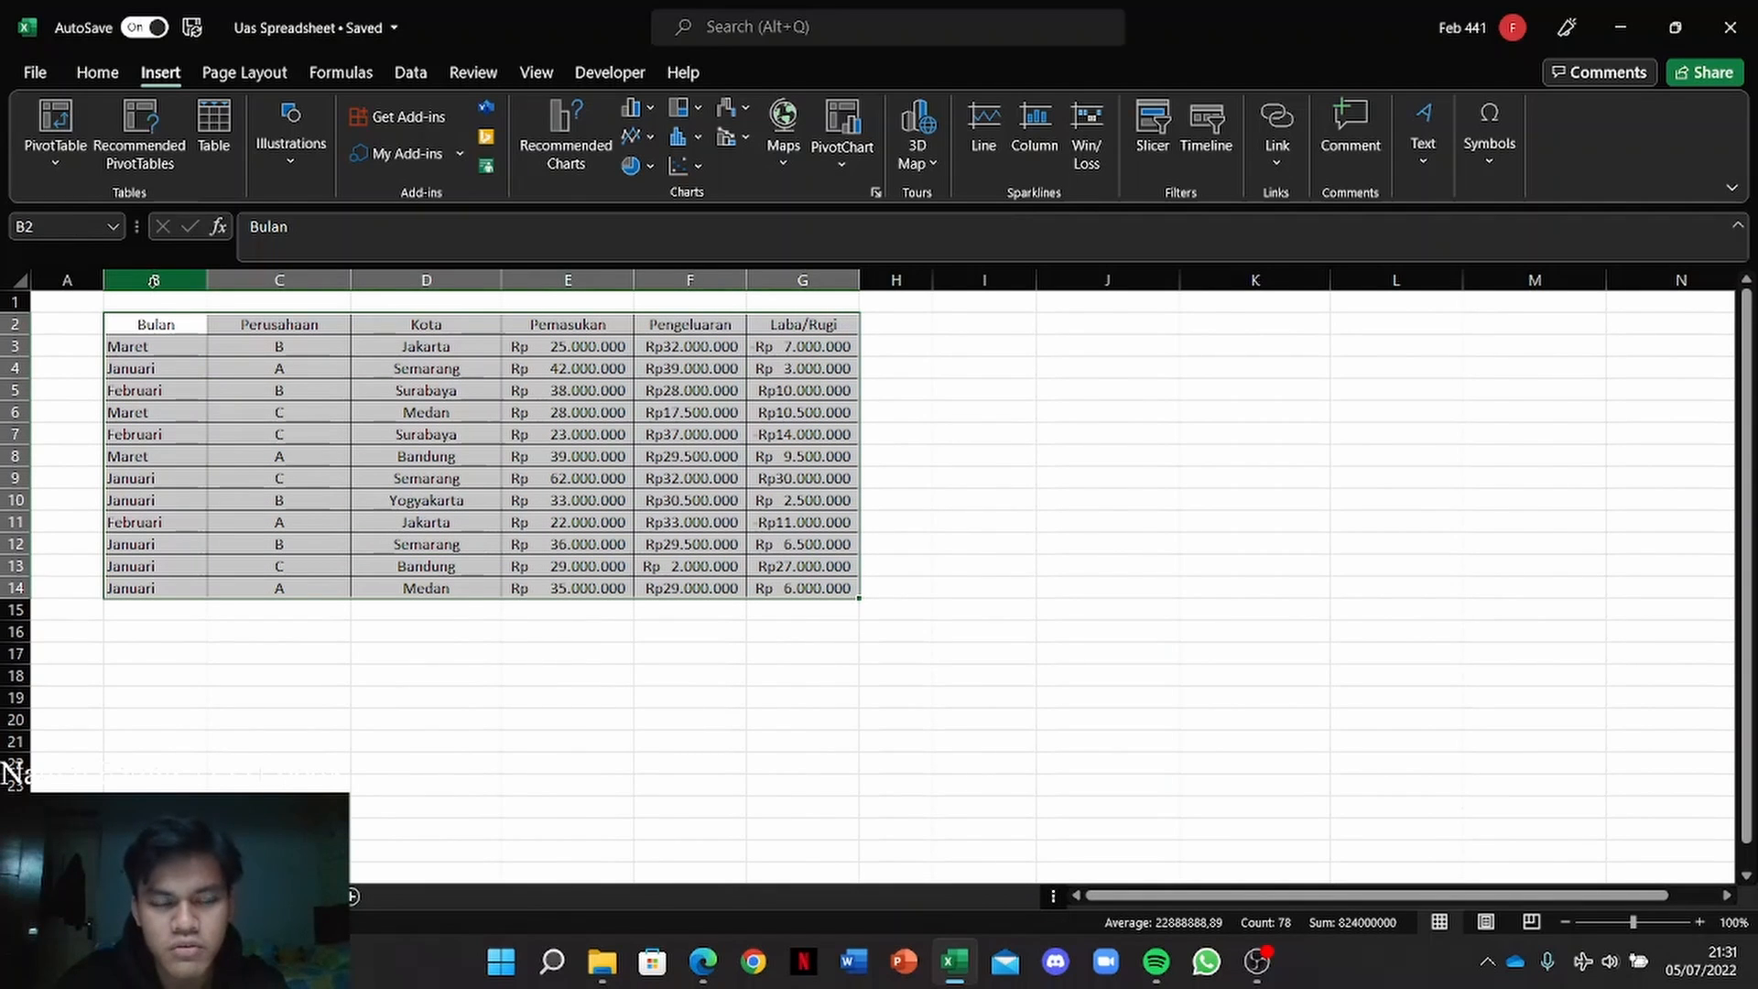
Step: Review the Quick Analysis options for the selected table: formatting, charts, totals, tables and sparklines
{"action": "mouse_move", "coordinate": [828, 600]}
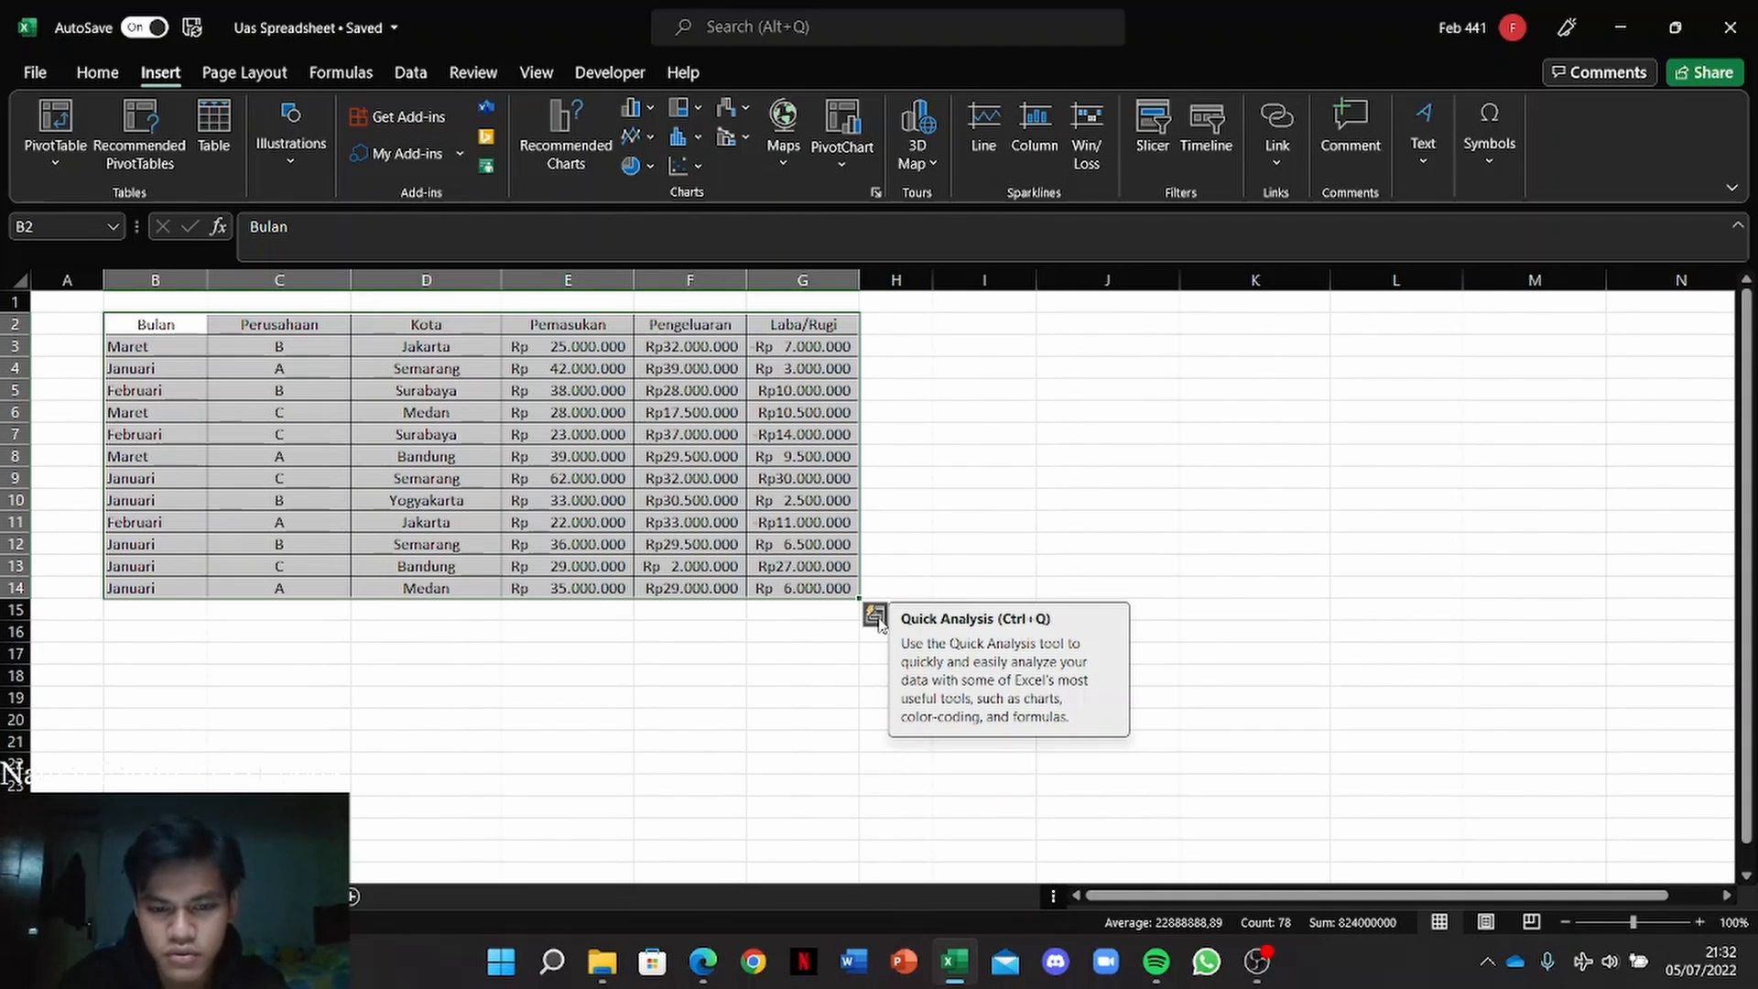
{"action": "left_click", "coordinate": [875, 616]}
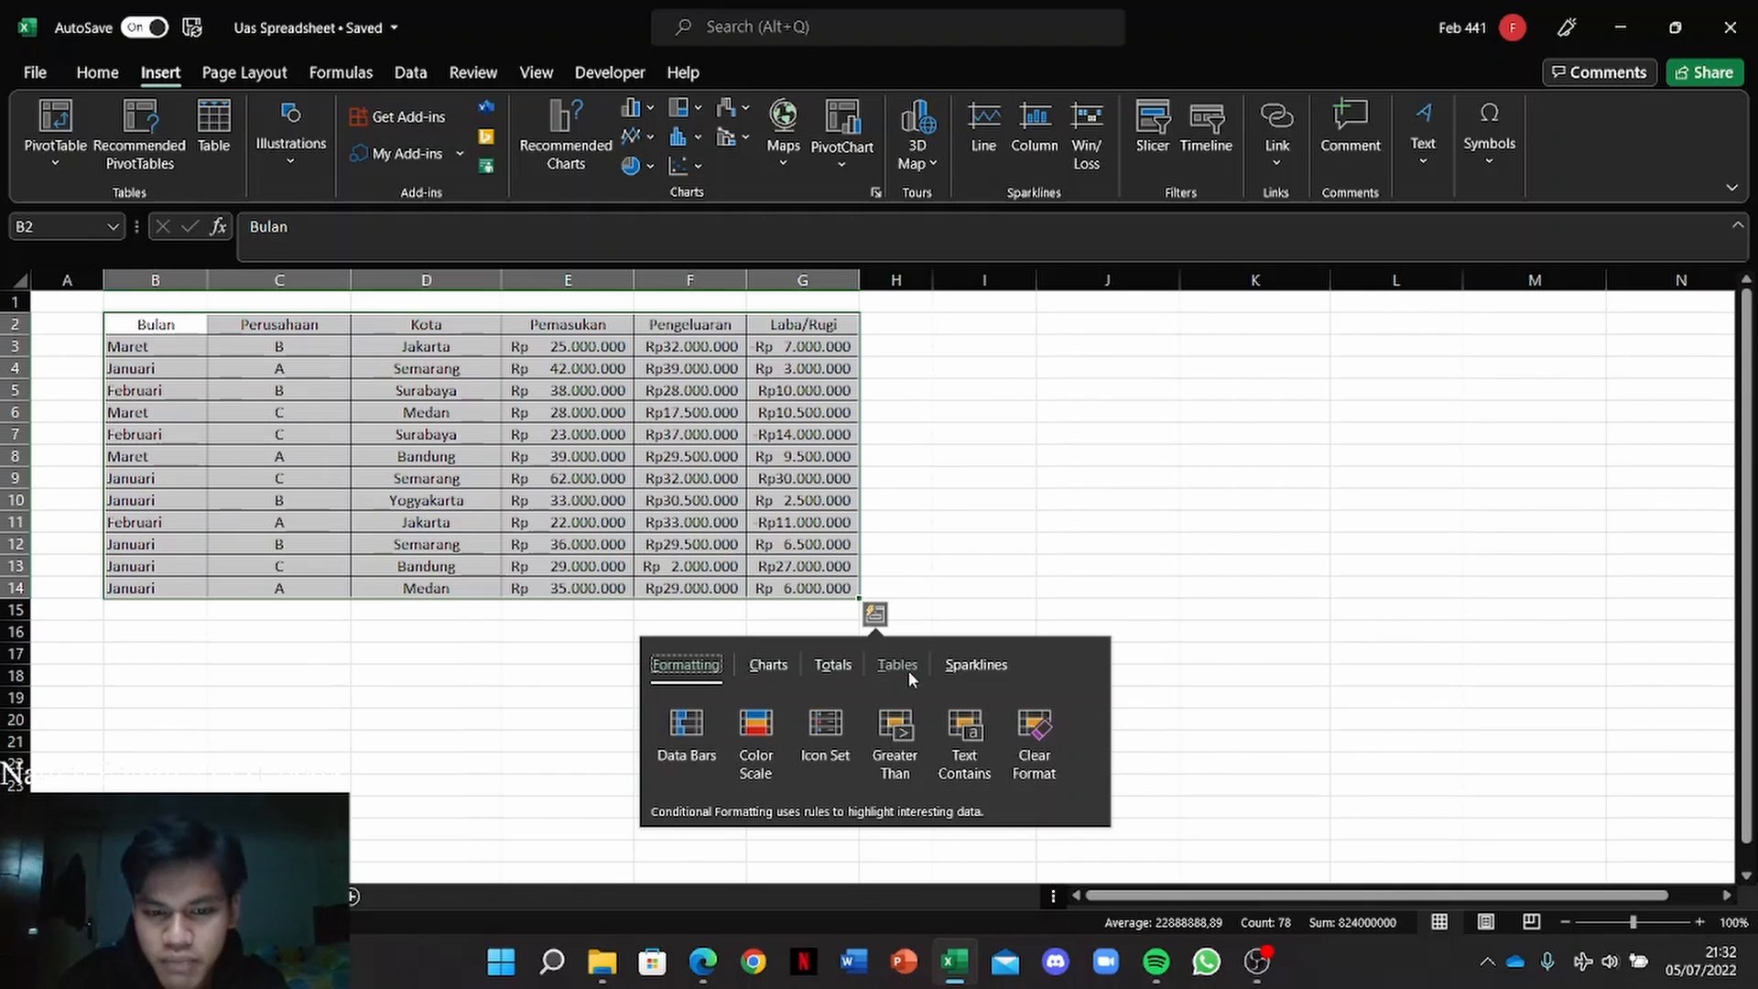
{"action": "left_click", "coordinate": [974, 668]}
{"action": "left_click", "coordinate": [772, 671]}
{"action": "left_click", "coordinate": [696, 670]}
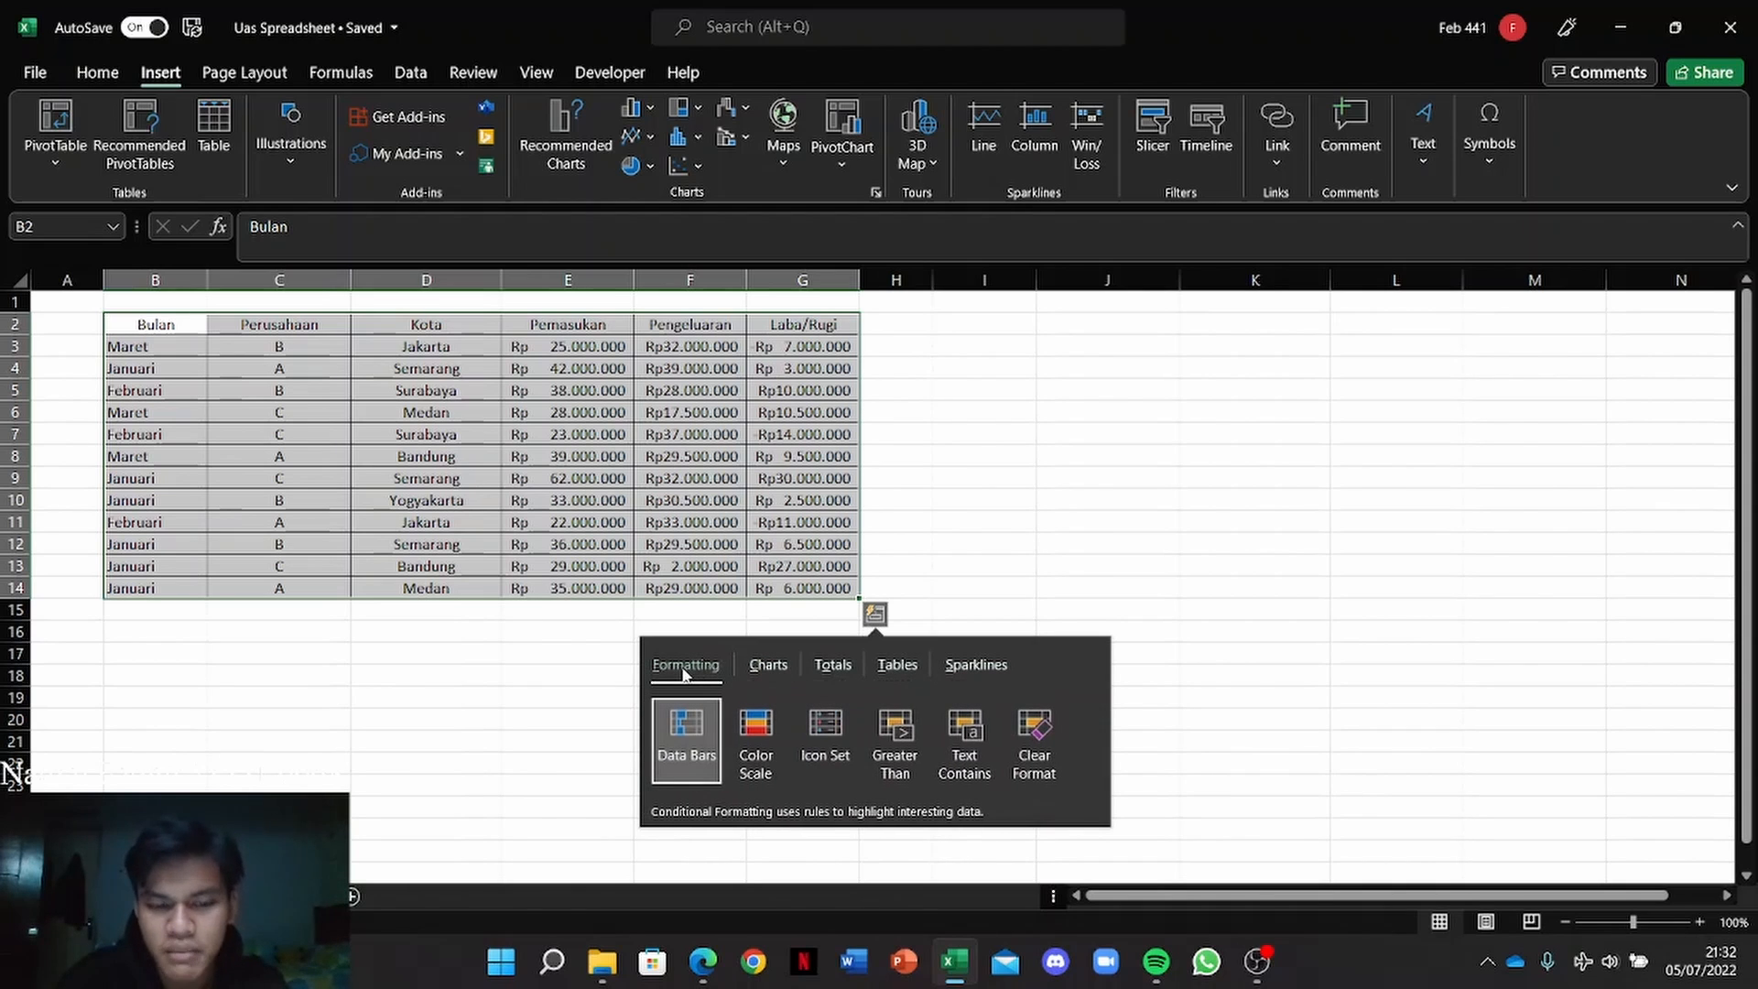
{"action": "left_click", "coordinate": [765, 668]}
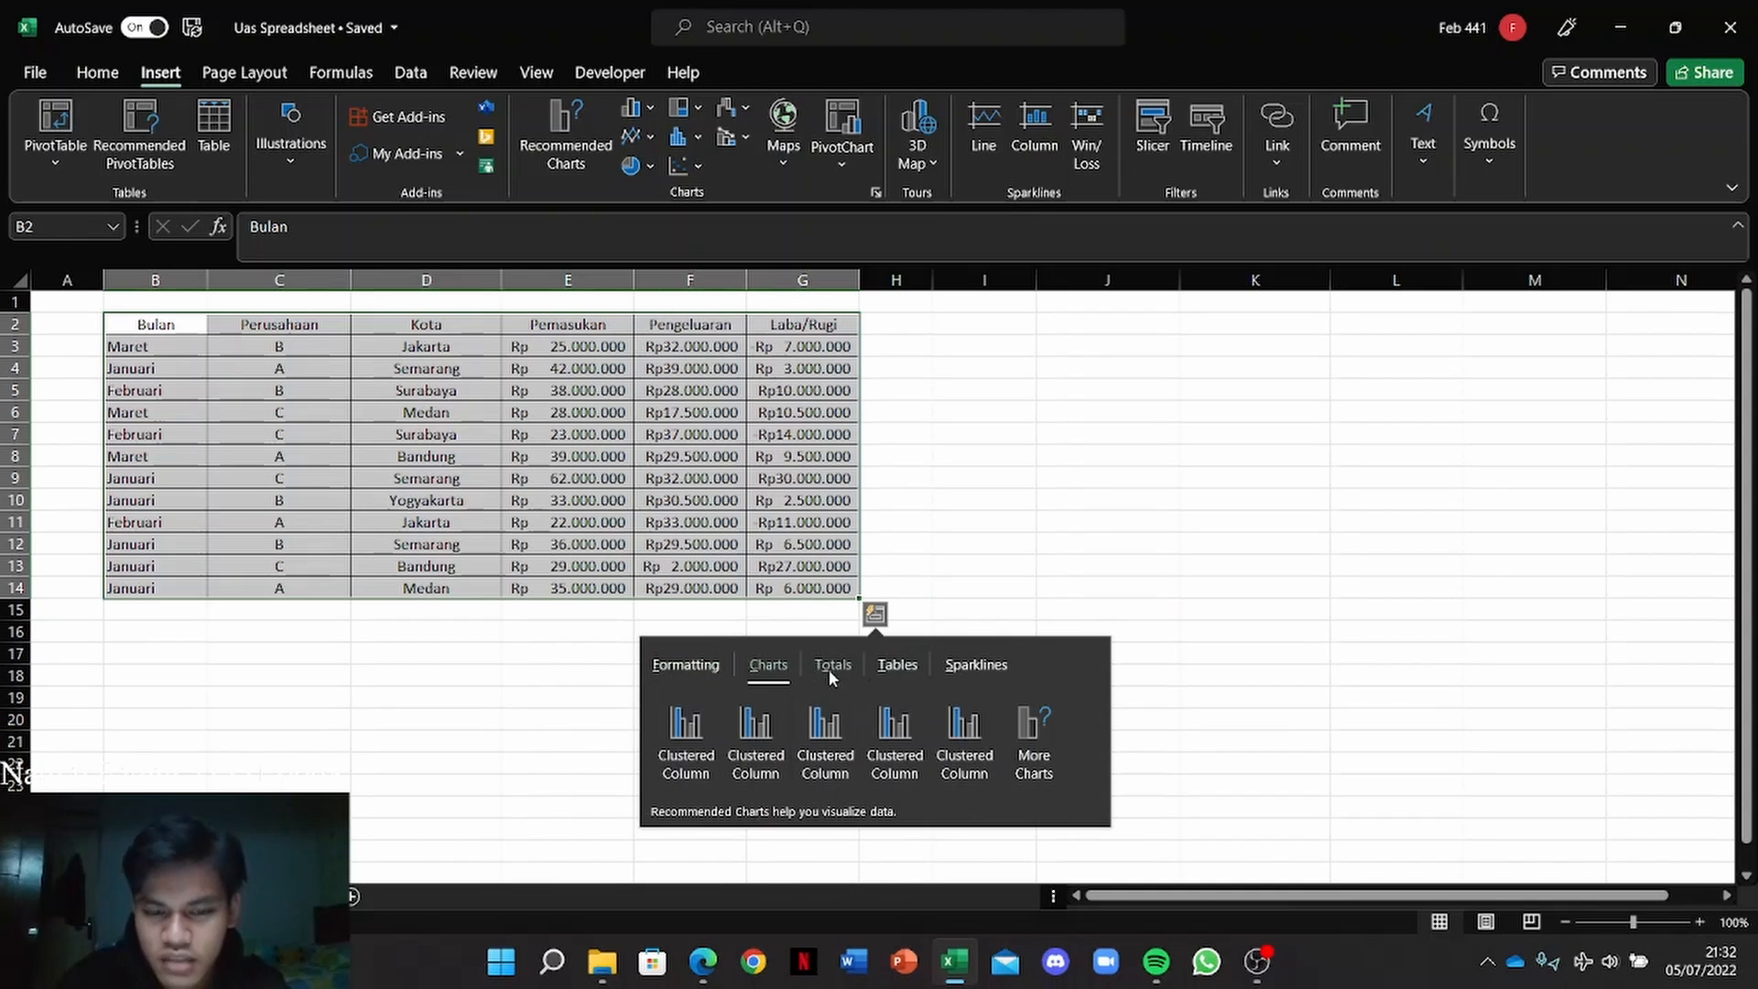
{"action": "left_click", "coordinate": [813, 668]}
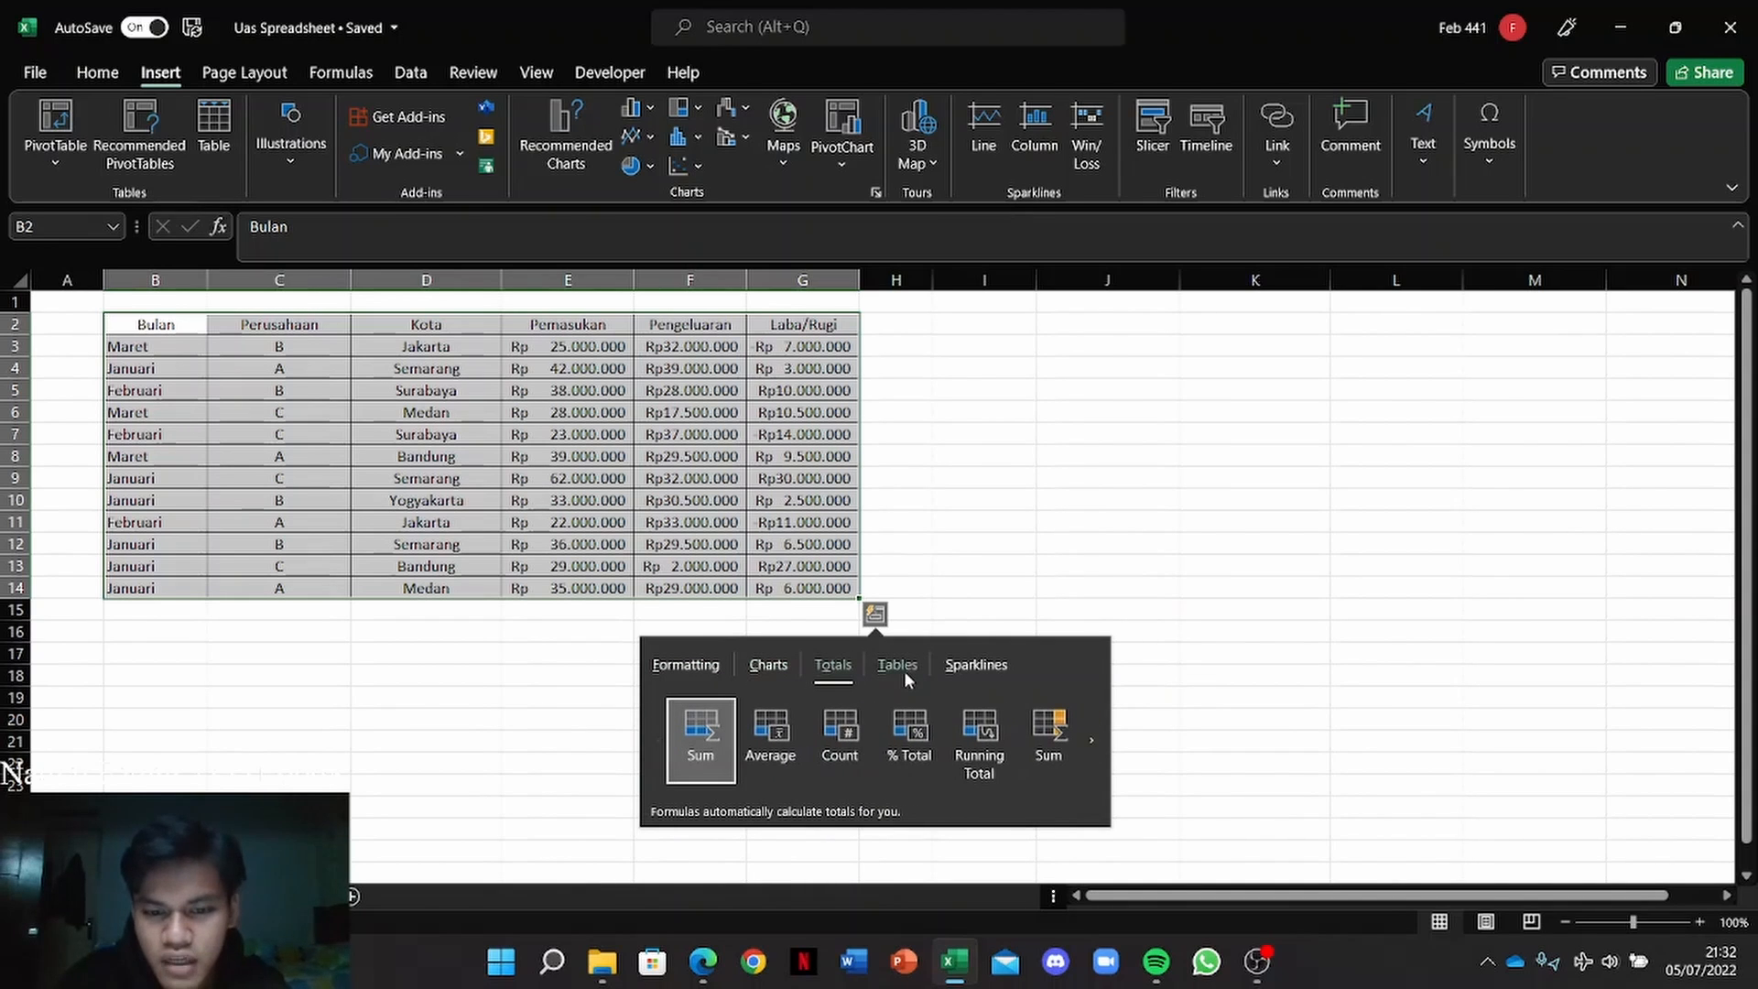
{"action": "left_click", "coordinate": [904, 670]}
{"action": "left_click", "coordinate": [980, 667]}
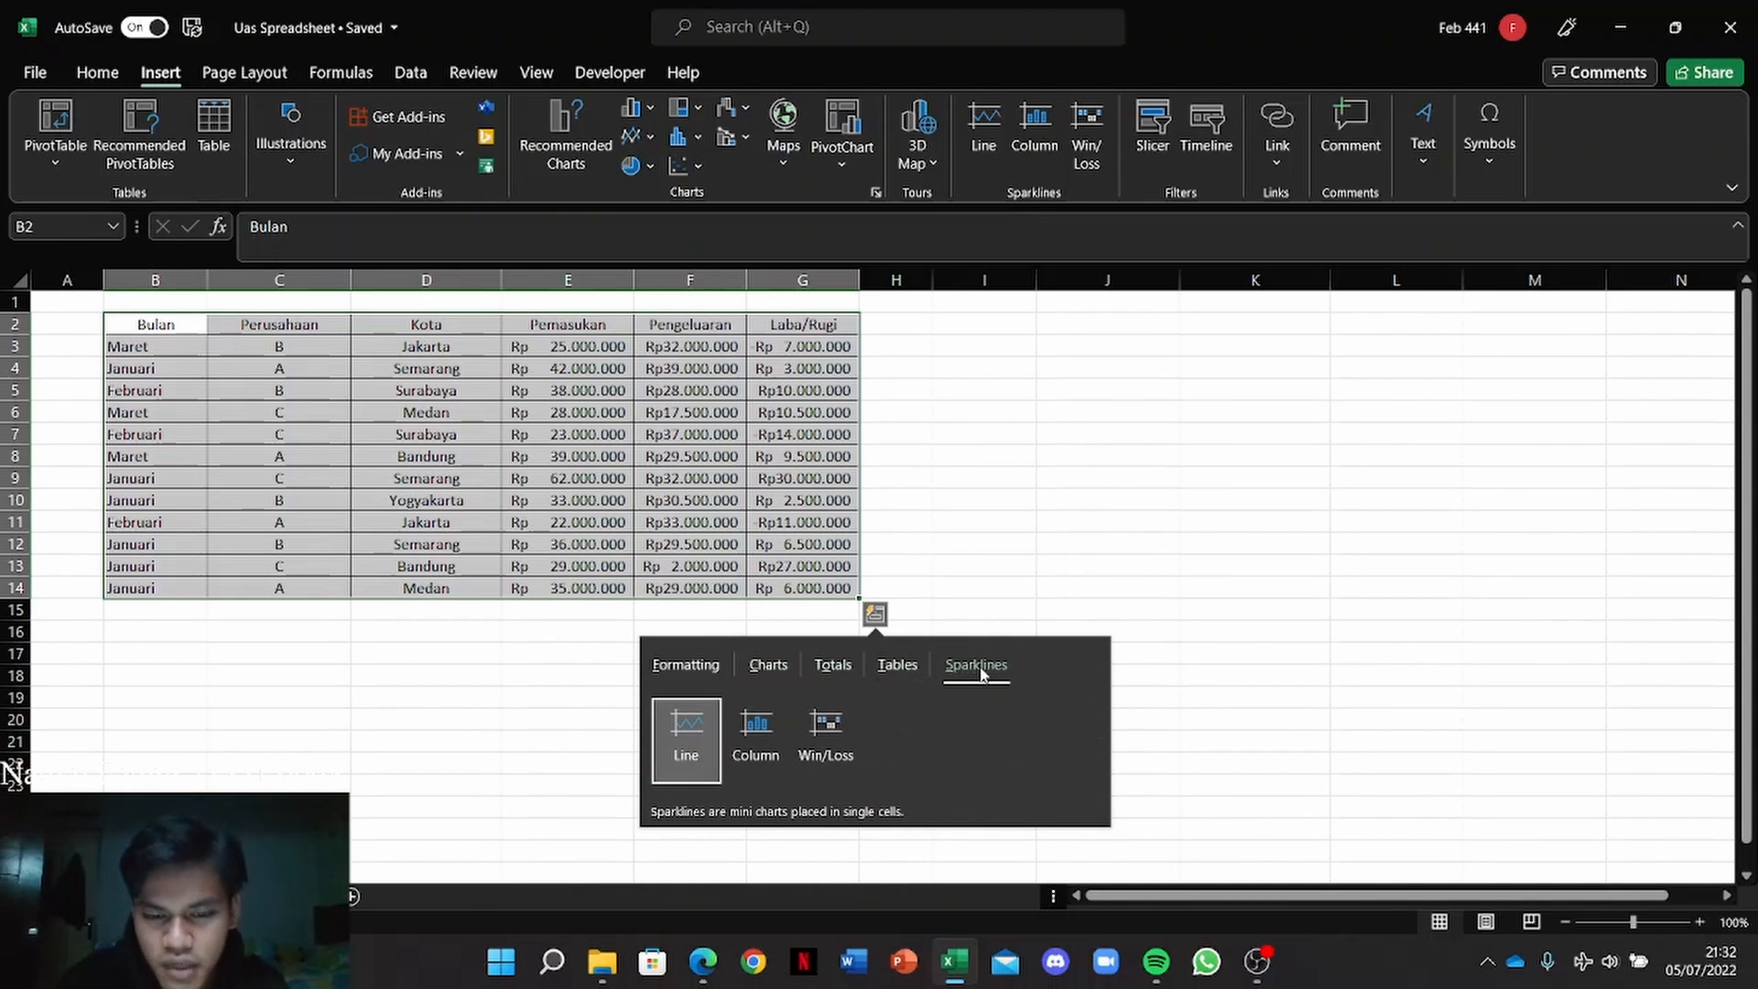
{"action": "left_click", "coordinate": [716, 664]}
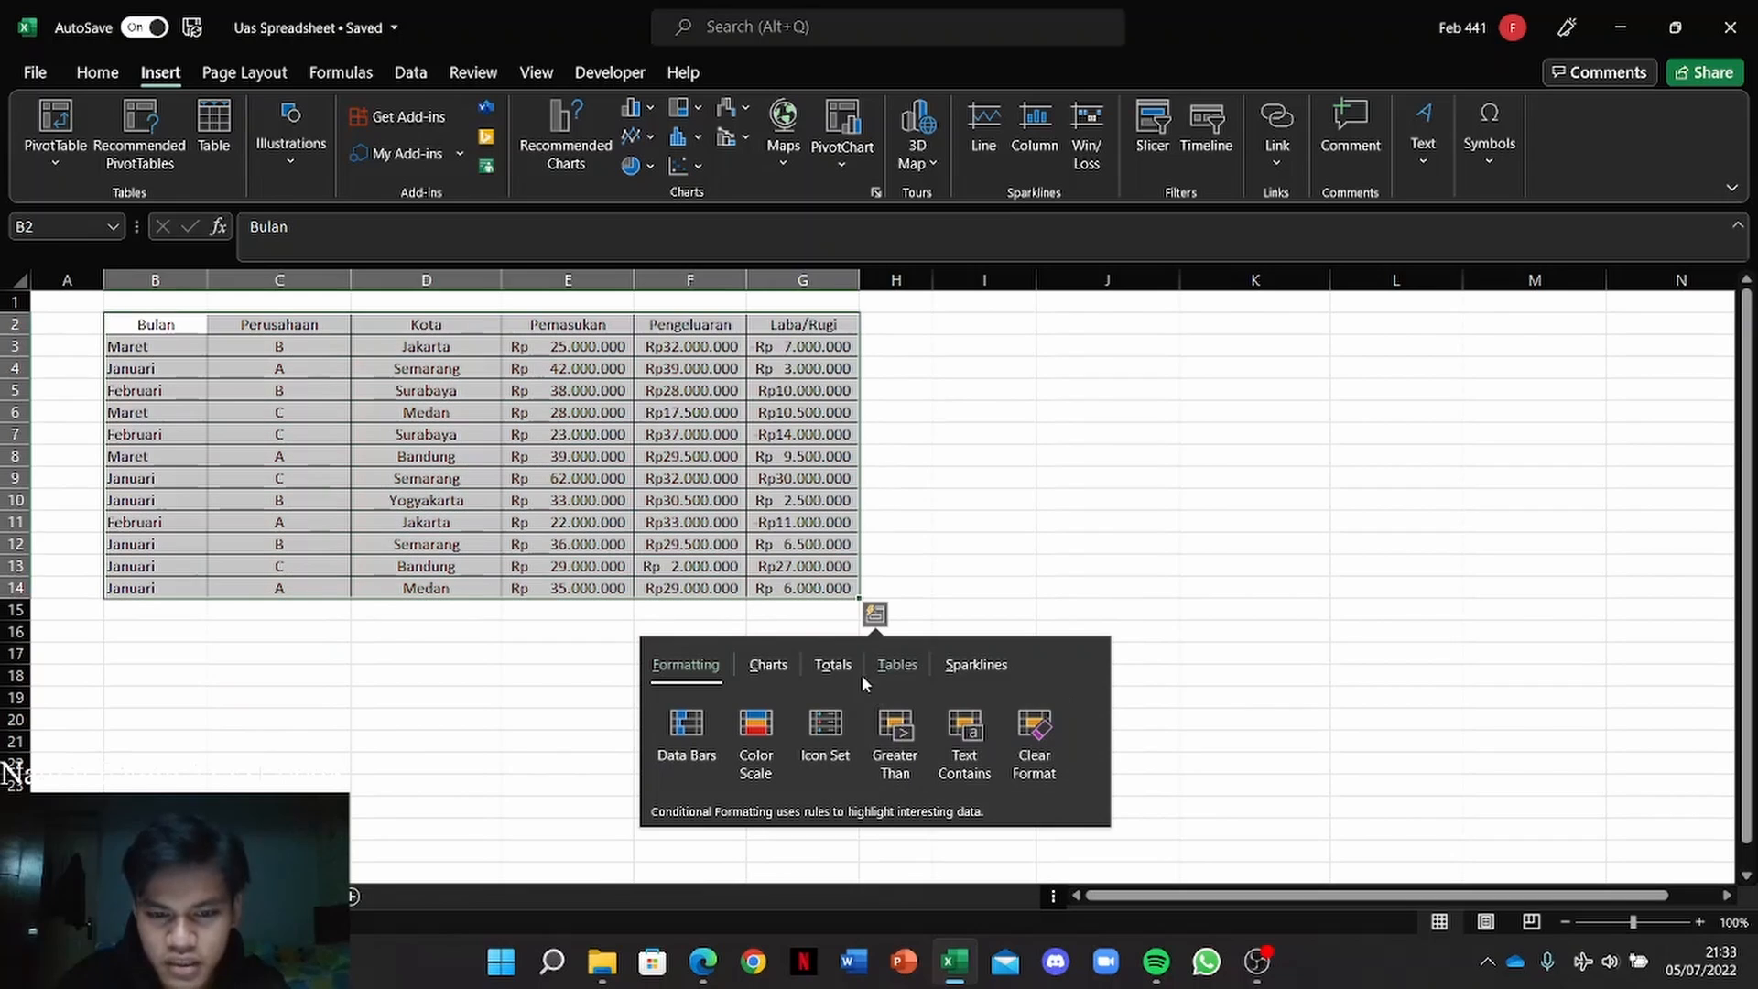
{"action": "left_click", "coordinate": [833, 666]}
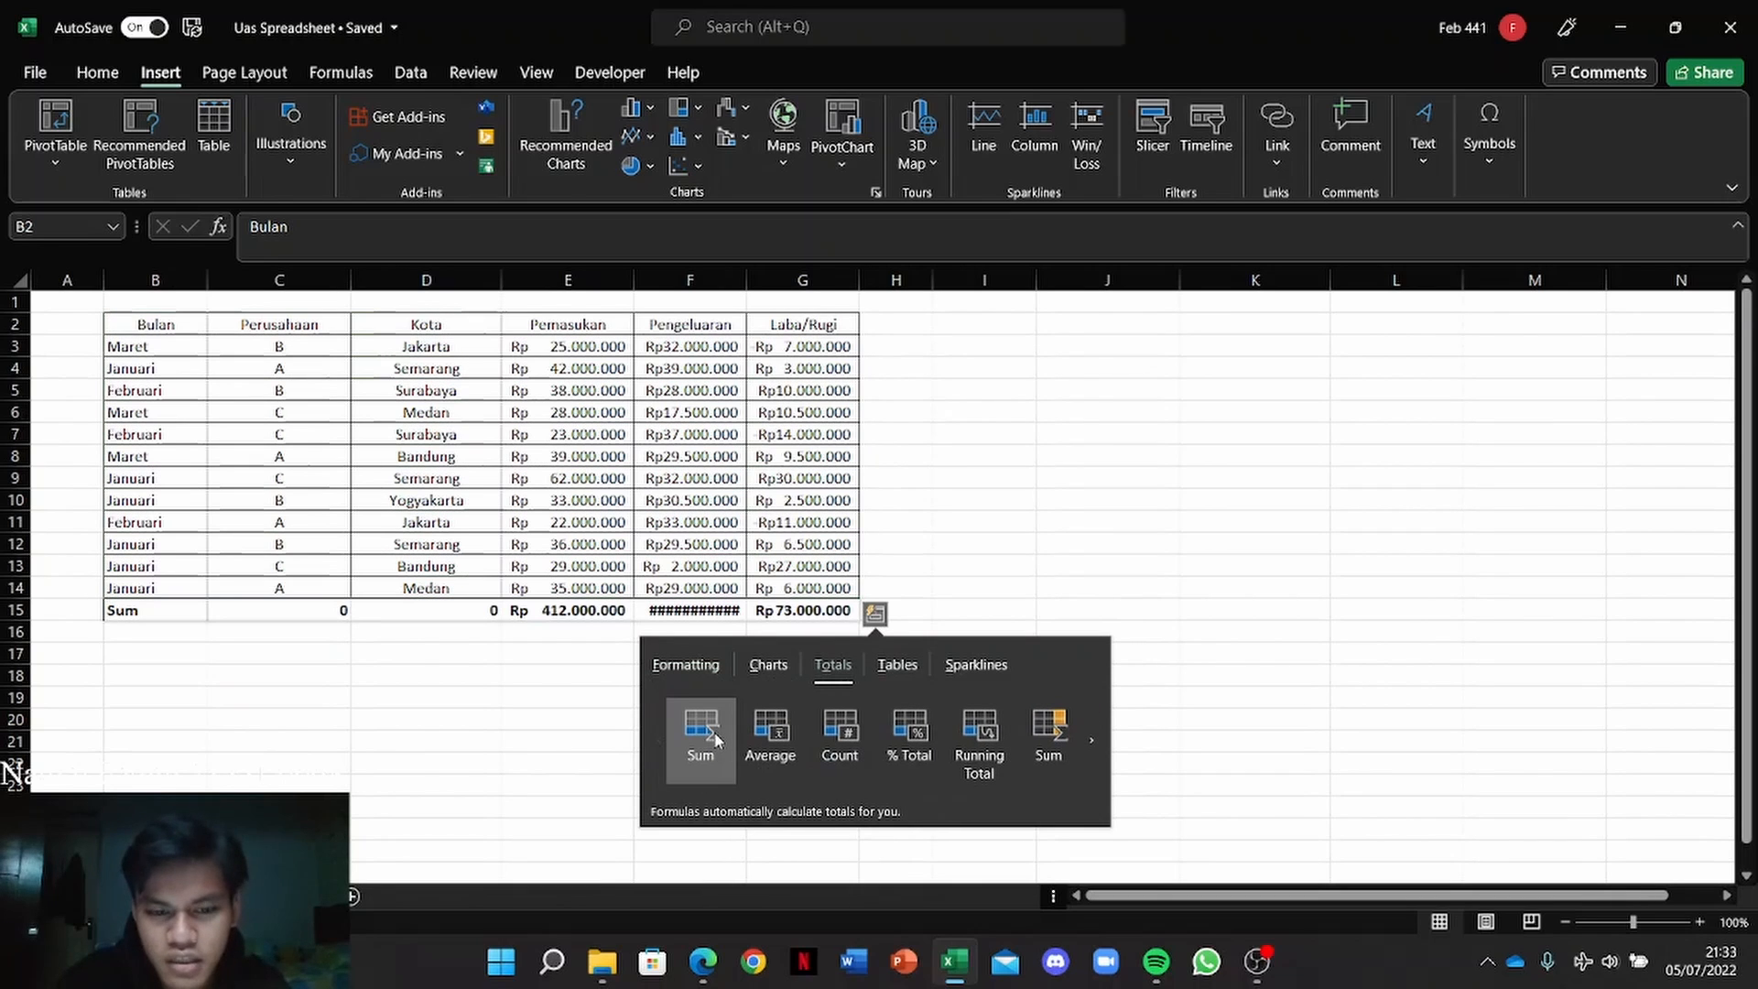
{"action": "left_click", "coordinate": [1090, 740]}
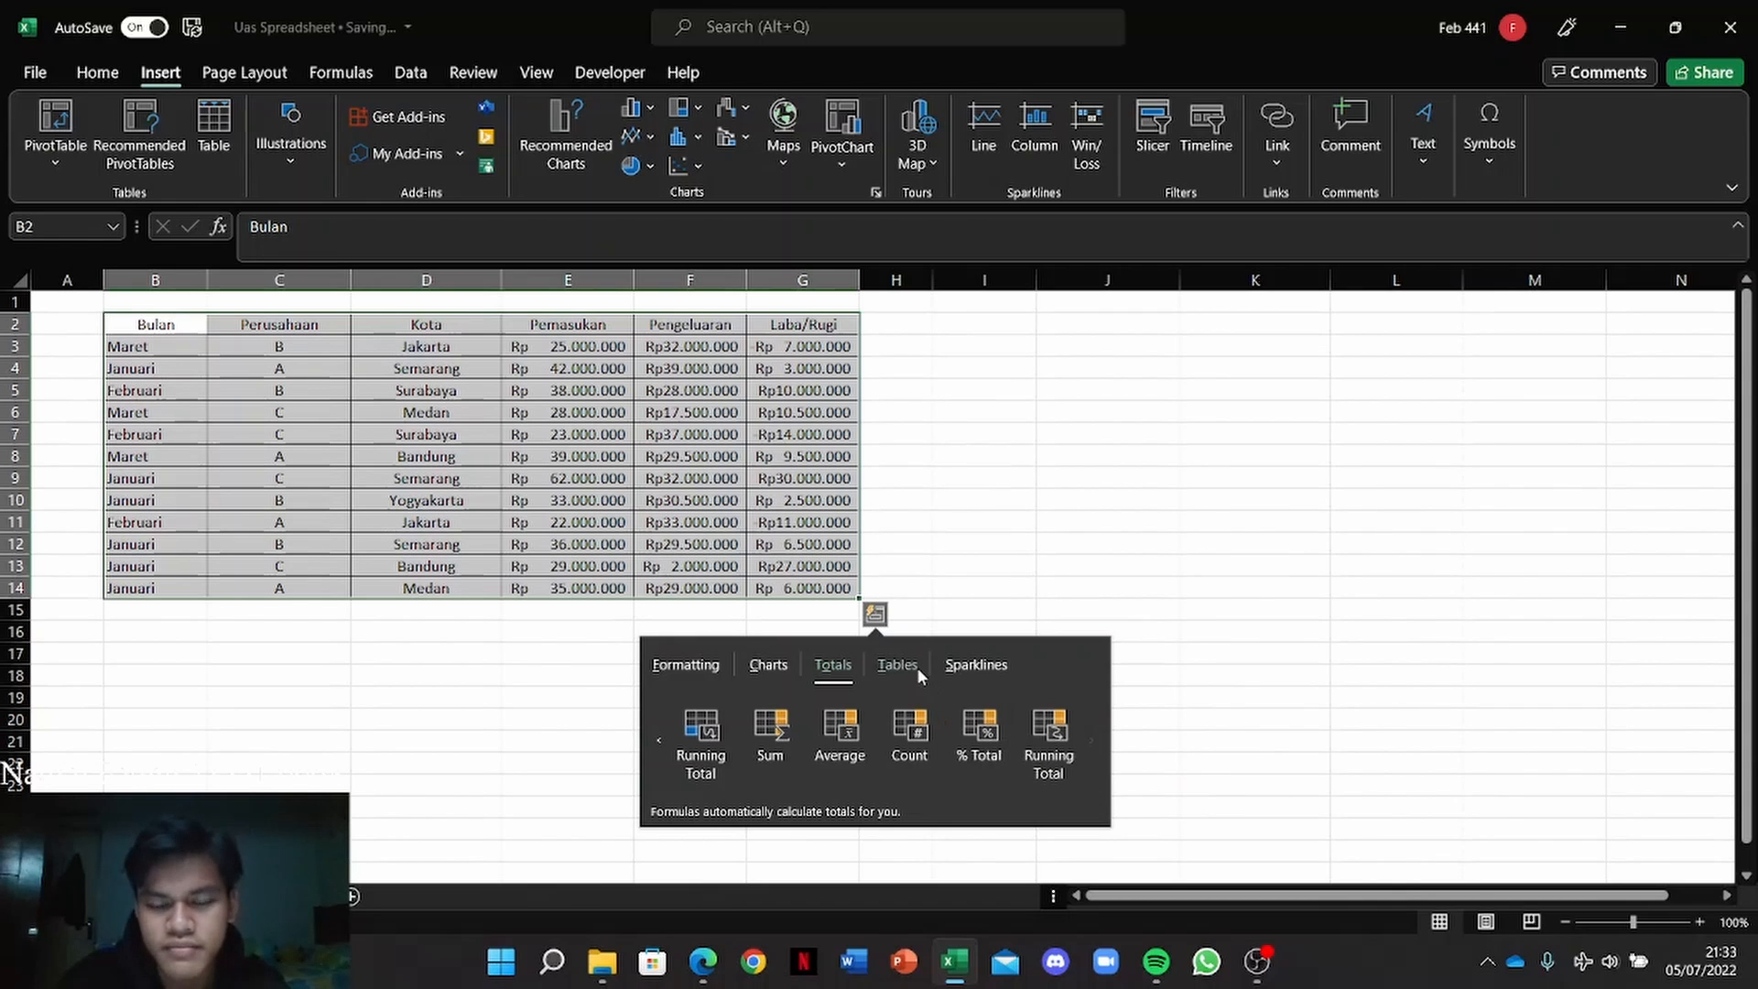
{"action": "left_click", "coordinate": [917, 668]}
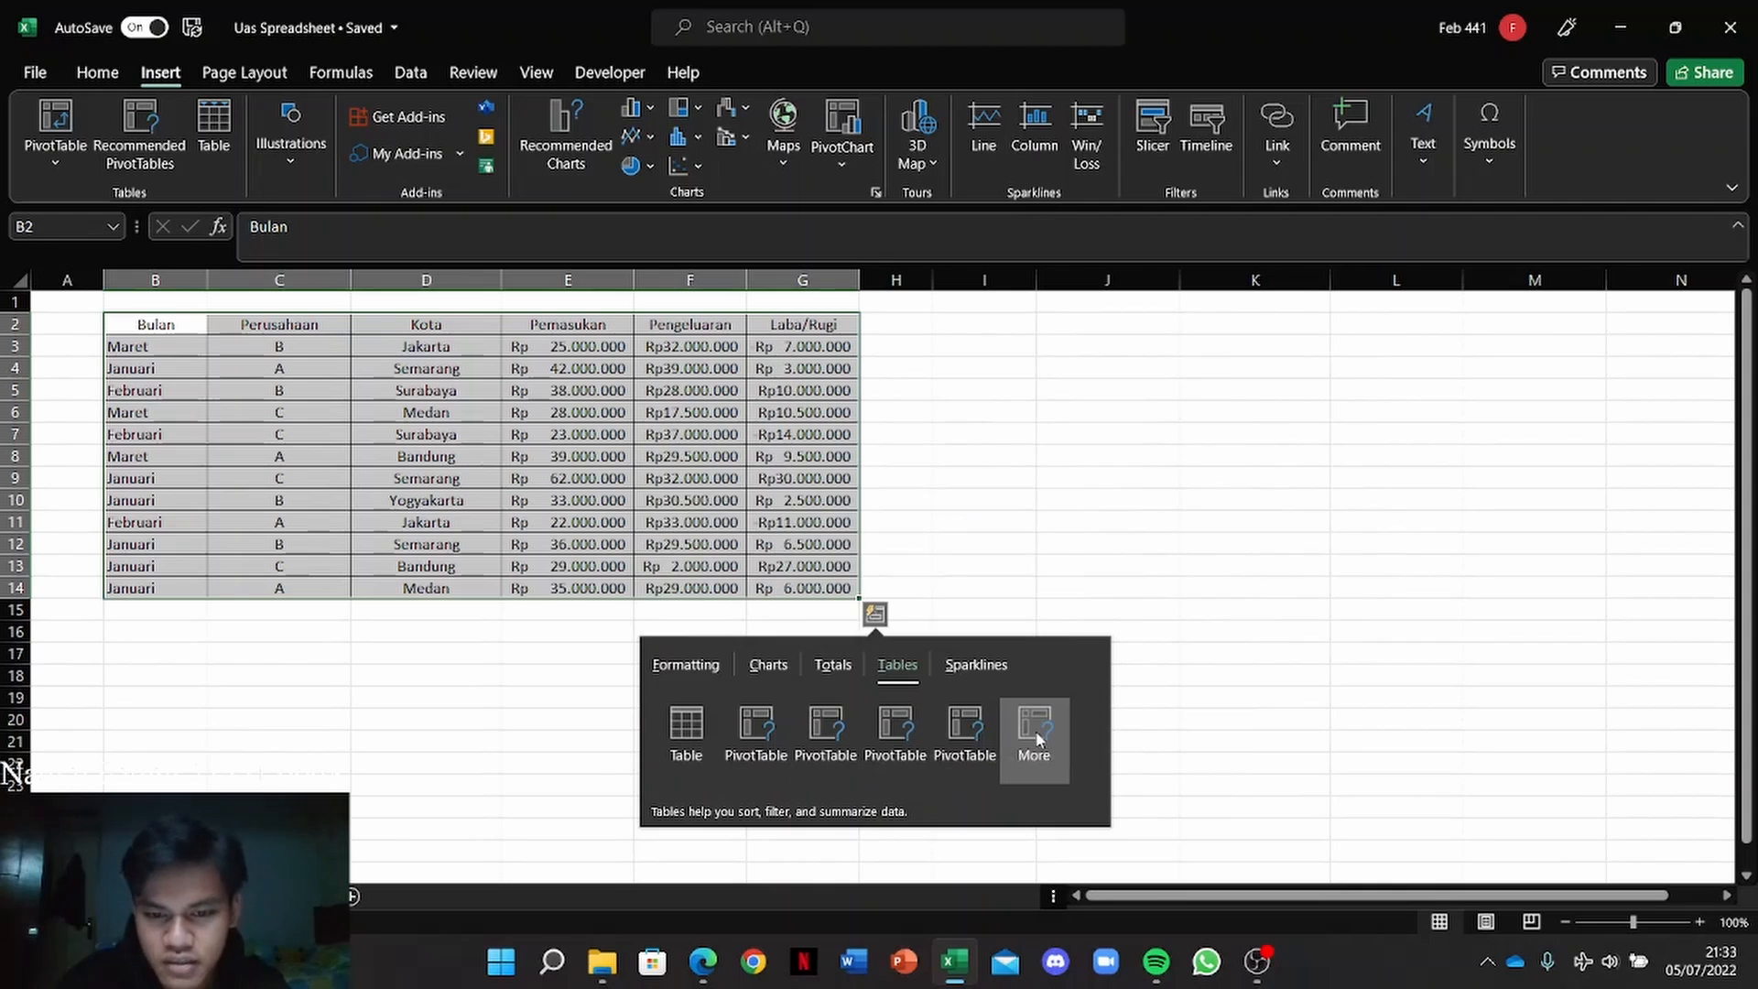
{"action": "left_click", "coordinate": [971, 665]}
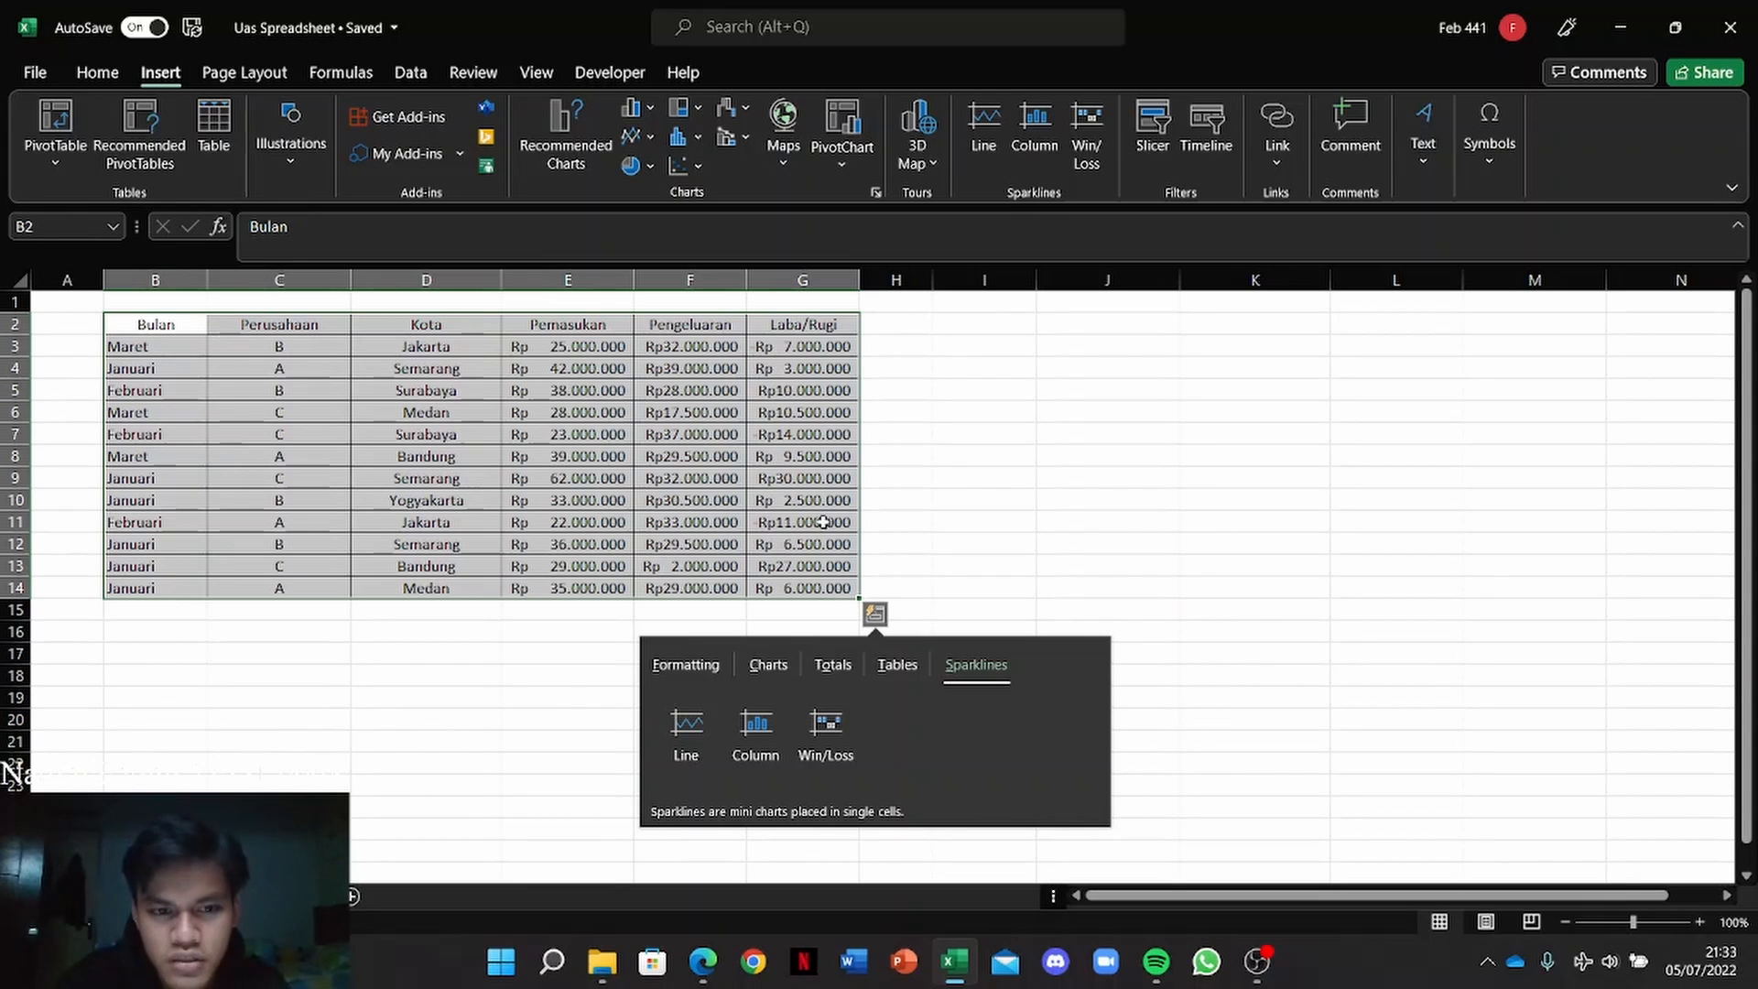
Step: Start a PivotTable from range B2:G14 on Sheet4 and compare the New Worksheet and Existing Worksheet placement options
{"action": "left_click", "coordinate": [56, 119]}
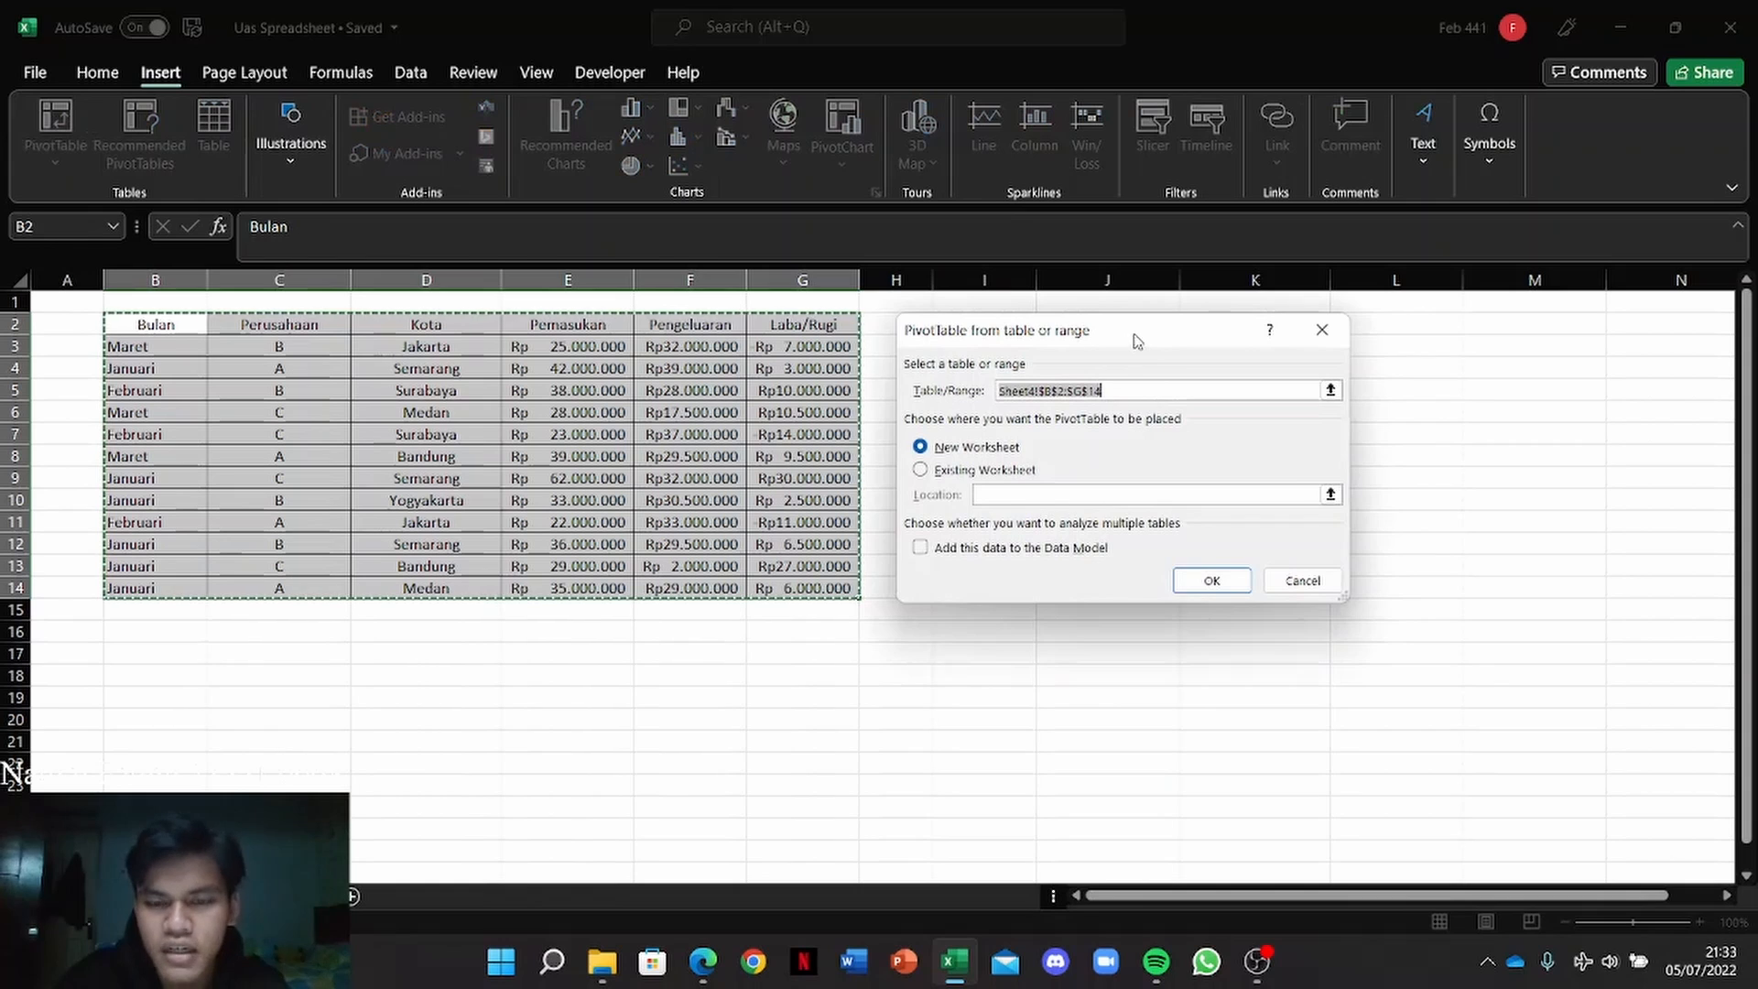
{"action": "left_click_drag", "start_coordinate": [1138, 341], "coordinate": [1176, 345]}
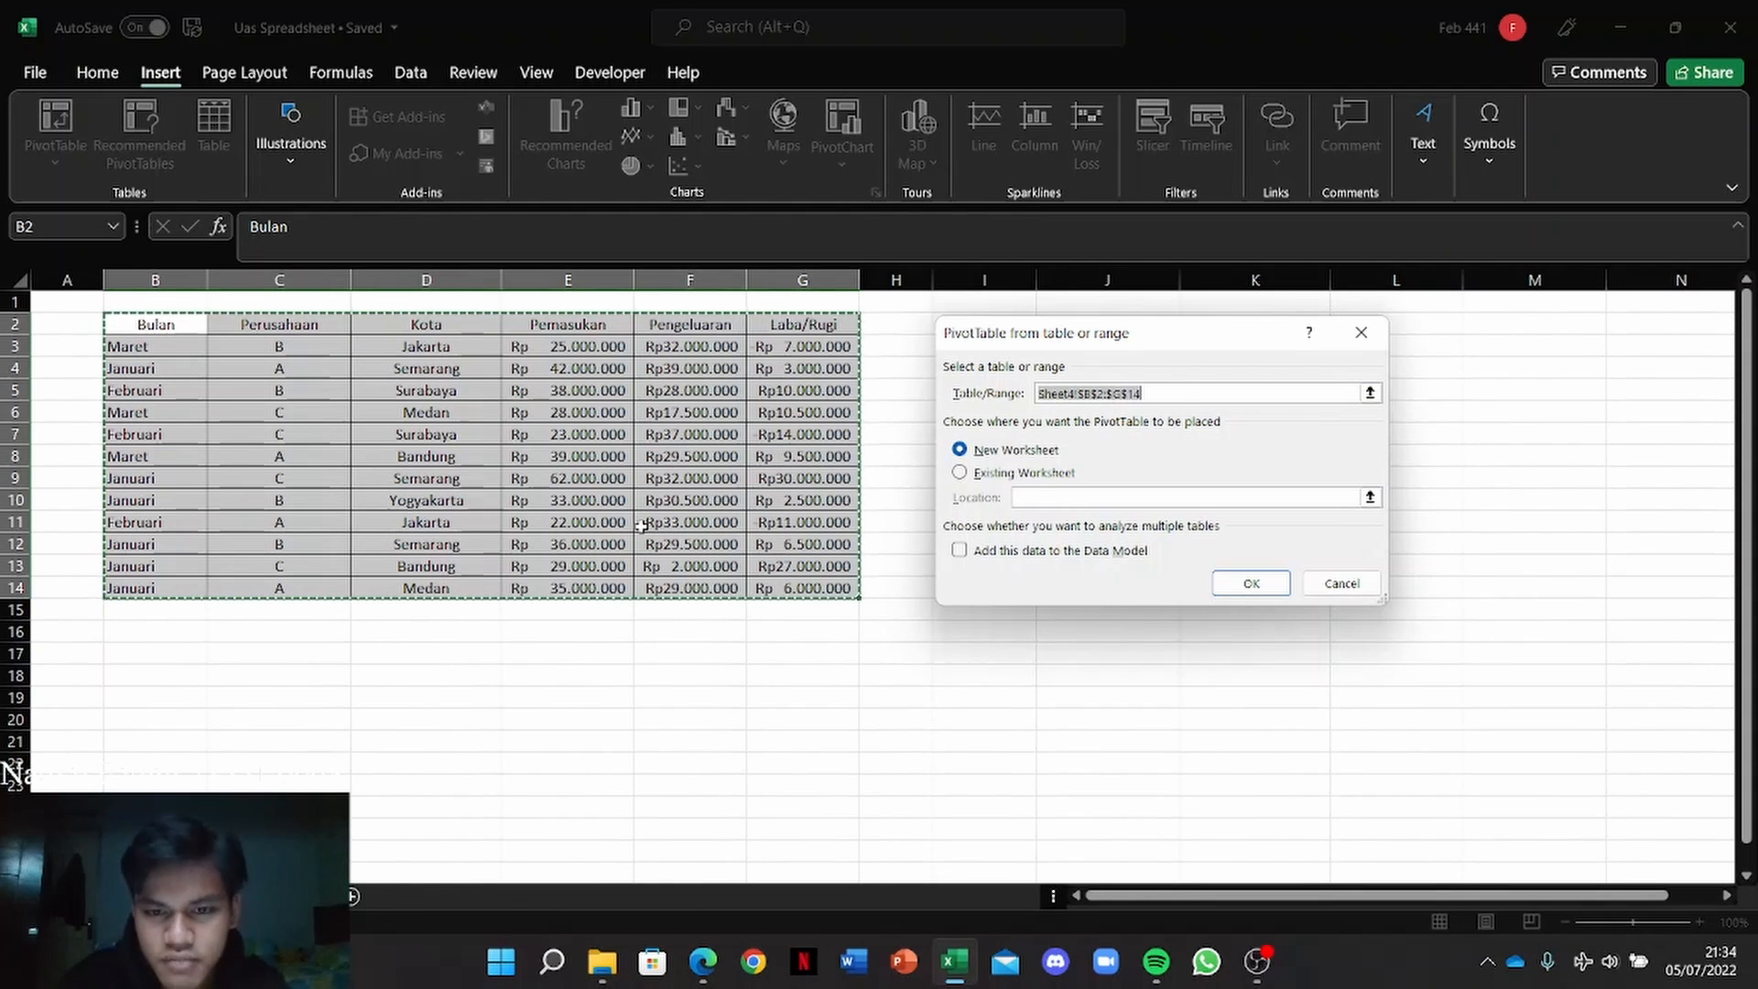
{"action": "left_click", "coordinate": [1023, 474]}
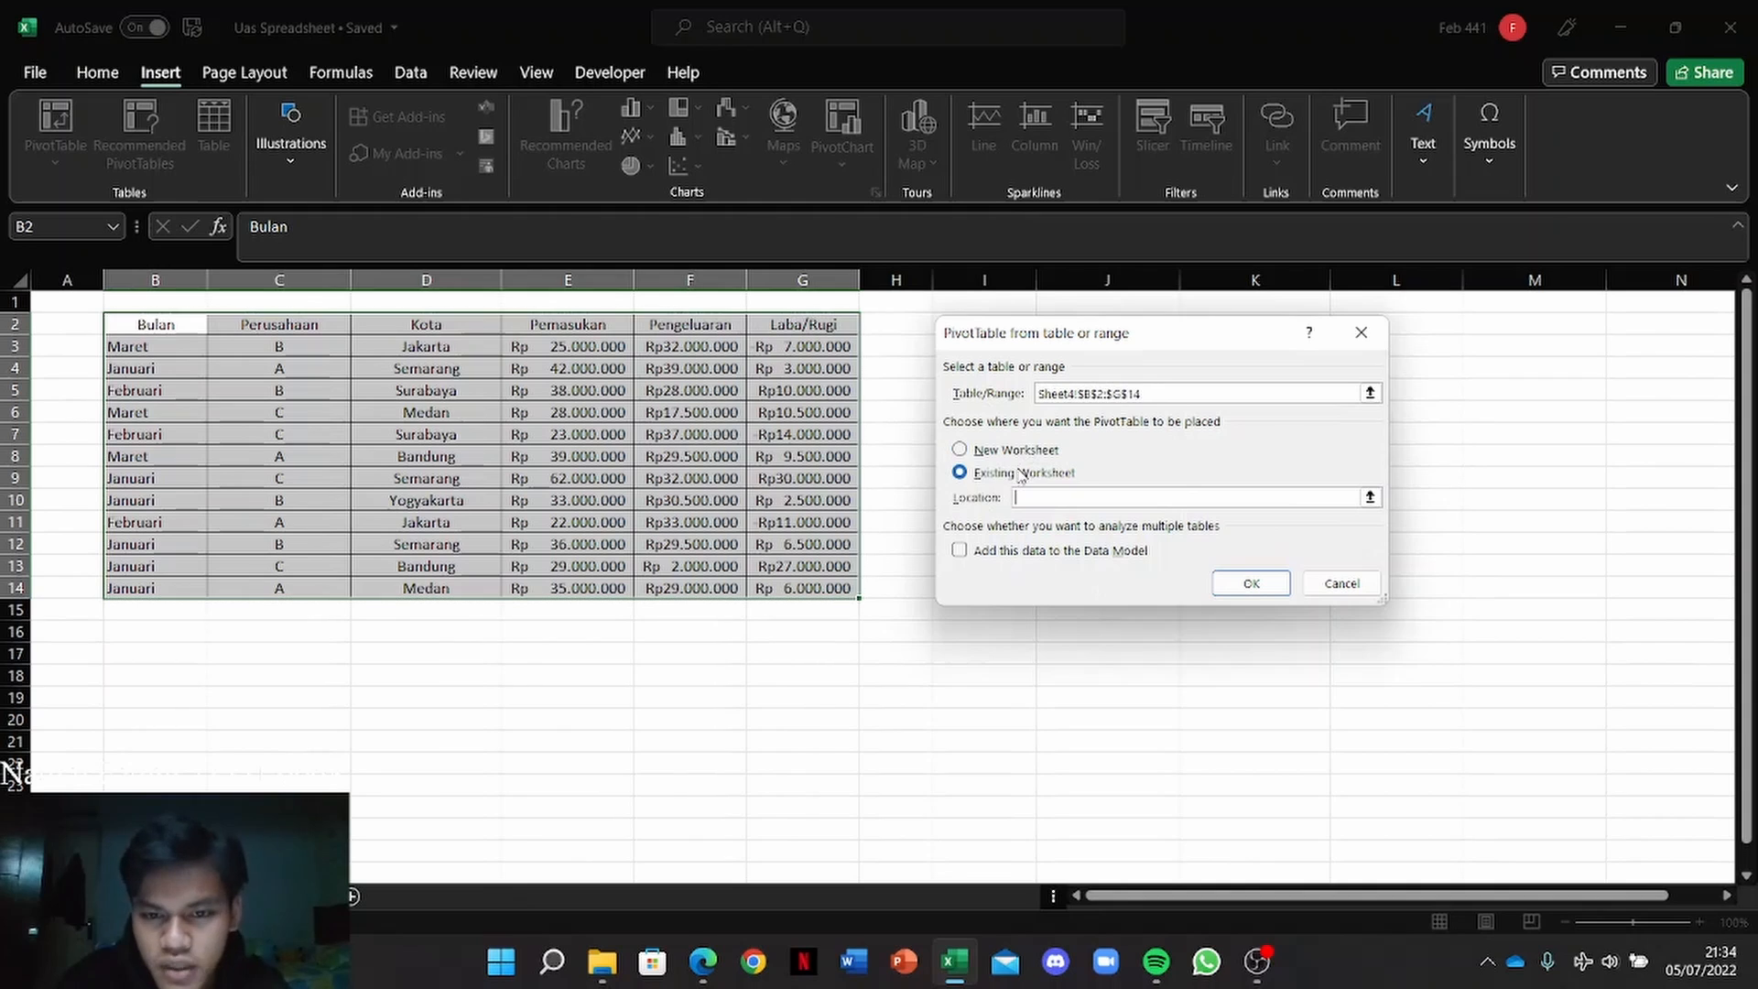
{"action": "left_click", "coordinate": [1026, 452]}
{"action": "left_click", "coordinate": [1023, 475]}
{"action": "left_click", "coordinate": [1027, 454]}
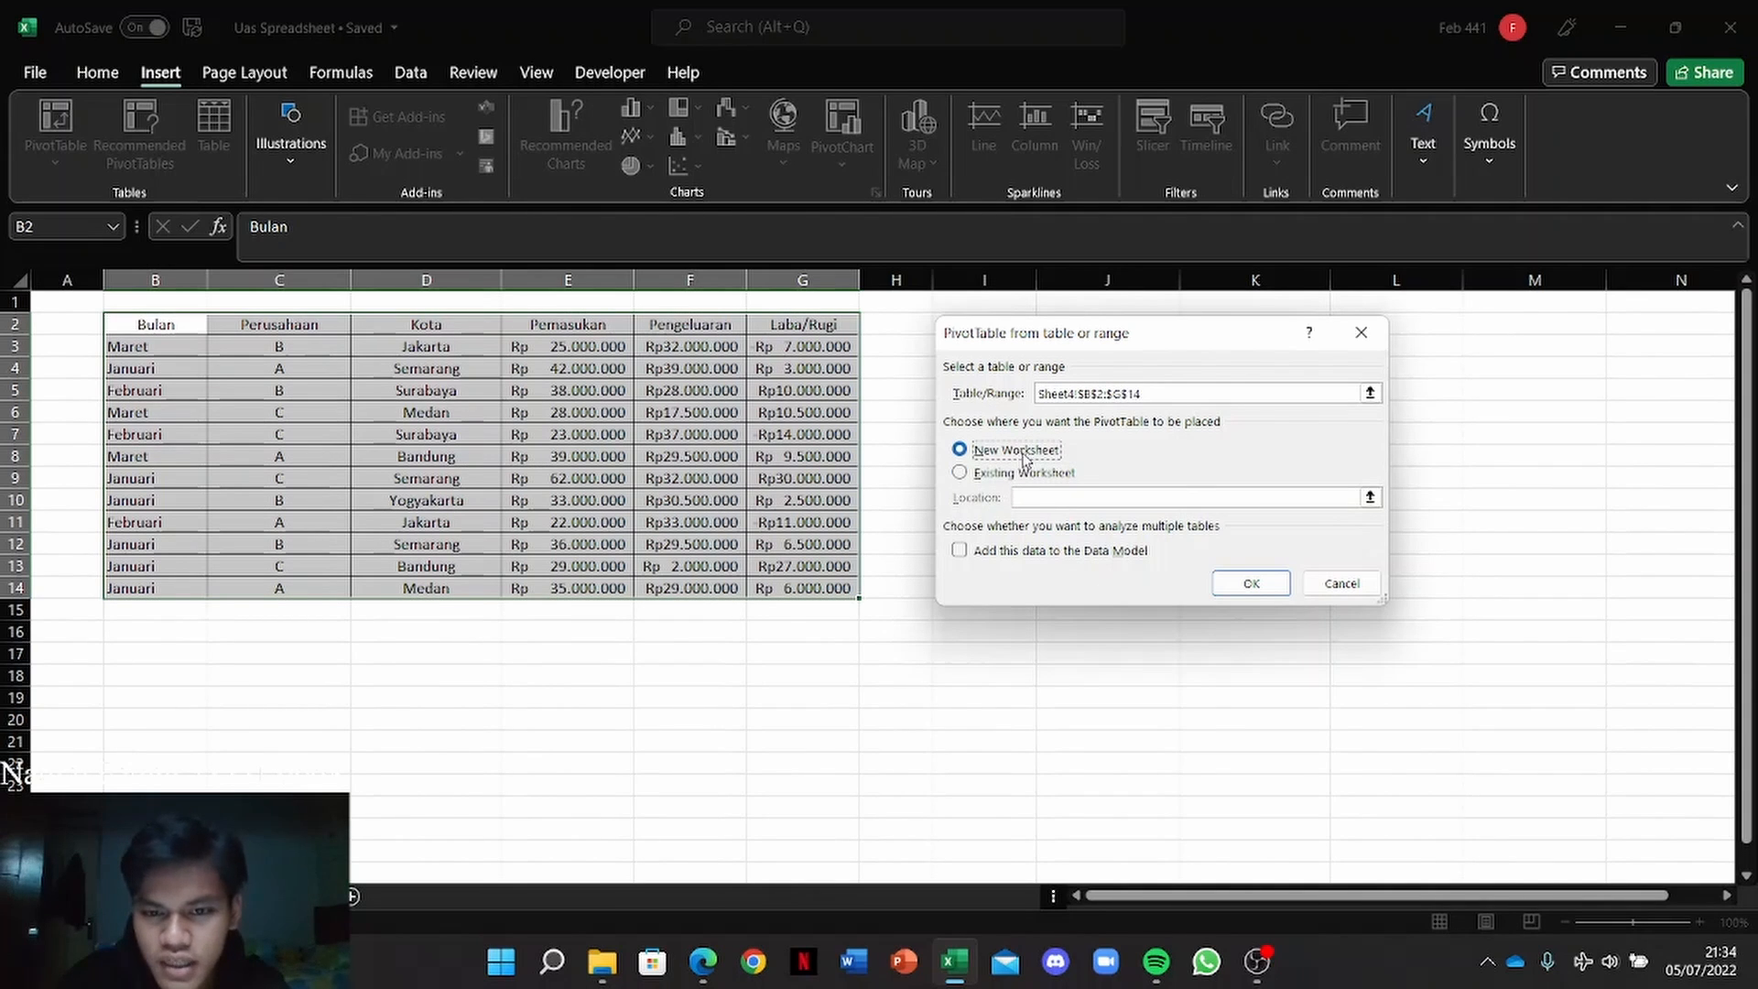
{"action": "left_click", "coordinate": [1016, 475]}
{"action": "left_click", "coordinate": [1019, 457]}
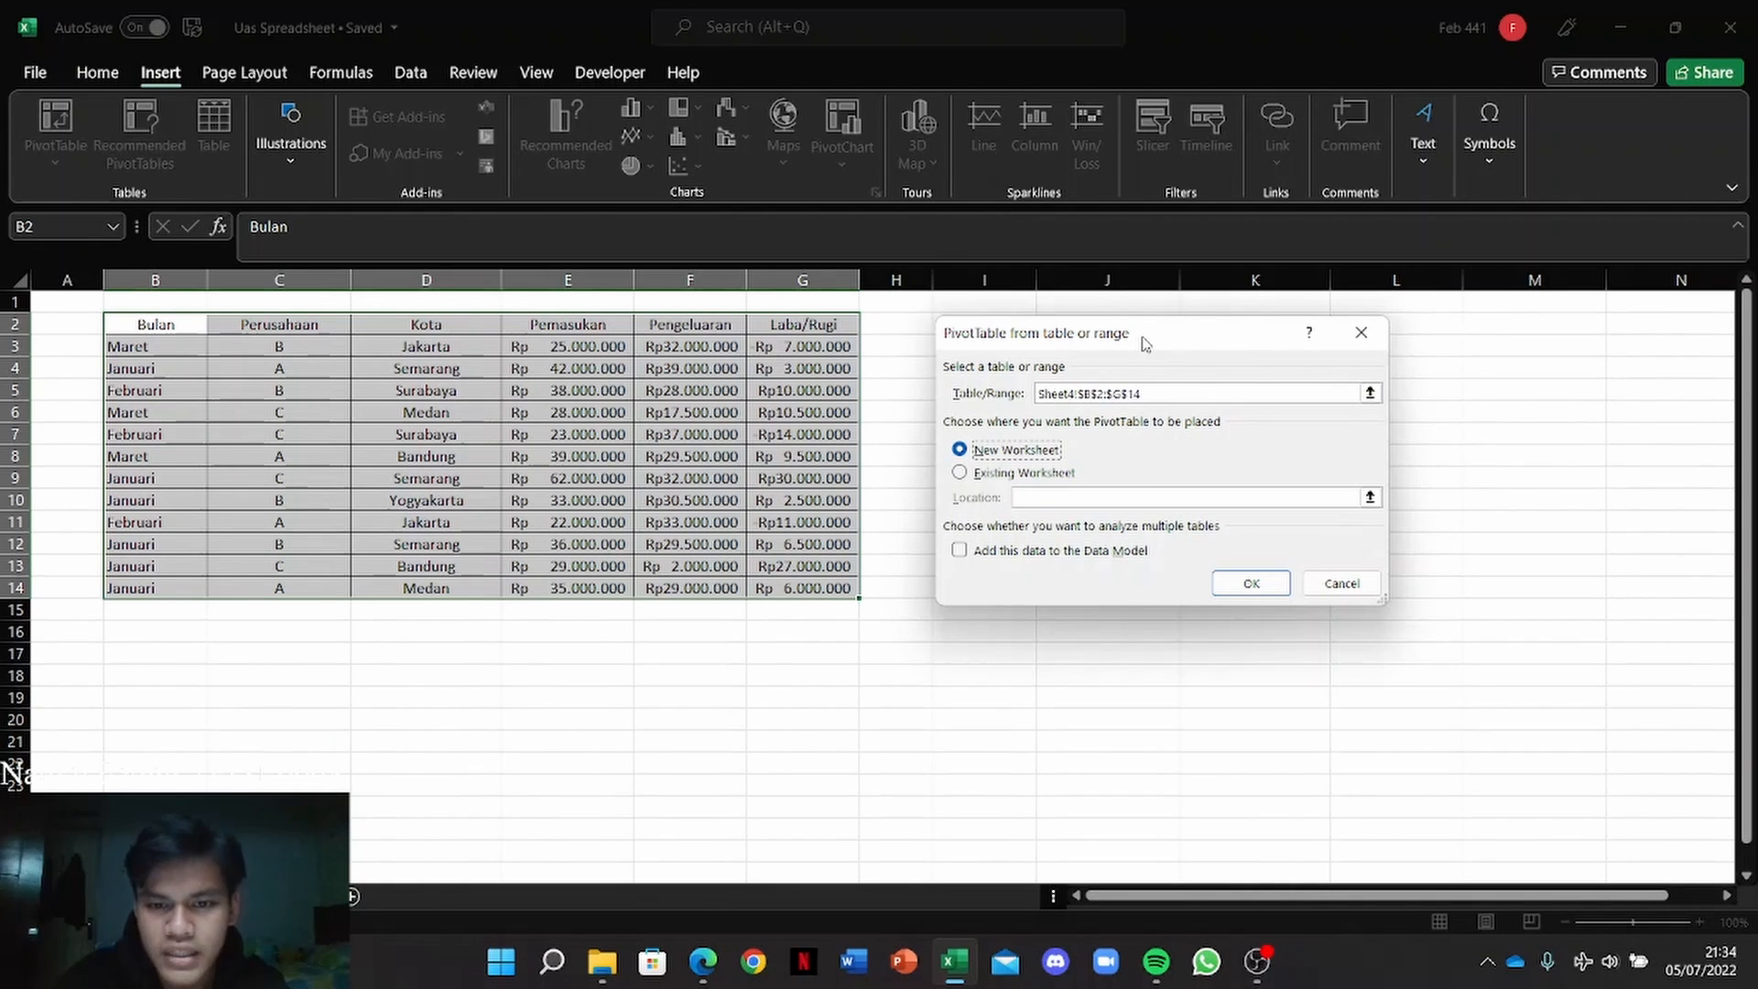
{"action": "left_click_drag", "start_coordinate": [1143, 343], "coordinate": [1270, 394]}
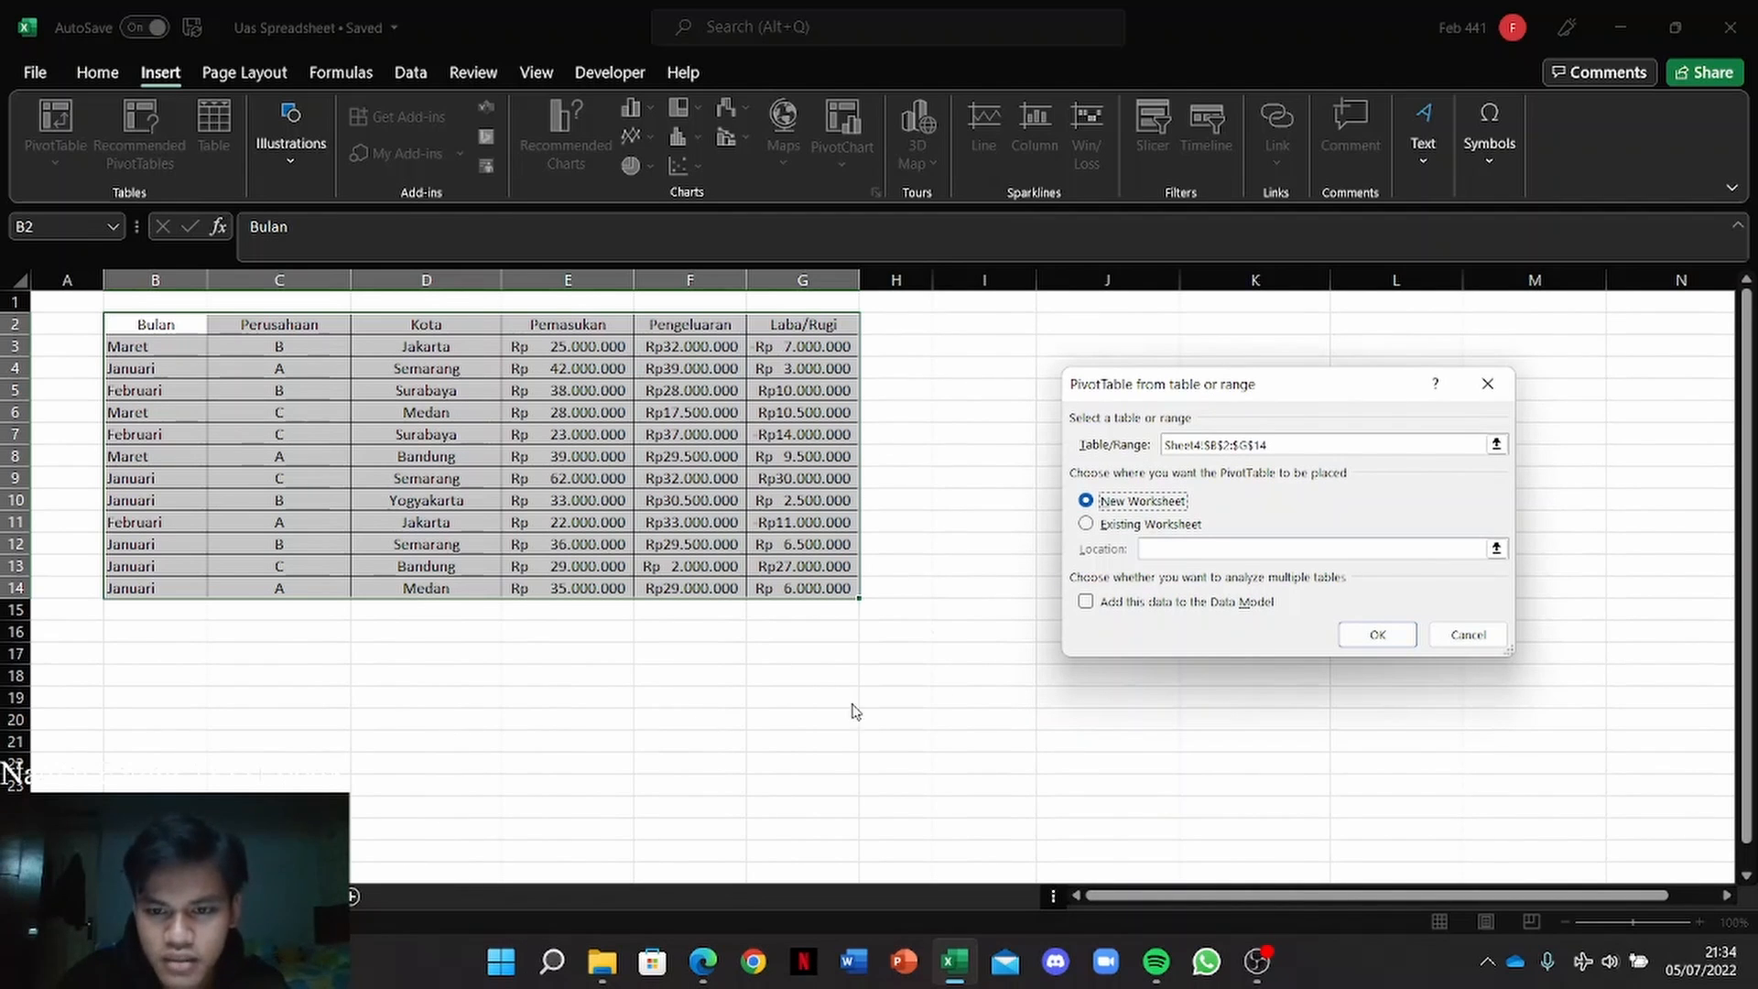
Step: Place the PivotTable on the existing worksheet at cell I4 of Sheet4 and create it
{"action": "left_click", "coordinate": [1165, 528]}
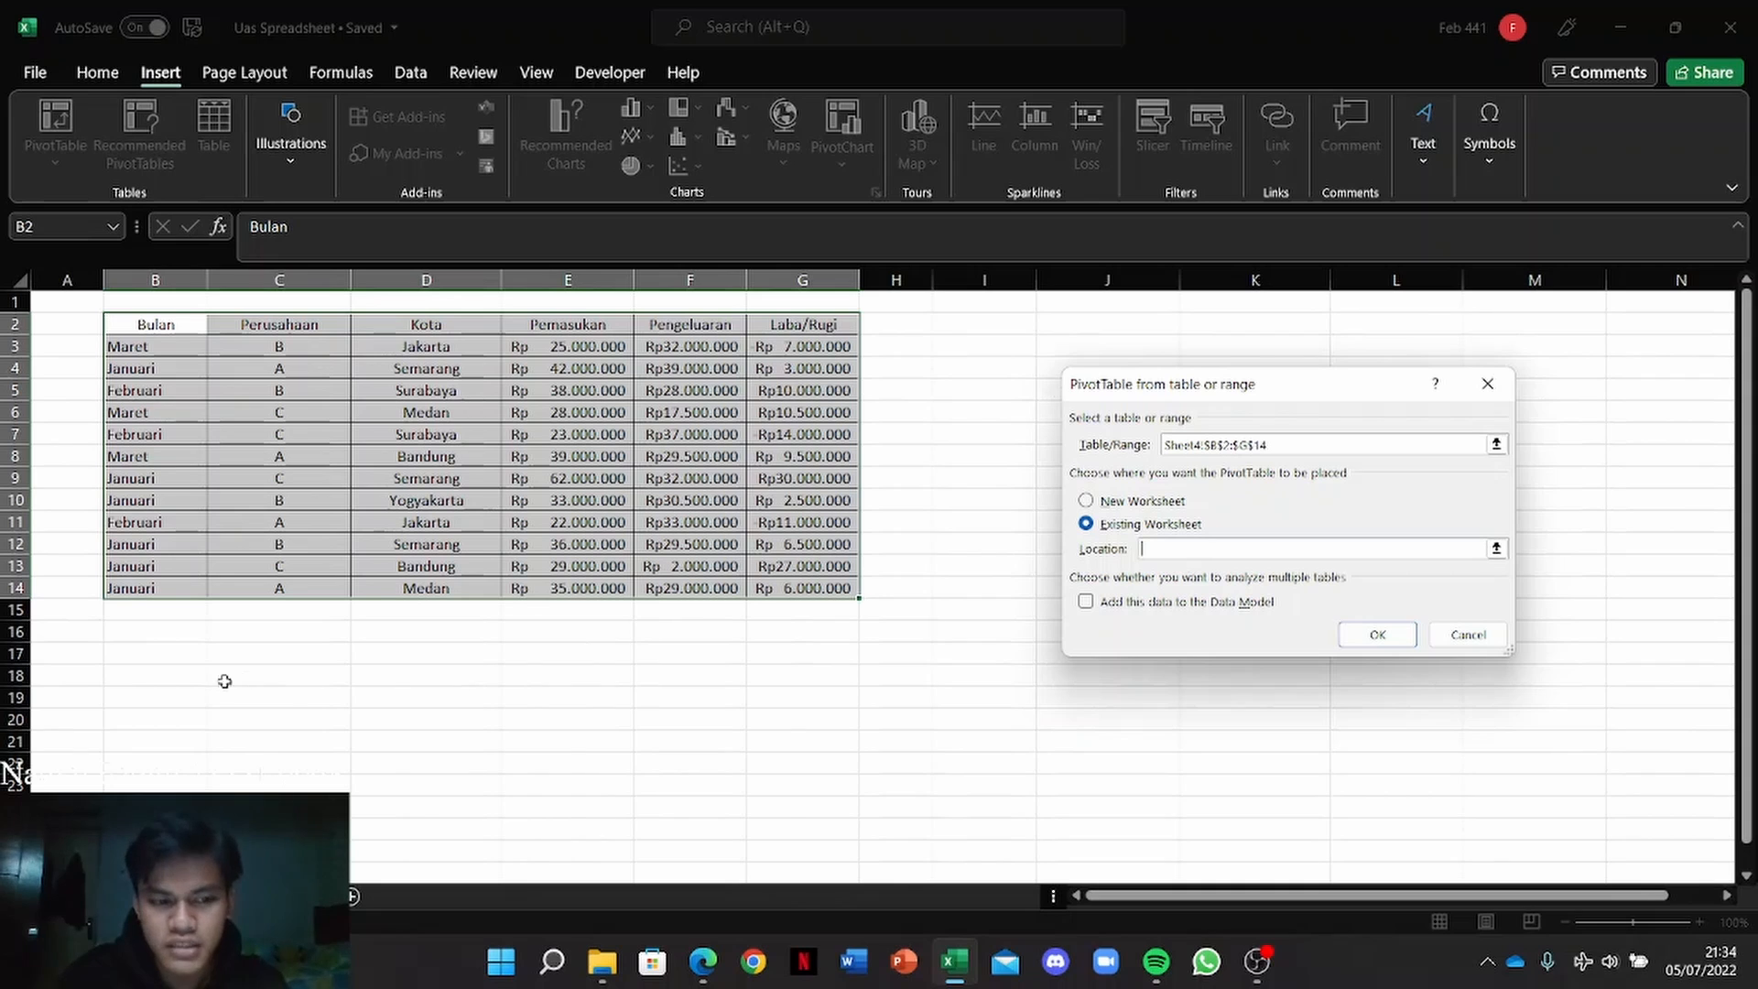
{"action": "left_click", "coordinate": [171, 675]}
{"action": "left_click", "coordinate": [279, 698]}
{"action": "left_click", "coordinate": [691, 675]}
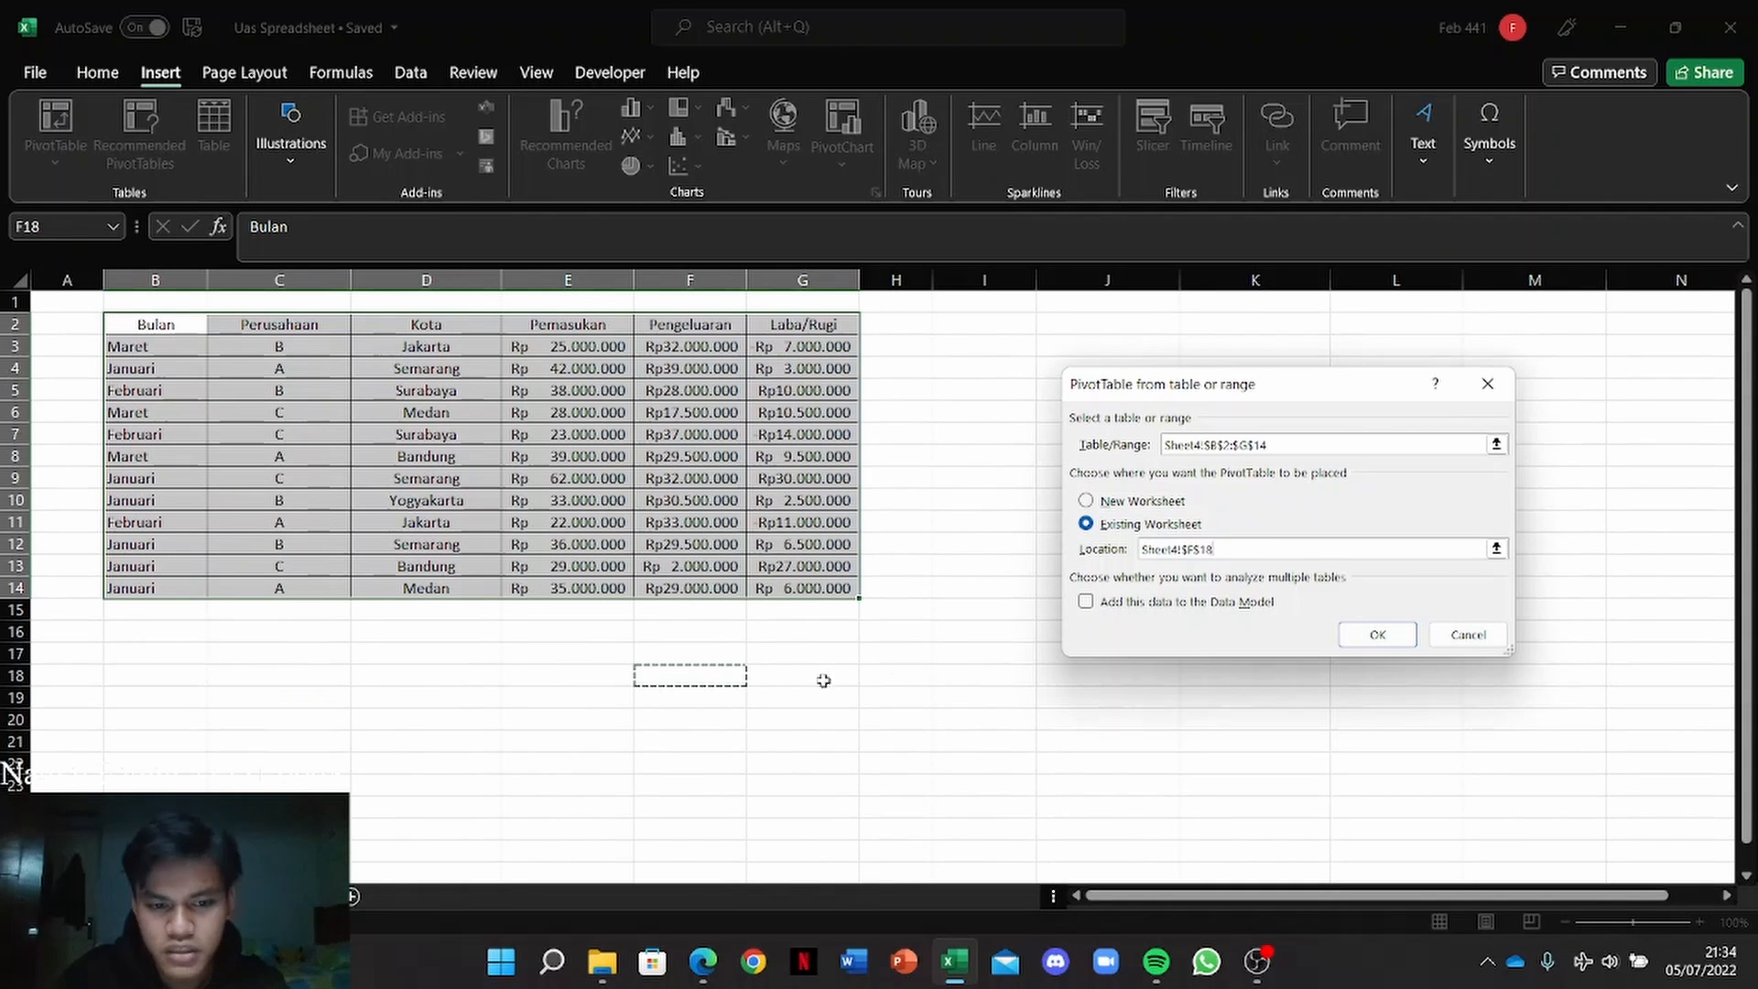
{"action": "left_click", "coordinate": [896, 675]}
{"action": "left_click", "coordinate": [992, 346]}
{"action": "left_click", "coordinate": [993, 456]}
{"action": "left_click", "coordinate": [997, 477]}
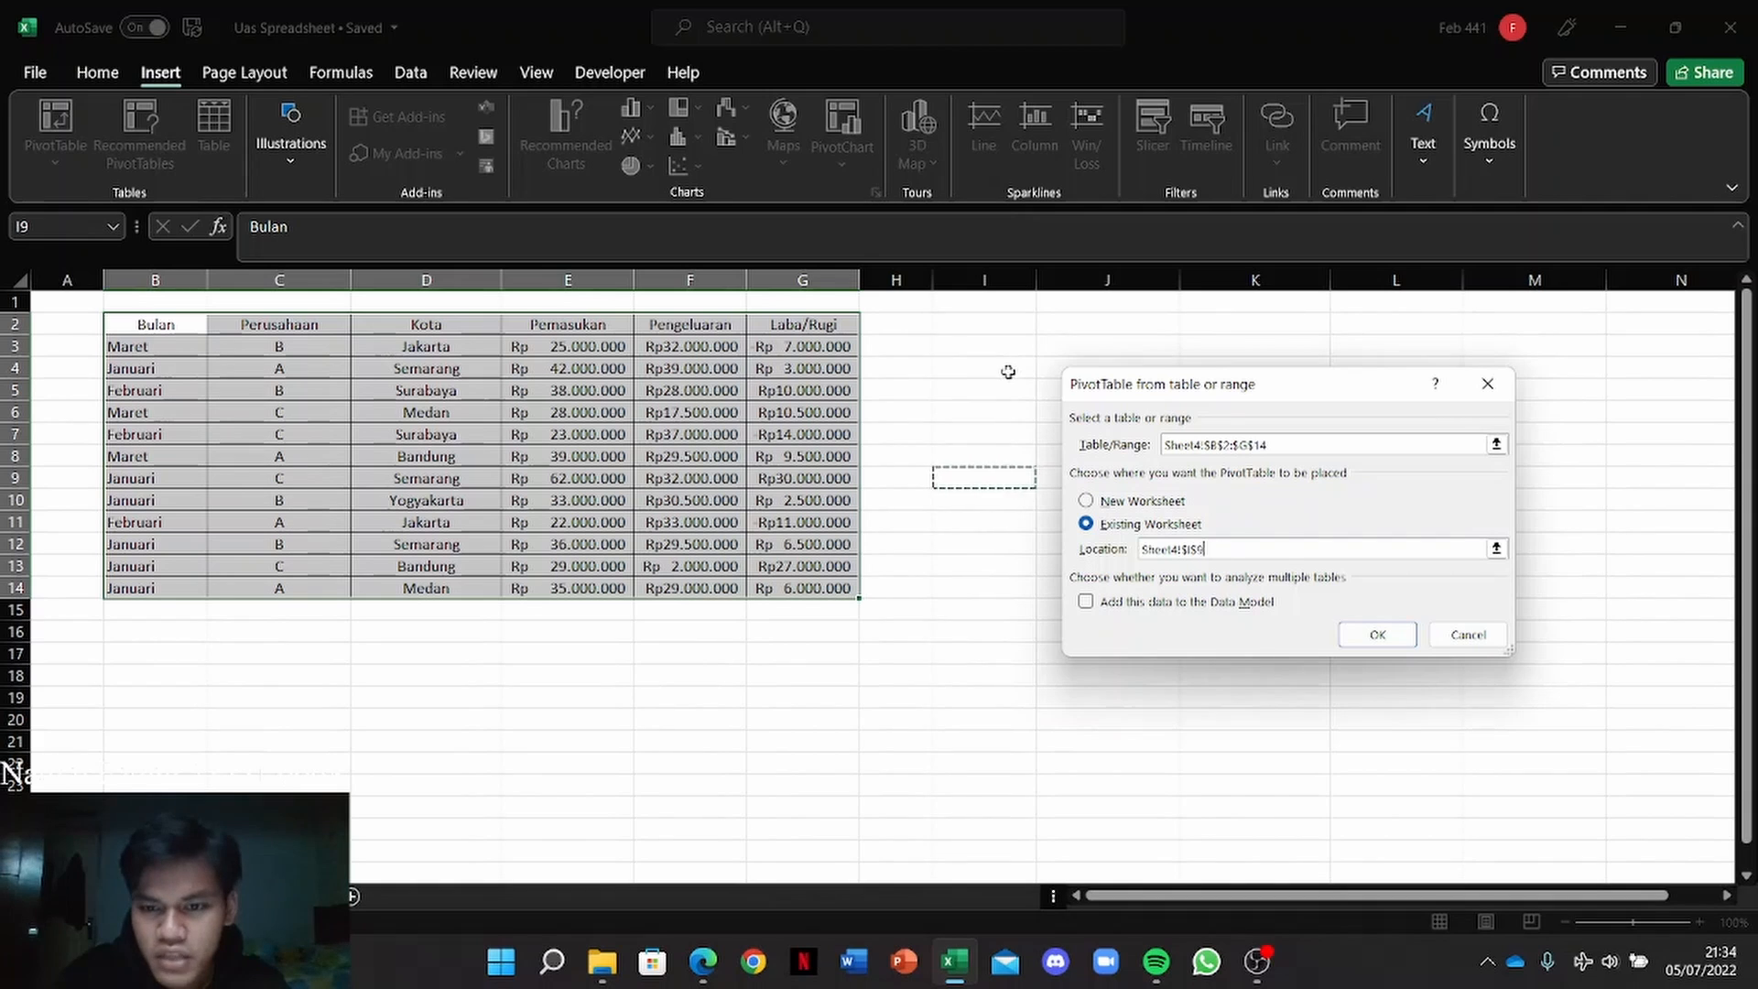
{"action": "left_click", "coordinate": [1008, 371]}
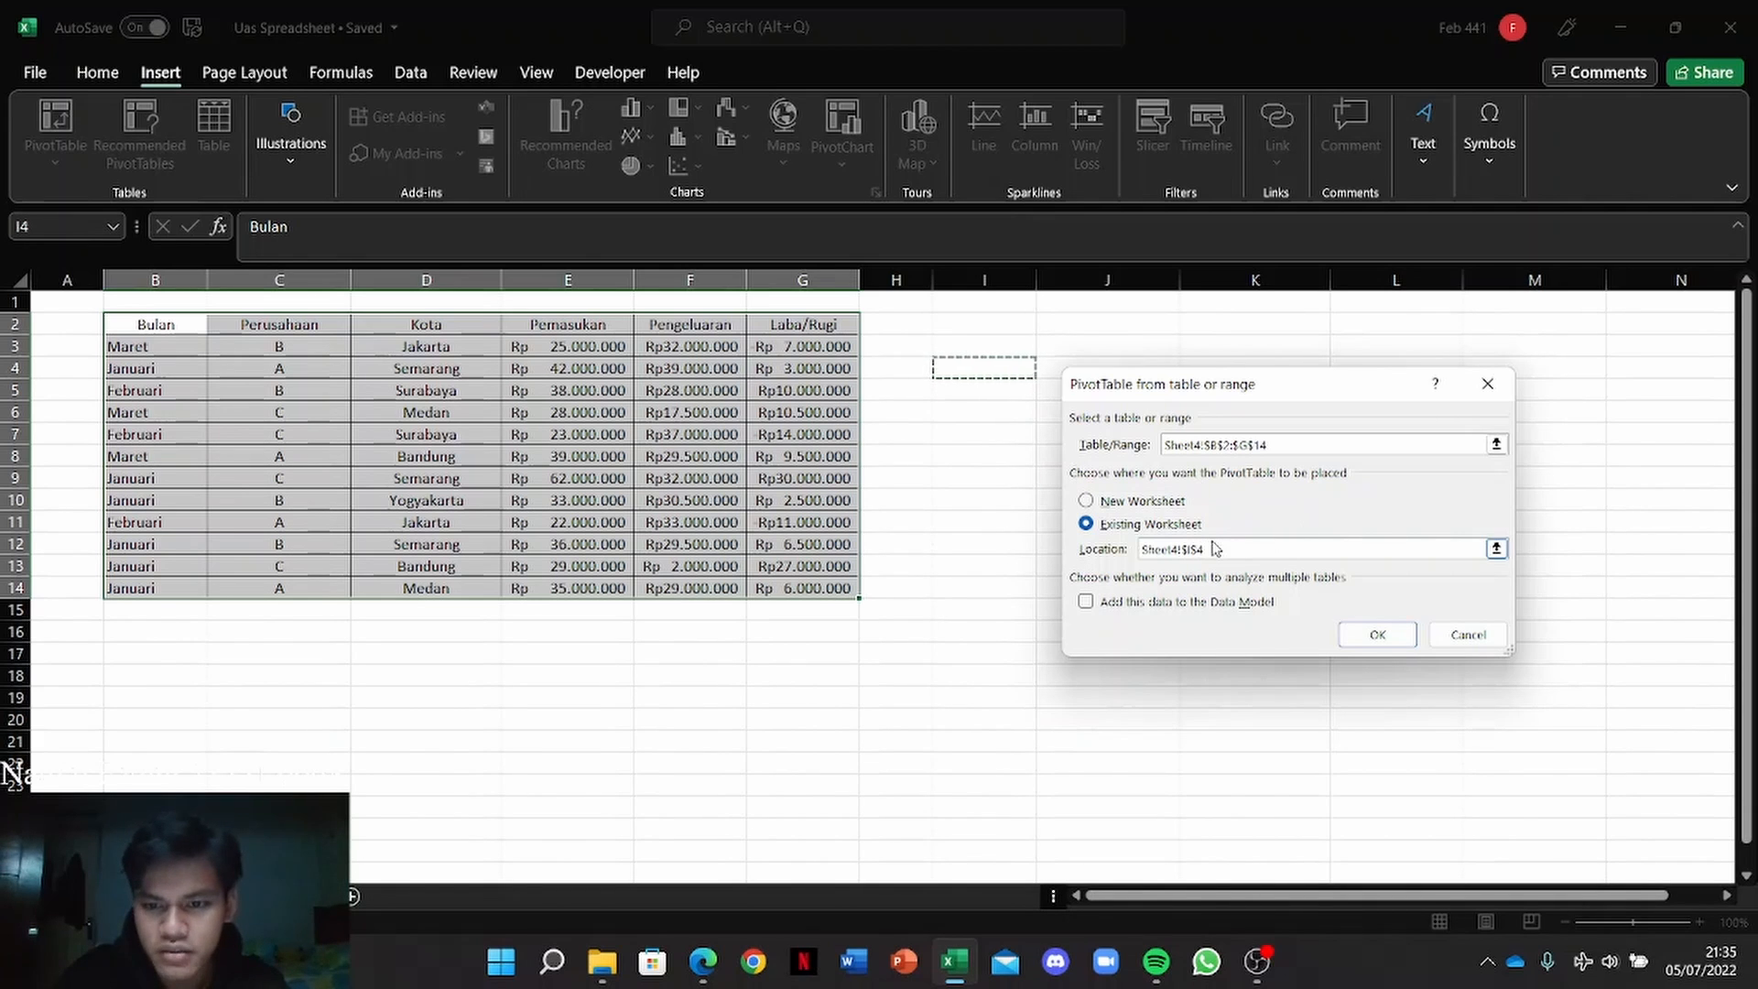
{"action": "left_click", "coordinate": [1379, 632]}
Step: Lay out the empty PivotTable with Bulan as filter, Perusahaan as columns and Kota as rows
{"action": "left_click_drag", "start_coordinate": [1228, 899], "coordinate": [1312, 900]}
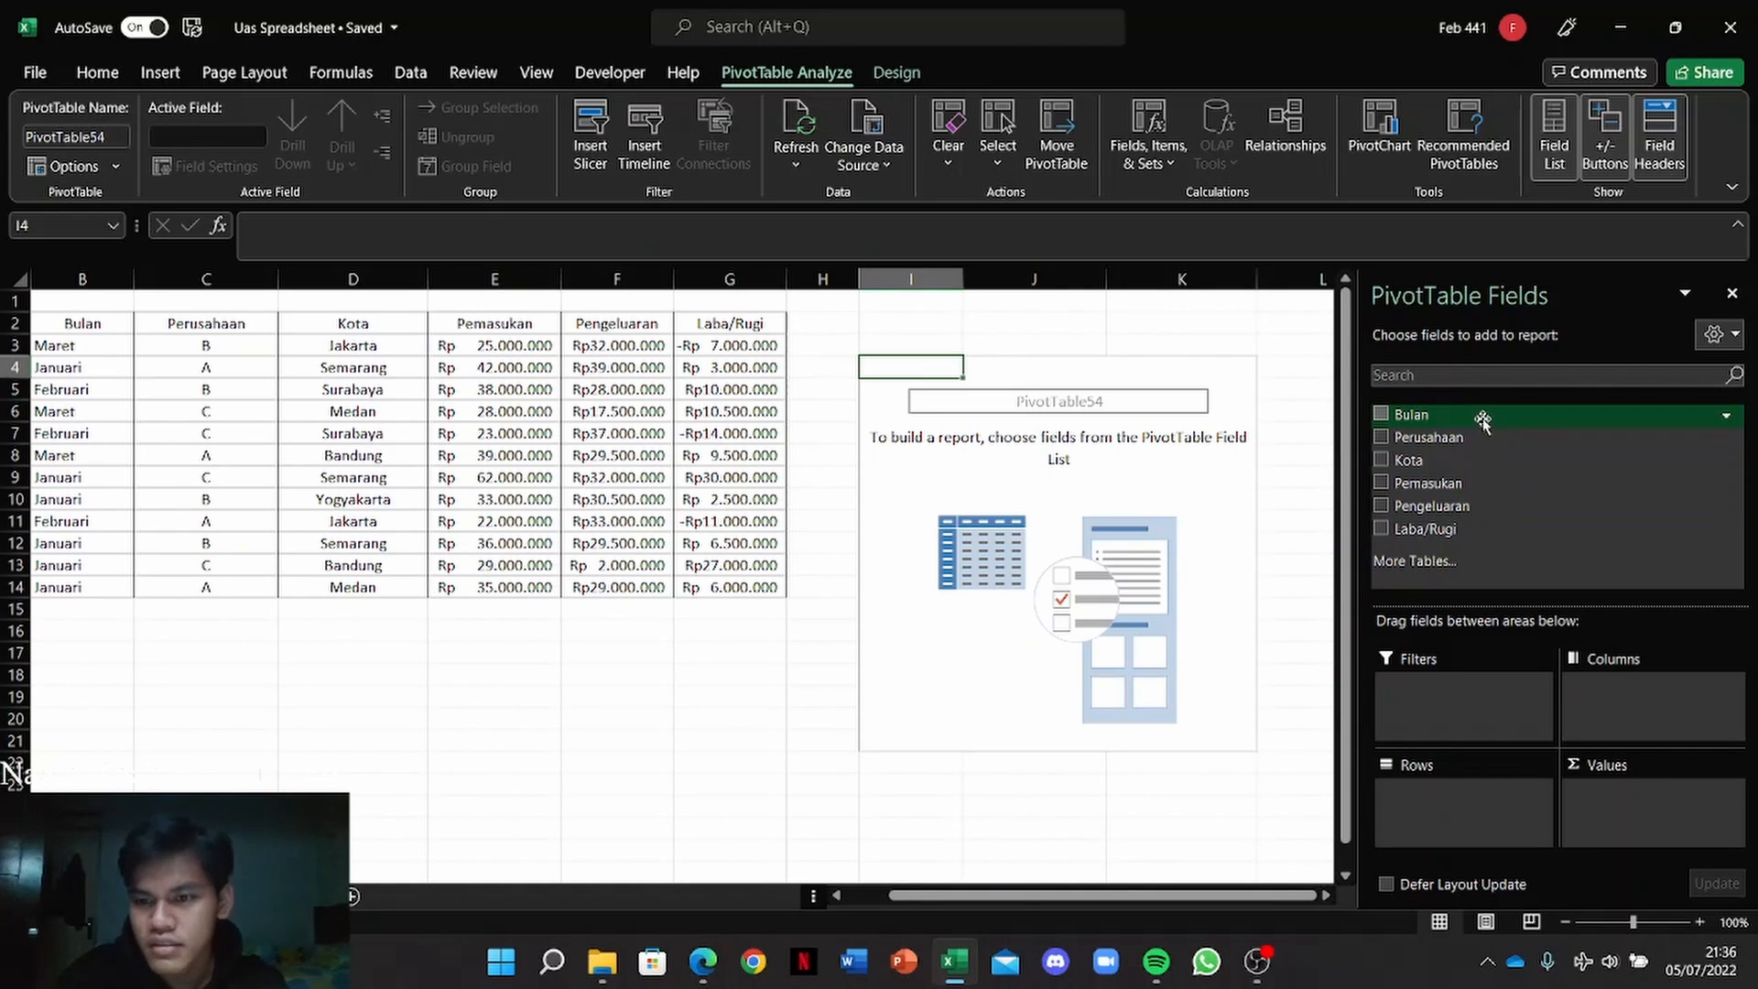
{"action": "left_click_drag", "start_coordinate": [1482, 420], "coordinate": [1528, 473]}
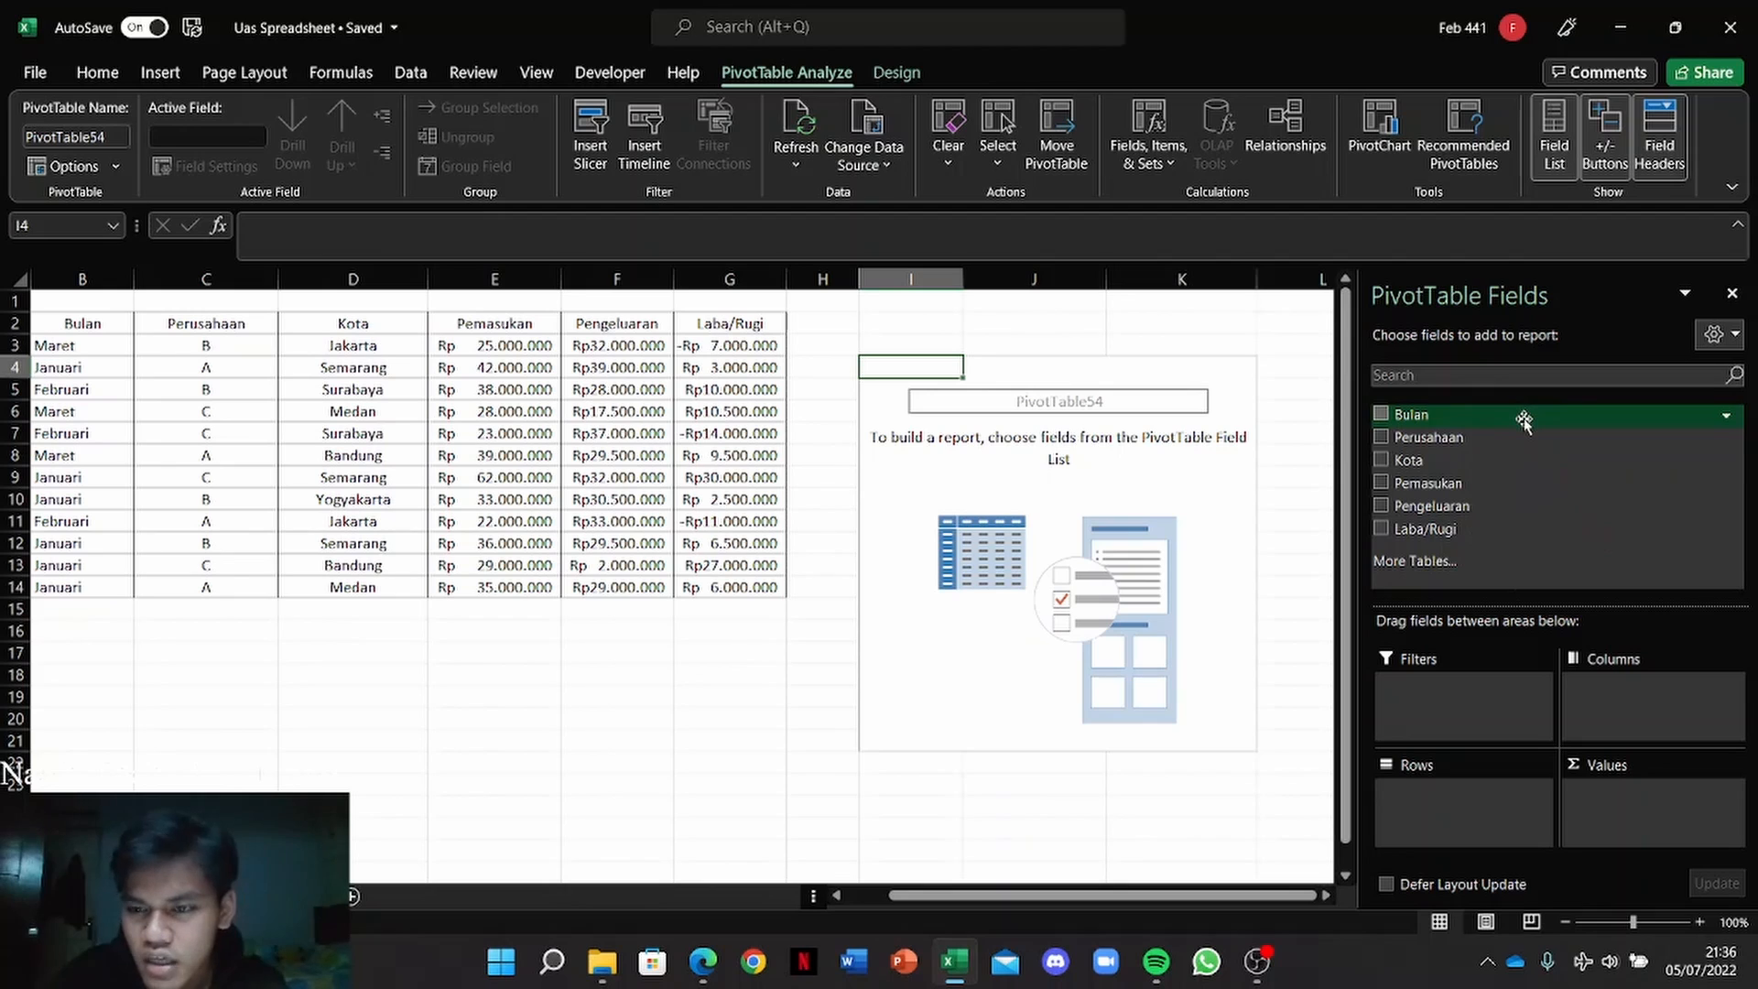
{"action": "left_click_drag", "start_coordinate": [1524, 420], "coordinate": [1465, 693]}
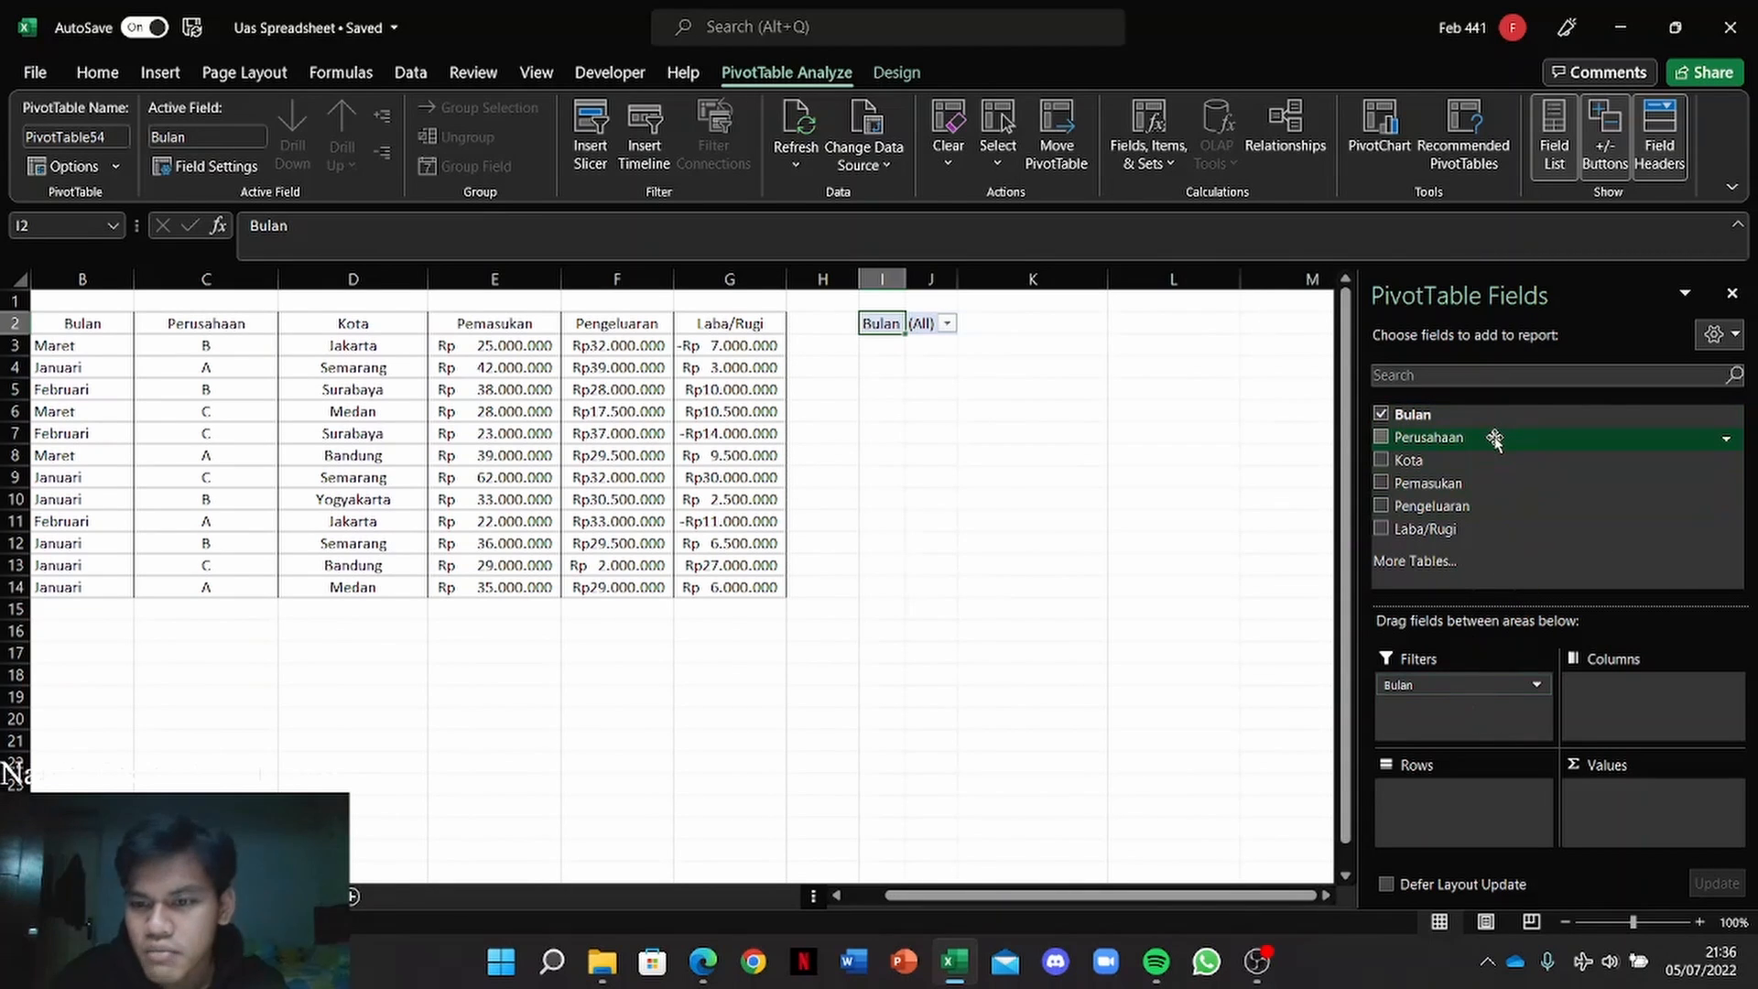
{"action": "left_click_drag", "start_coordinate": [1494, 440], "coordinate": [1600, 684]}
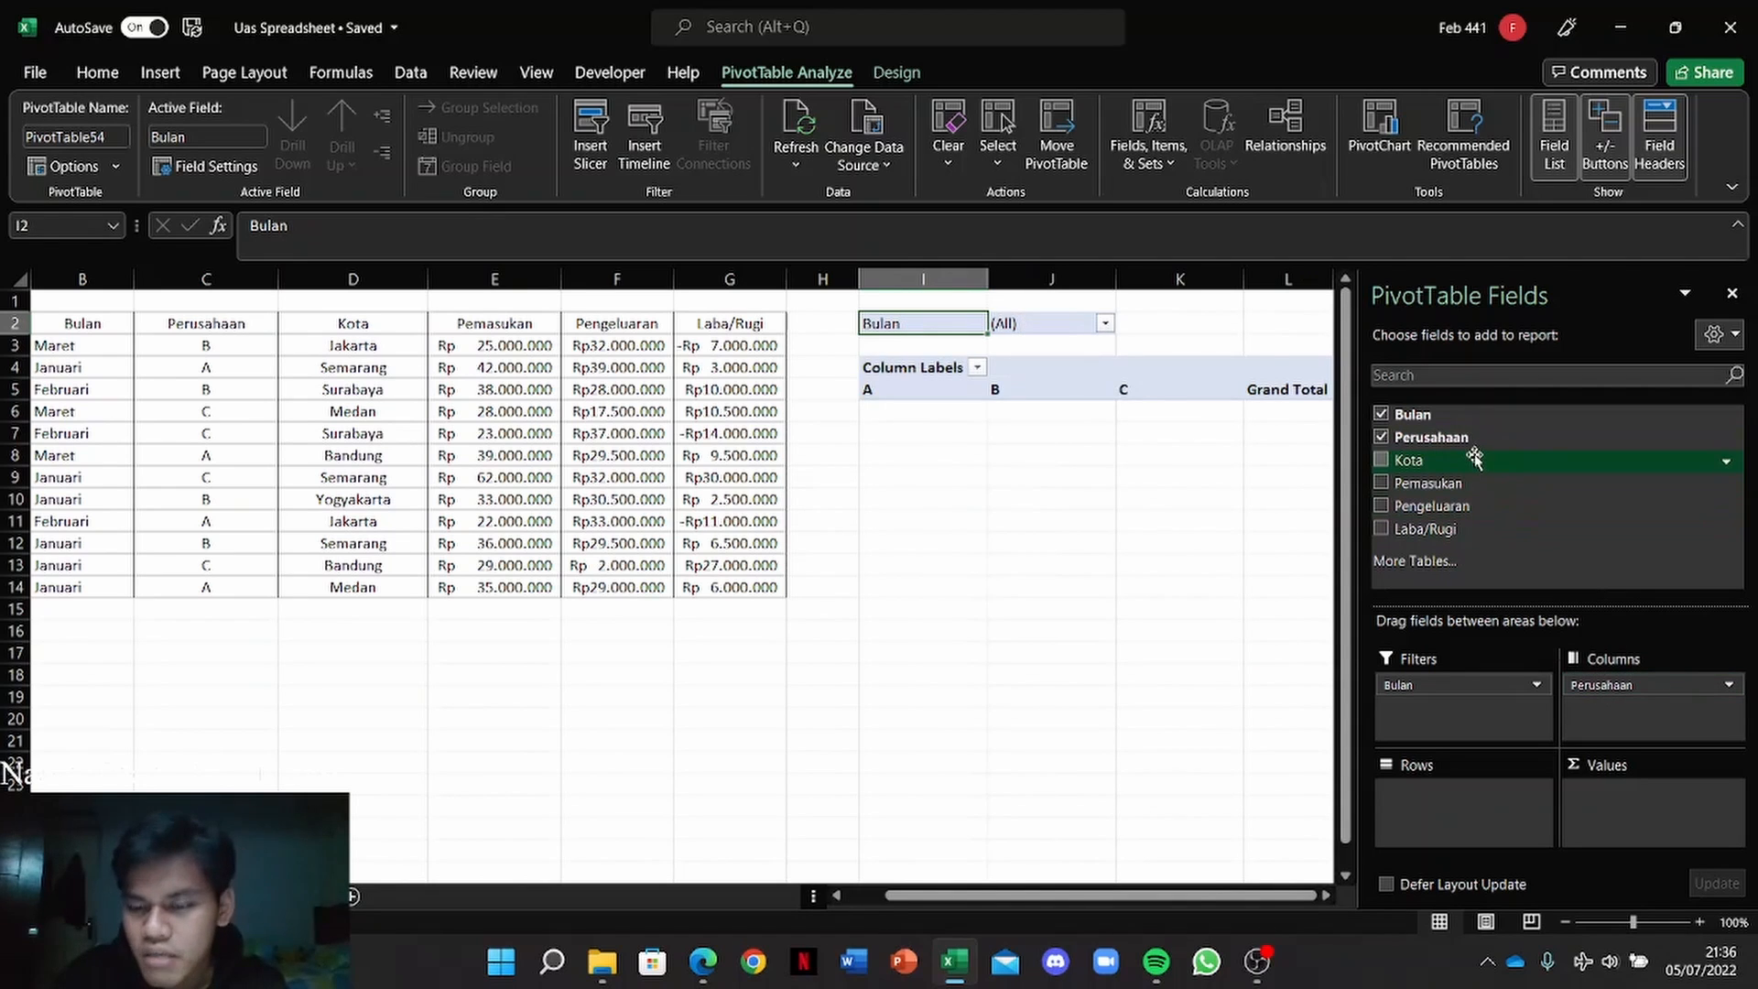
{"action": "left_click_drag", "start_coordinate": [1474, 457], "coordinate": [1452, 804]}
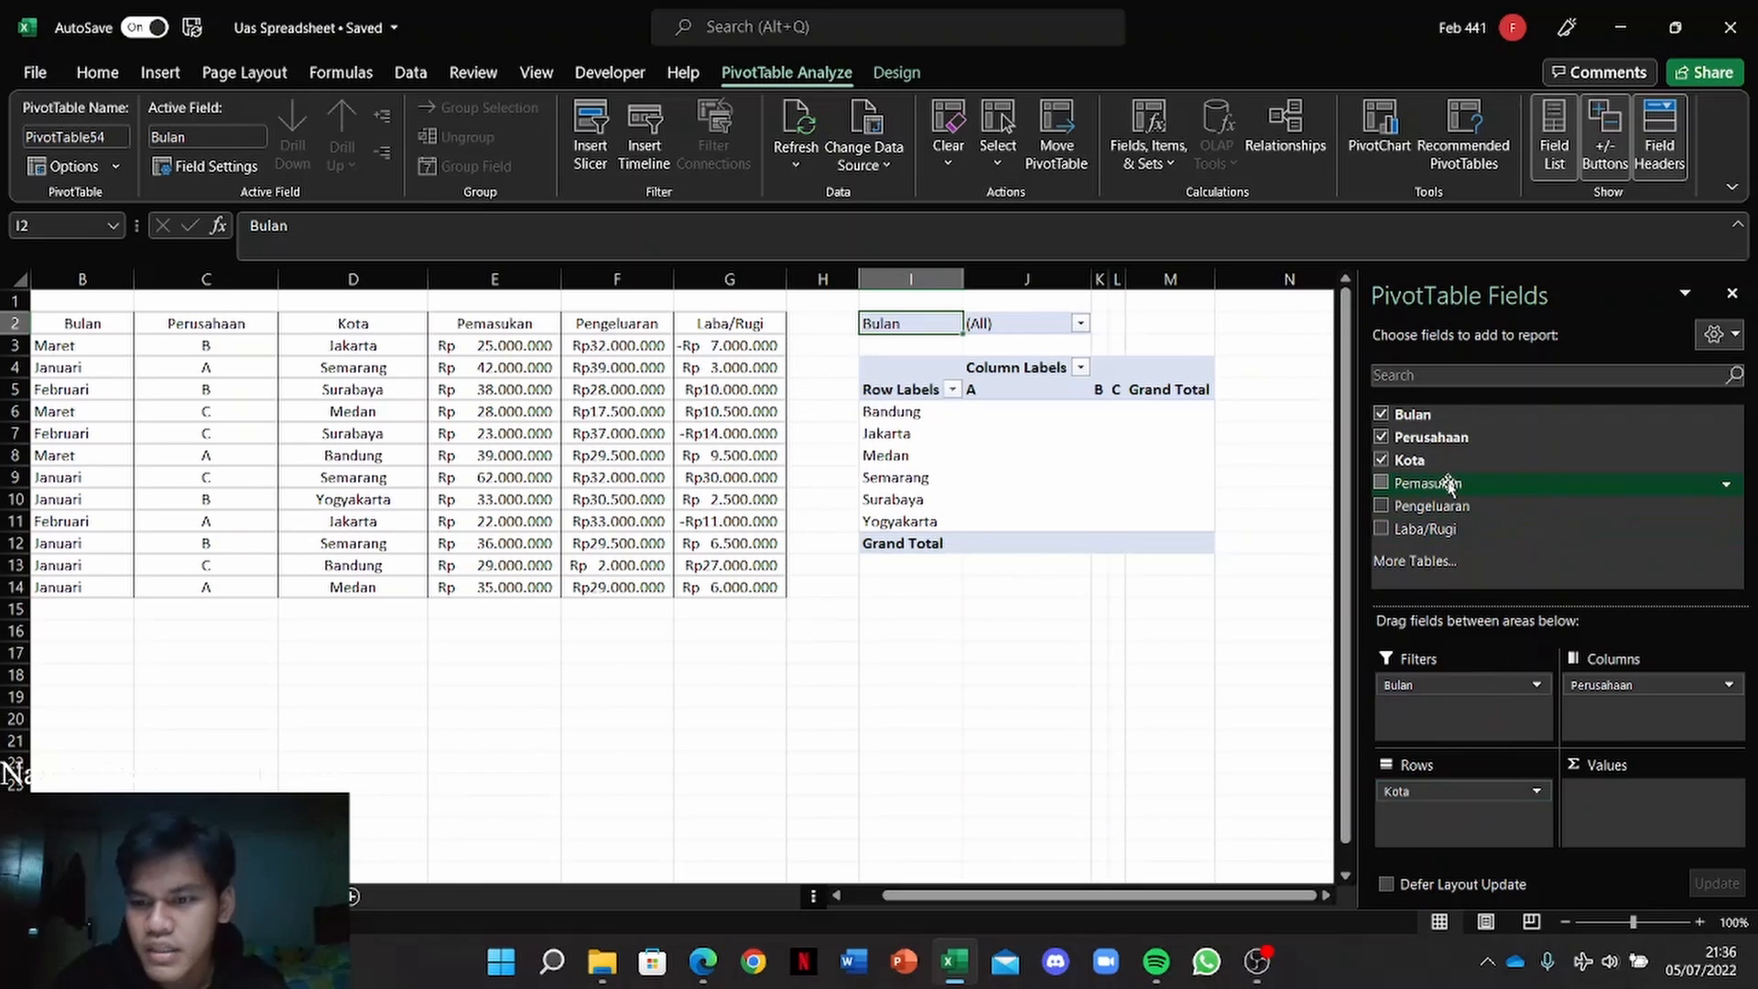
Step: Add Pemasukan, Pengeluaran and Laba/Rugi to the PivotTable as summed values
{"action": "left_click_drag", "start_coordinate": [1450, 486], "coordinate": [1639, 815]}
{"action": "left_click_drag", "start_coordinate": [1444, 529], "coordinate": [1627, 838]}
{"action": "left_click_drag", "start_coordinate": [993, 892], "coordinate": [1032, 910]}
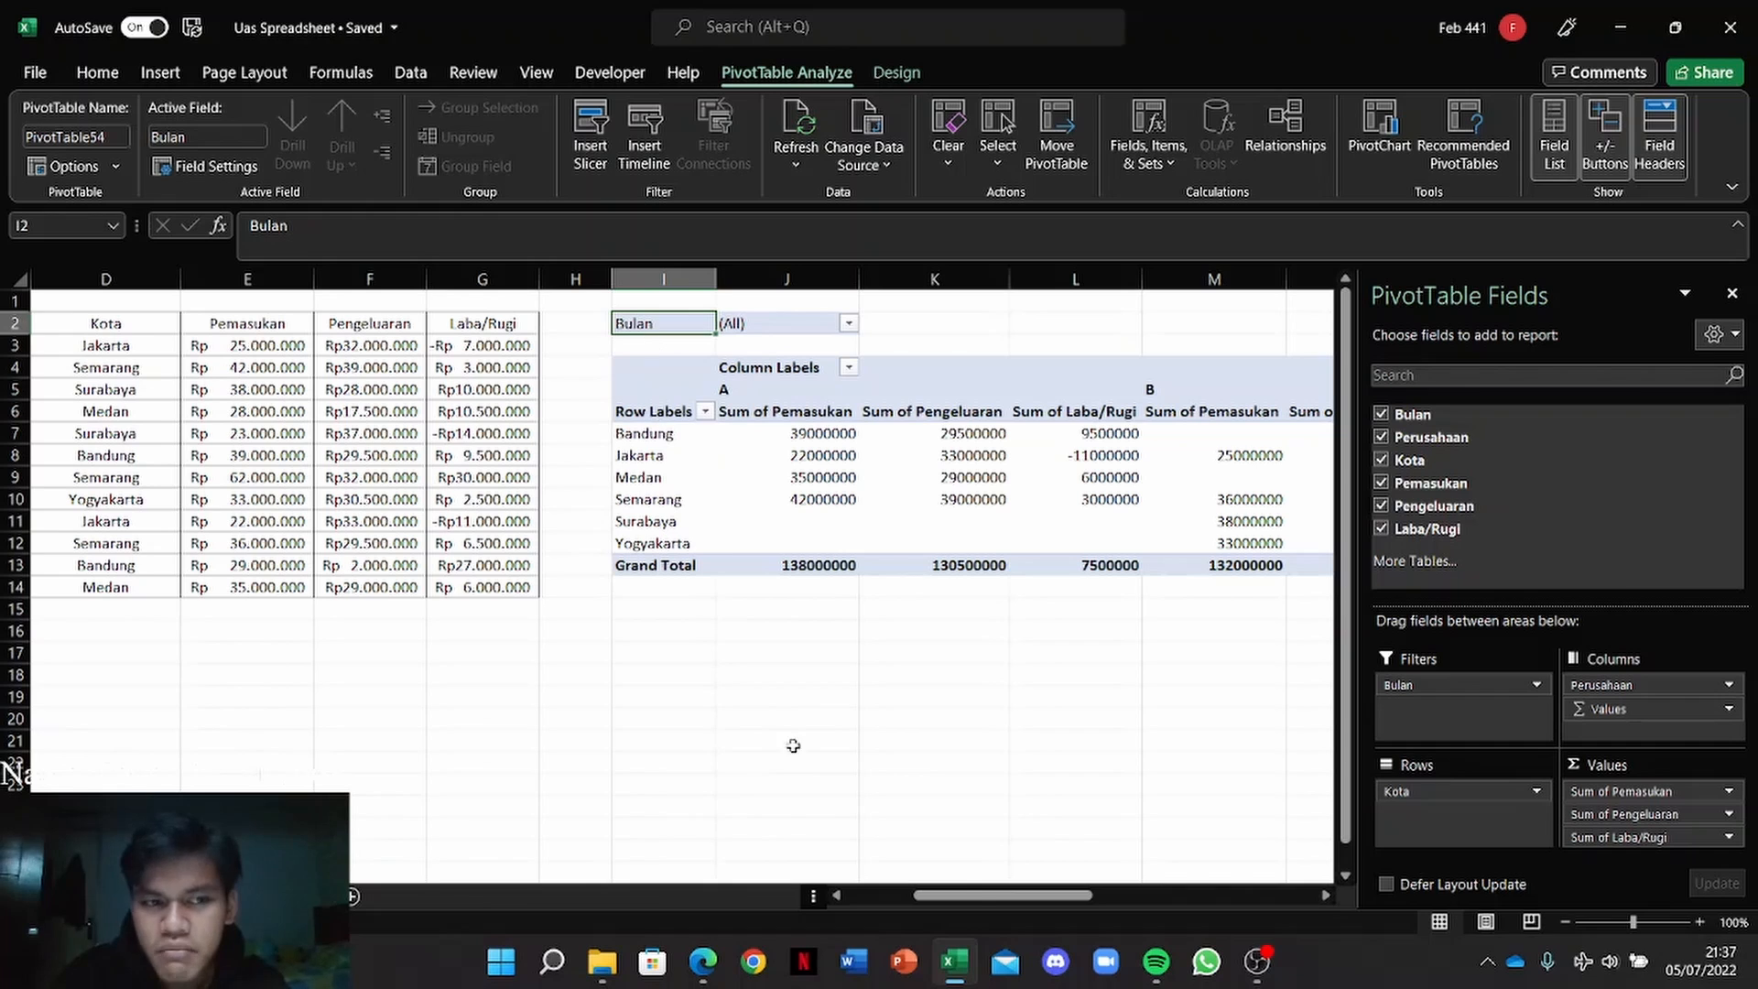
{"action": "left_click_drag", "start_coordinate": [977, 898], "coordinate": [812, 894]}
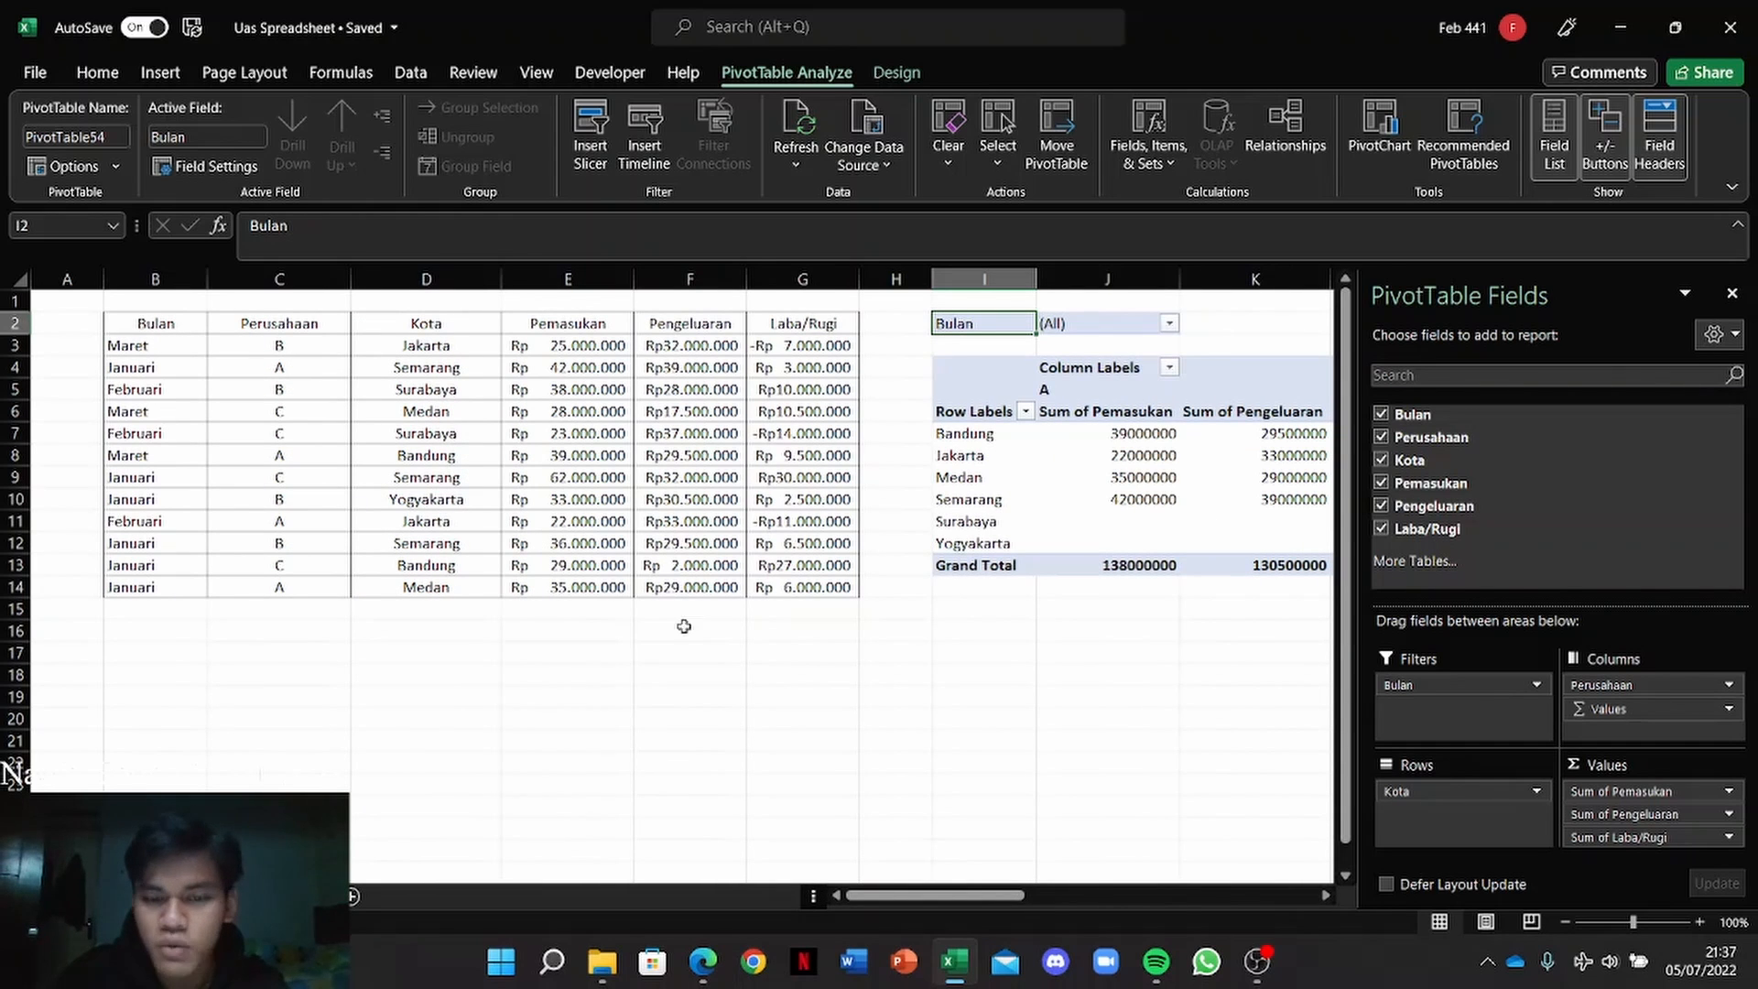
Step: Filter the PivotTable's Bulan field to Januari only, with multiple item selection enabled
{"action": "left_click_drag", "start_coordinate": [987, 901], "coordinate": [1048, 902]}
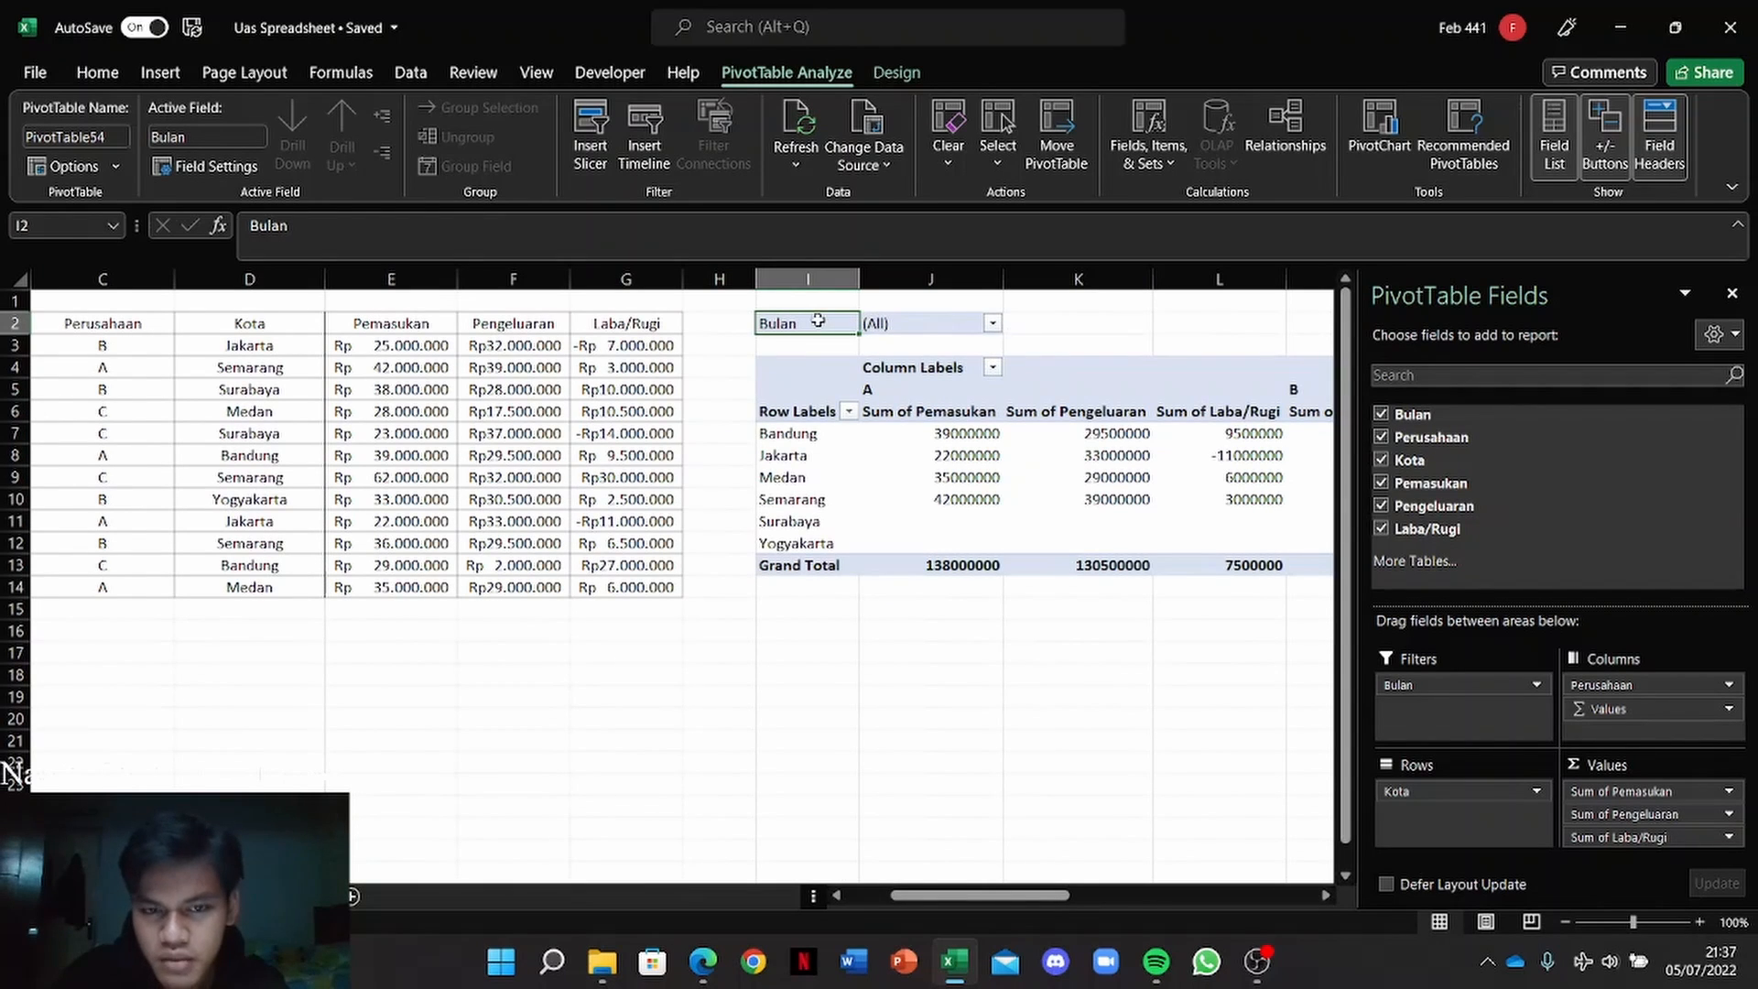
{"action": "left_click", "coordinate": [993, 324]}
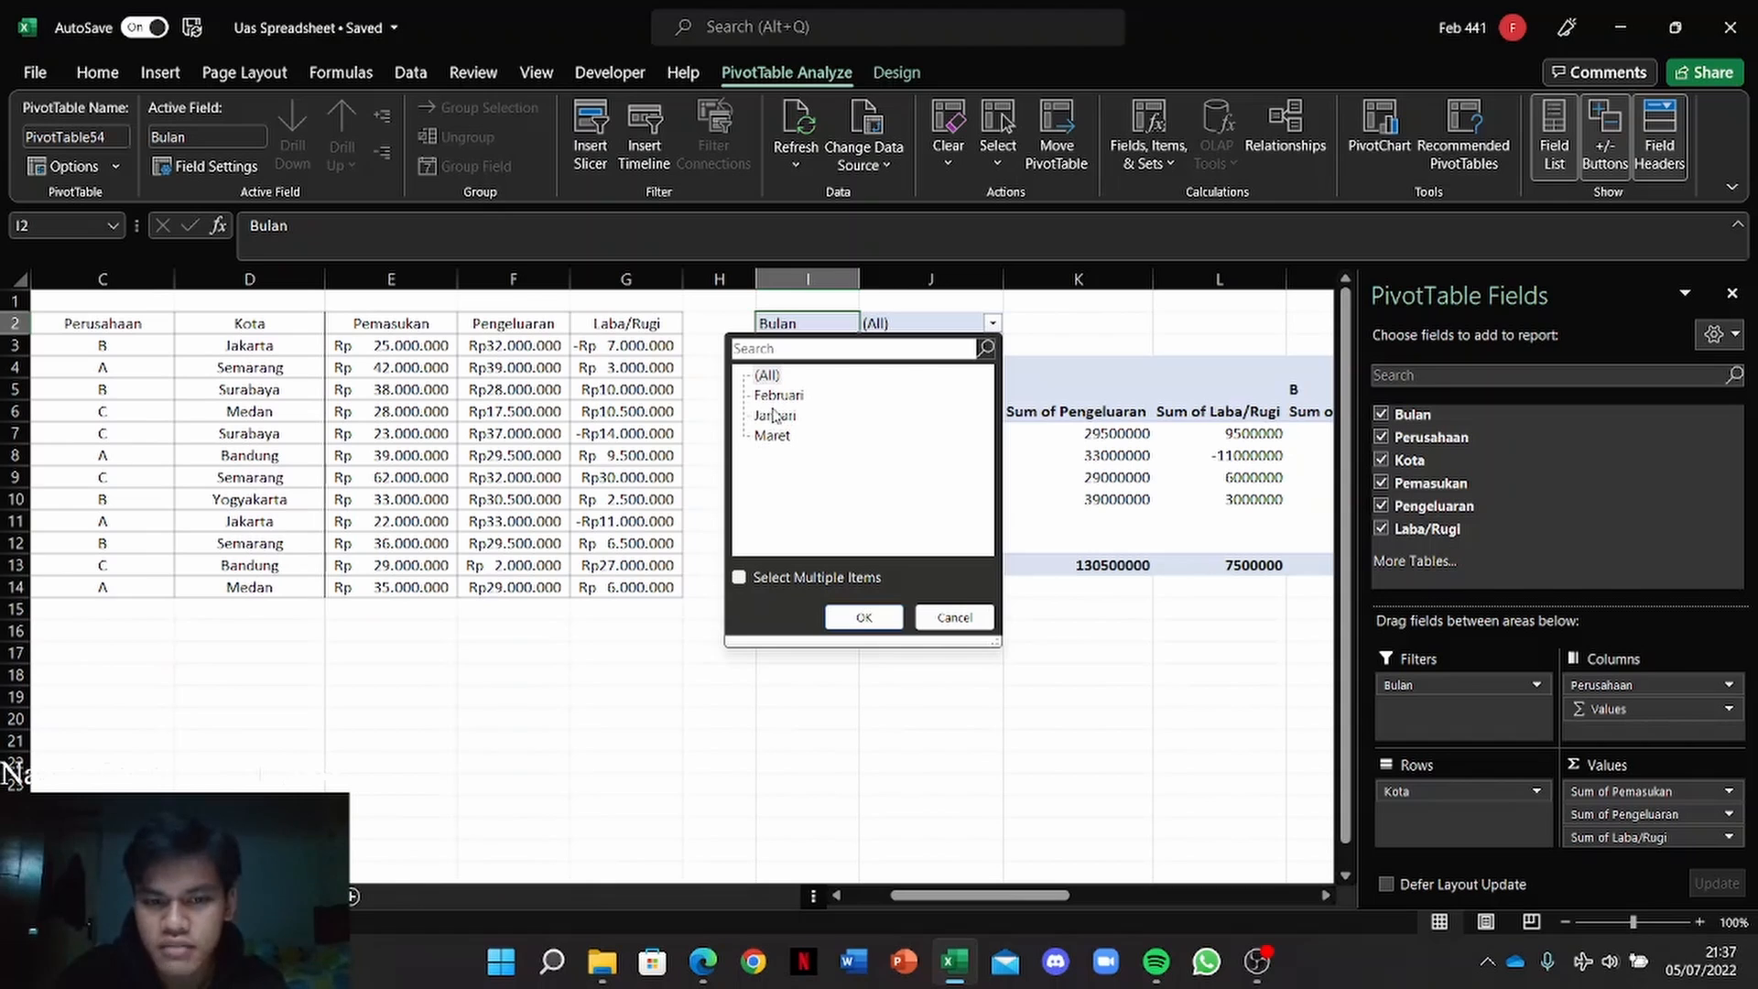
{"action": "left_click", "coordinate": [738, 578]}
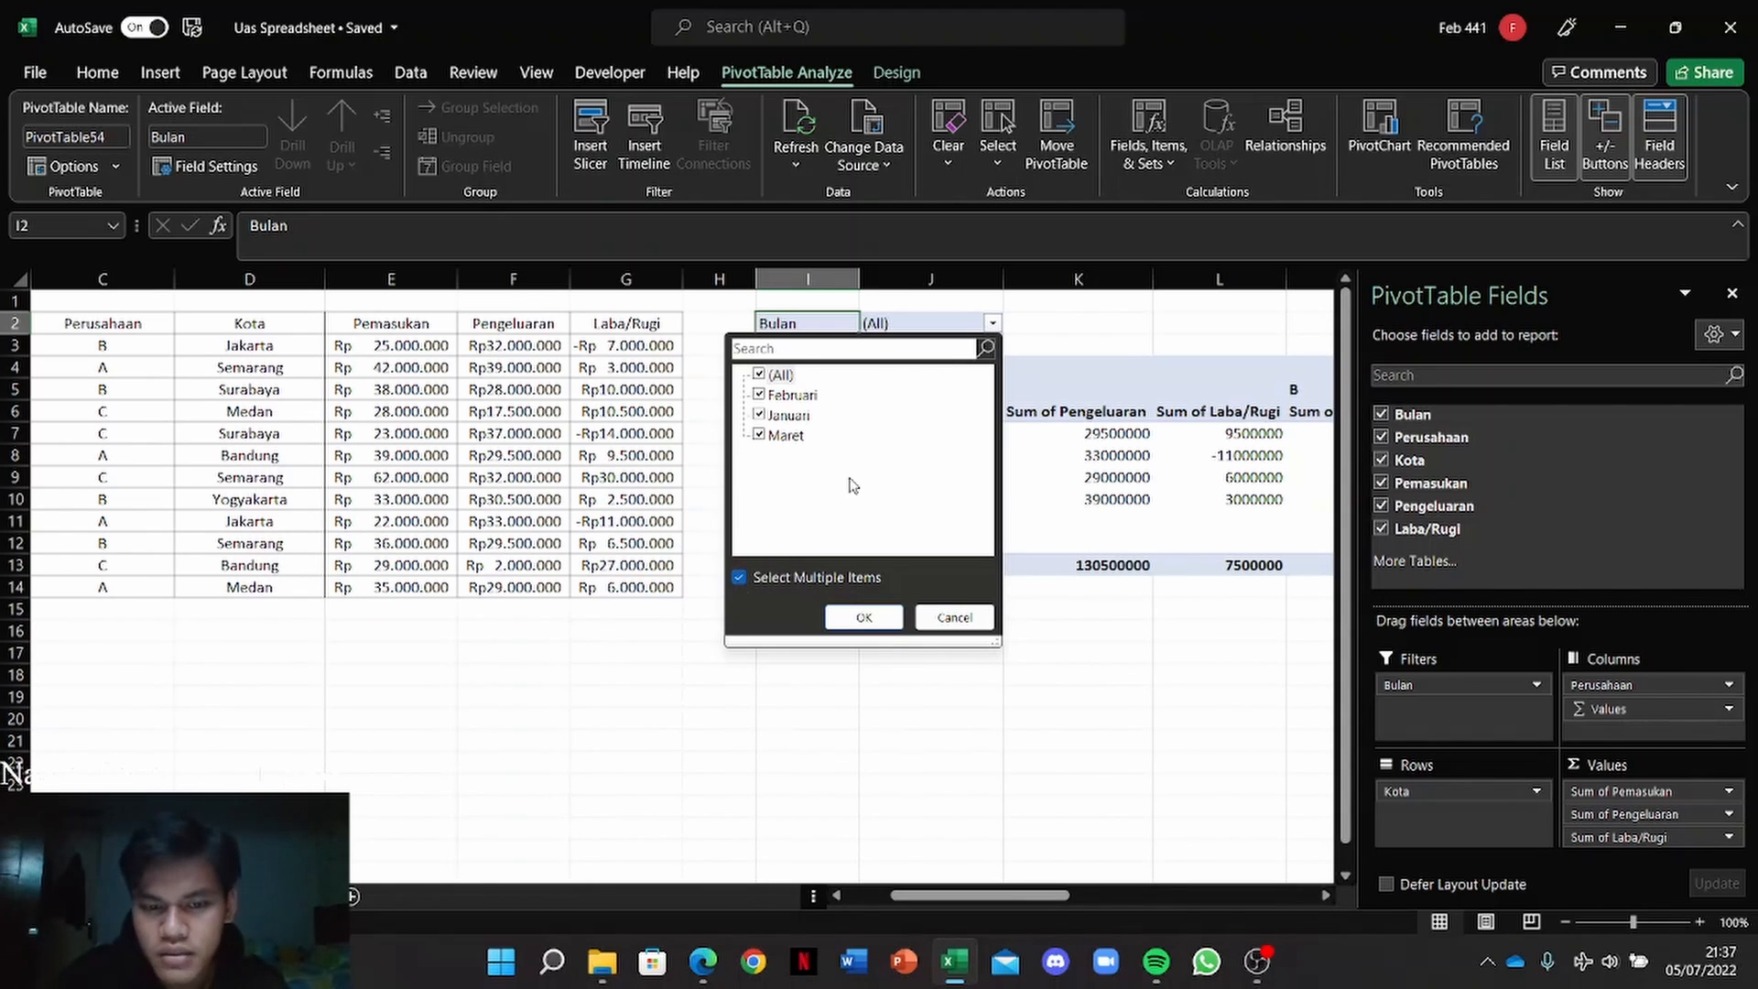
{"action": "left_click", "coordinate": [759, 375]}
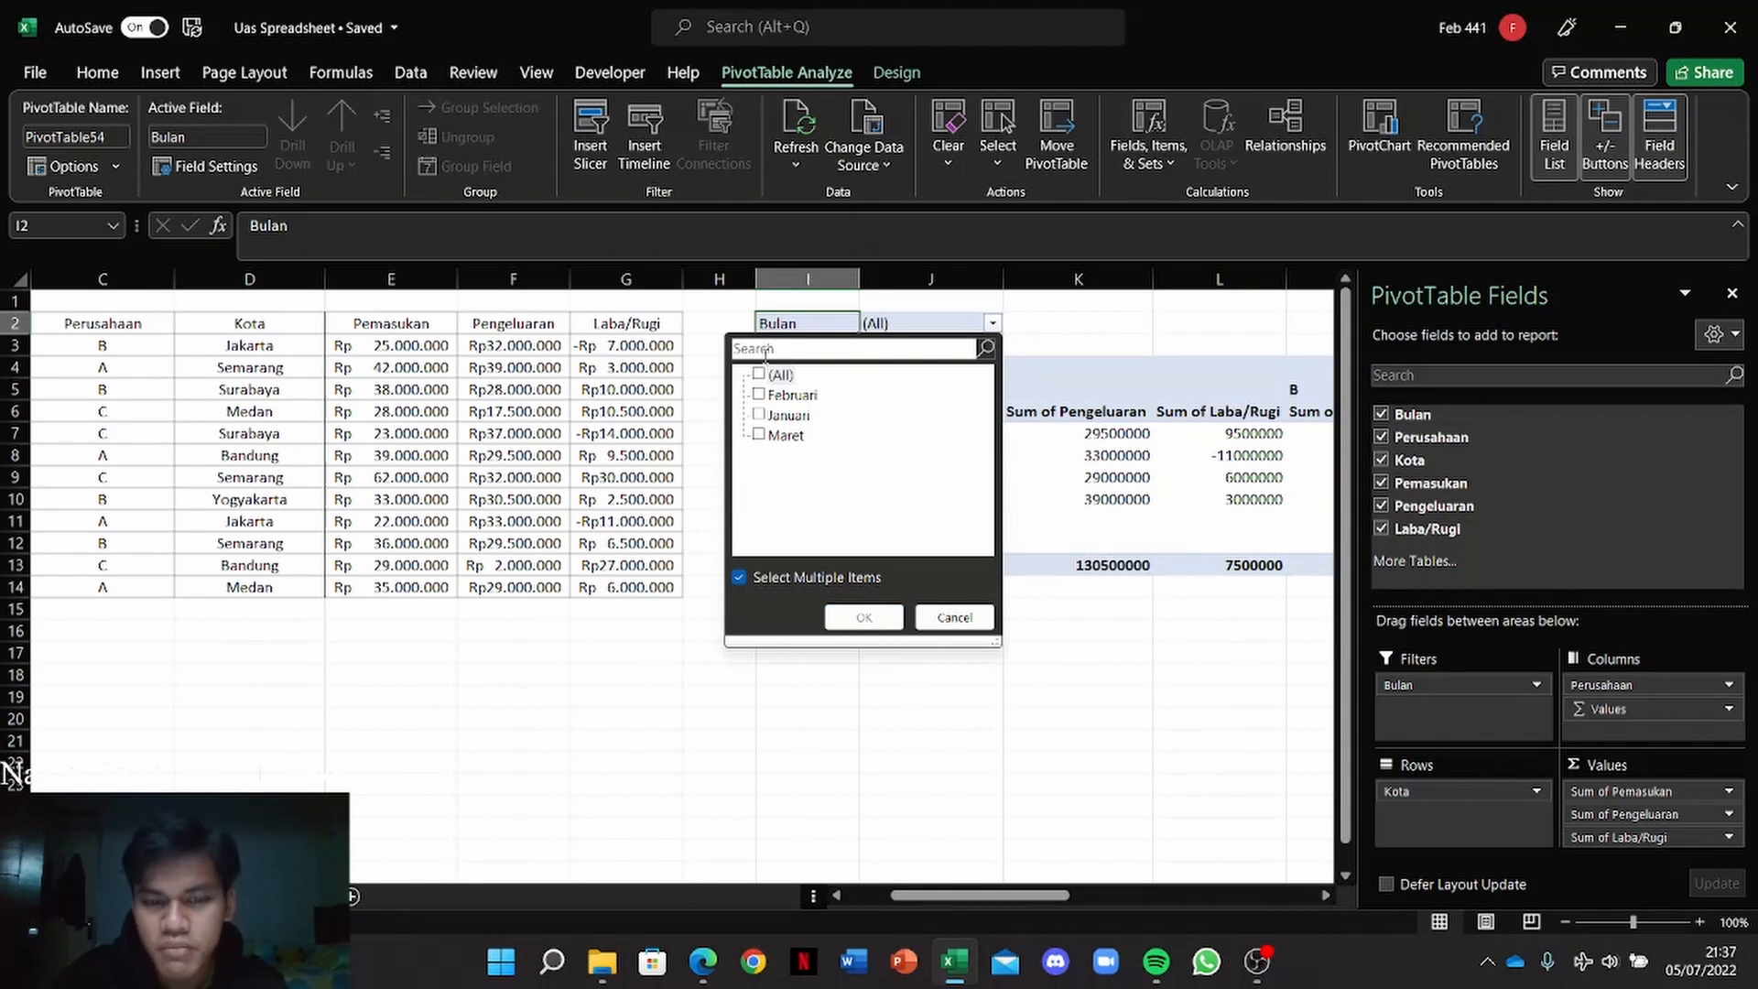
{"action": "left_click", "coordinate": [759, 417]}
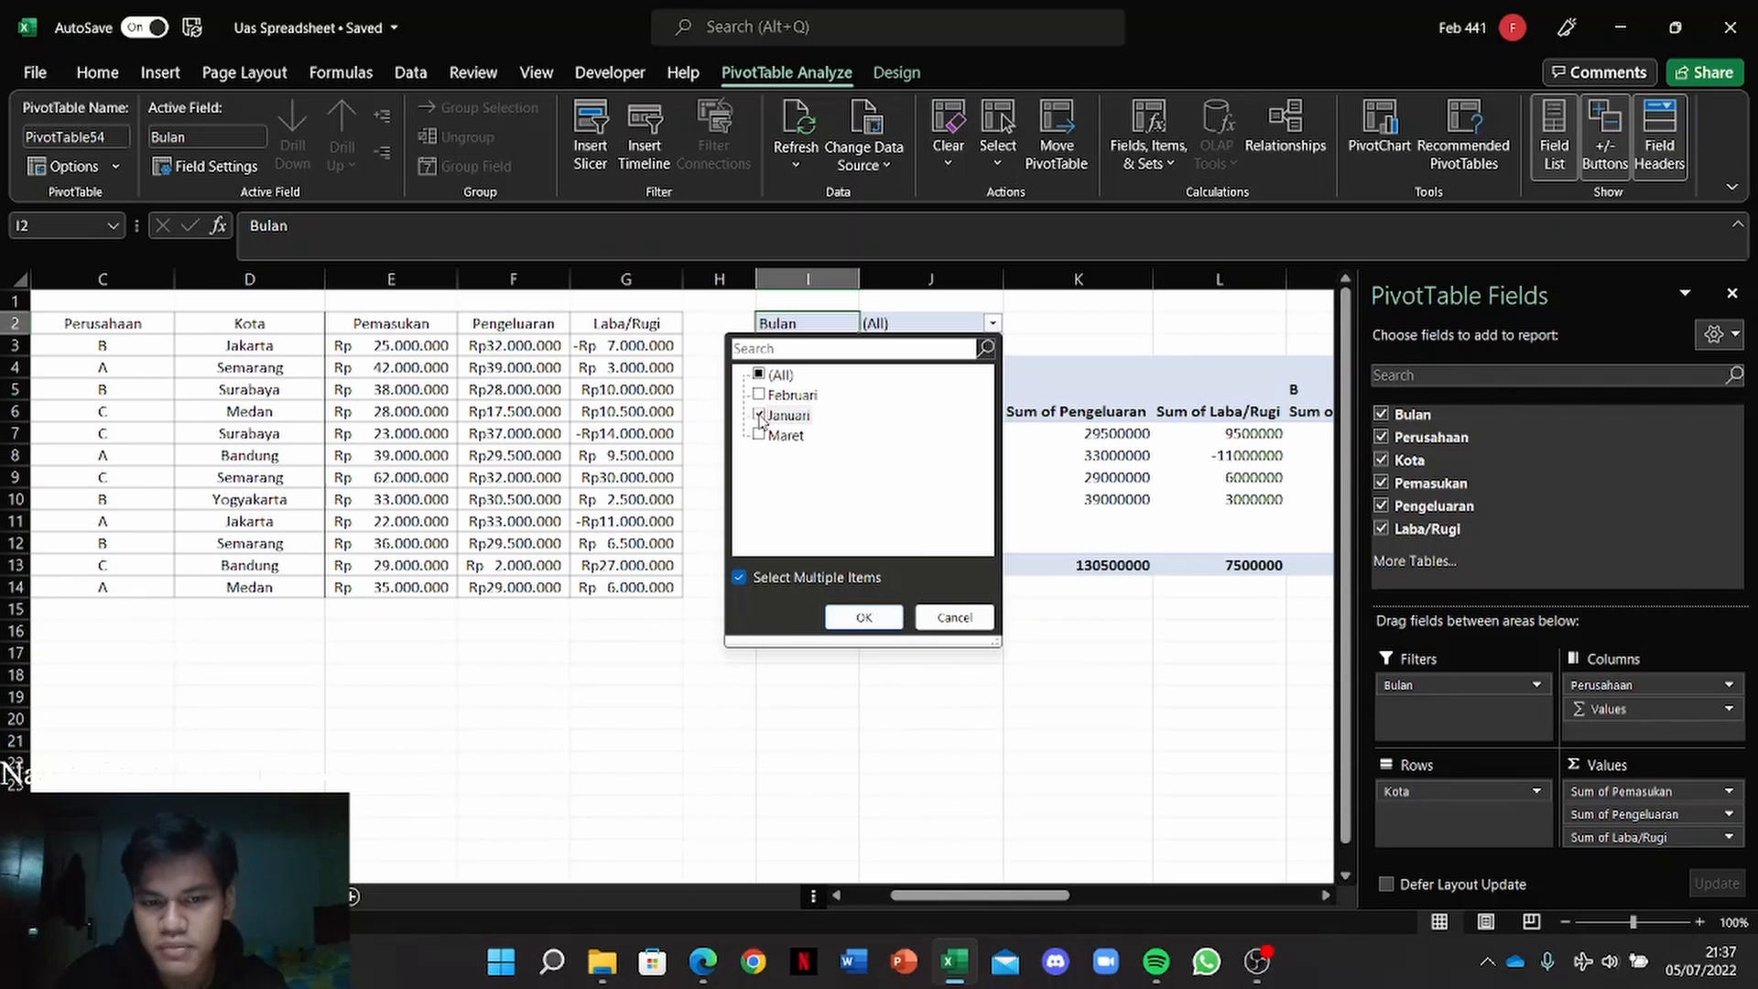
{"action": "left_click", "coordinate": [861, 618]}
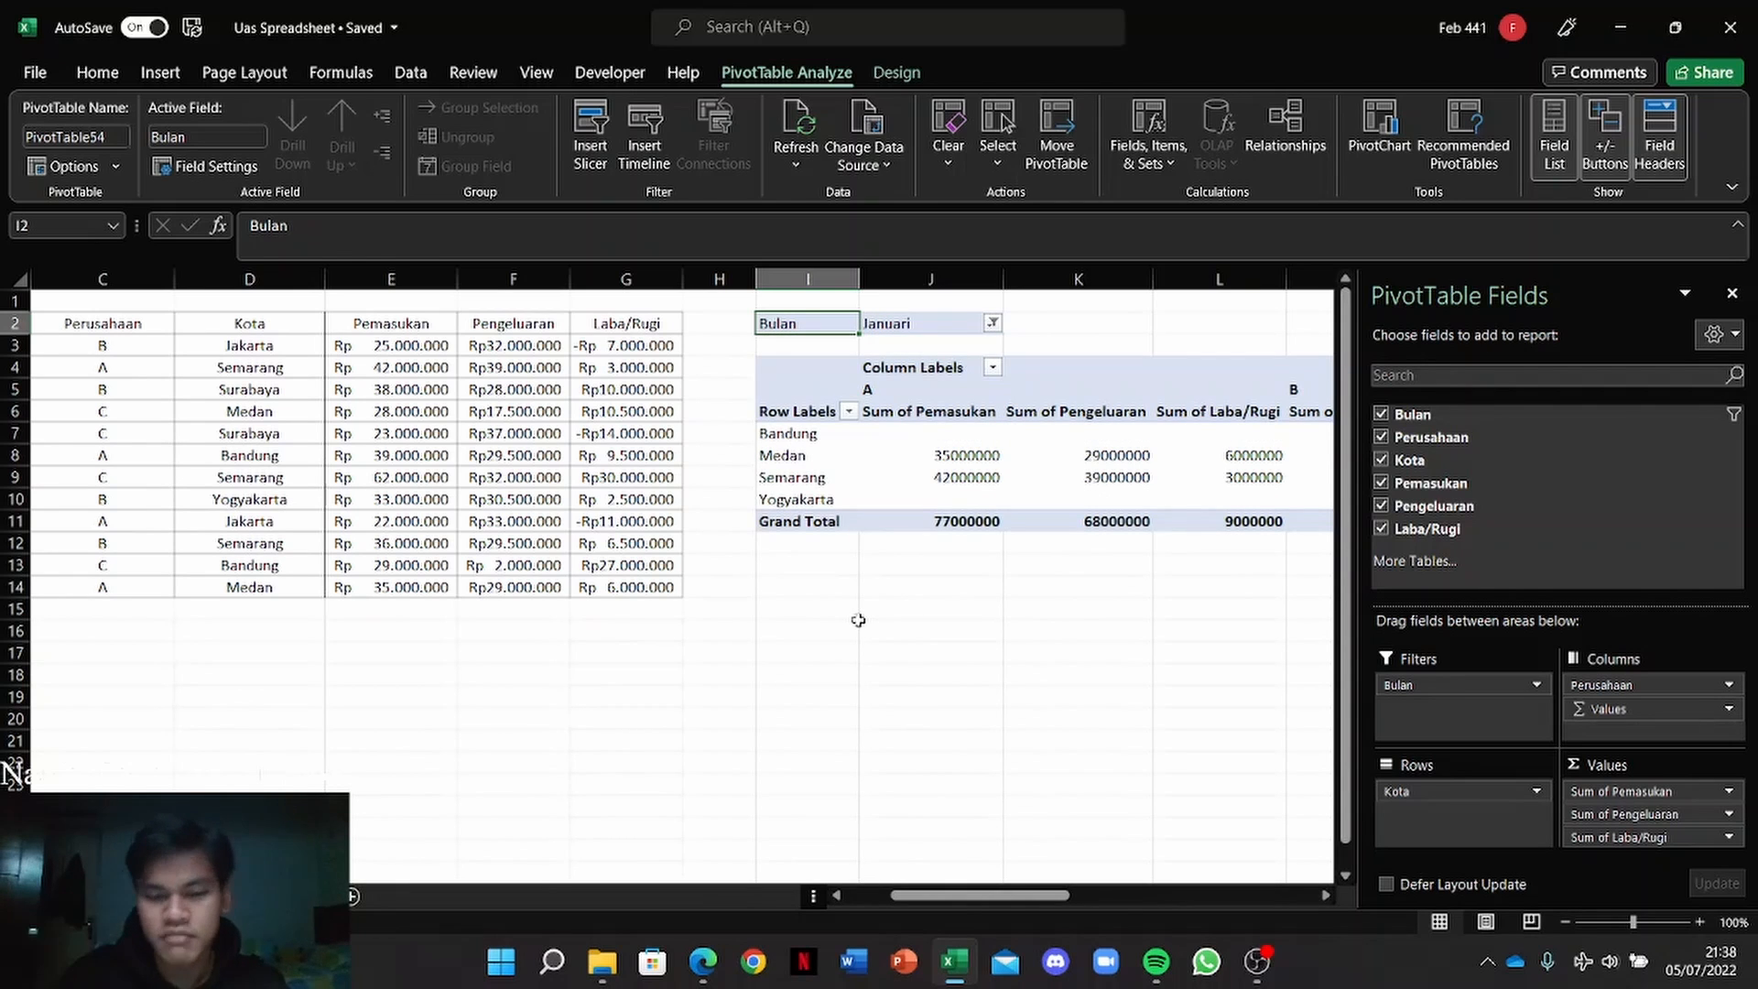
Step: Move the Perusahaan field from the PivotTable's columns to its report filters, below Bulan
{"action": "left_click_drag", "start_coordinate": [957, 897], "coordinate": [907, 899]}
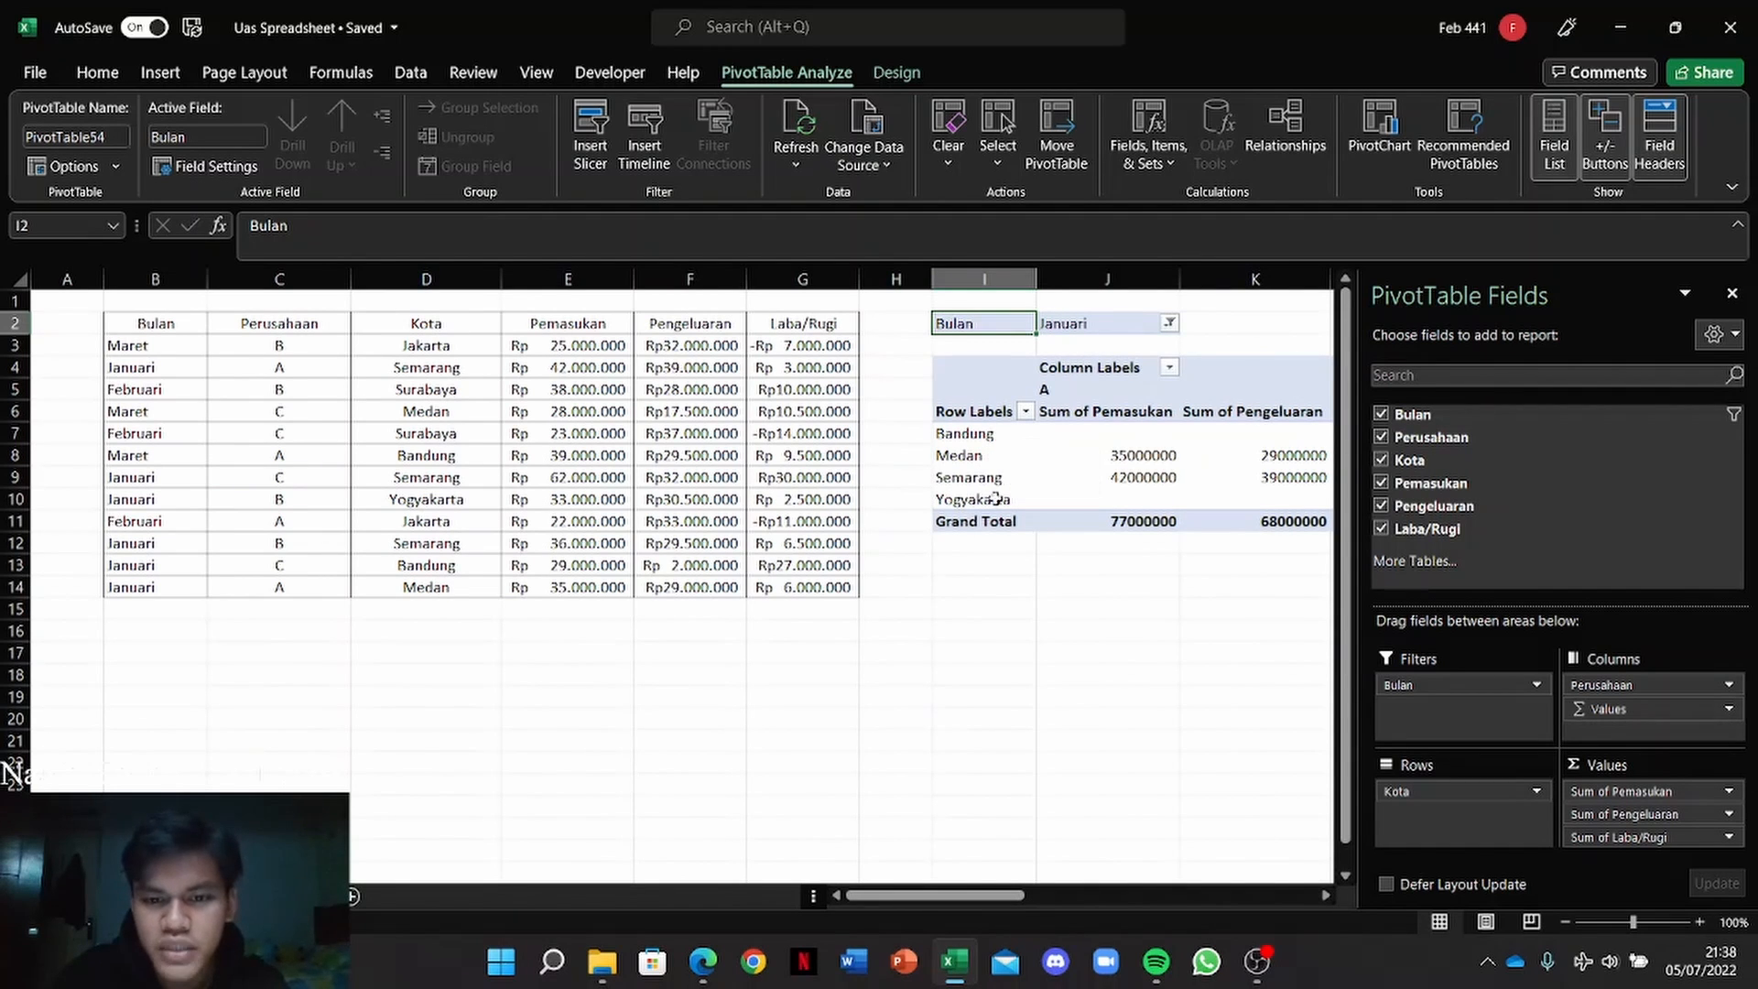
{"action": "left_click_drag", "start_coordinate": [971, 896], "coordinate": [1106, 891]}
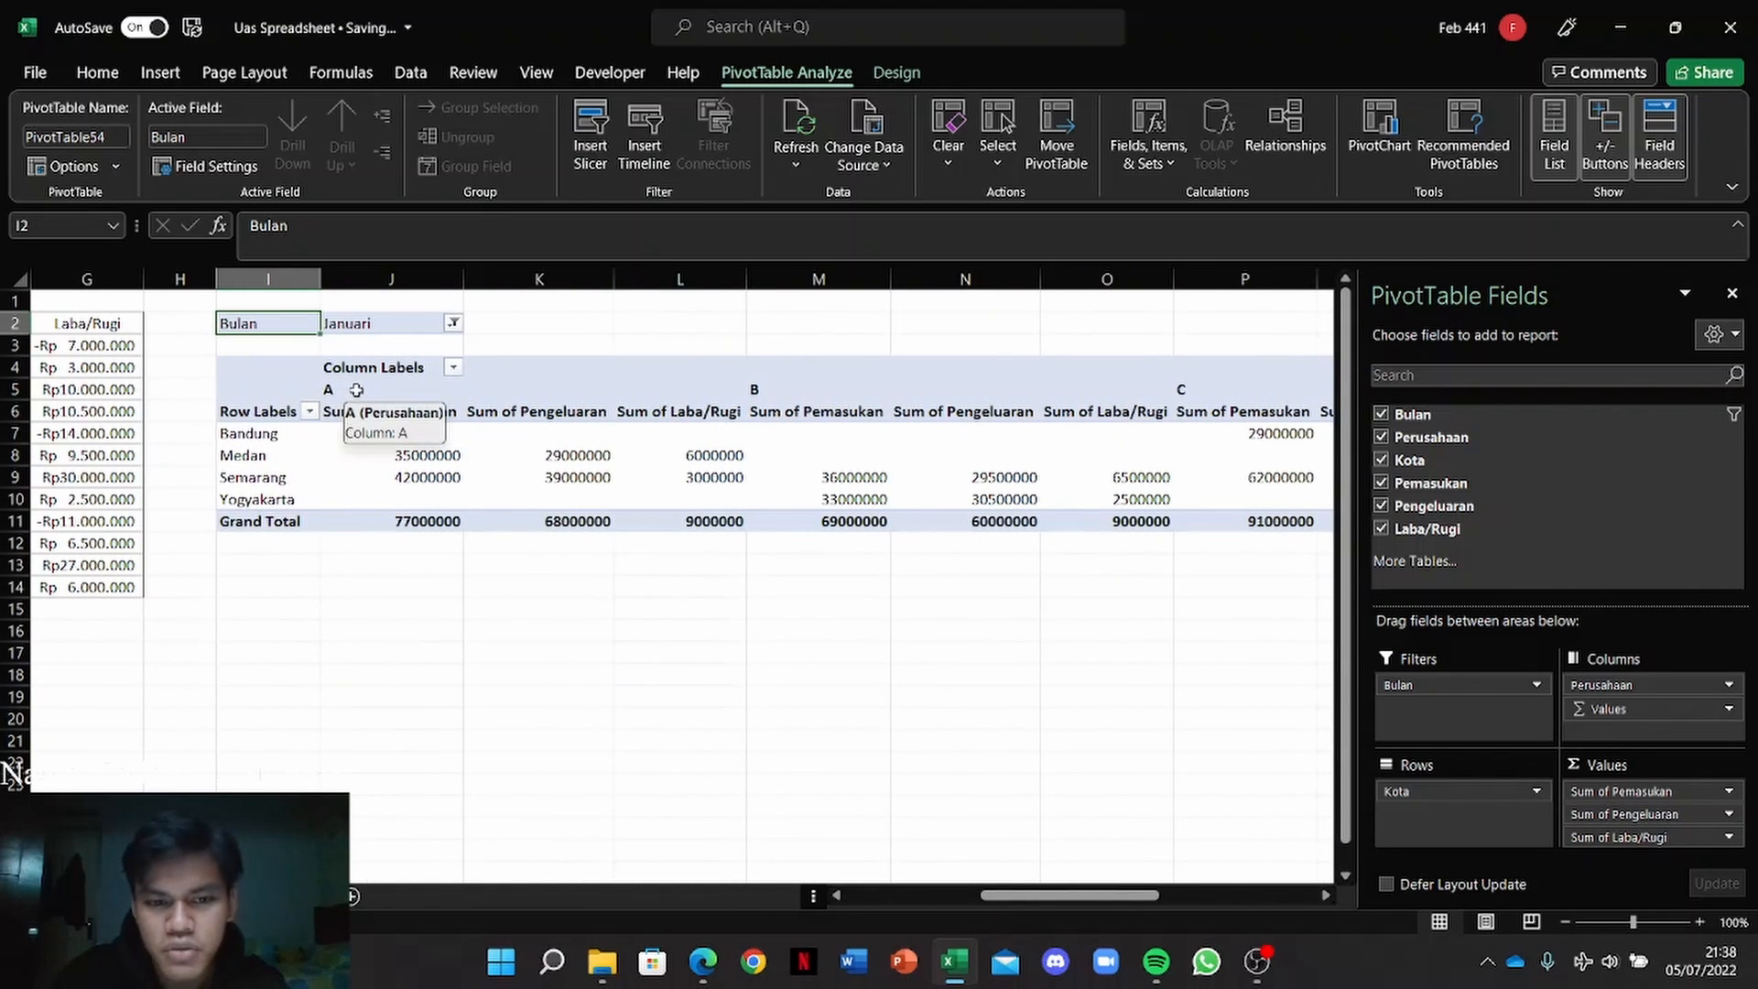
{"action": "left_click_drag", "start_coordinate": [1112, 896], "coordinate": [1161, 866]}
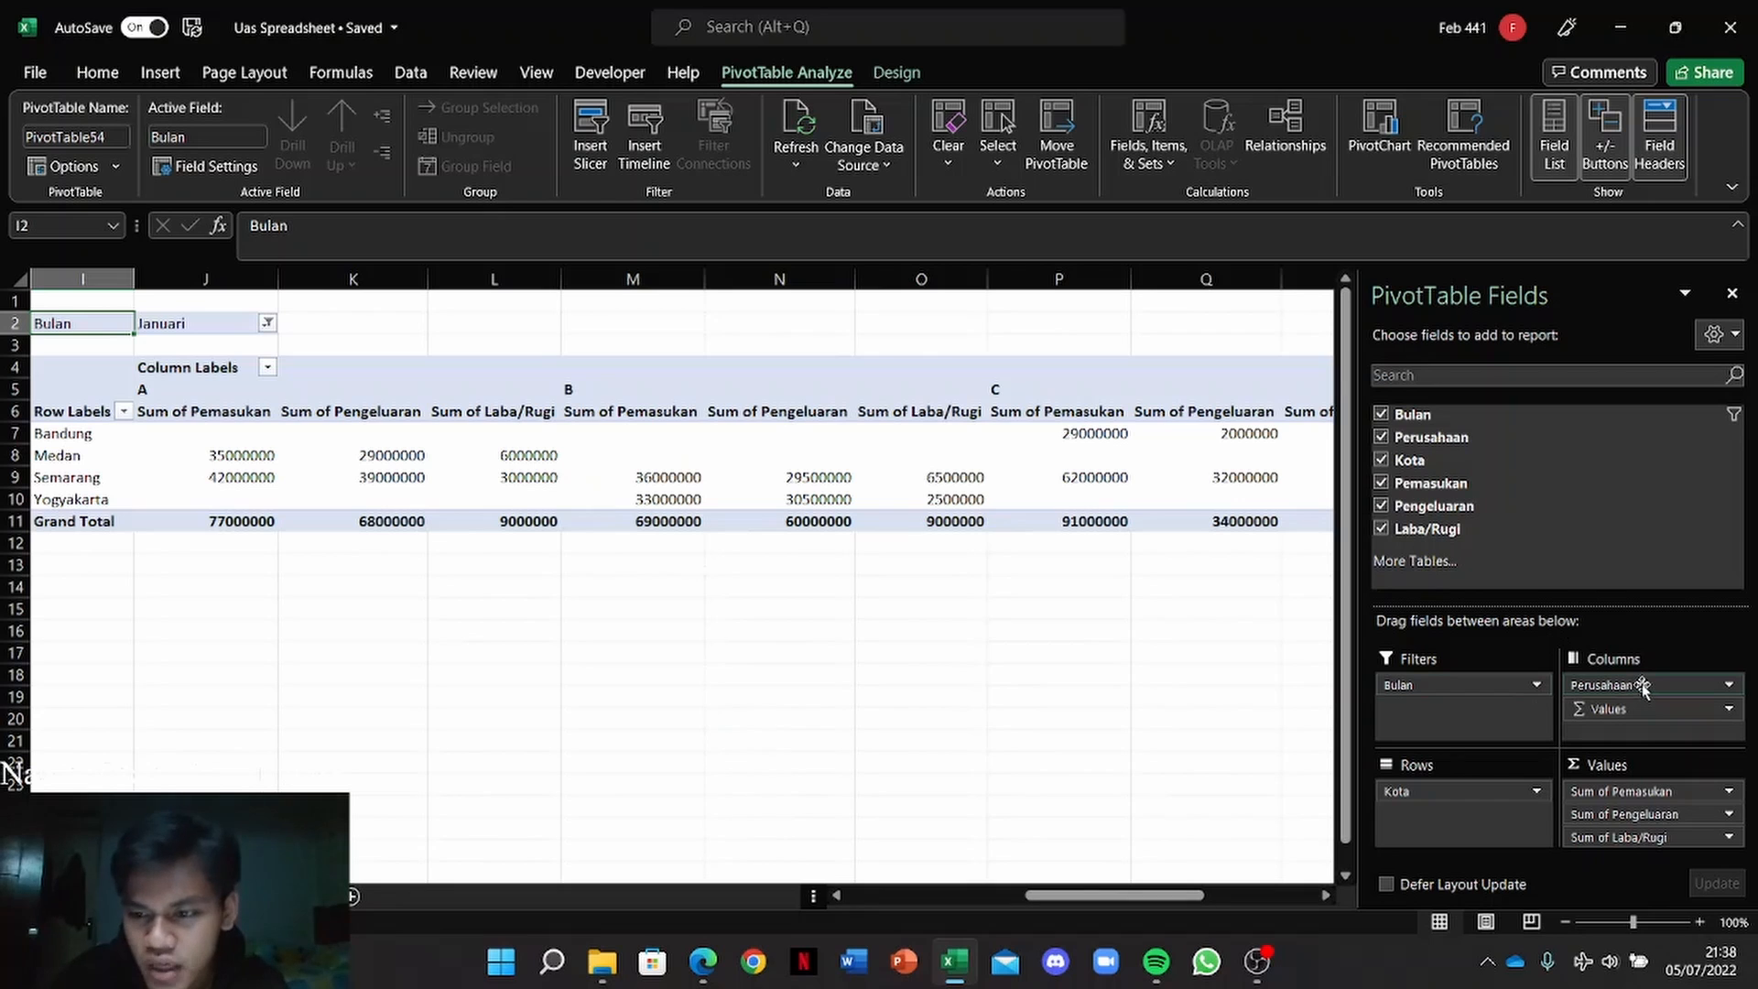
{"action": "left_click_drag", "start_coordinate": [1612, 685], "coordinate": [1465, 718]}
Step: Filter the PivotTable's Perusahaan field to company A only, with multiple item selection enabled
{"action": "left_click_drag", "start_coordinate": [1176, 897], "coordinate": [1021, 898]}
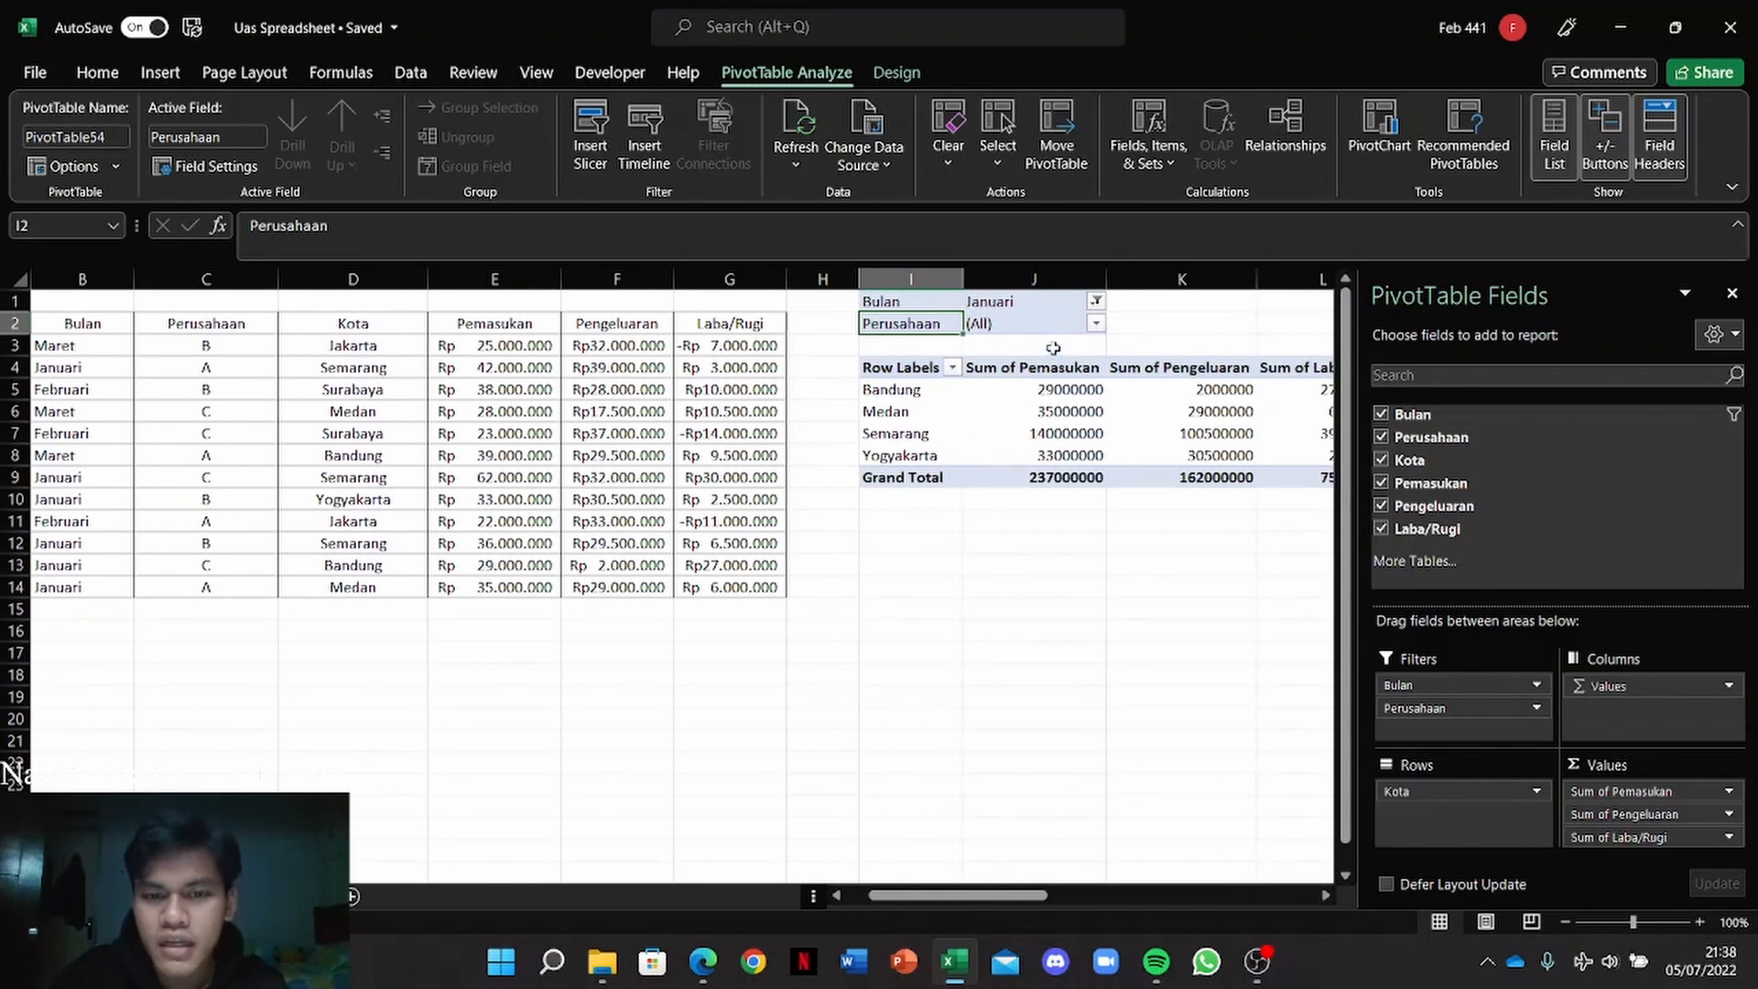
{"action": "left_click", "coordinate": [1096, 323]}
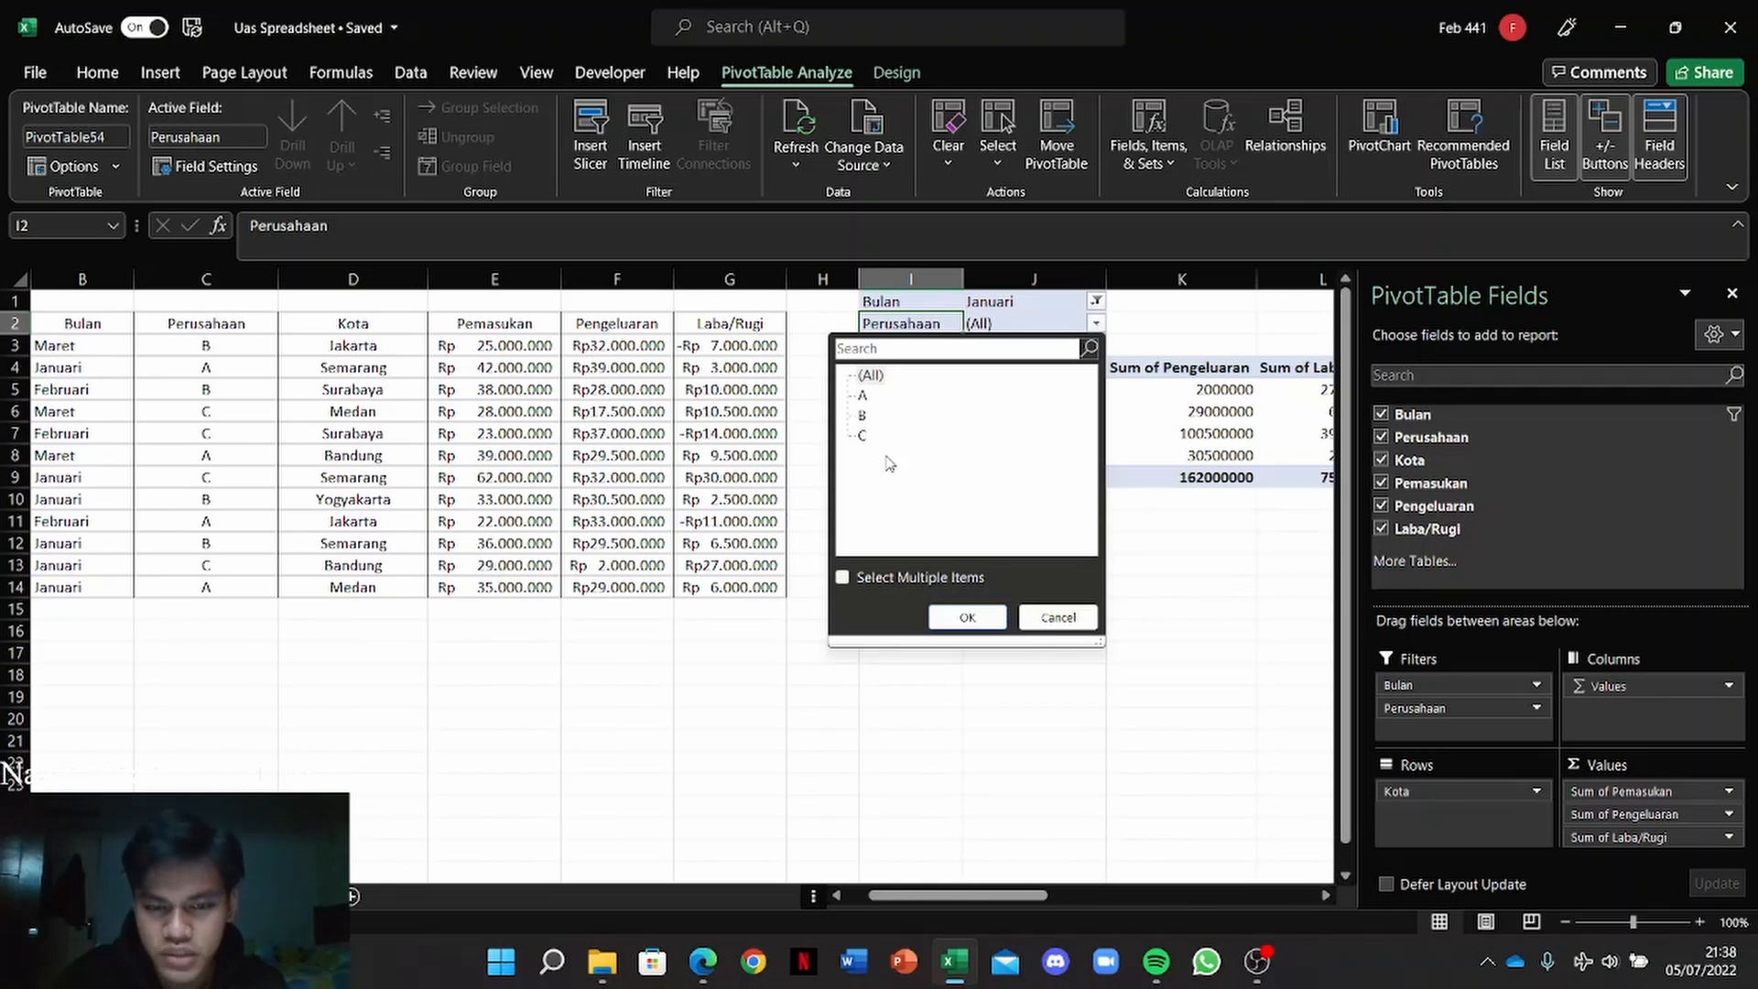
{"action": "left_click", "coordinate": [842, 579]}
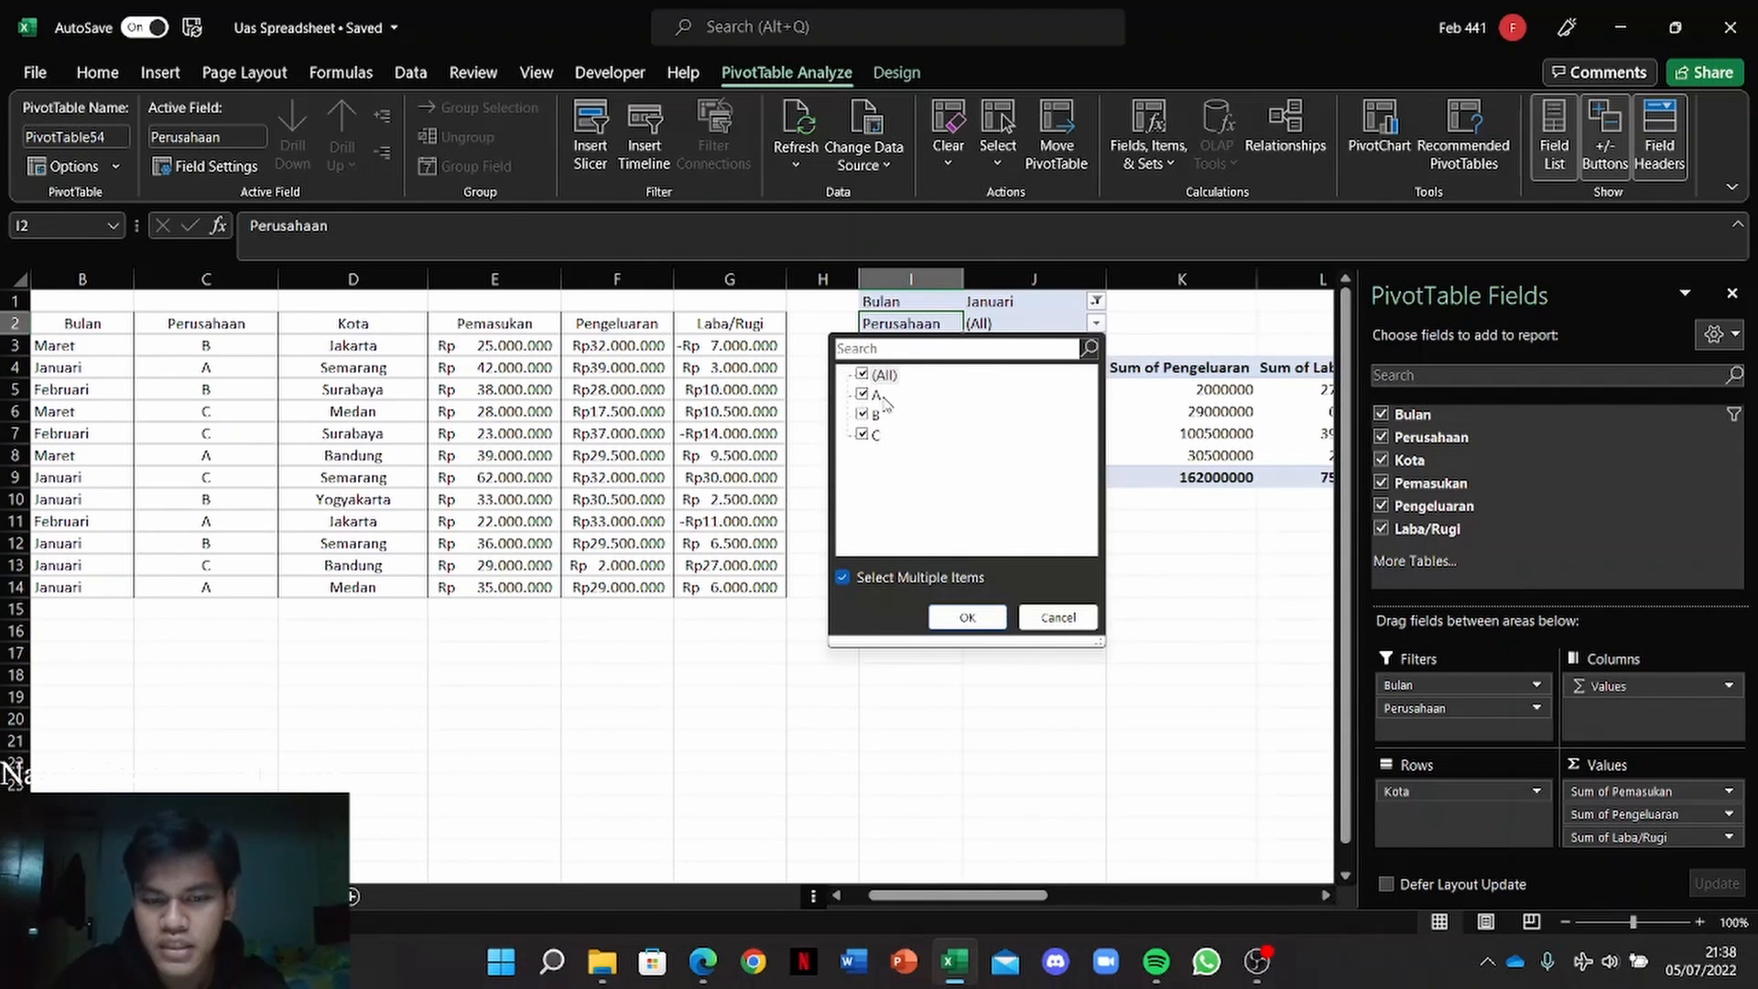
{"action": "left_click", "coordinate": [862, 374]}
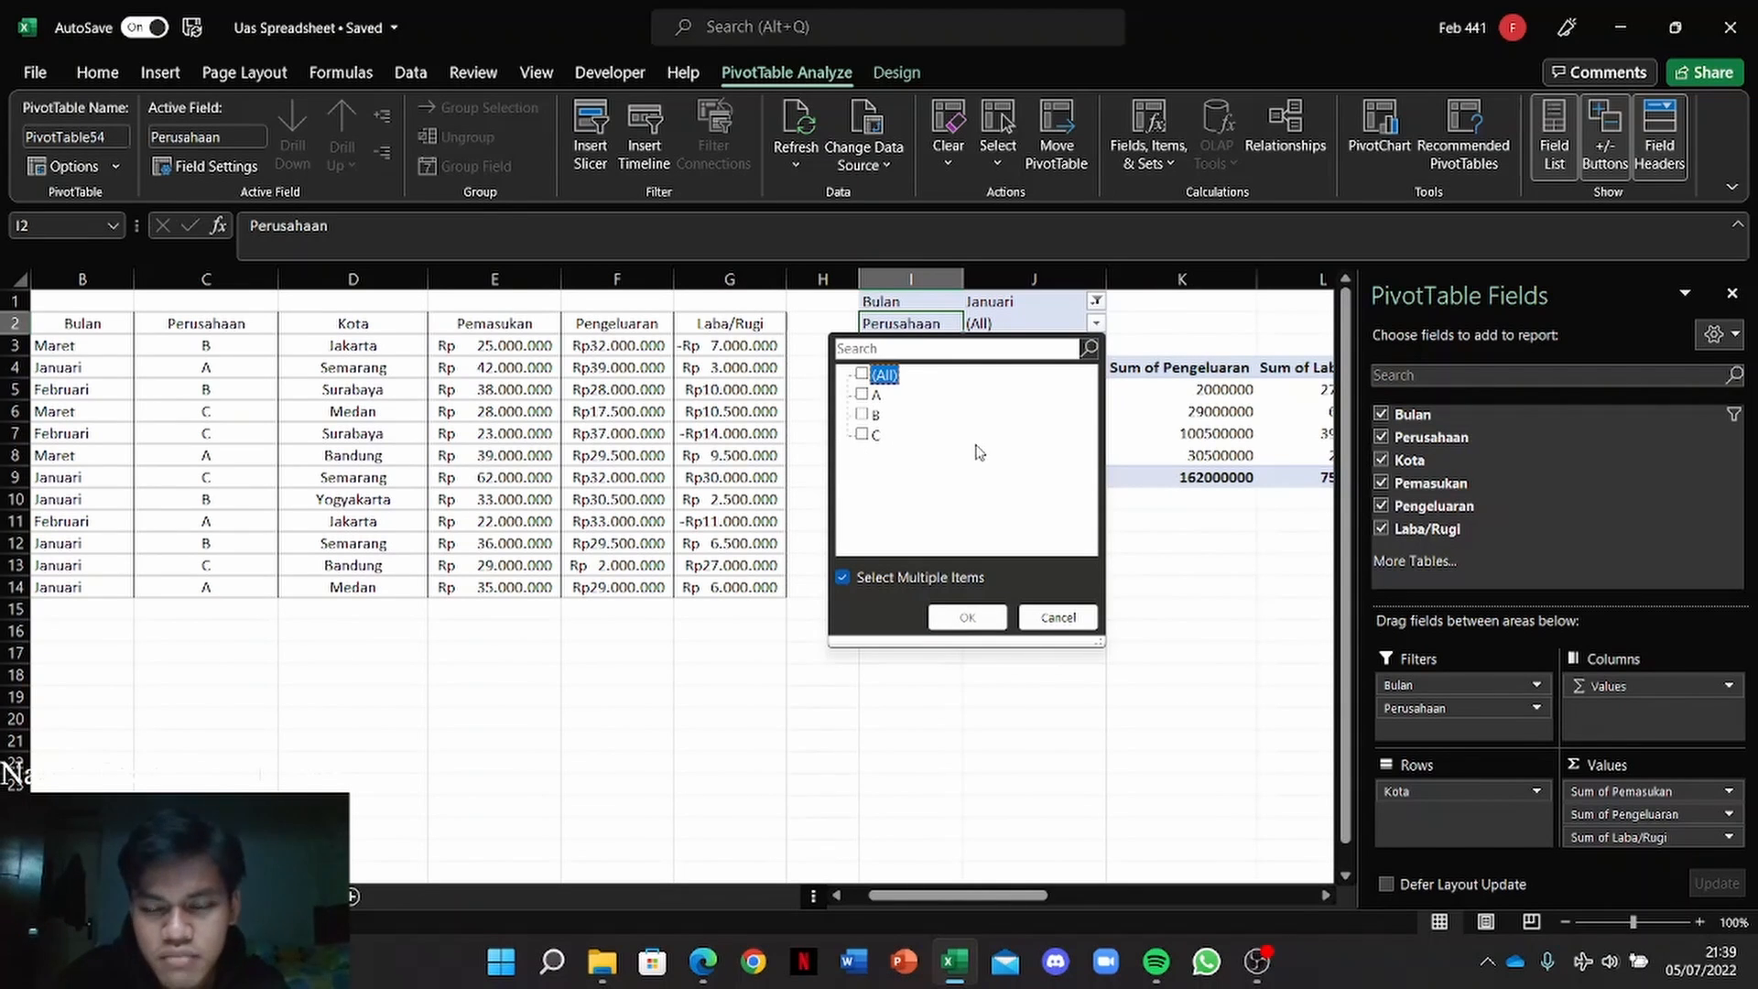
{"action": "left_click", "coordinate": [864, 395]}
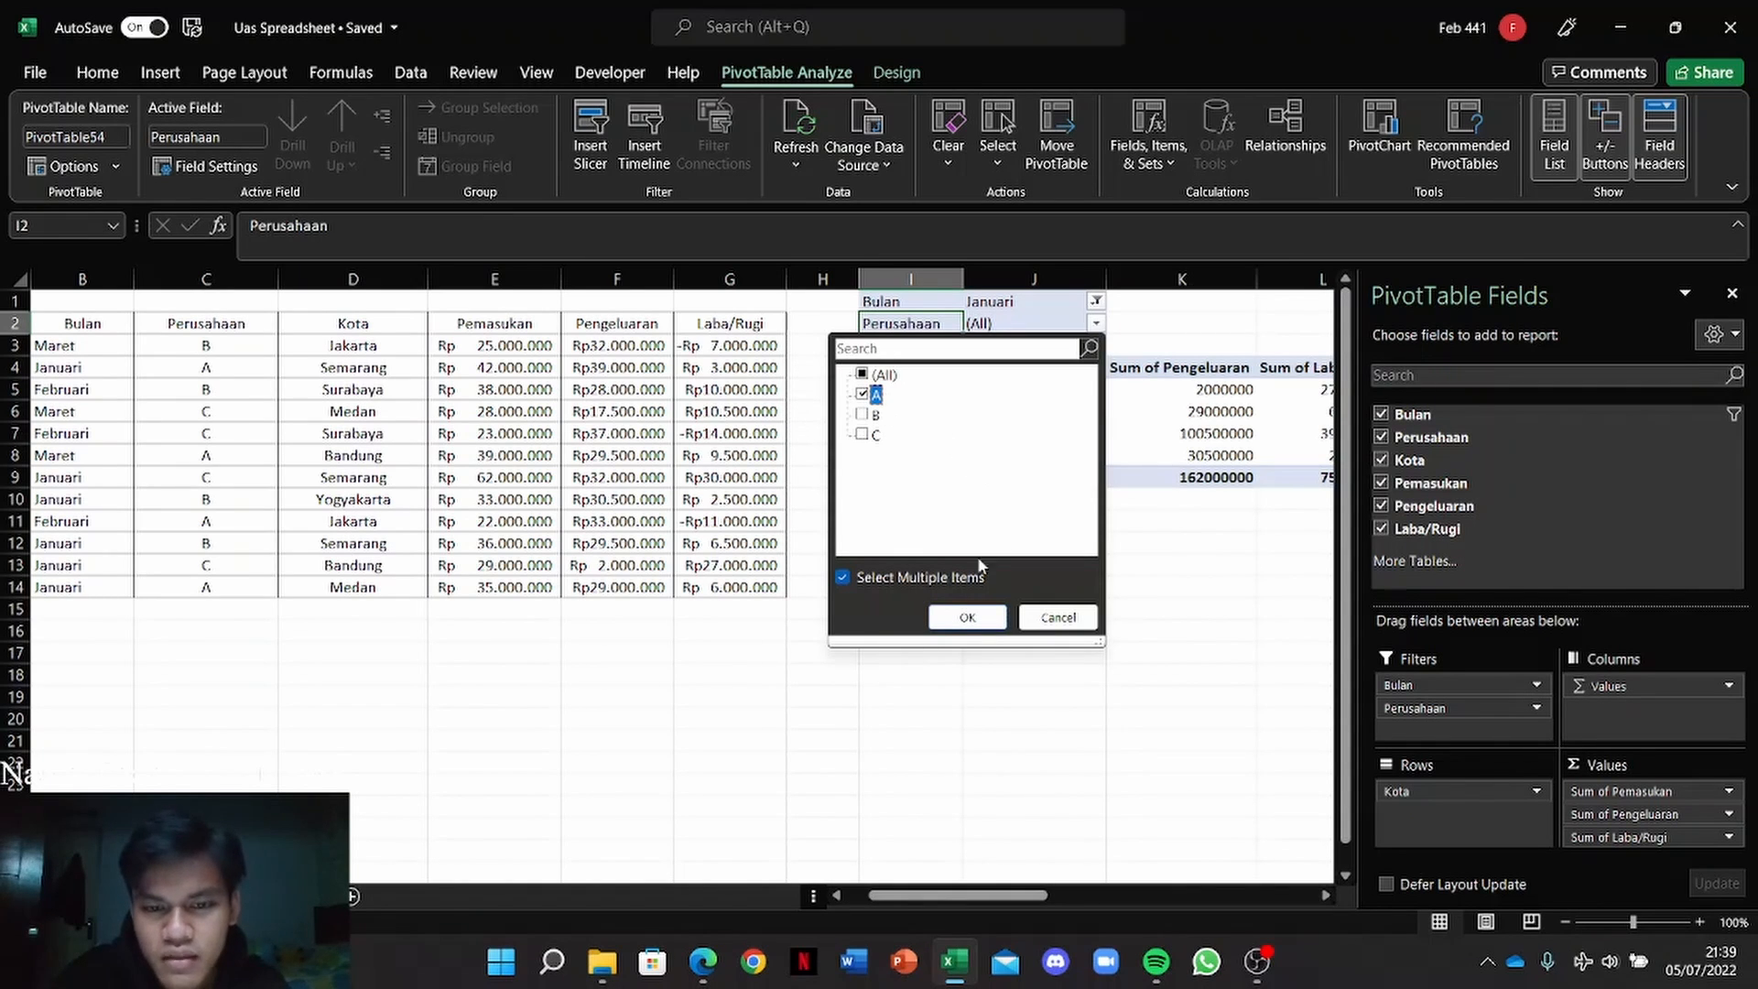
{"action": "left_click", "coordinate": [967, 617]}
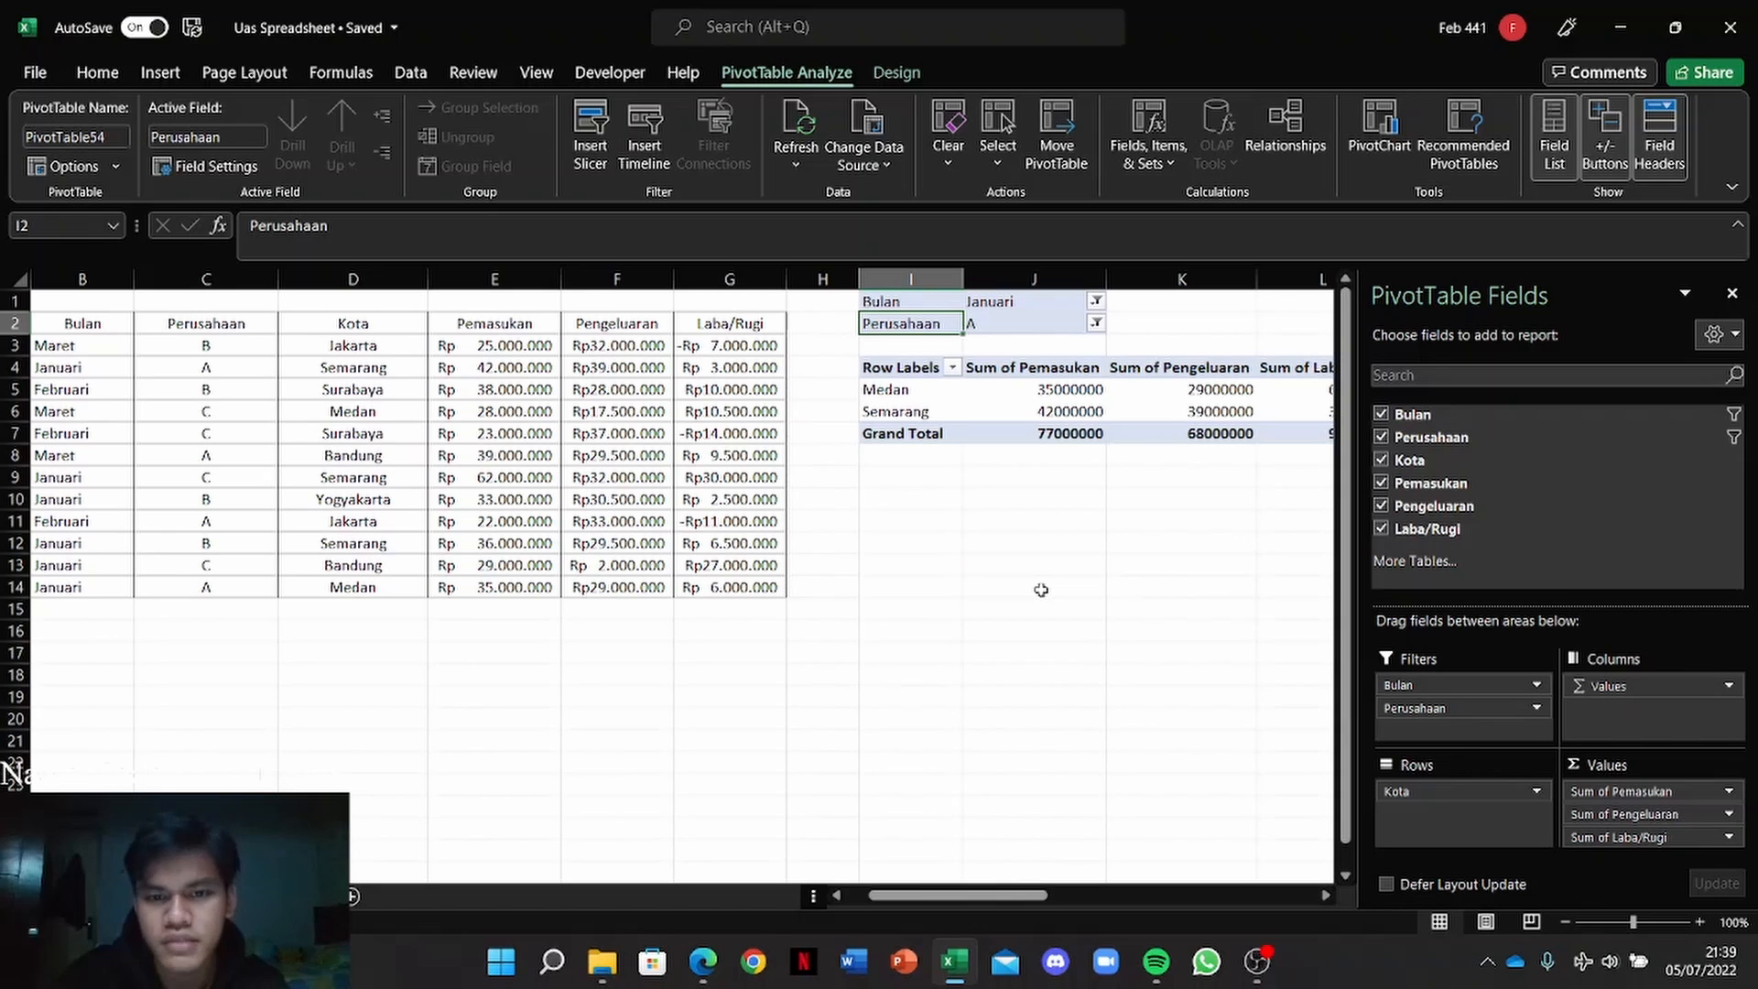
Step: Examine the filtered PivotTable for company A in Januari, checking Semarang's Pemasukan, Pengeluaran and Laba/Rugi sums
{"action": "mouse_move", "coordinate": [1000, 899]}
{"action": "left_mouse_down"}
{"action": "mouse_move", "coordinate": [932, 901]}
{"action": "mouse_move", "coordinate": [1078, 901]}
{"action": "mouse_move", "coordinate": [979, 901]}
{"action": "left_mouse_up"}
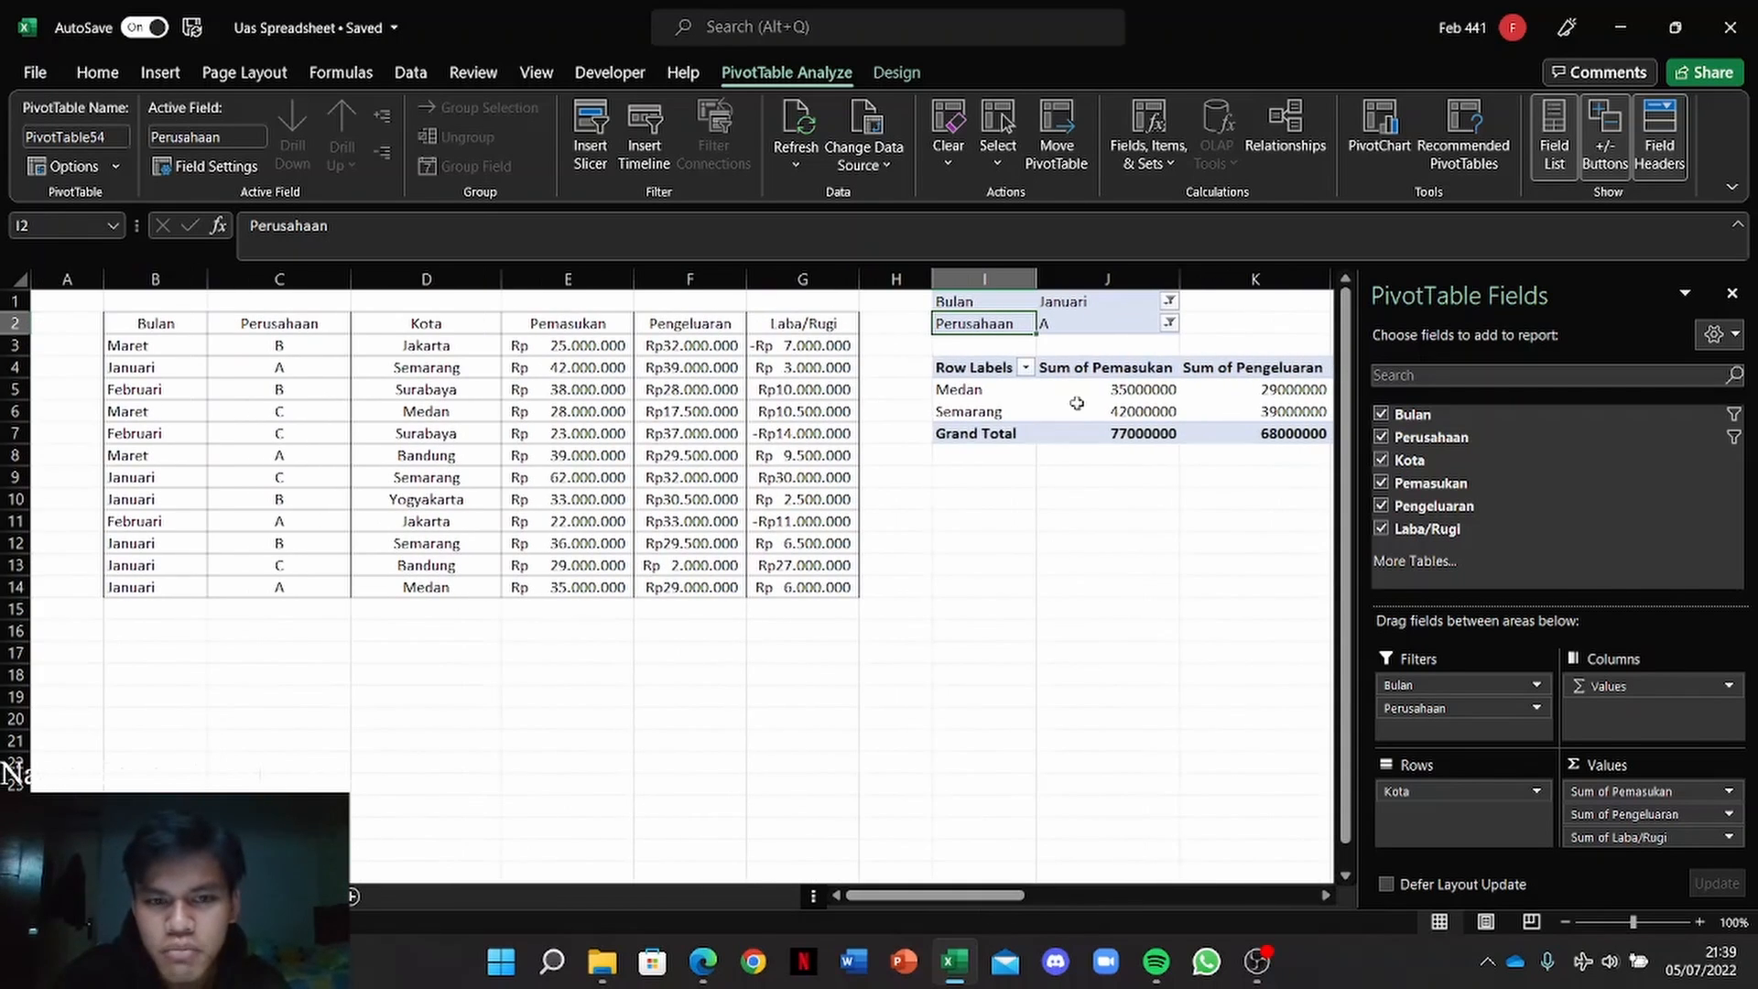
{"action": "left_click", "coordinate": [1090, 325]}
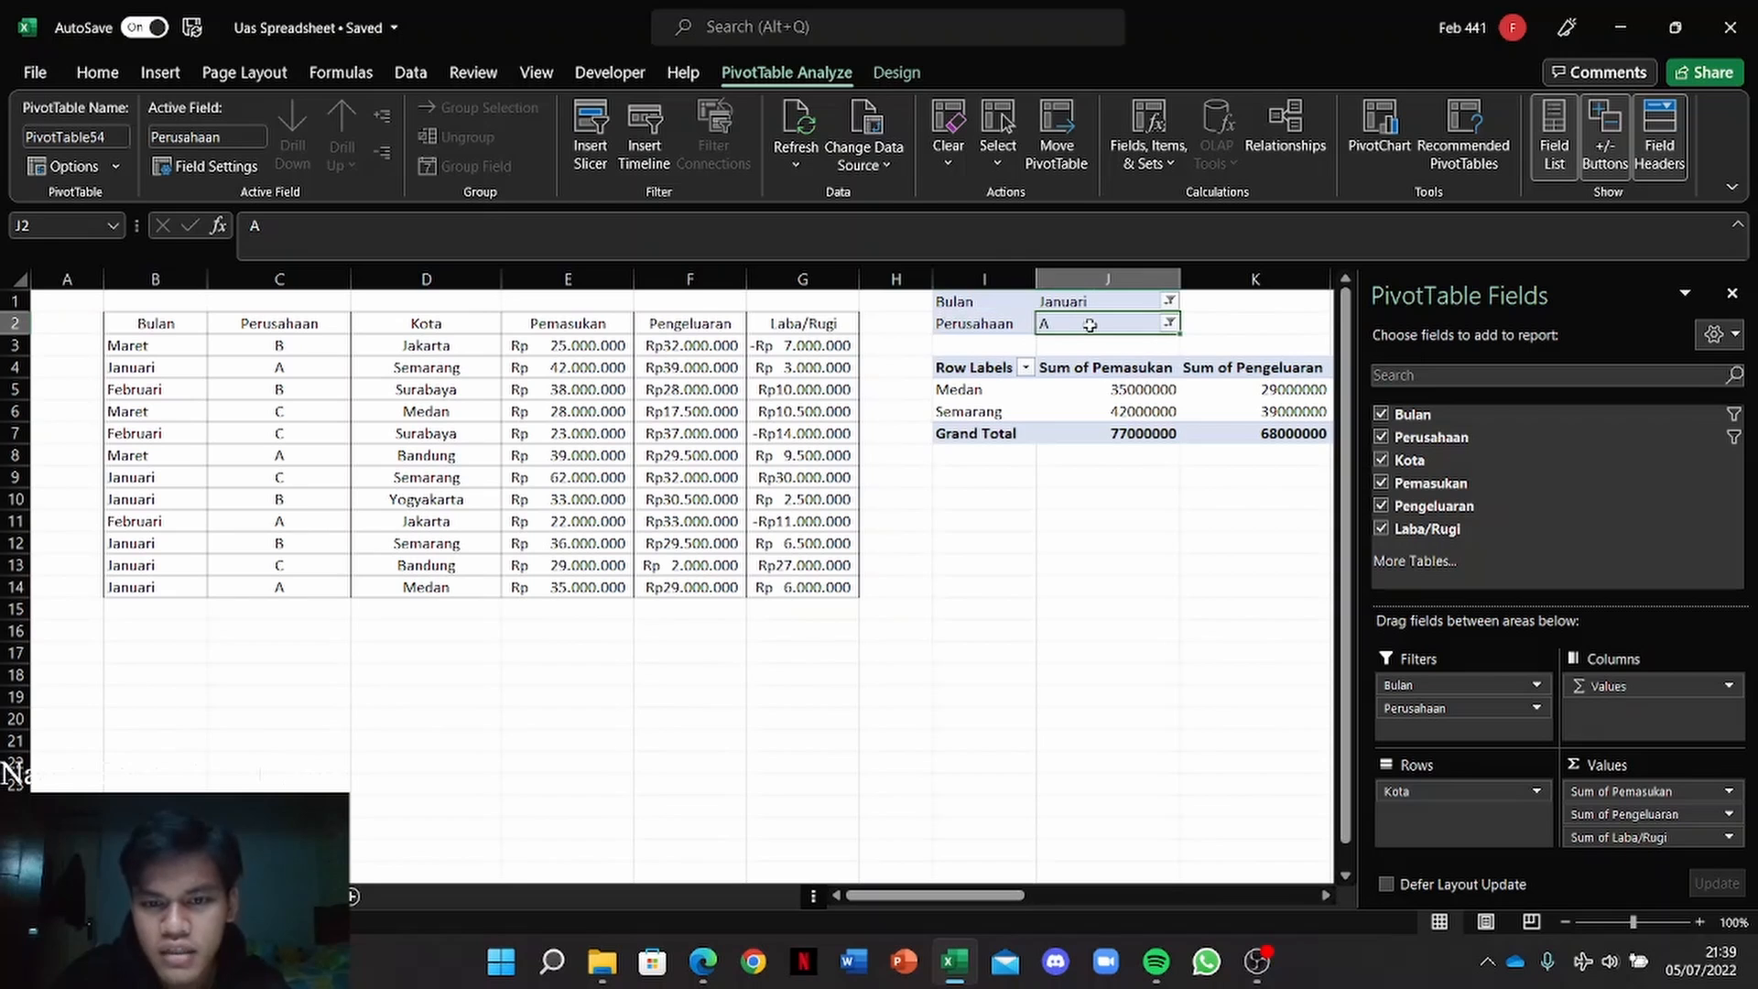
{"action": "left_click_drag", "start_coordinate": [1004, 895], "coordinate": [1015, 893]}
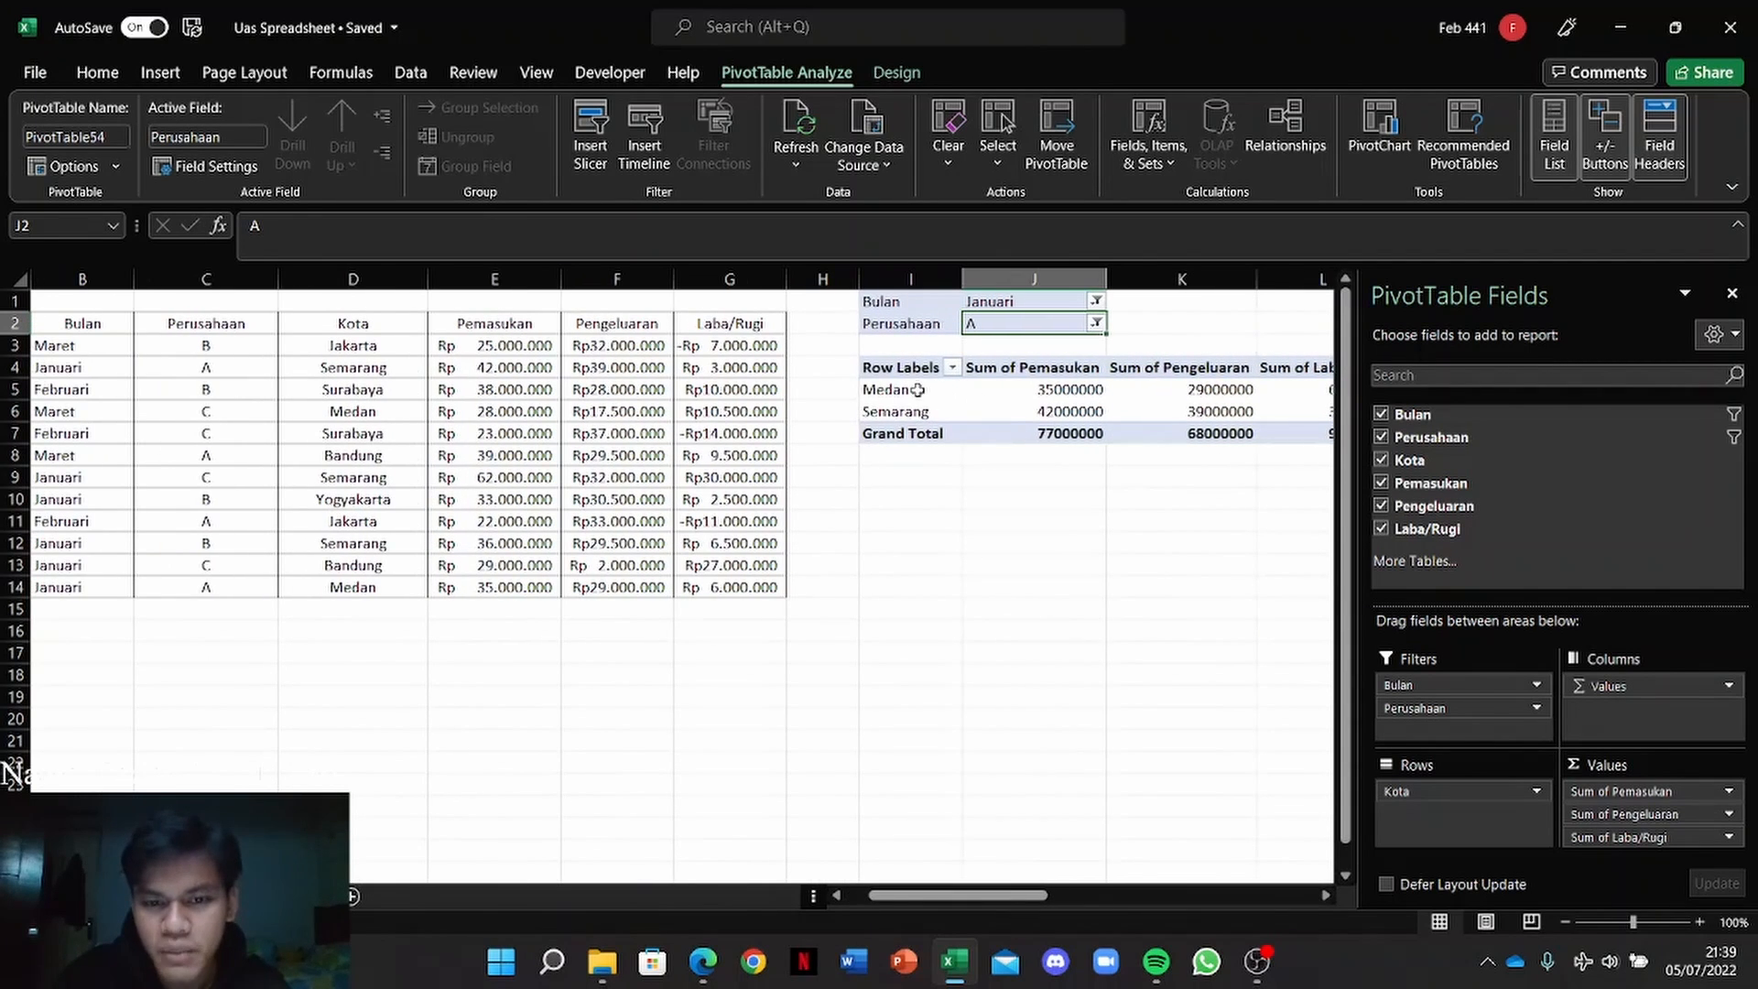
{"action": "mouse_move", "coordinate": [1014, 897]}
{"action": "left_mouse_down"}
{"action": "mouse_move", "coordinate": [1094, 899]}
{"action": "mouse_move", "coordinate": [1013, 907]}
{"action": "left_mouse_up"}
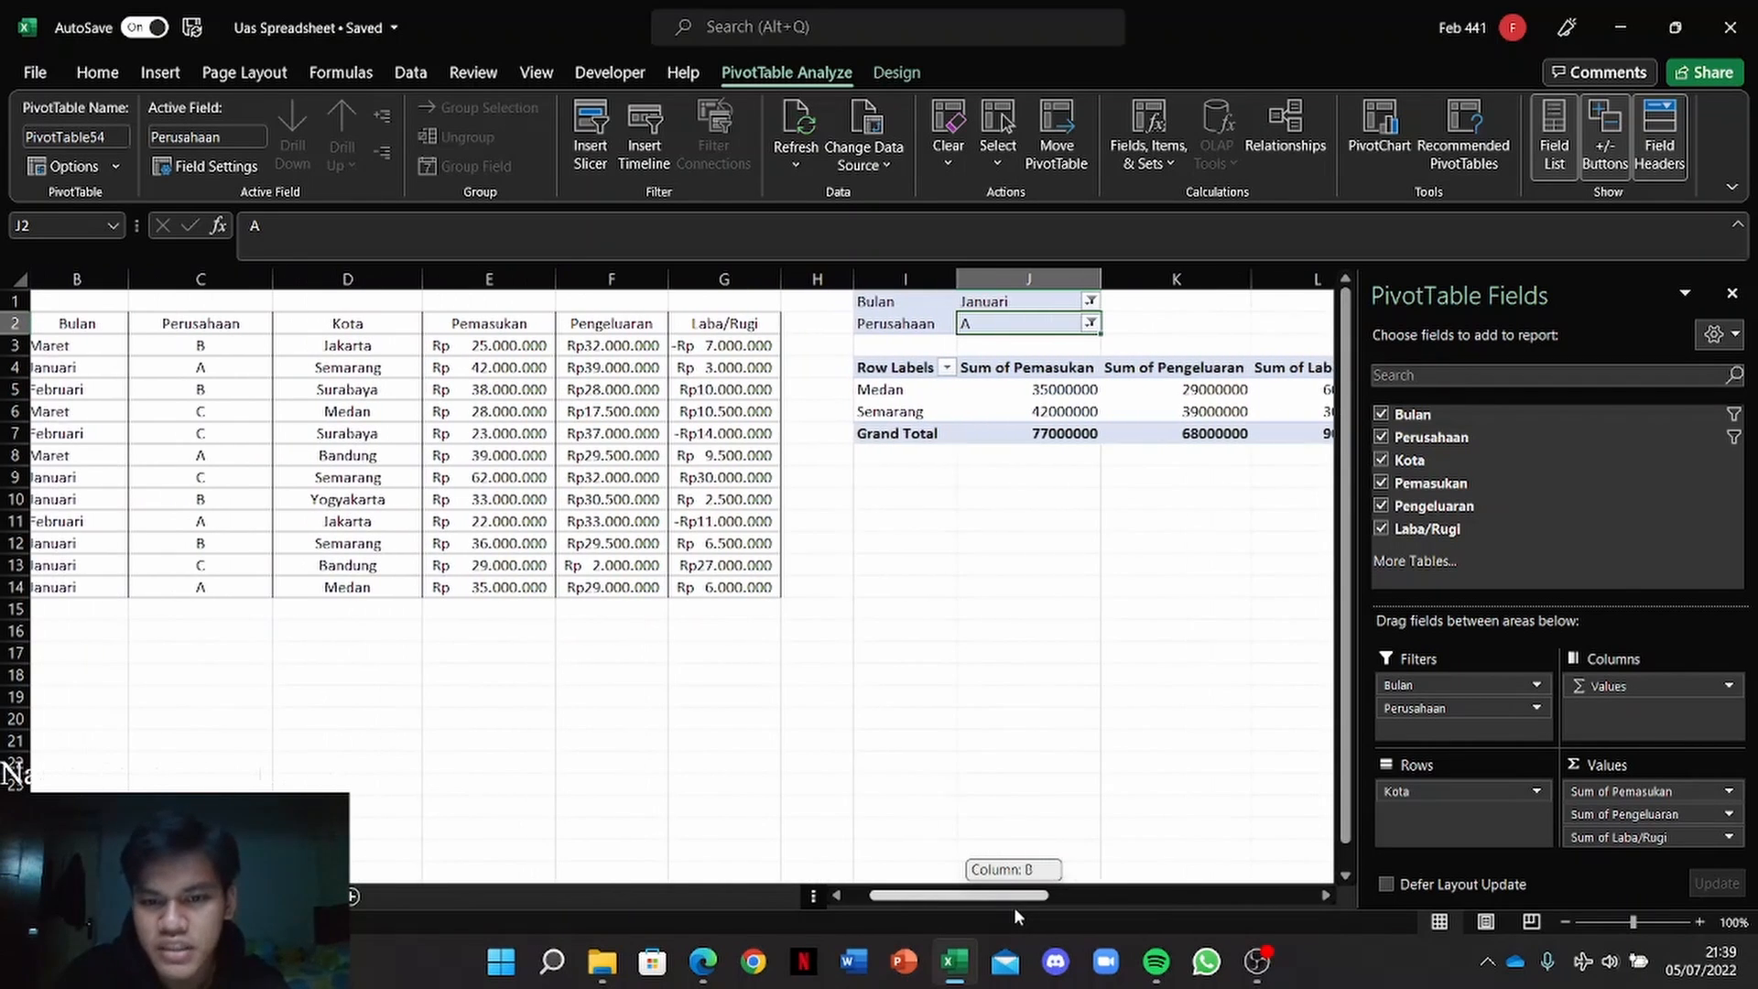
{"action": "left_click", "coordinate": [909, 414]}
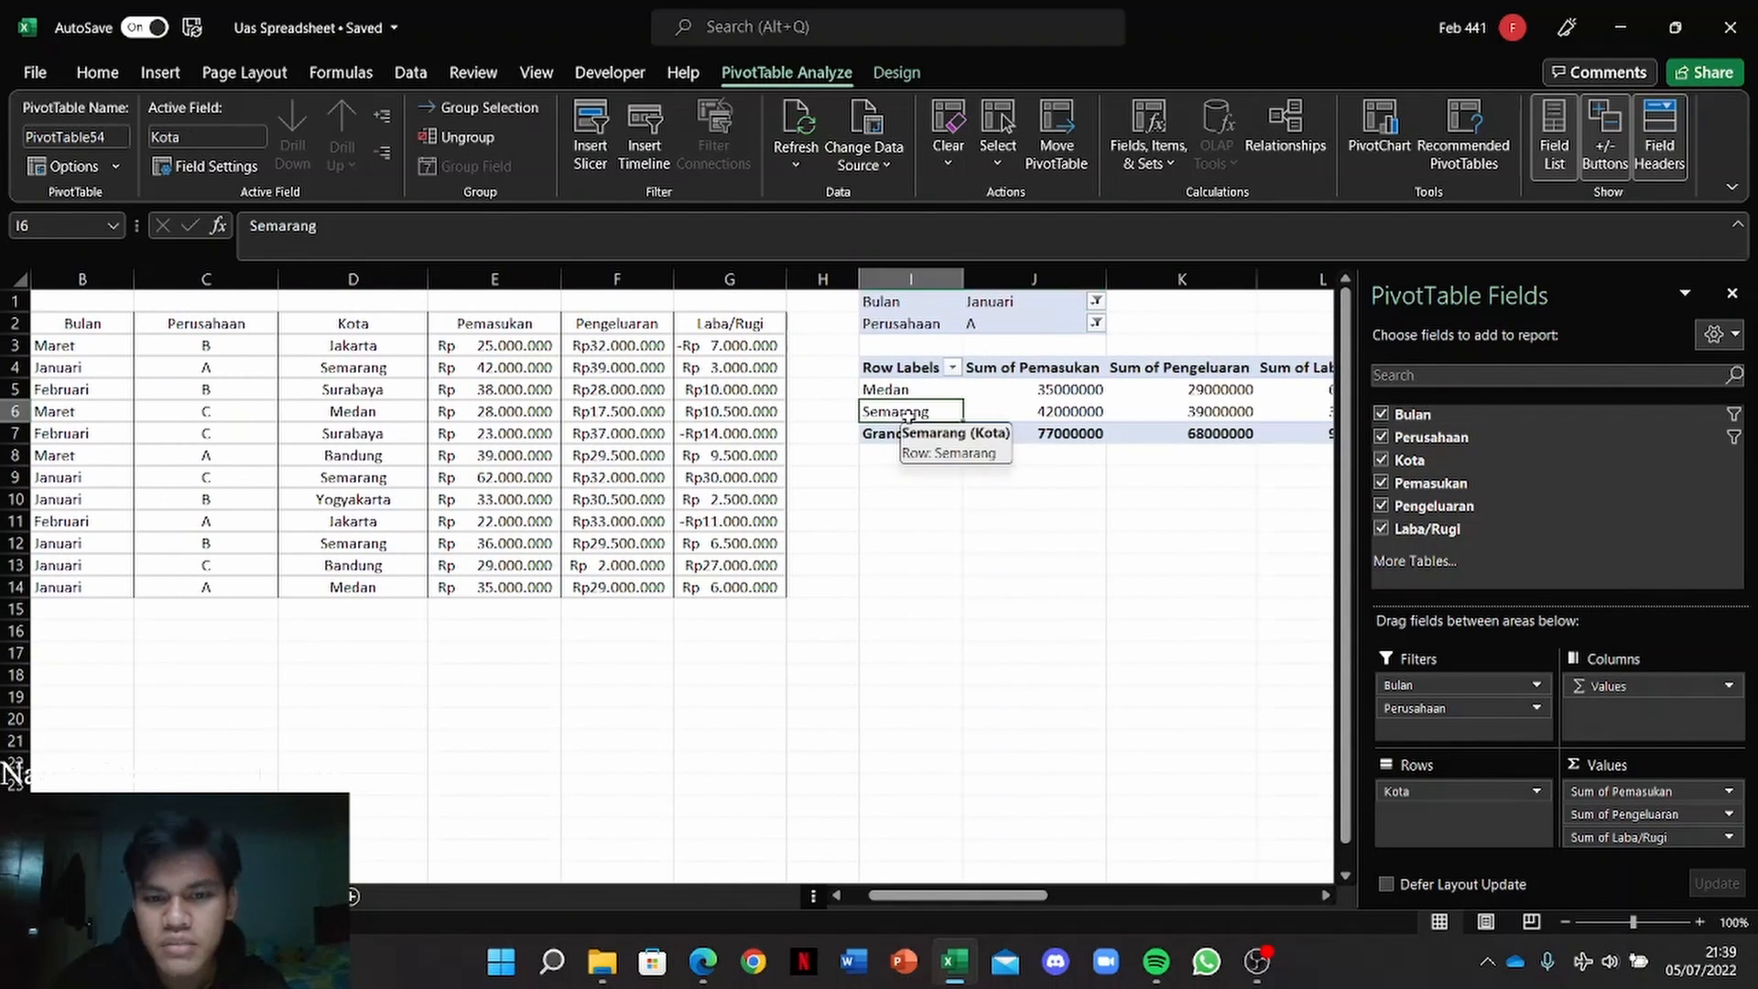
{"action": "left_click", "coordinate": [1103, 411]}
{"action": "left_click", "coordinate": [1225, 411]}
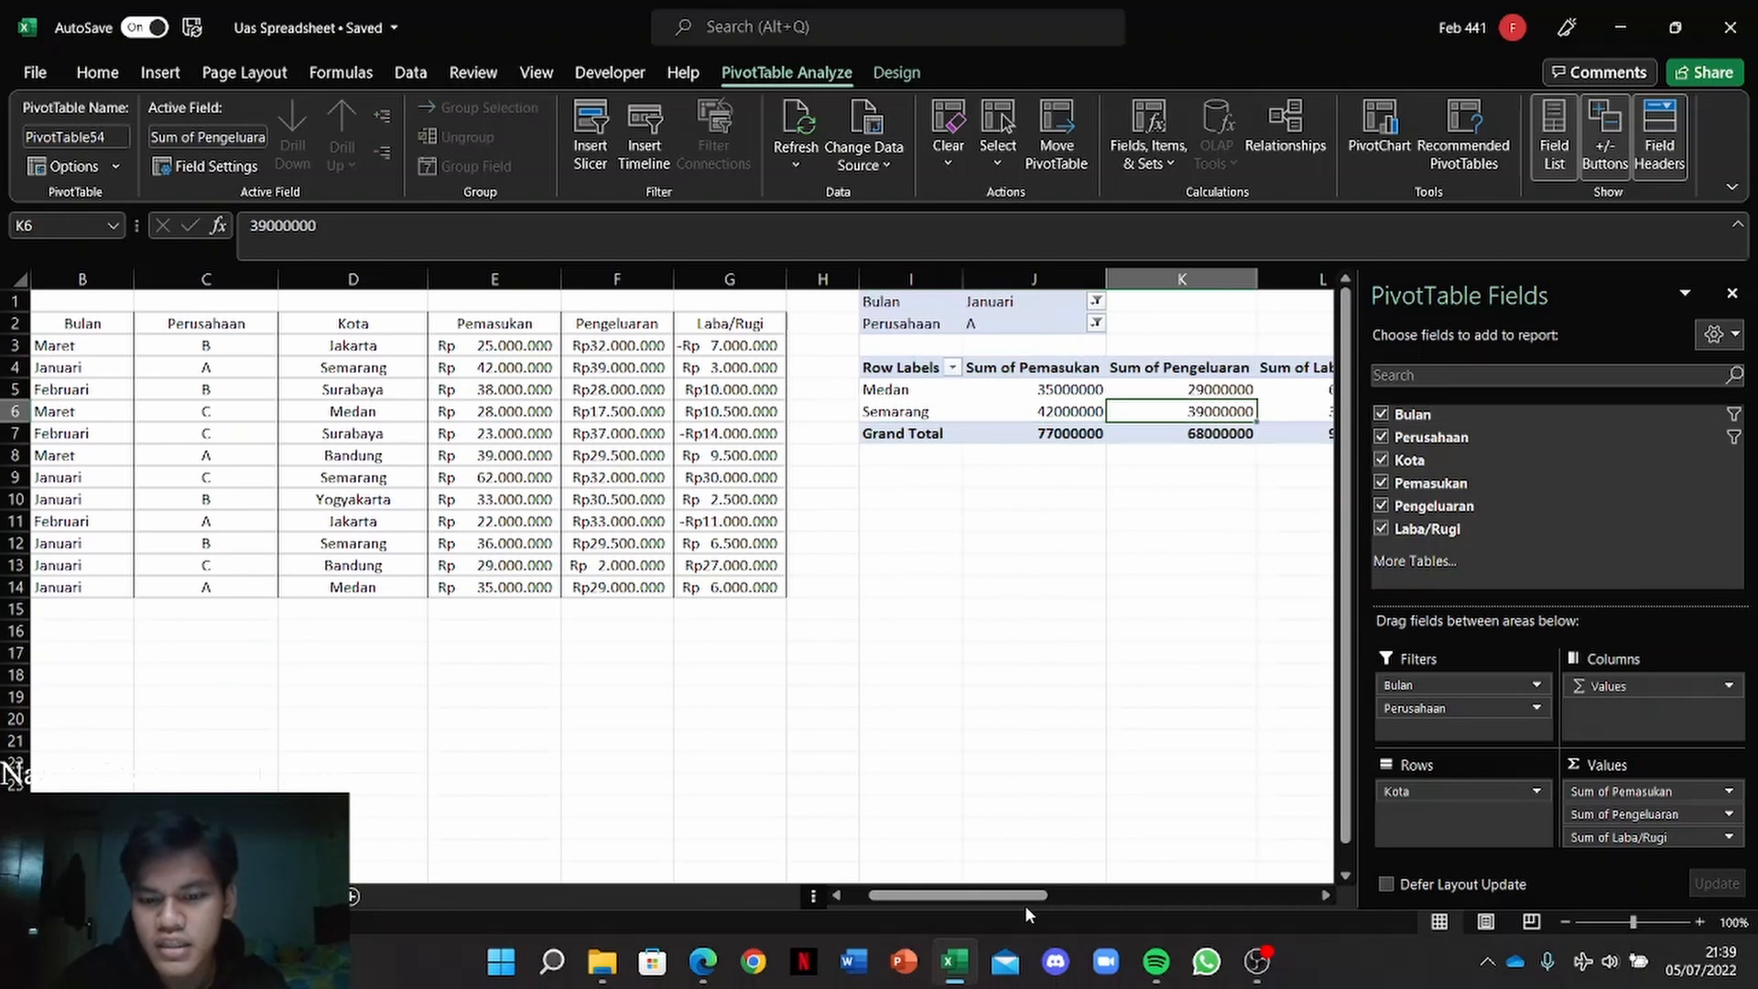
{"action": "left_click_drag", "start_coordinate": [1025, 905], "coordinate": [941, 905]}
{"action": "left_click", "coordinate": [1108, 412]}
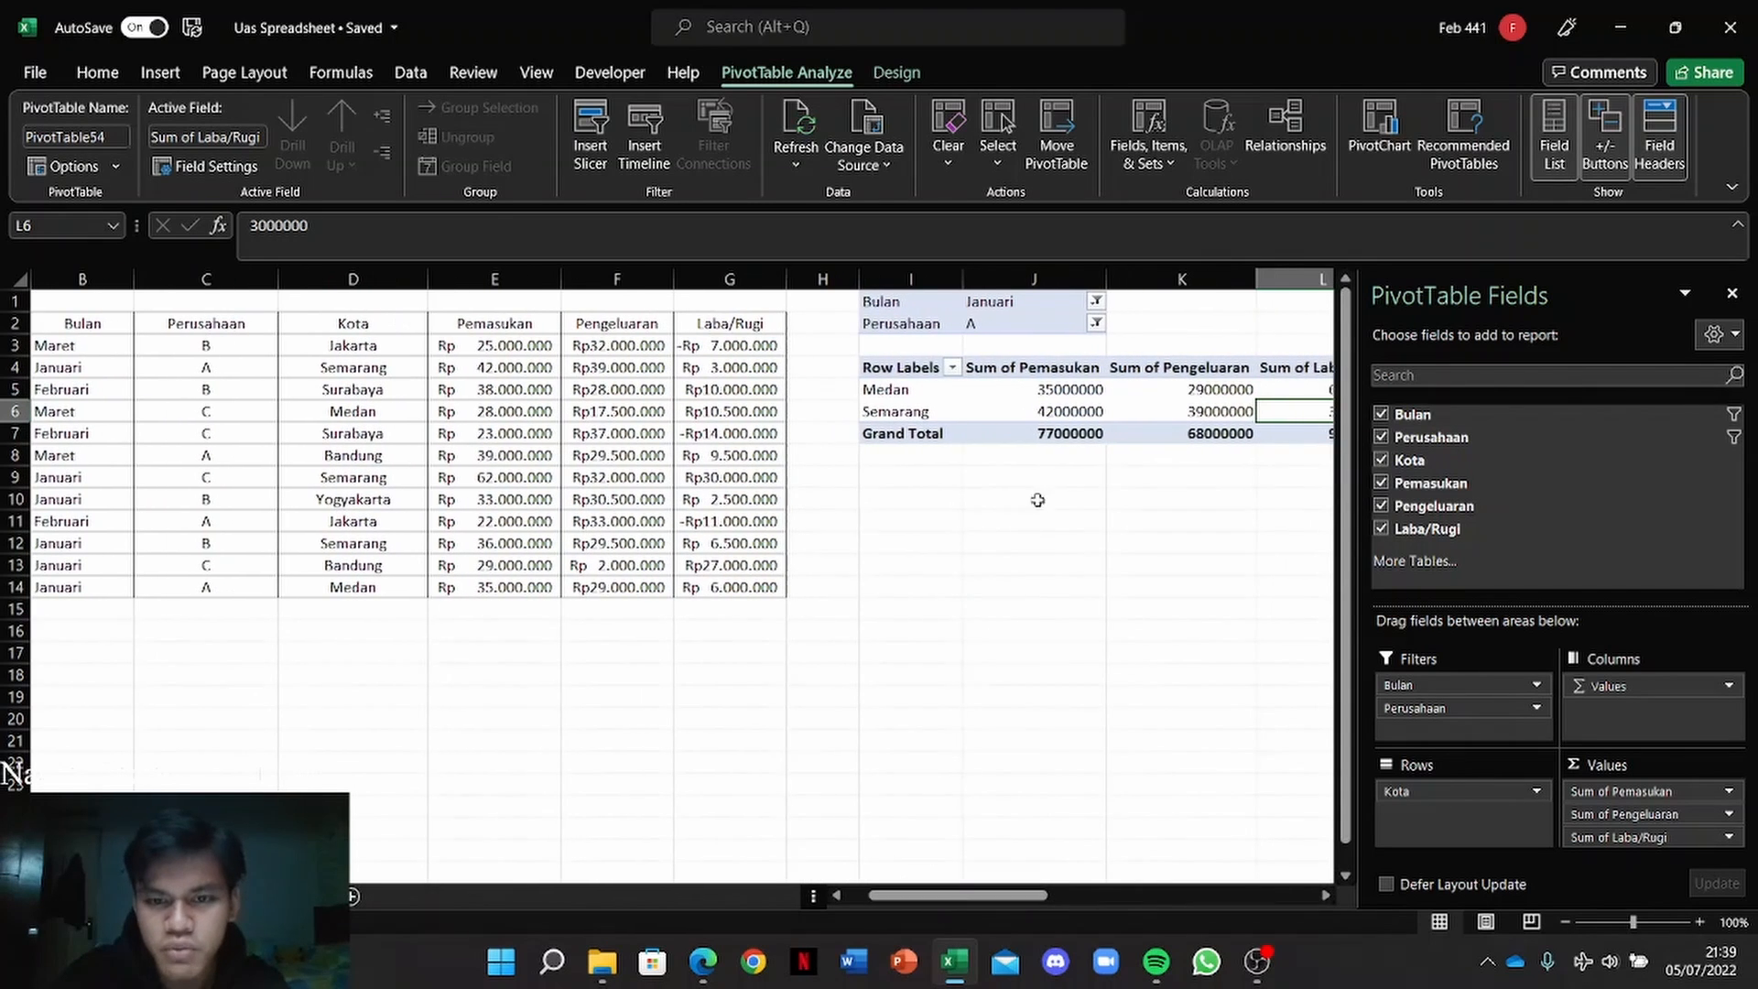
Step: Change the PivotTable's Bulan report filter so that only Februari is selected instead of Januari
{"action": "left_click", "coordinate": [1096, 301]}
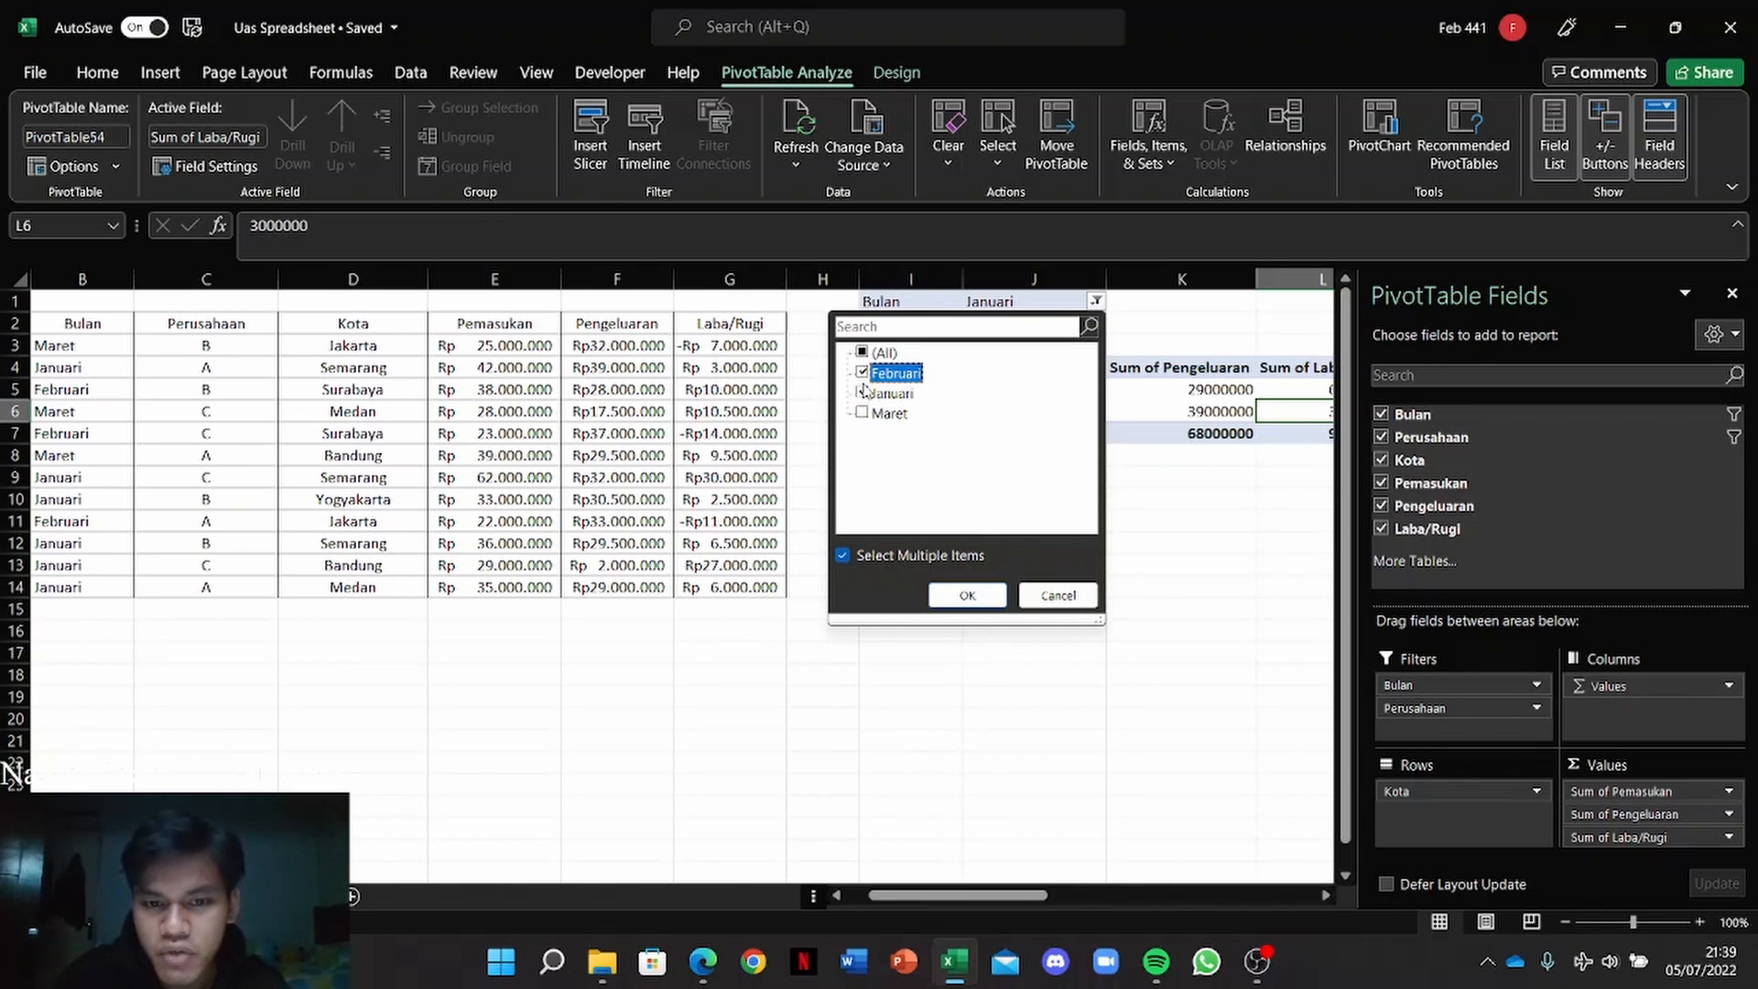
{"action": "left_click", "coordinate": [863, 394]}
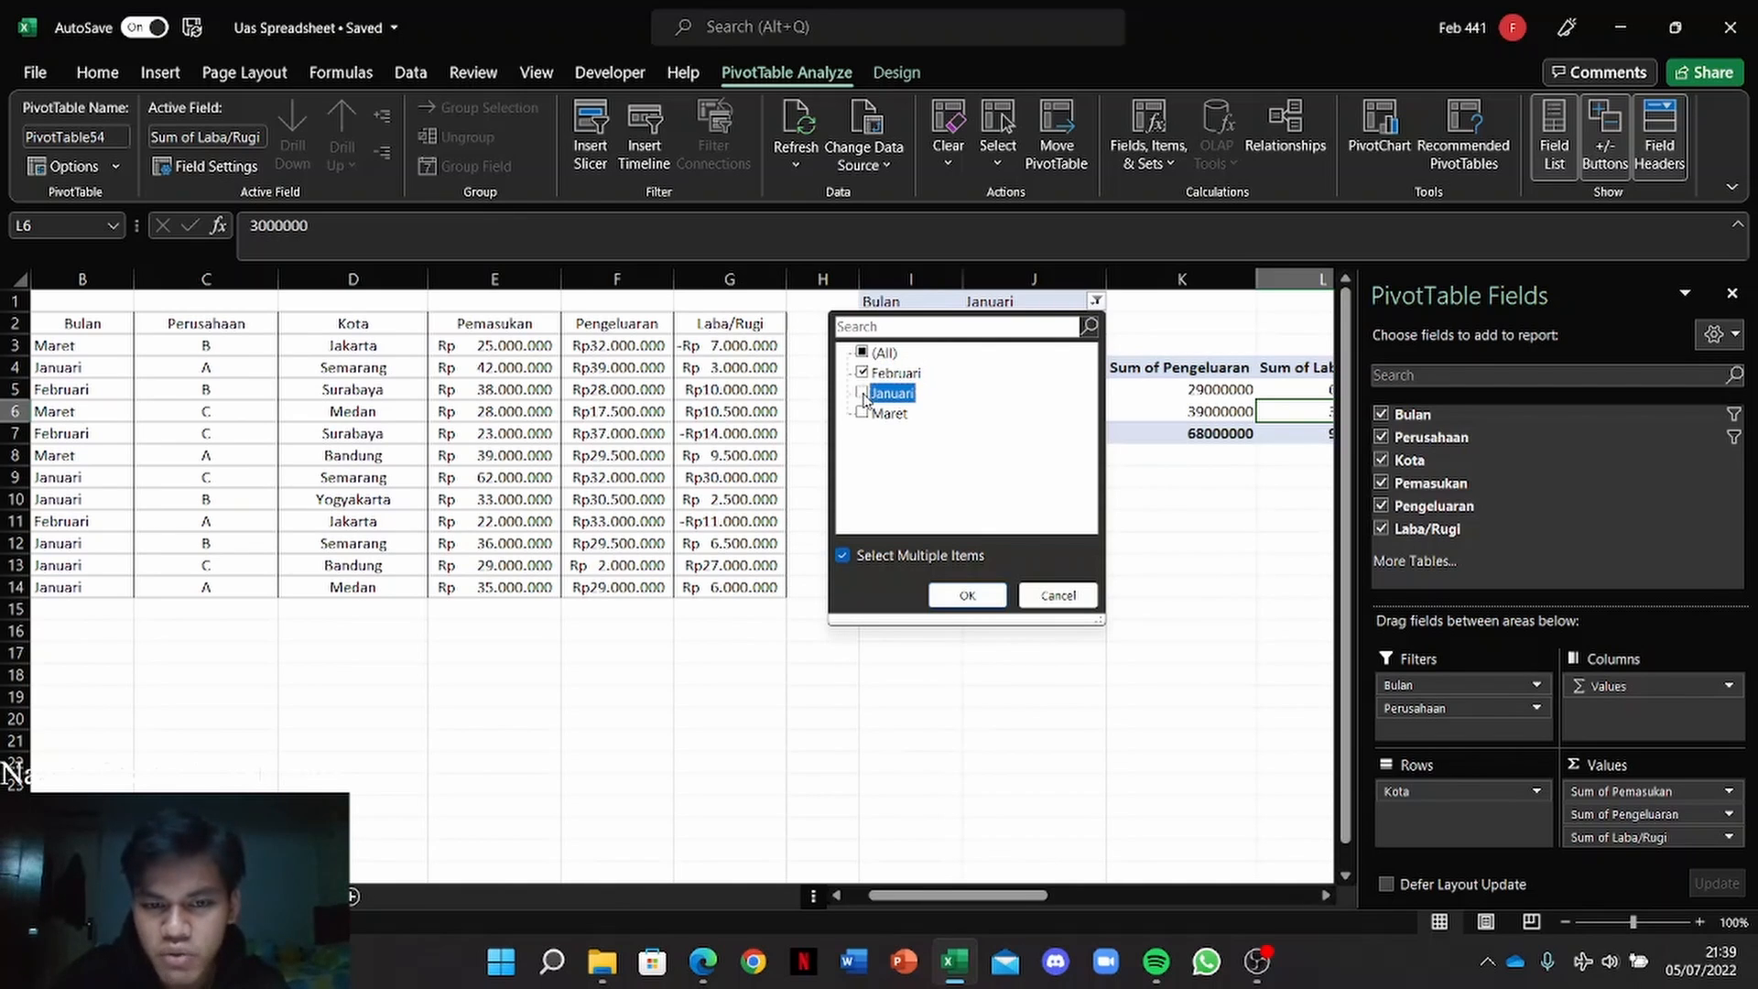
{"action": "left_click", "coordinate": [968, 596]}
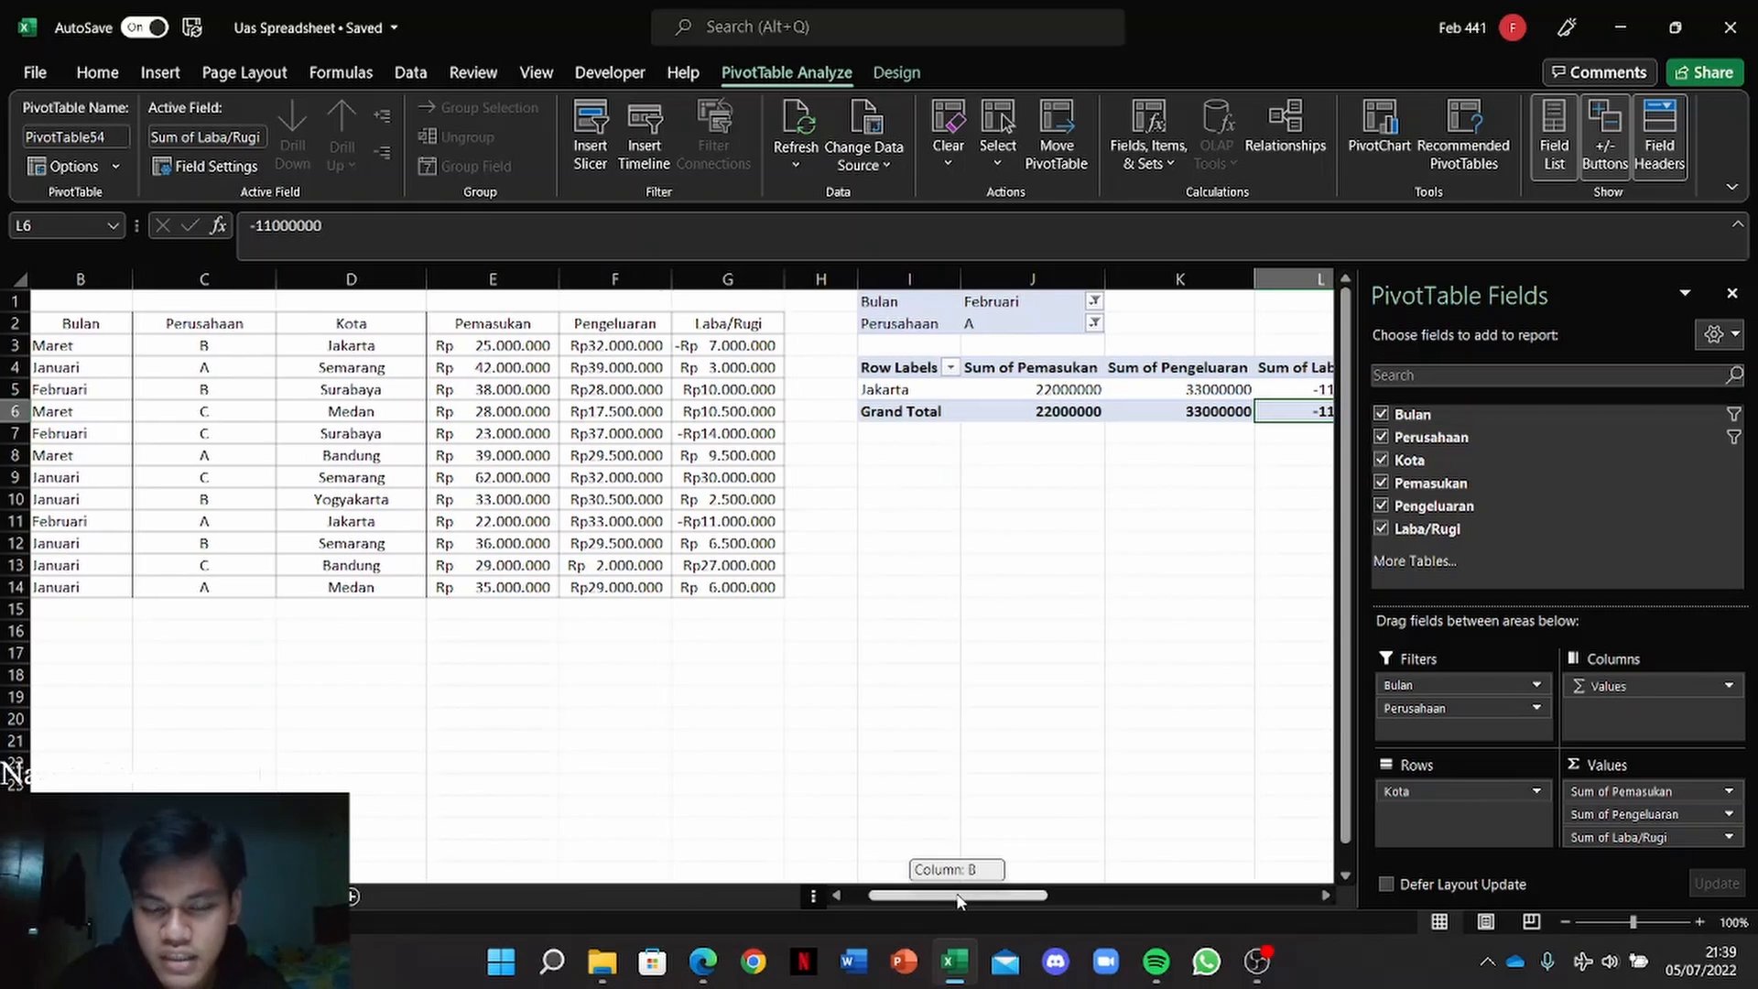
{"action": "scroll", "coordinate": [928, 812], "scroll_direction": "right", "scroll_amount": 3}
{"action": "scroll", "coordinate": [927, 813], "scroll_direction": "left", "scroll_amount": 1}
{"action": "scroll", "coordinate": [928, 812], "scroll_direction": "right", "scroll_amount": 1}
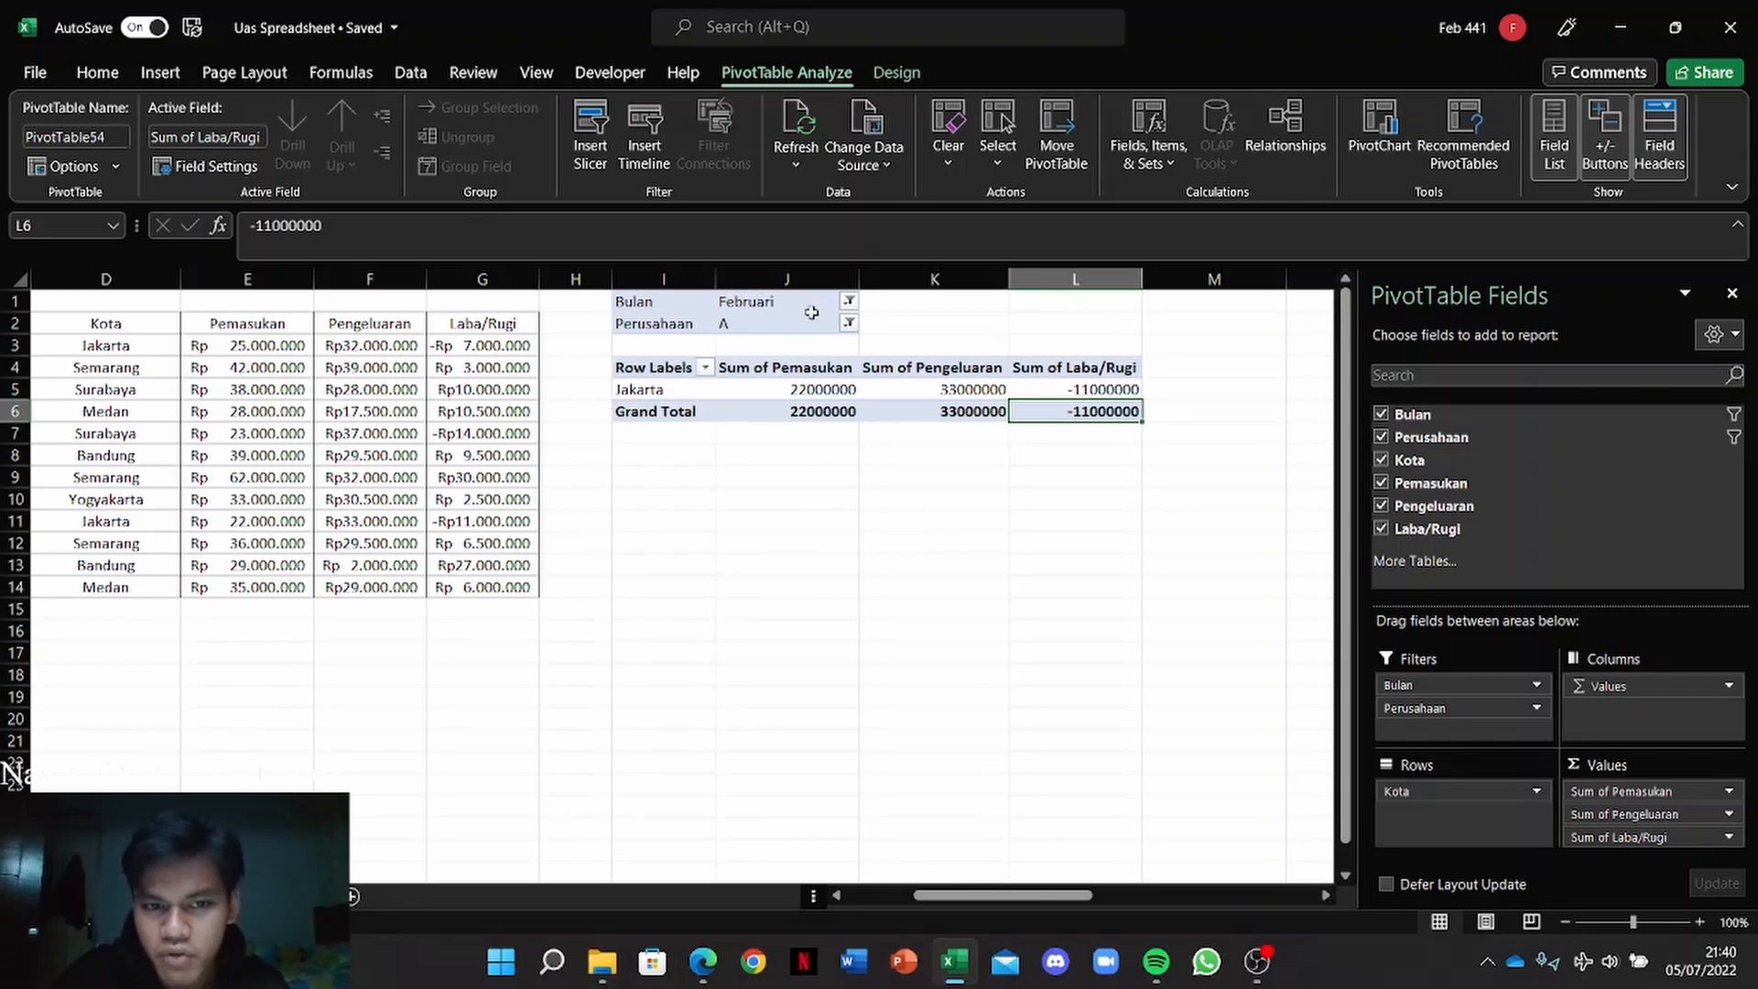
Step: Change the PivotTable's Perusahaan report filter so that only company C is selected instead of A
{"action": "left_click", "coordinate": [848, 322]}
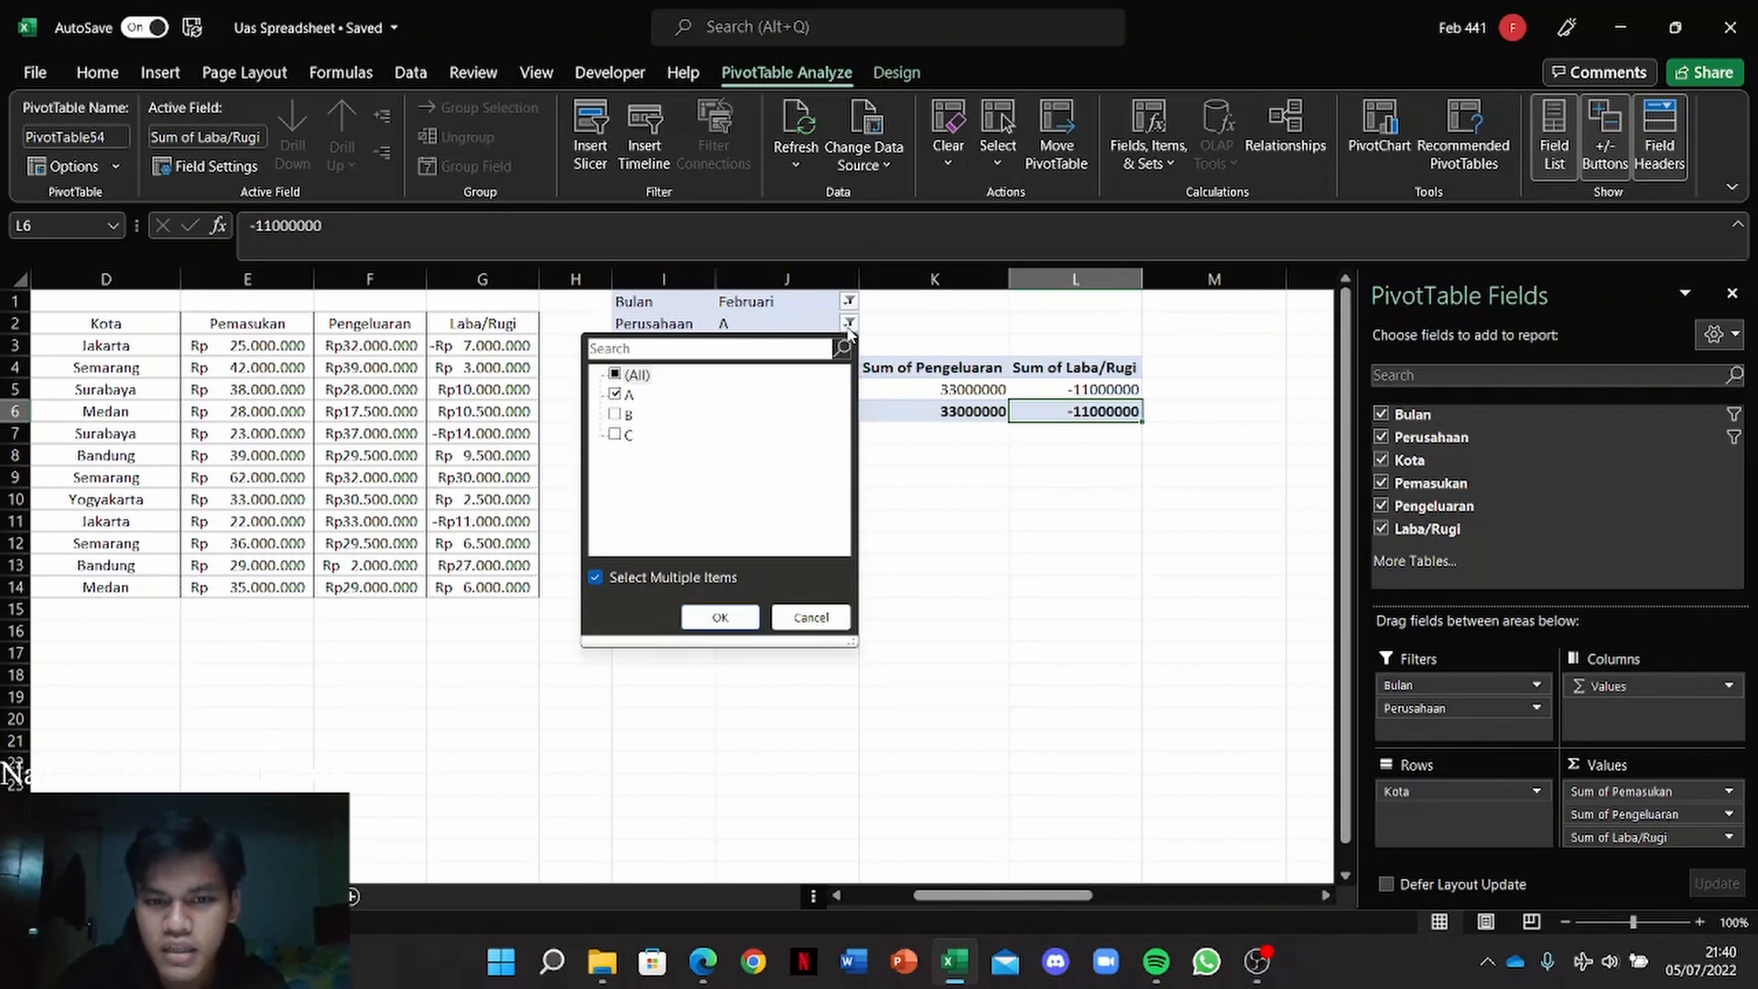
{"action": "left_click", "coordinate": [615, 434]}
{"action": "left_click", "coordinate": [616, 394]}
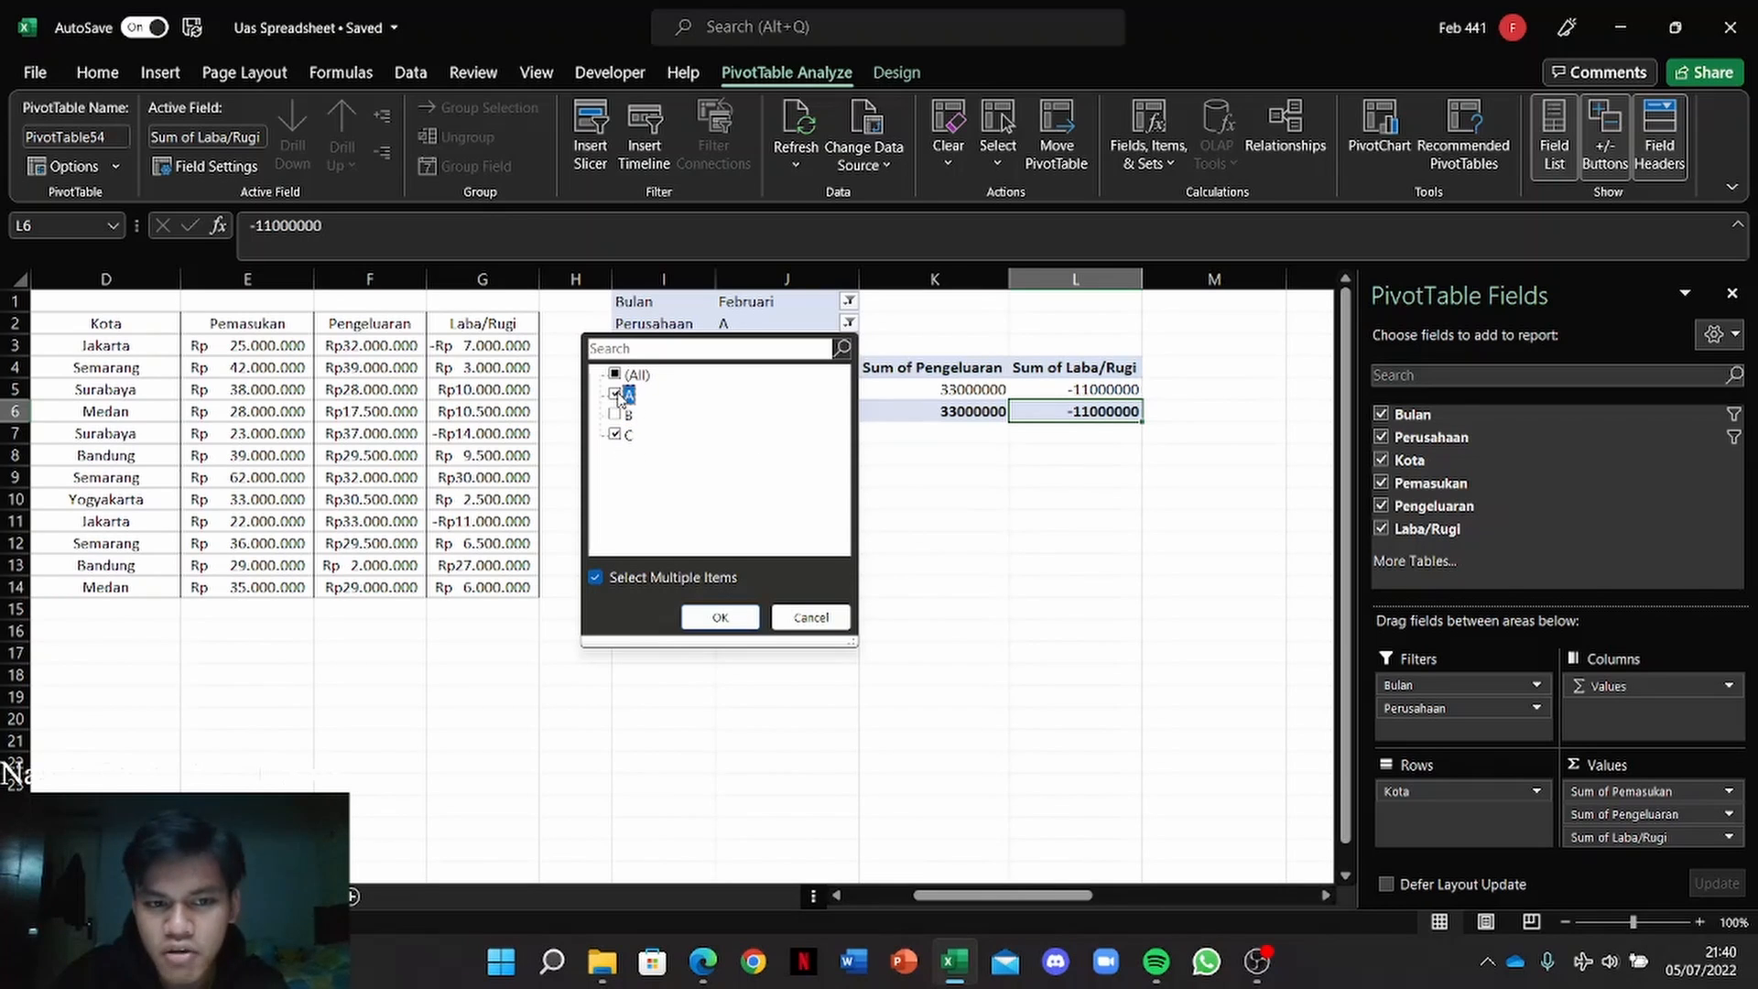
{"action": "left_click", "coordinate": [738, 619]}
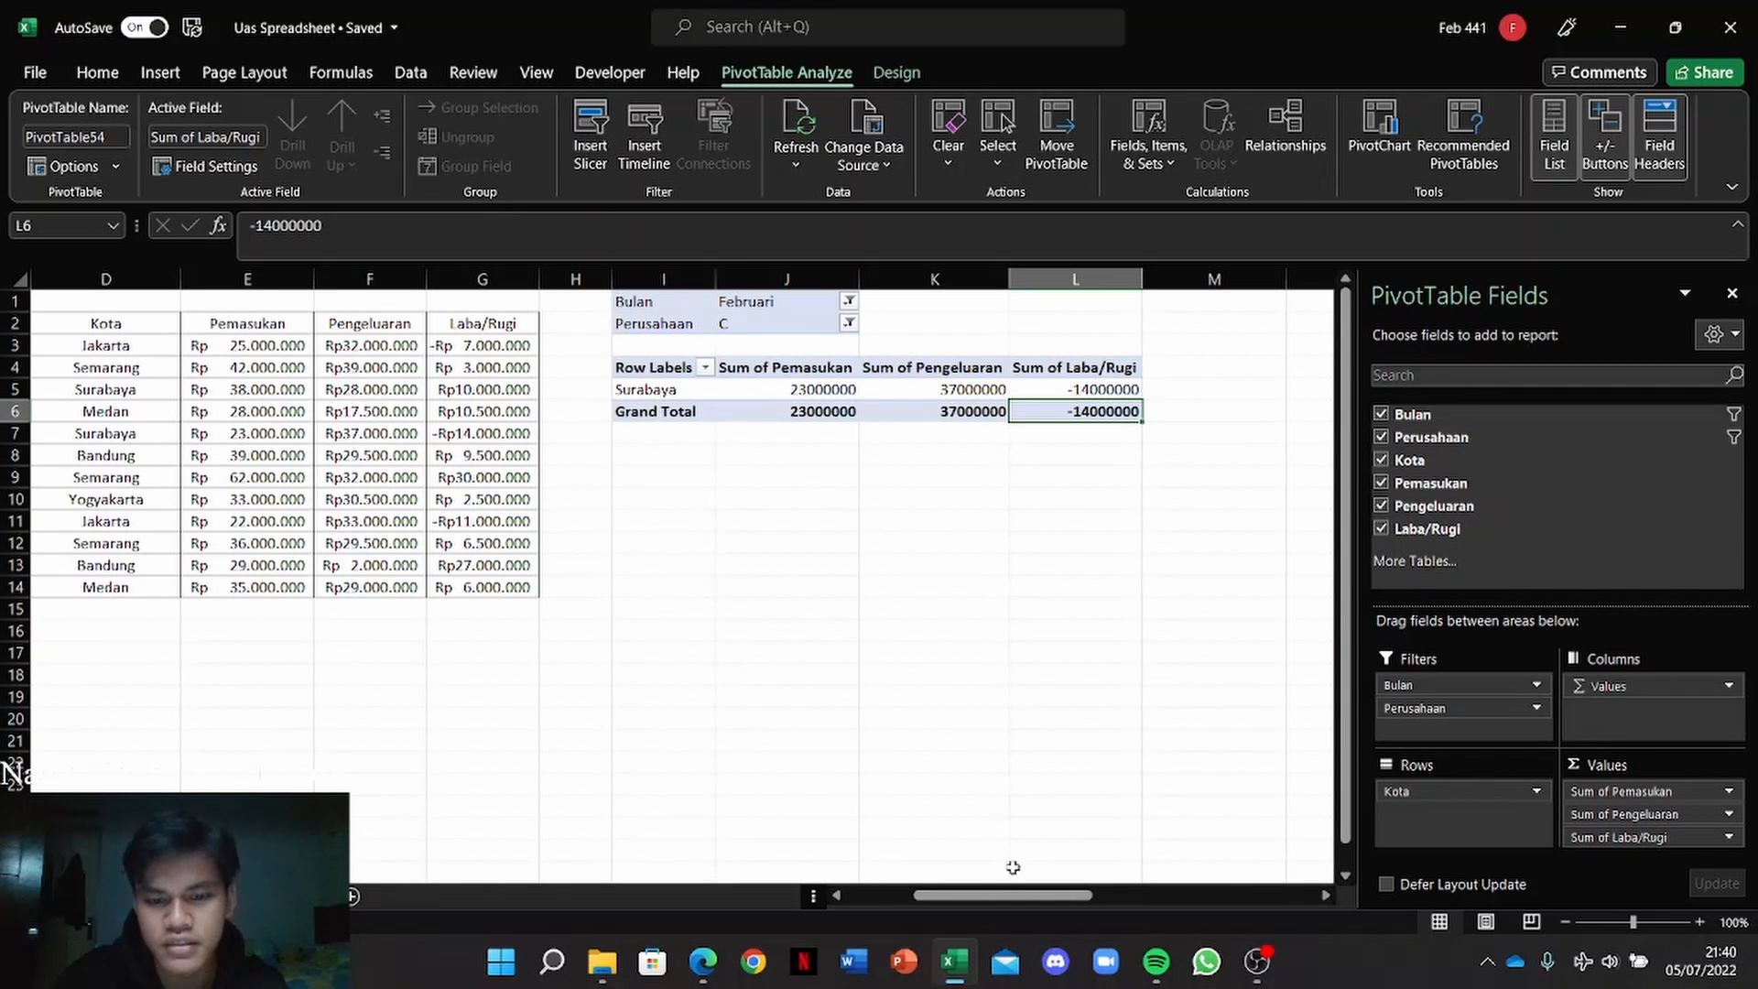
Step: Compare the filtered PivotTable for company C in Februari with the matching Surabaya row in the source table
{"action": "mouse_move", "coordinate": [1013, 897]}
{"action": "left_mouse_down"}
{"action": "mouse_move", "coordinate": [990, 897]}
{"action": "mouse_move", "coordinate": [1034, 897]}
{"action": "left_mouse_up"}
{"action": "scroll", "coordinate": [821, 735], "scroll_direction": "right", "scroll_amount": 1}
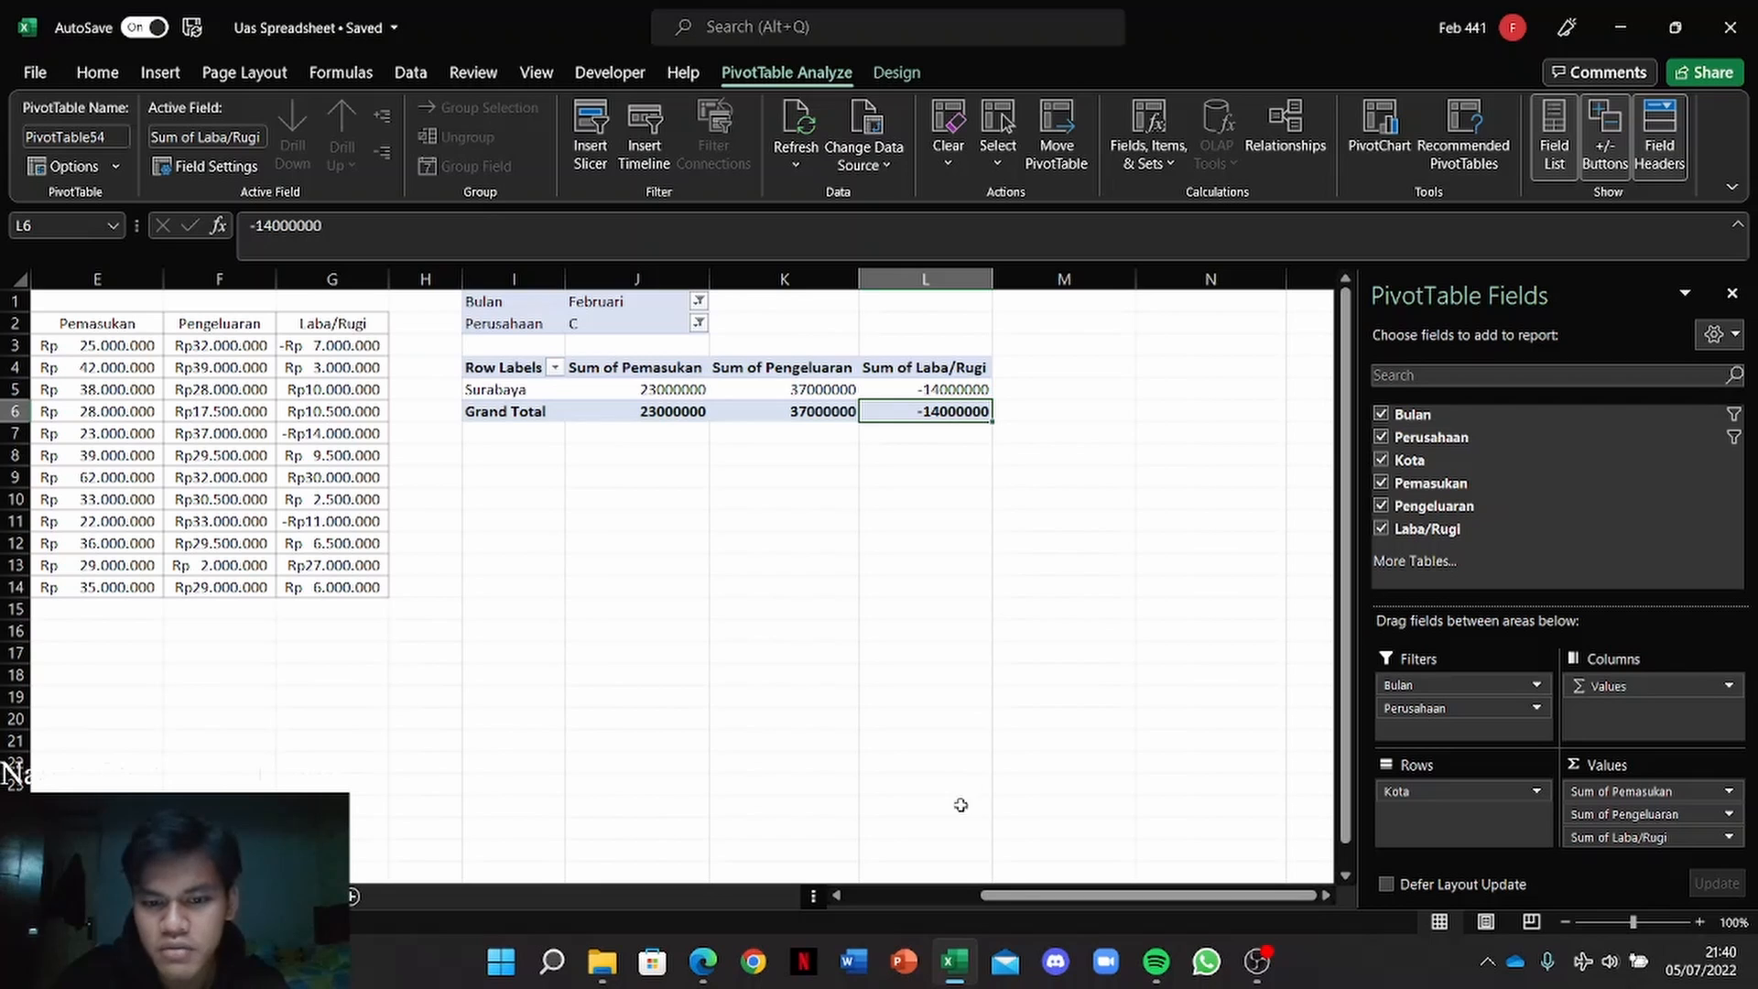
{"action": "left_click_drag", "start_coordinate": [1024, 904], "coordinate": [872, 900]}
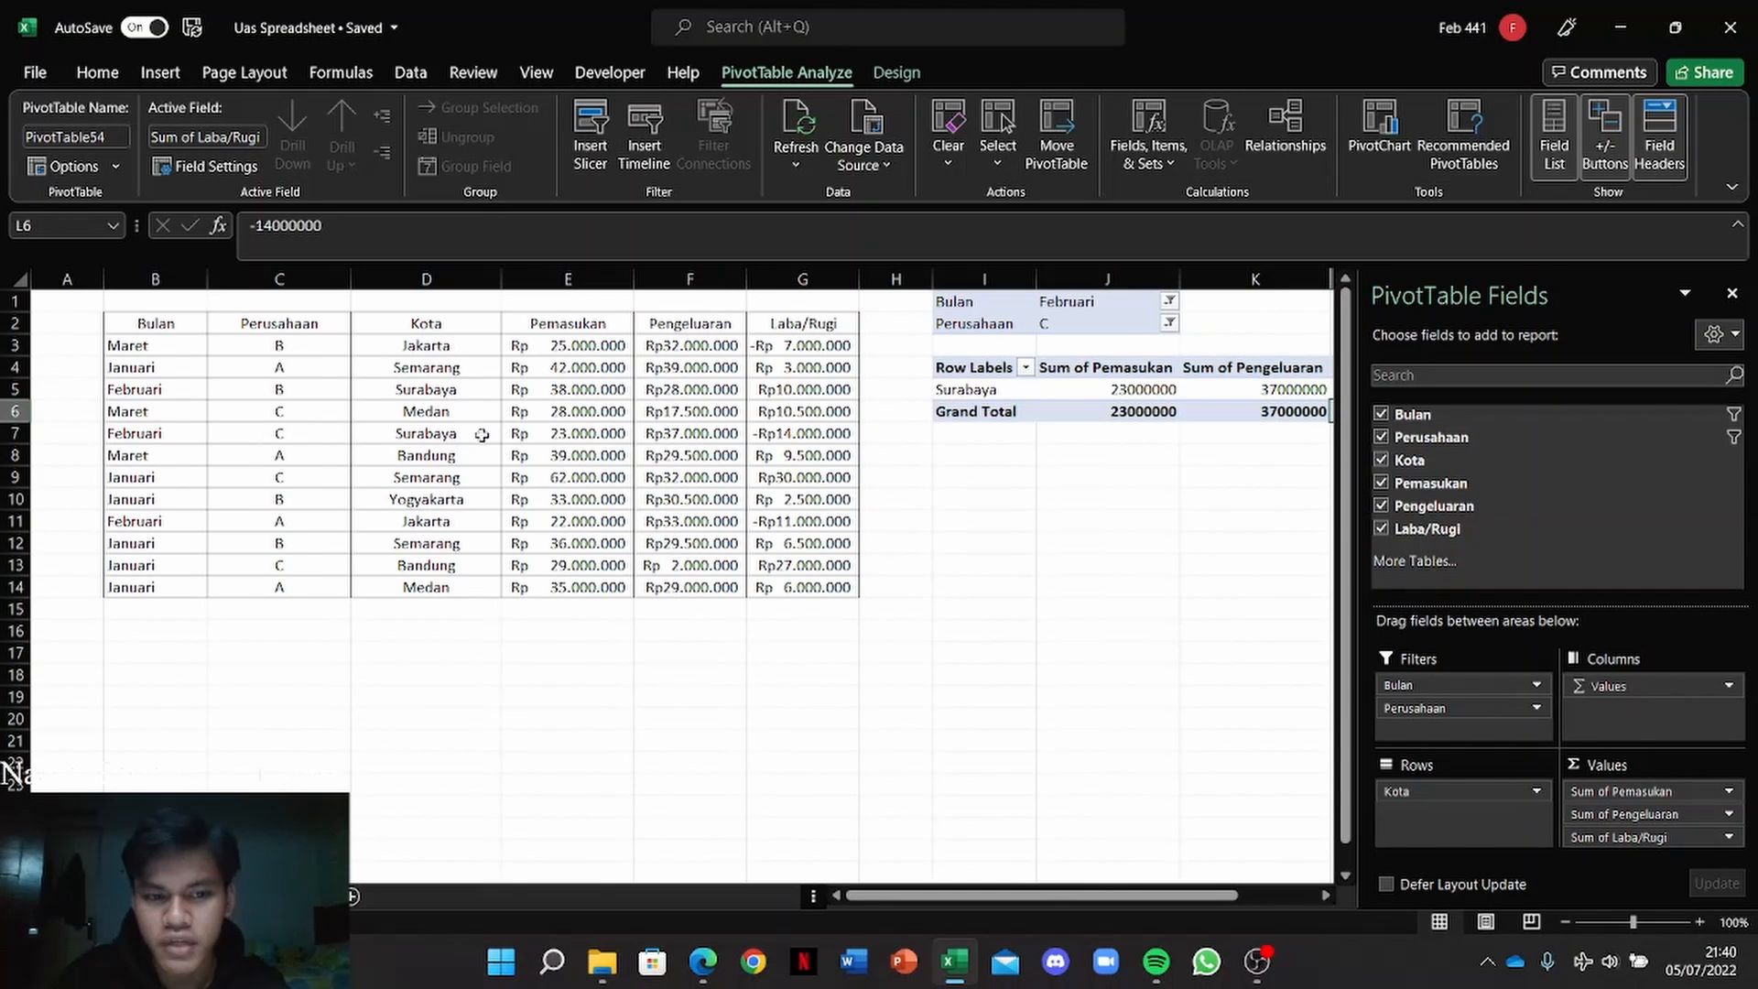
{"action": "left_click", "coordinate": [799, 431]}
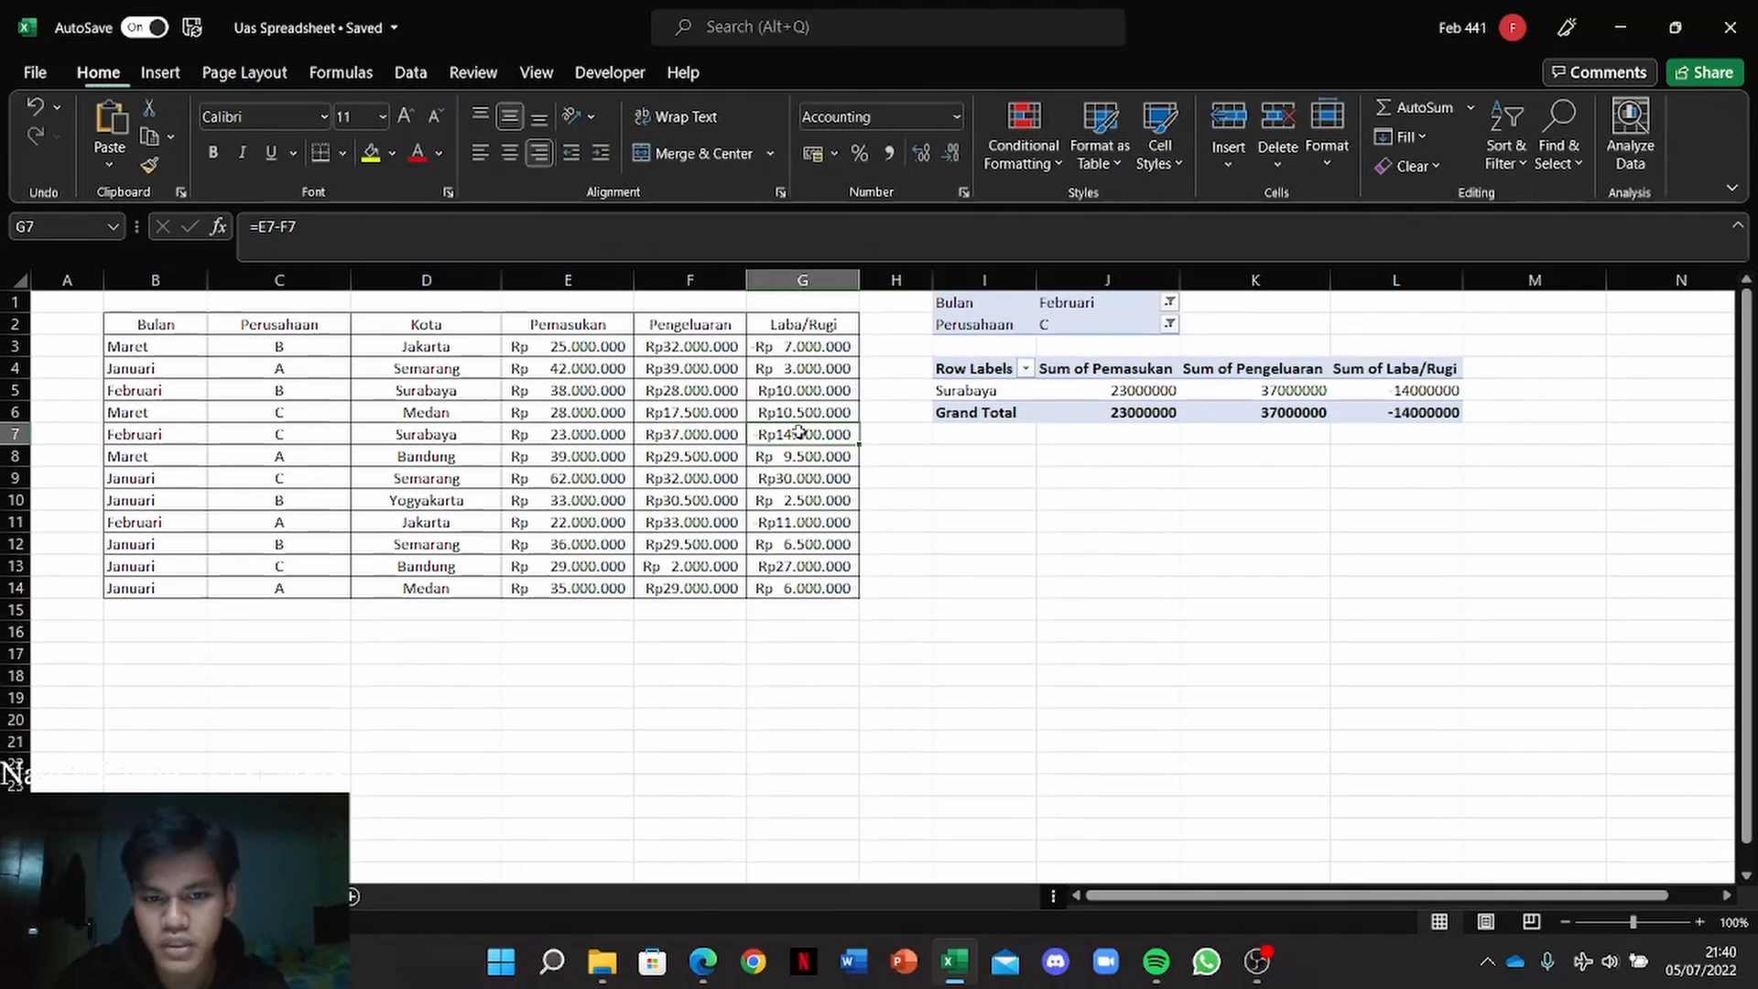
{"action": "left_click", "coordinate": [948, 367]}
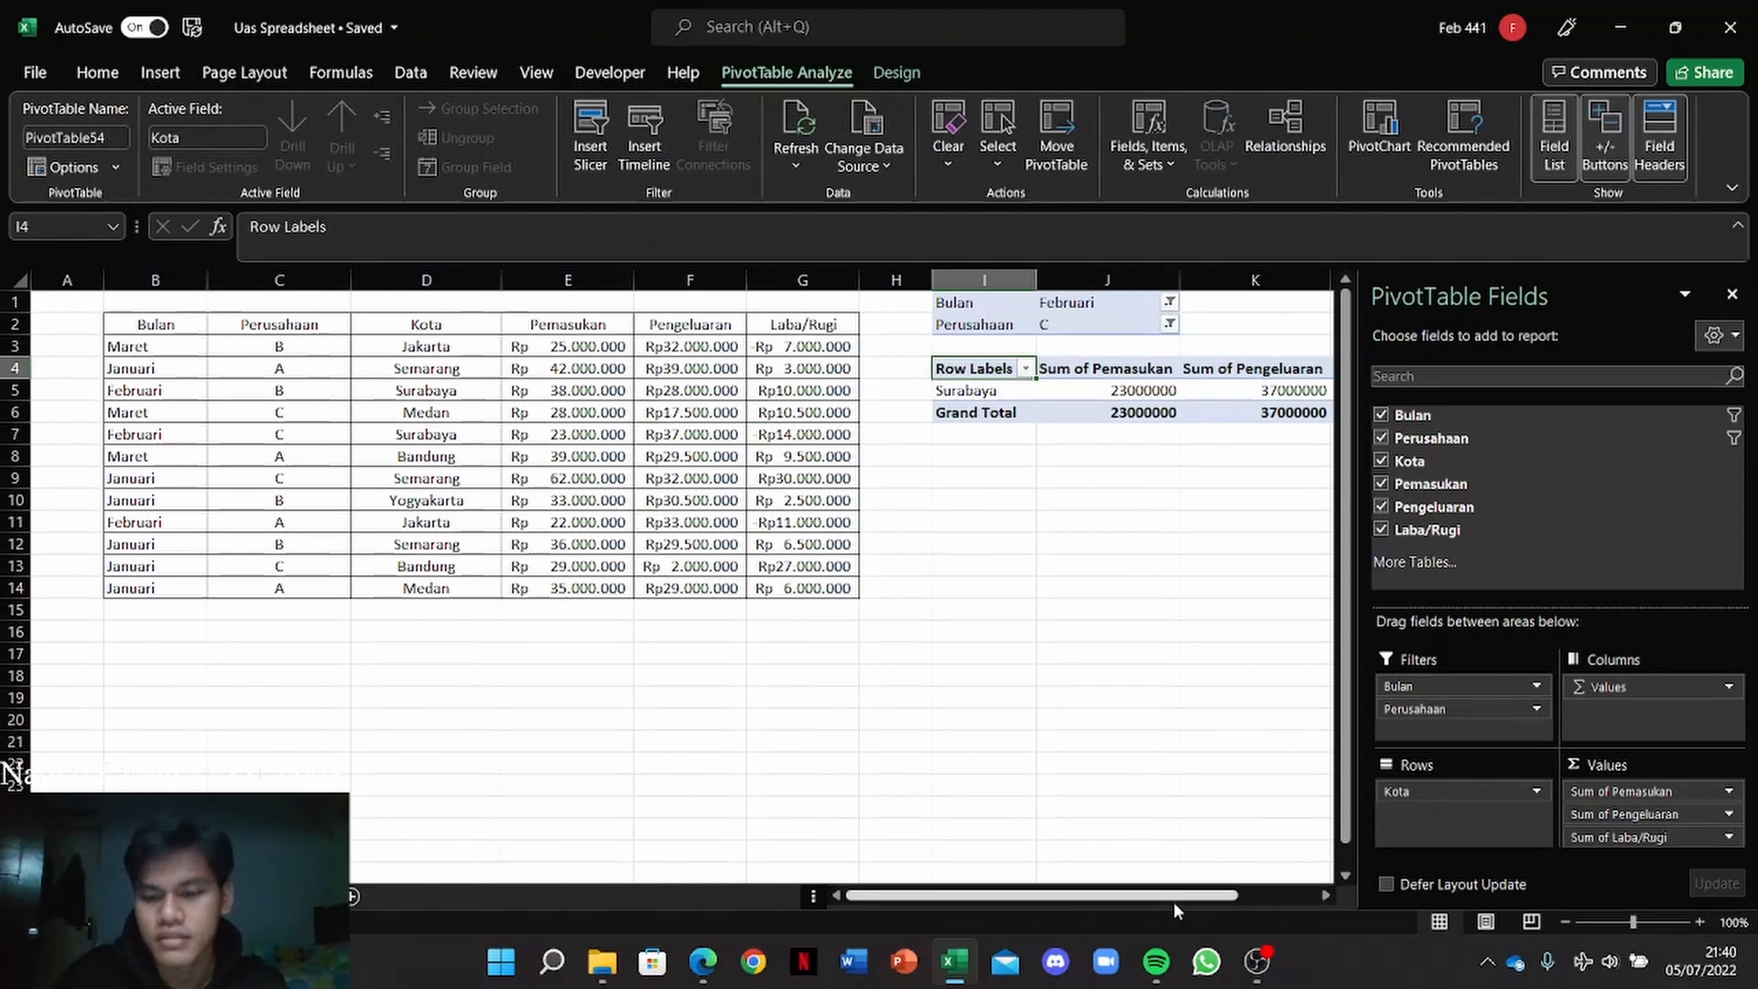
{"action": "mouse_move", "coordinate": [1173, 897]}
{"action": "left_mouse_down"}
{"action": "mouse_move", "coordinate": [1260, 907]}
{"action": "mouse_move", "coordinate": [1201, 898]}
{"action": "left_mouse_up"}
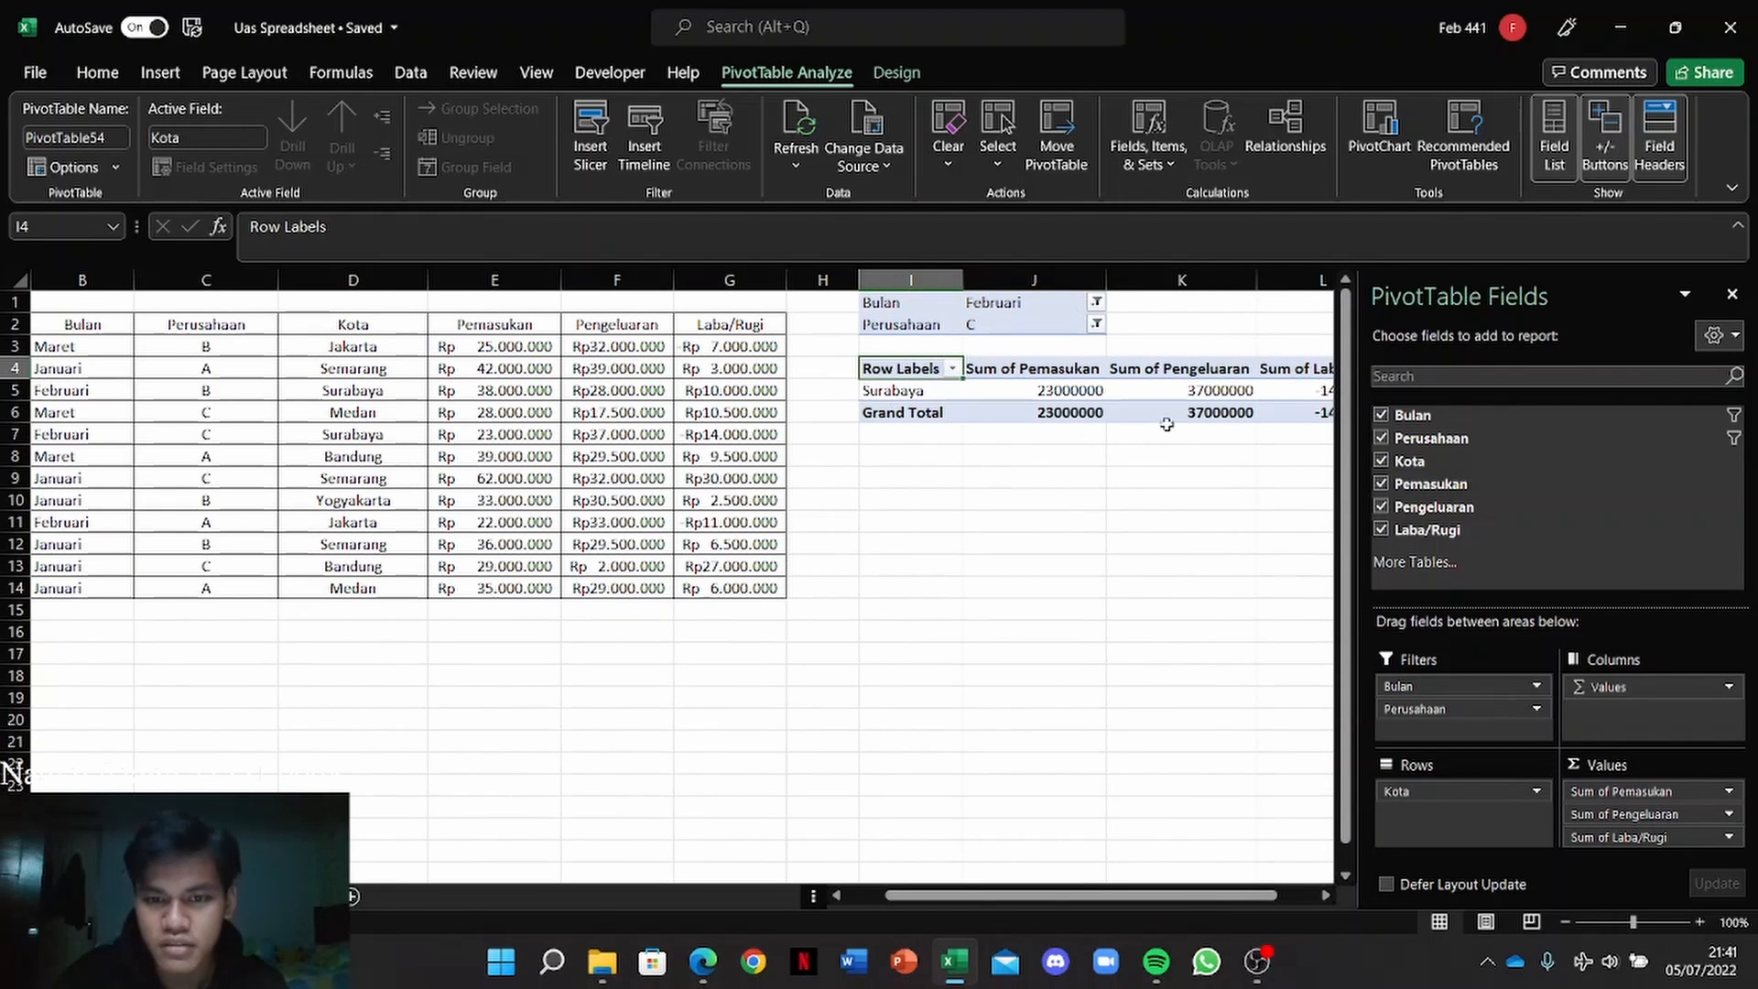
{"action": "left_click_drag", "start_coordinate": [1081, 896], "coordinate": [1041, 896]}
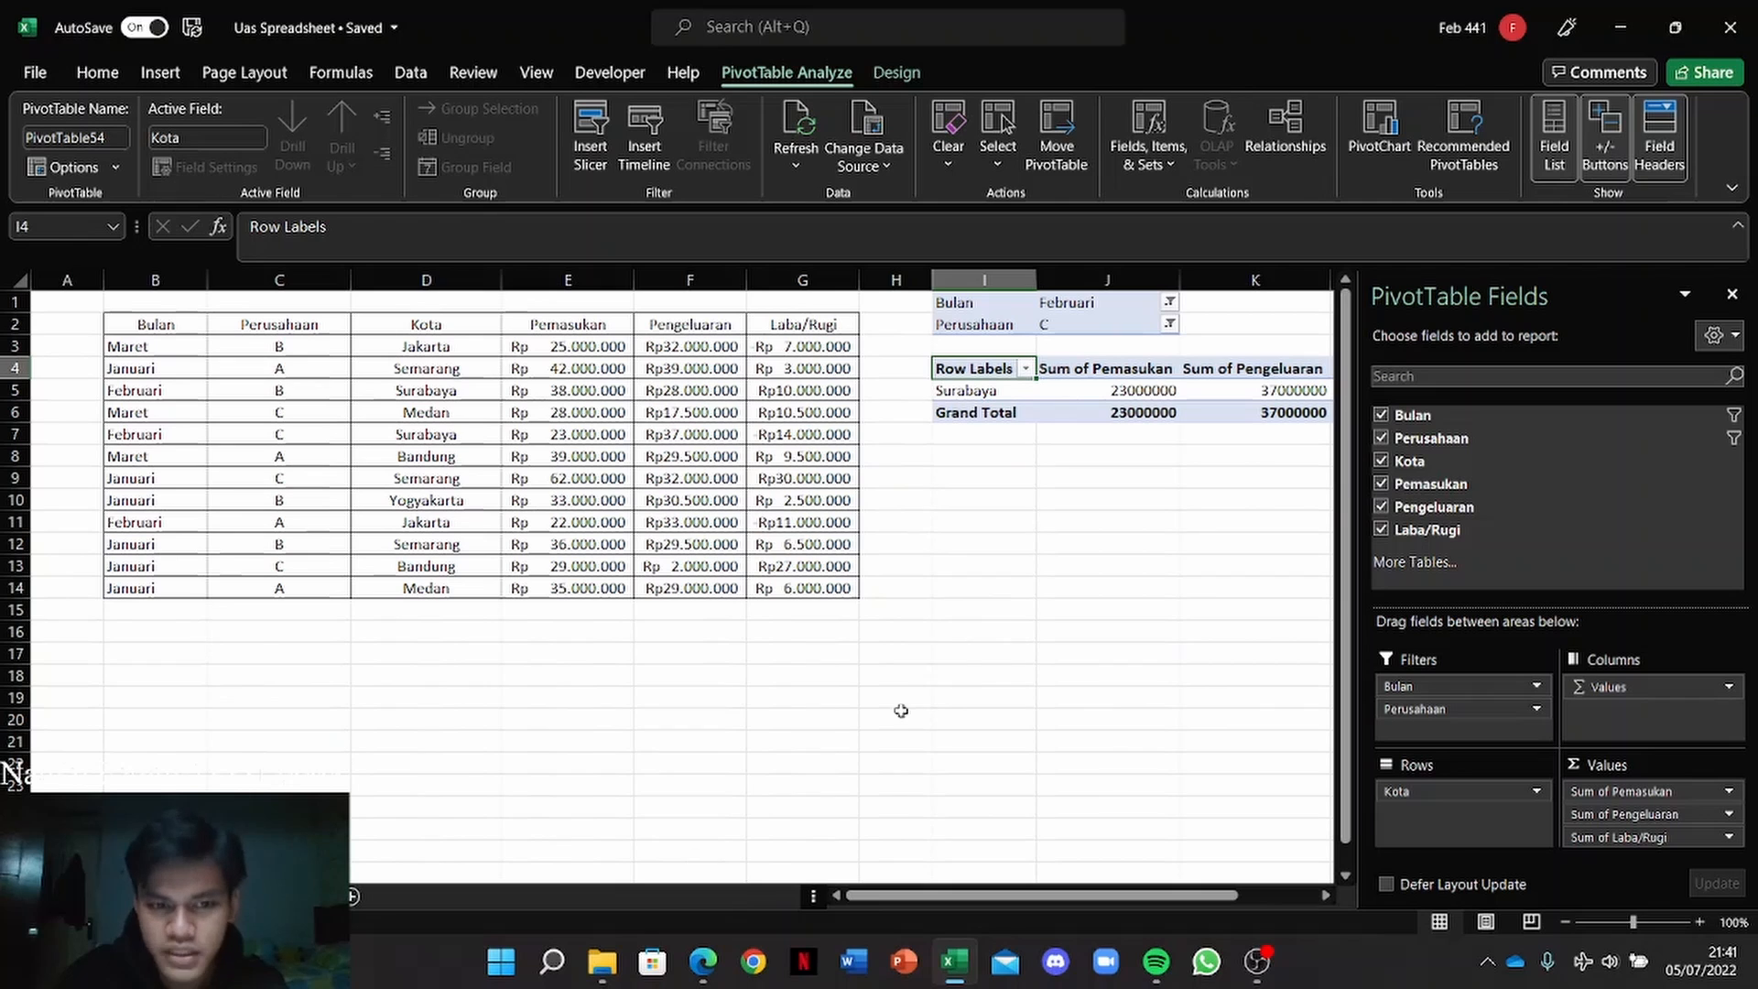
{"action": "left_click_drag", "start_coordinate": [1116, 902], "coordinate": [1155, 879]}
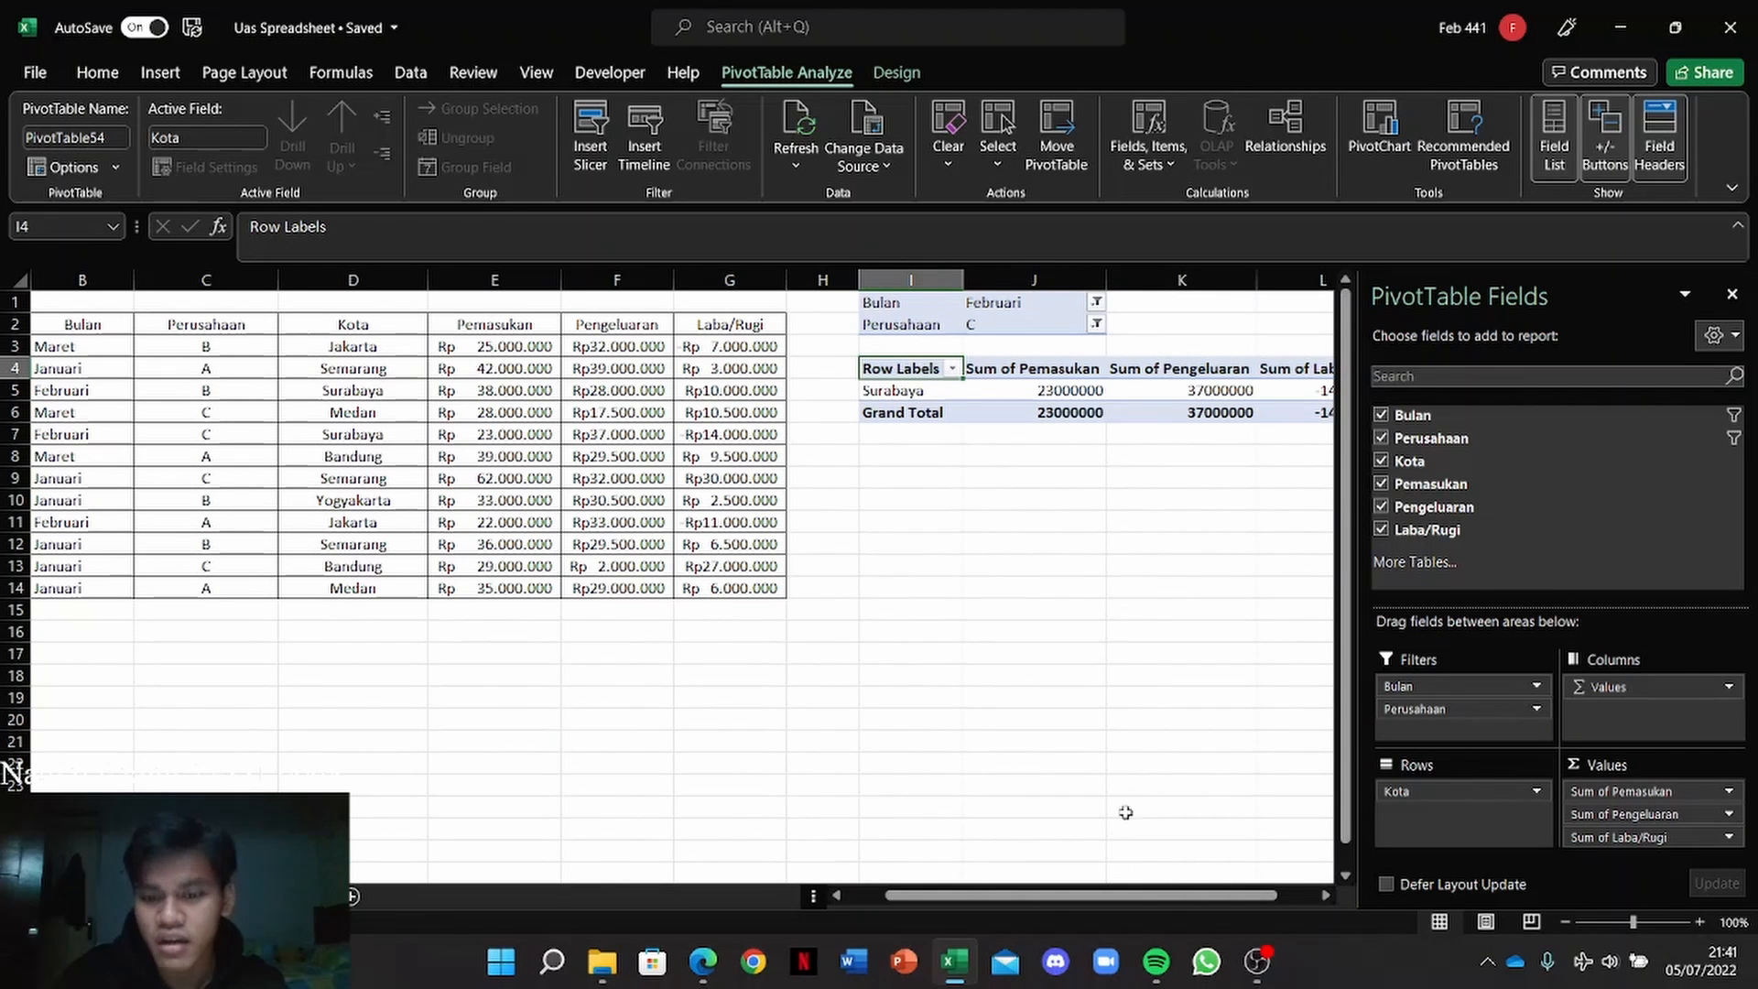
{"action": "left_click_drag", "start_coordinate": [1112, 906], "coordinate": [1074, 907]}
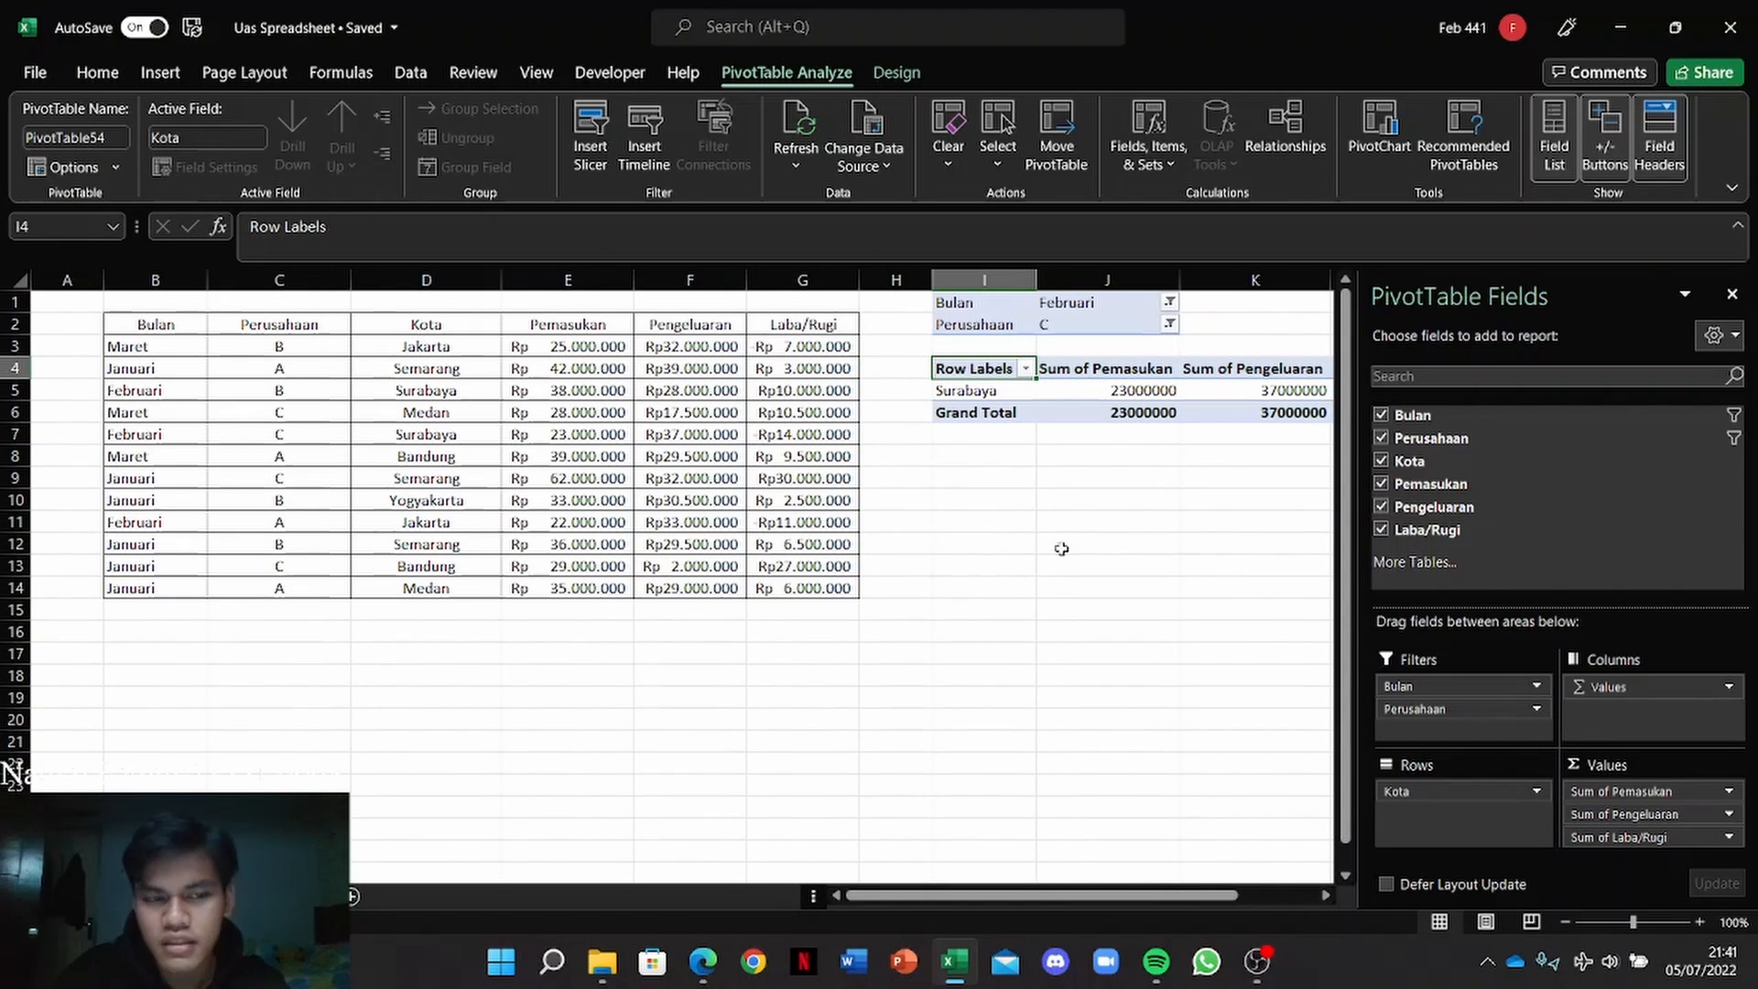
{"action": "left_click", "coordinate": [1000, 544]}
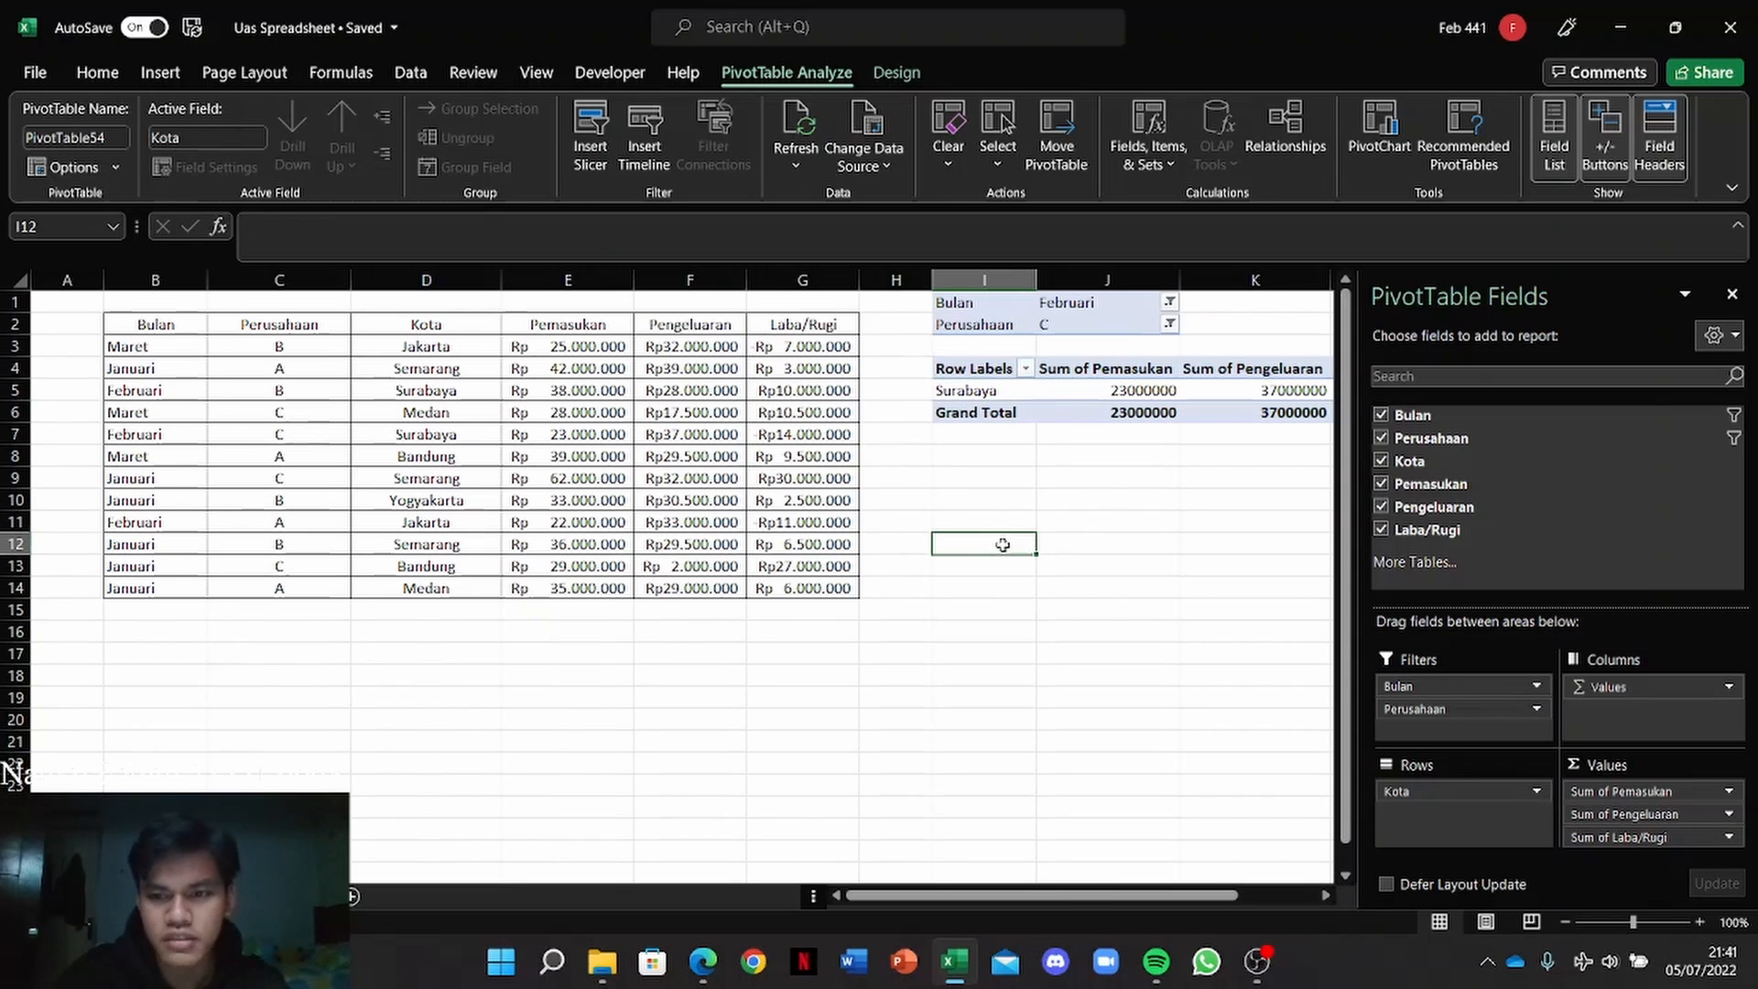
{"action": "left_click", "coordinate": [599, 634]}
{"action": "left_click", "coordinate": [1007, 612]}
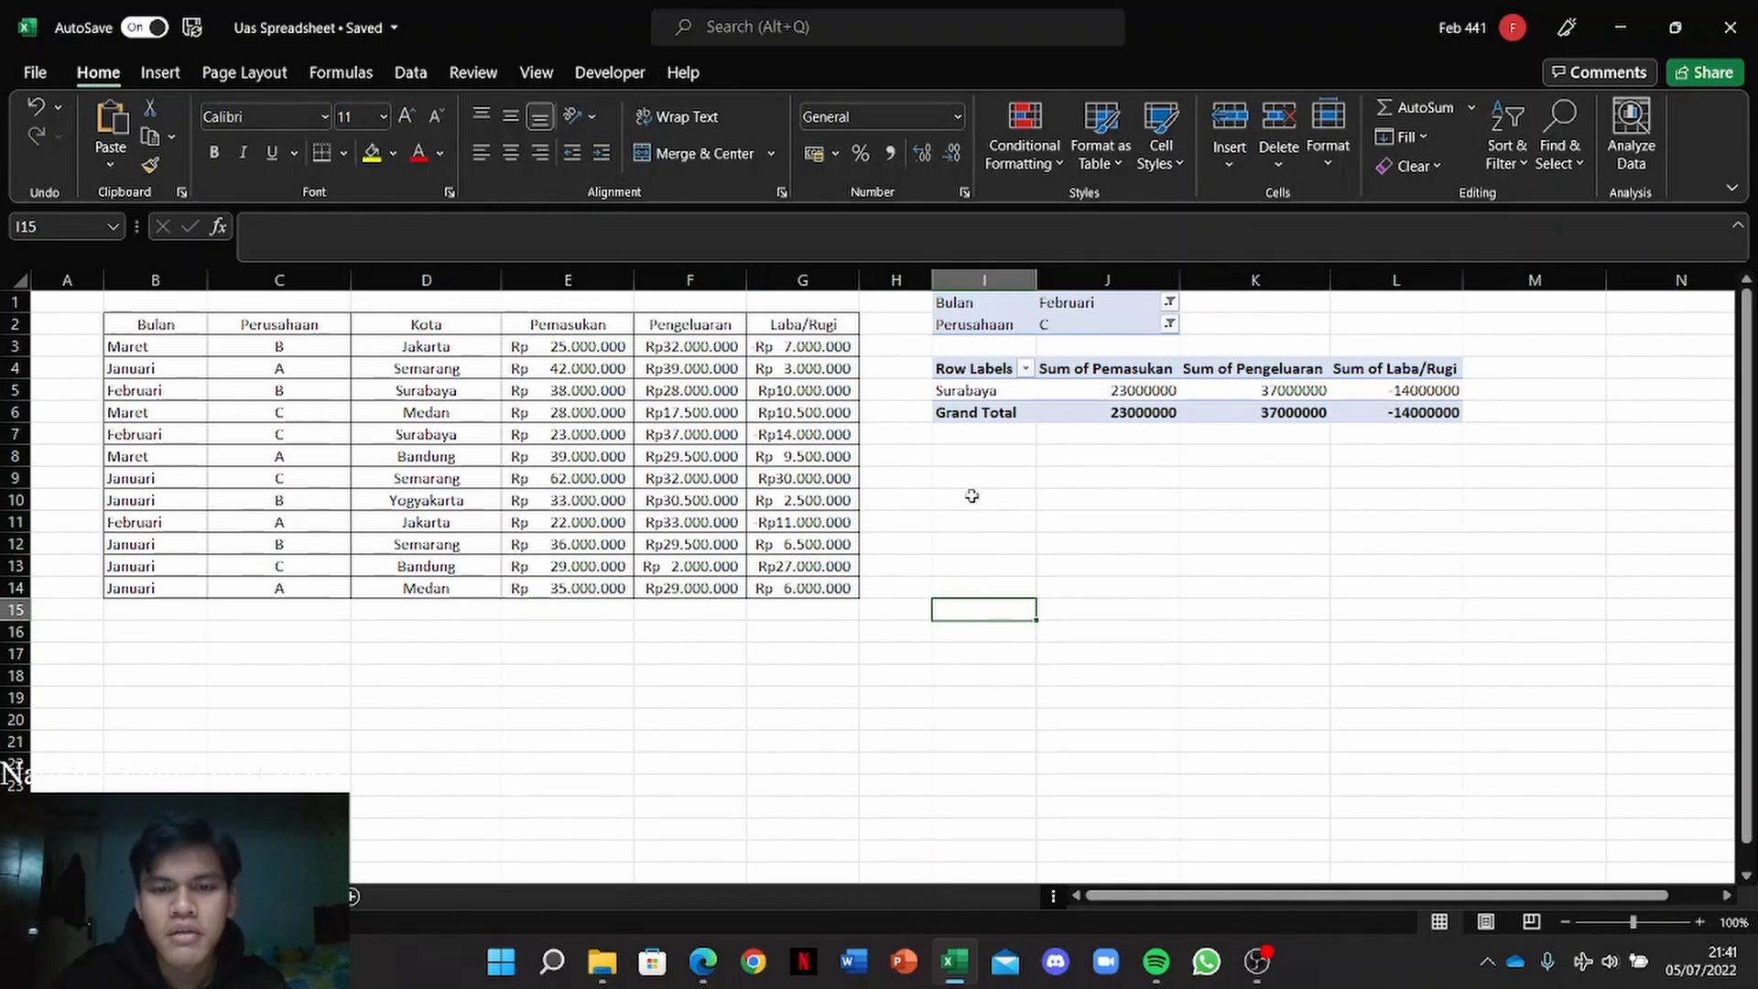
{"action": "left_click", "coordinate": [163, 75]}
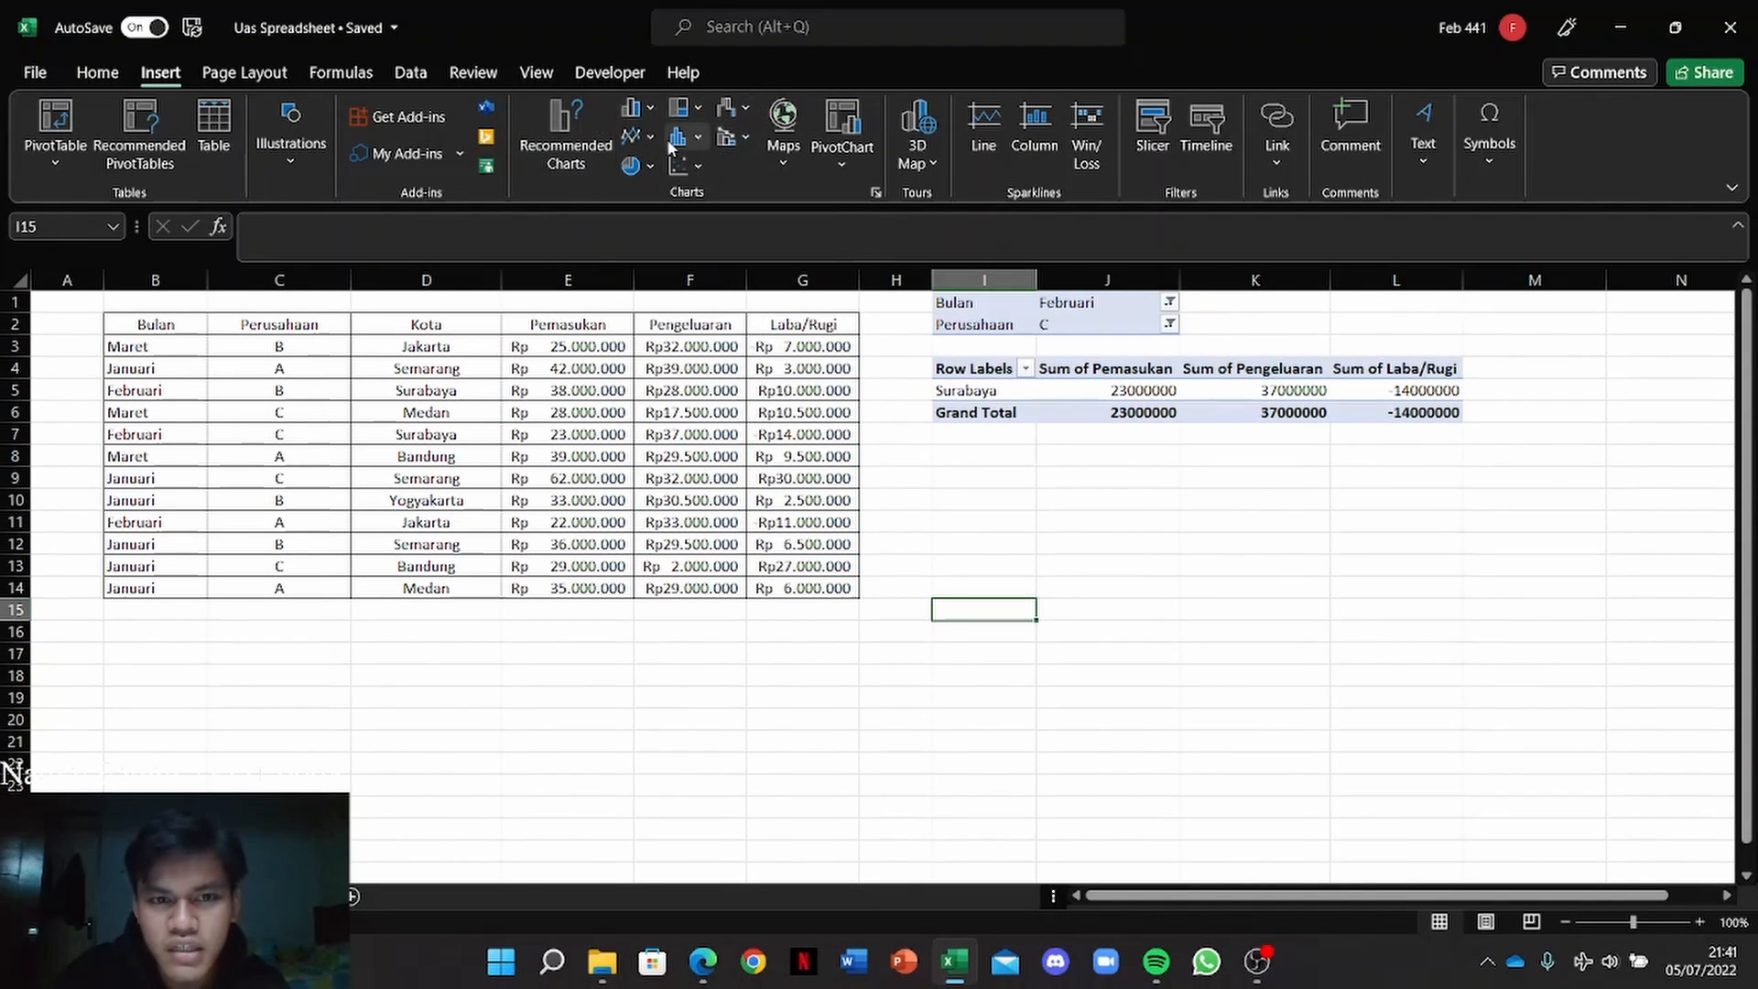
{"action": "left_click", "coordinate": [875, 195]}
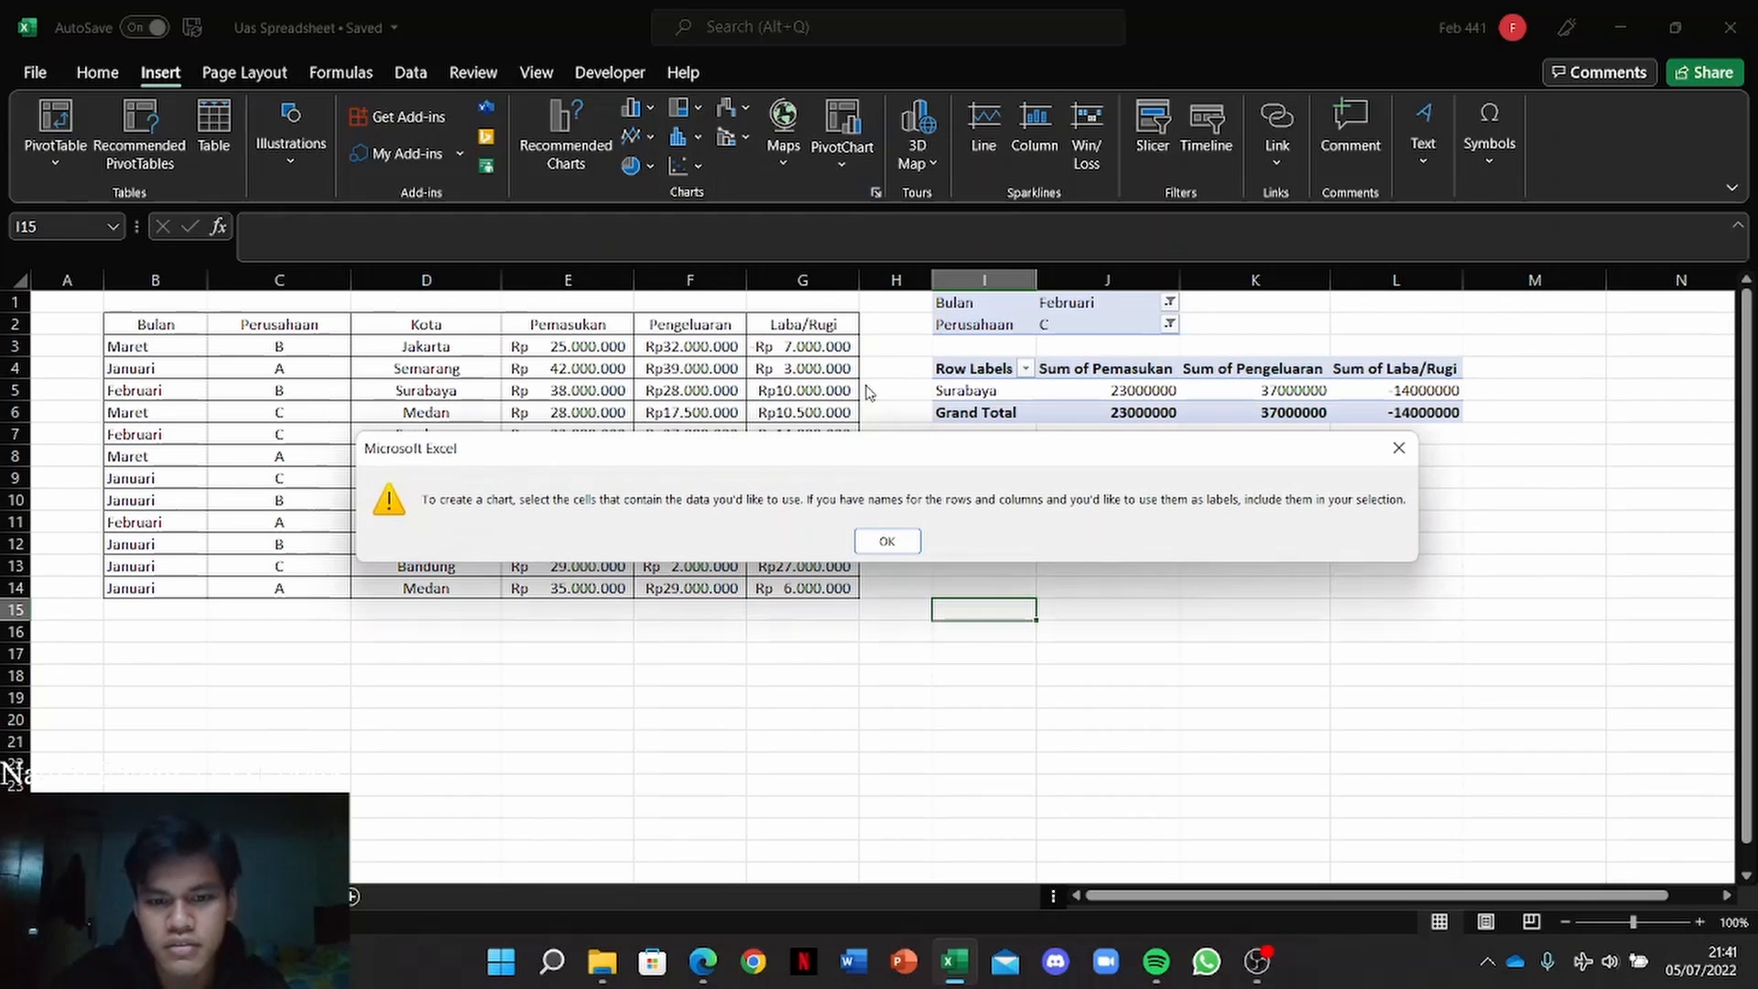
{"action": "left_click", "coordinate": [884, 541]}
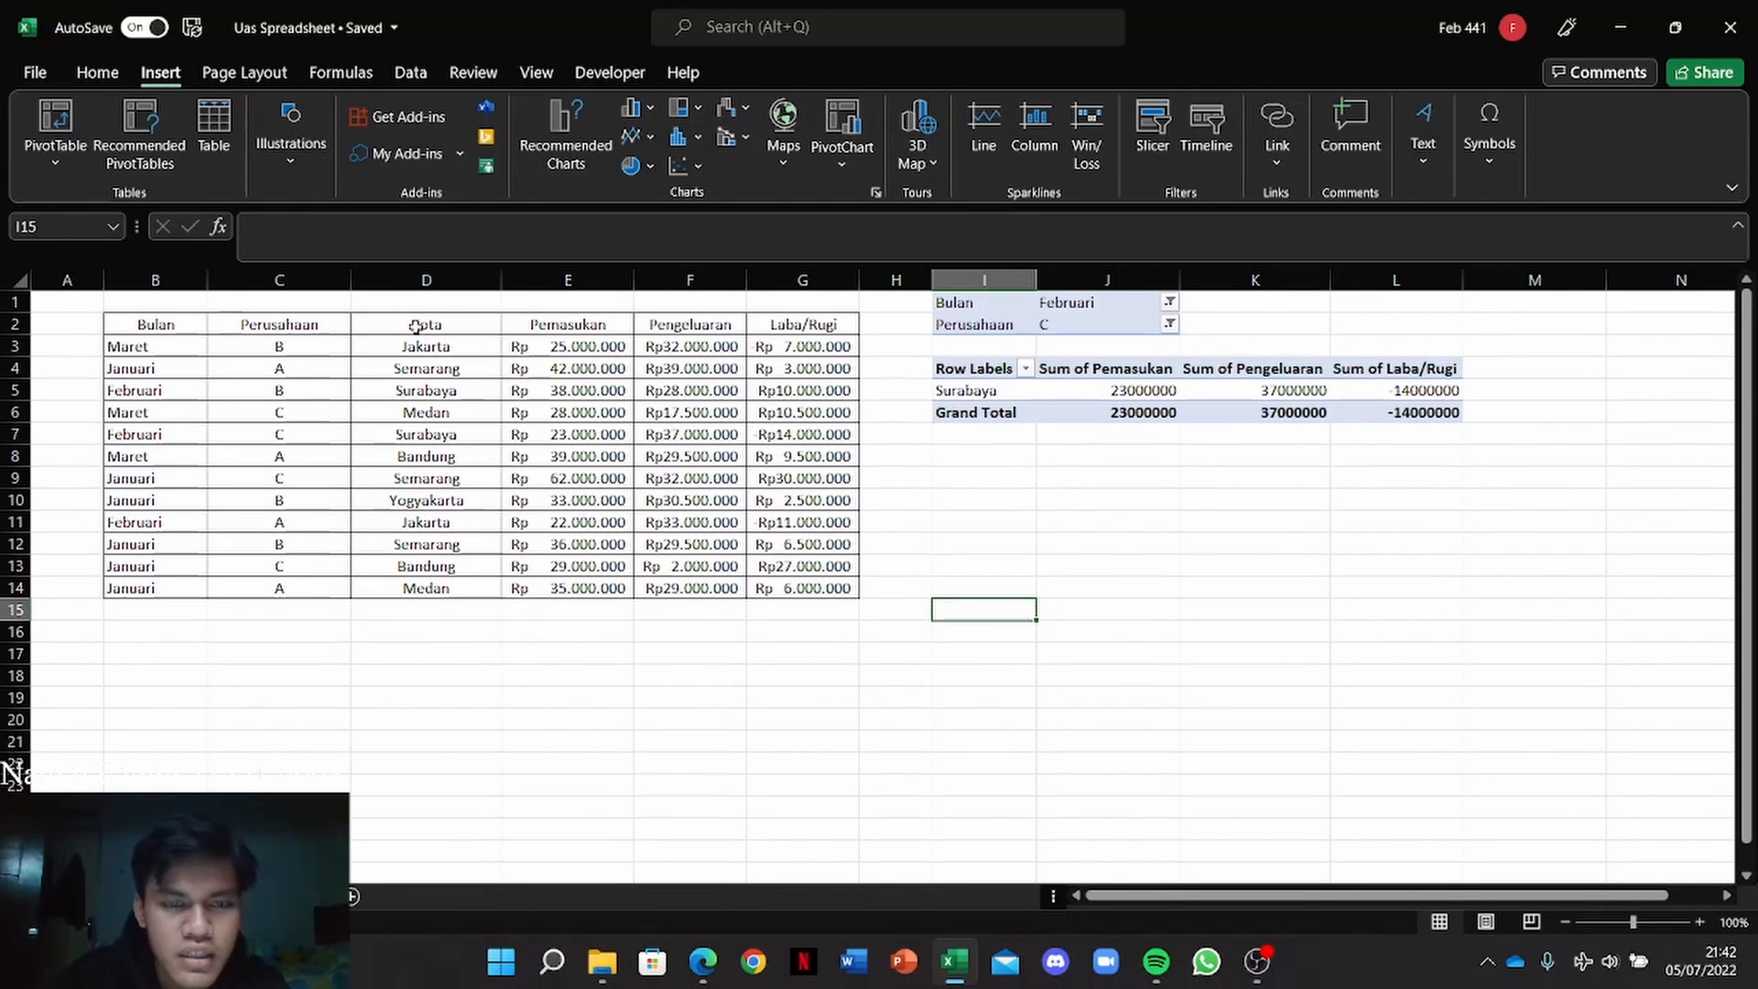
{"action": "left_click", "coordinate": [994, 510]}
{"action": "left_click", "coordinate": [1005, 474]}
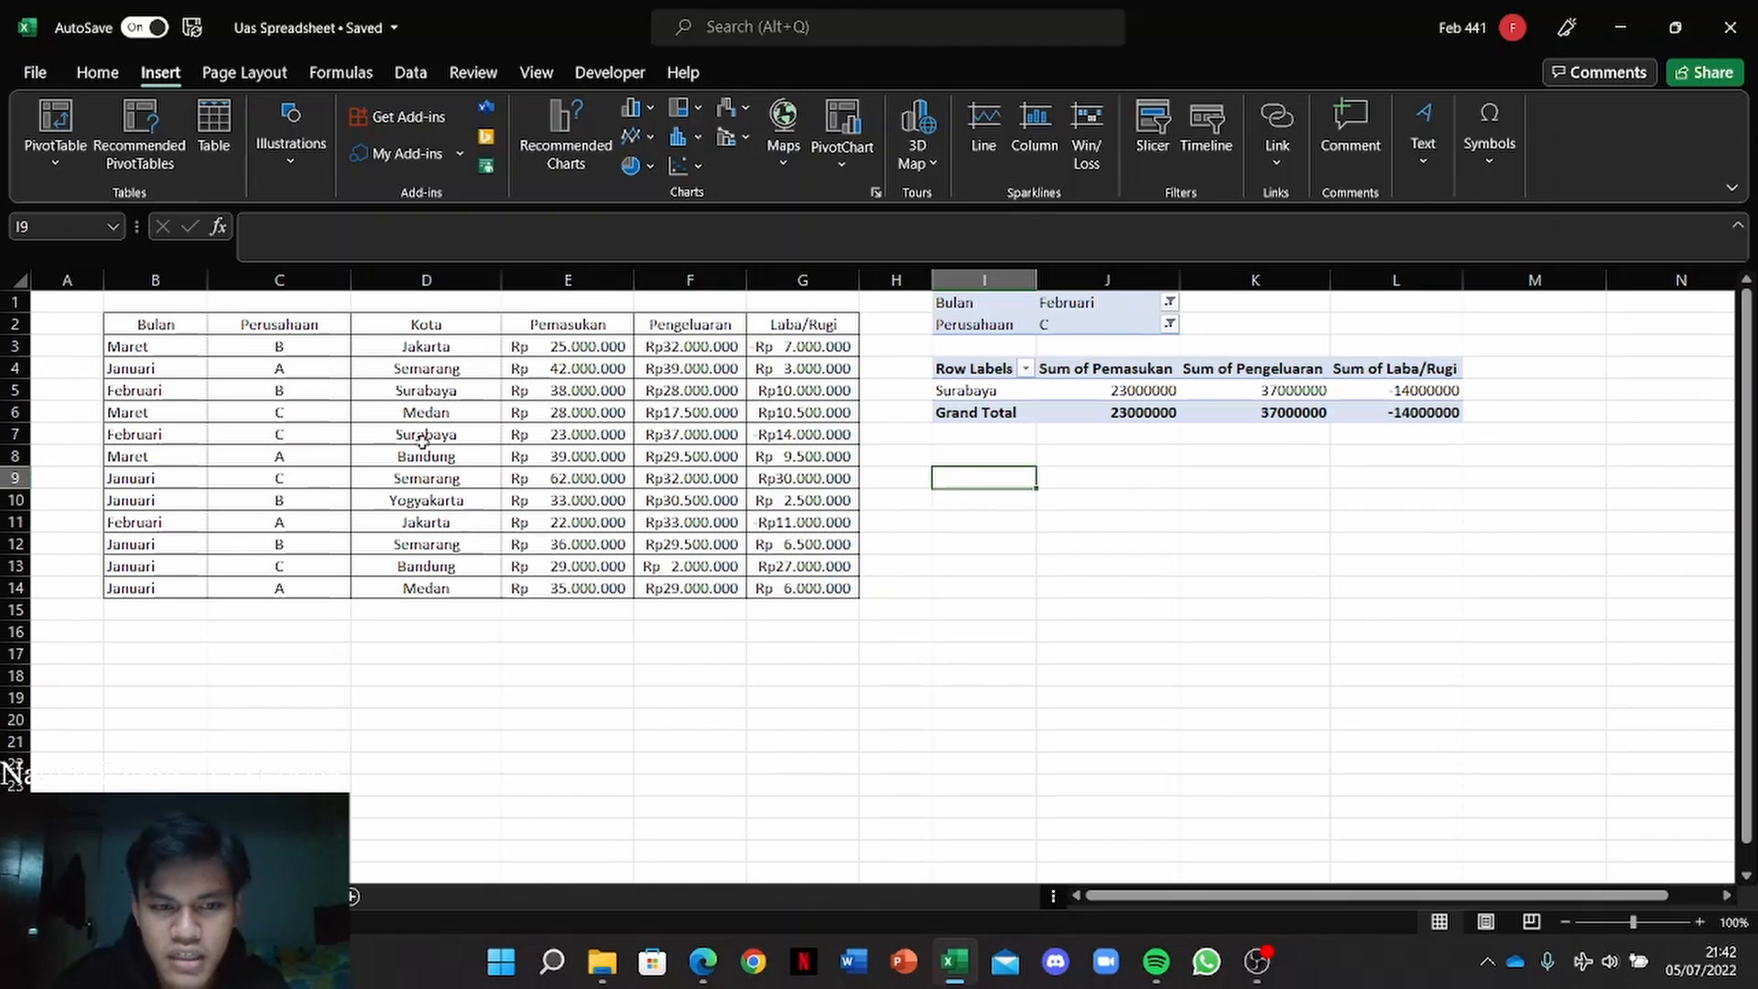
Step: Select the source table B2:G14 including its headers and show the Quick Analysis chart suggestions for it
{"action": "left_click", "coordinate": [149, 324]}
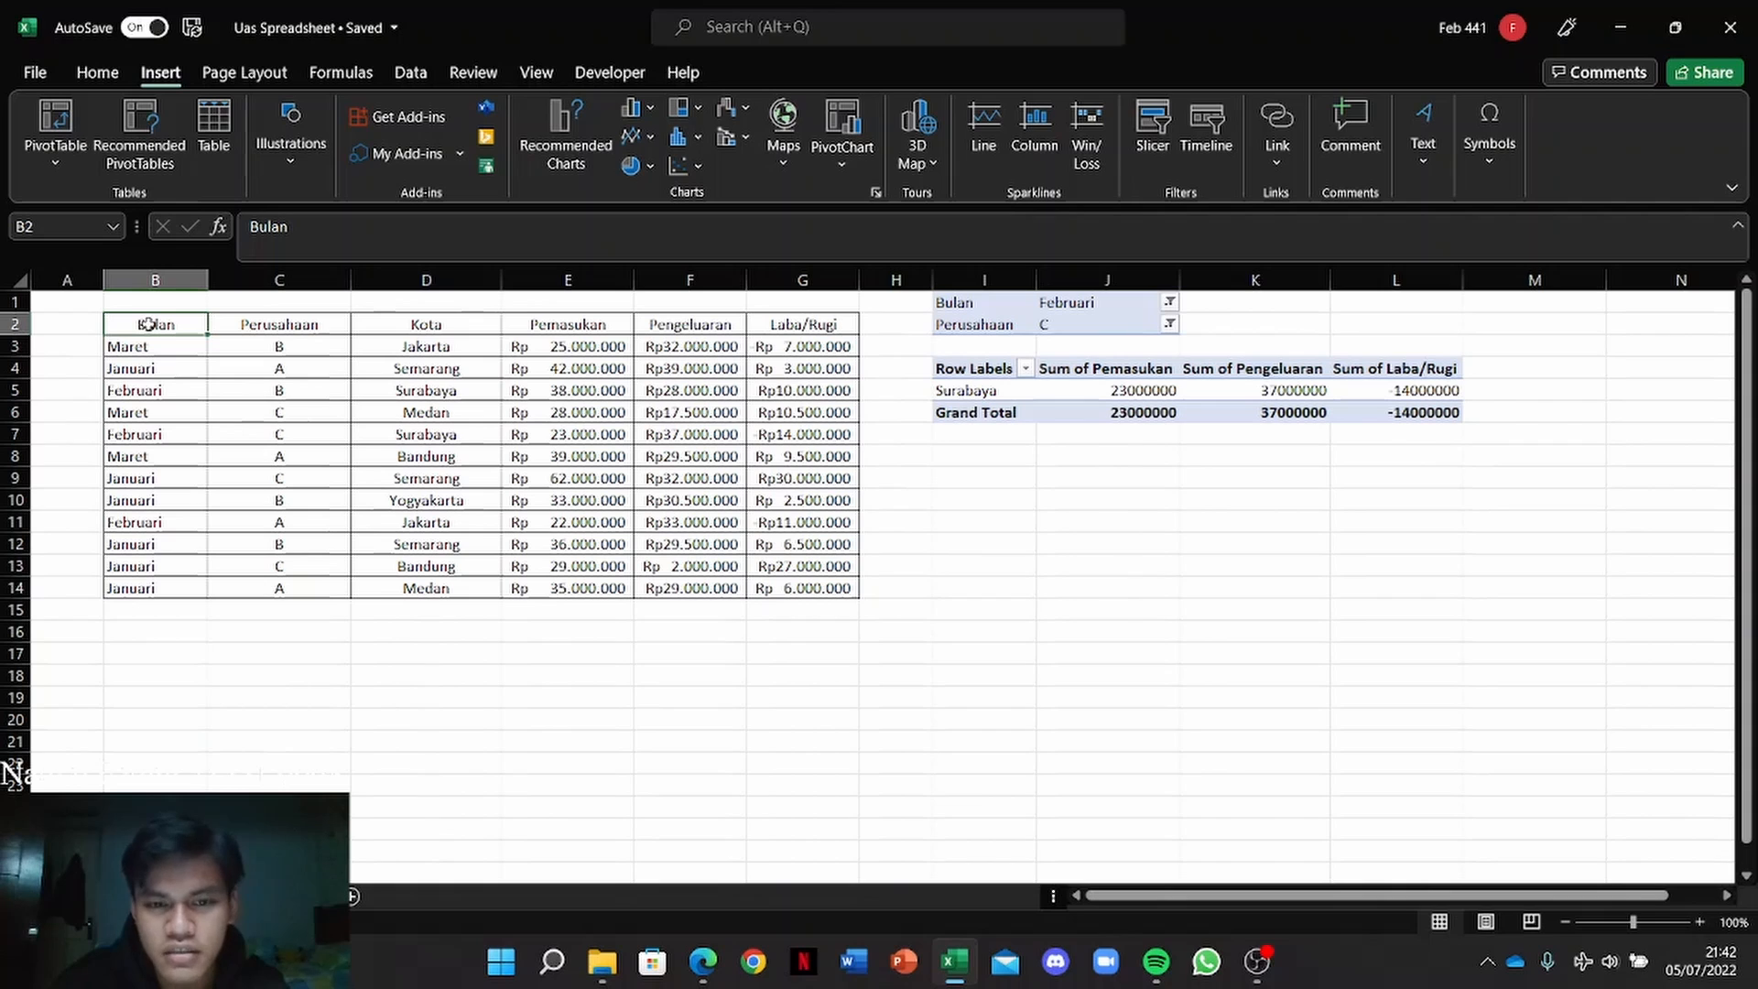
{"action": "left_click_drag", "start_coordinate": [149, 324], "coordinate": [772, 590]}
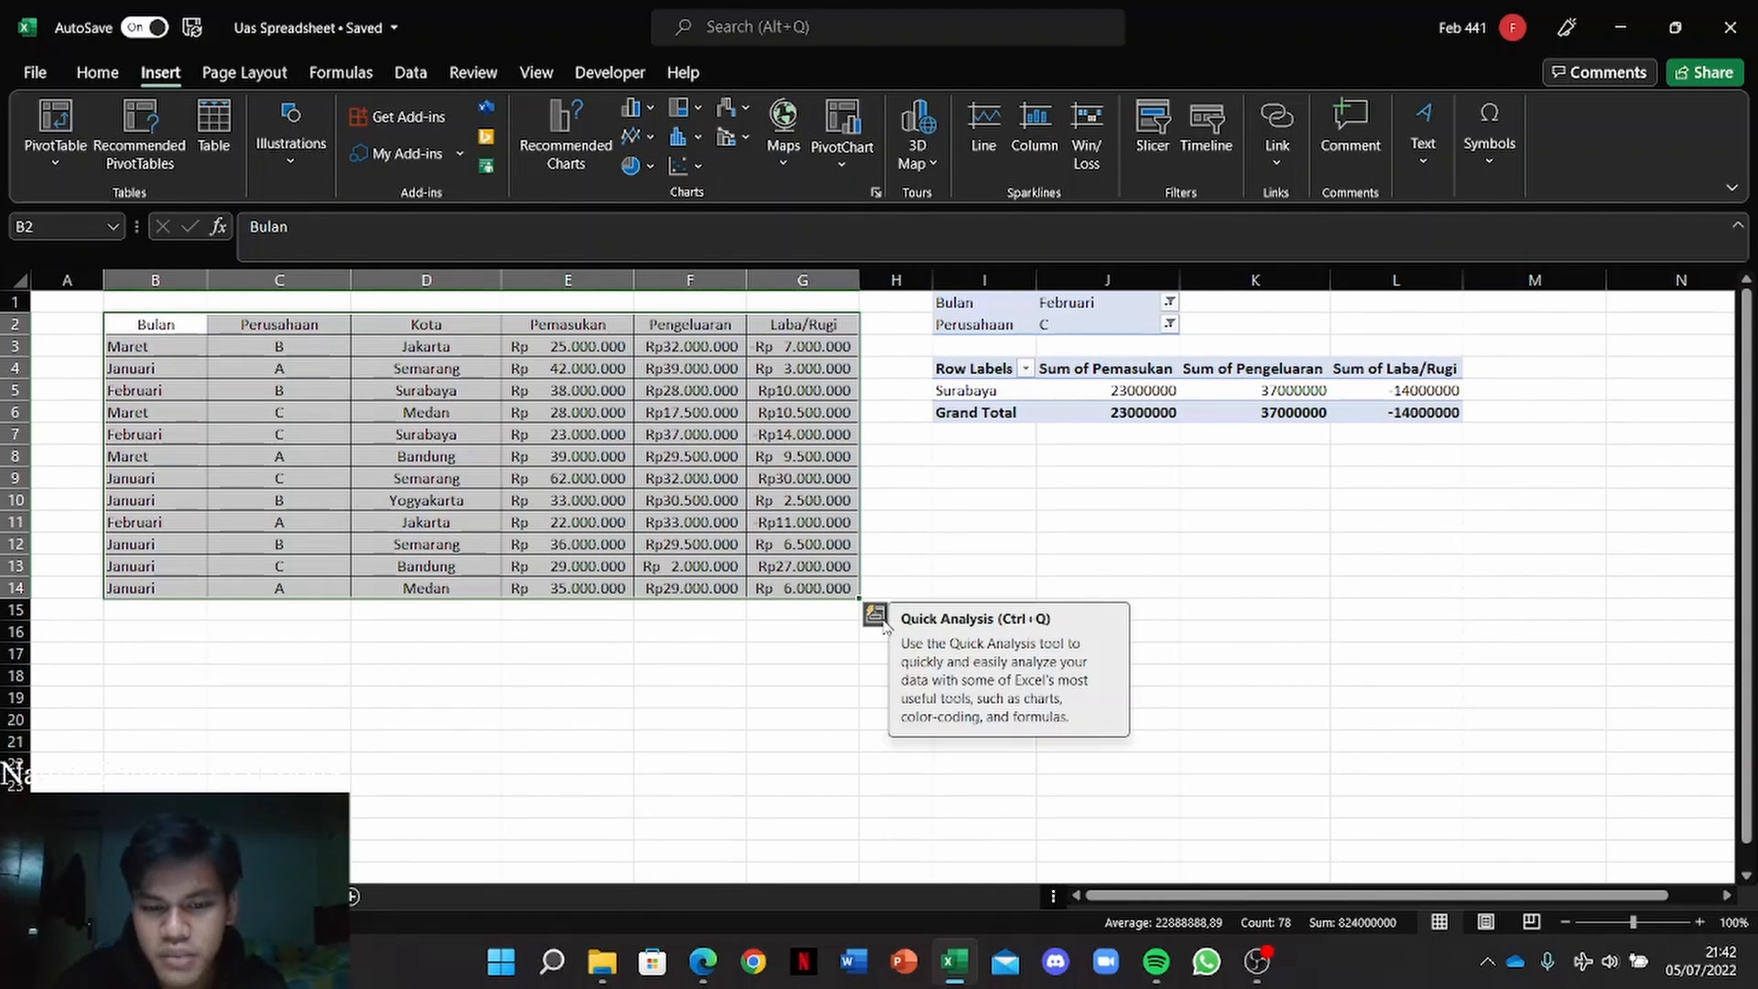
{"action": "left_click", "coordinate": [877, 616]}
{"action": "left_click", "coordinate": [765, 667]}
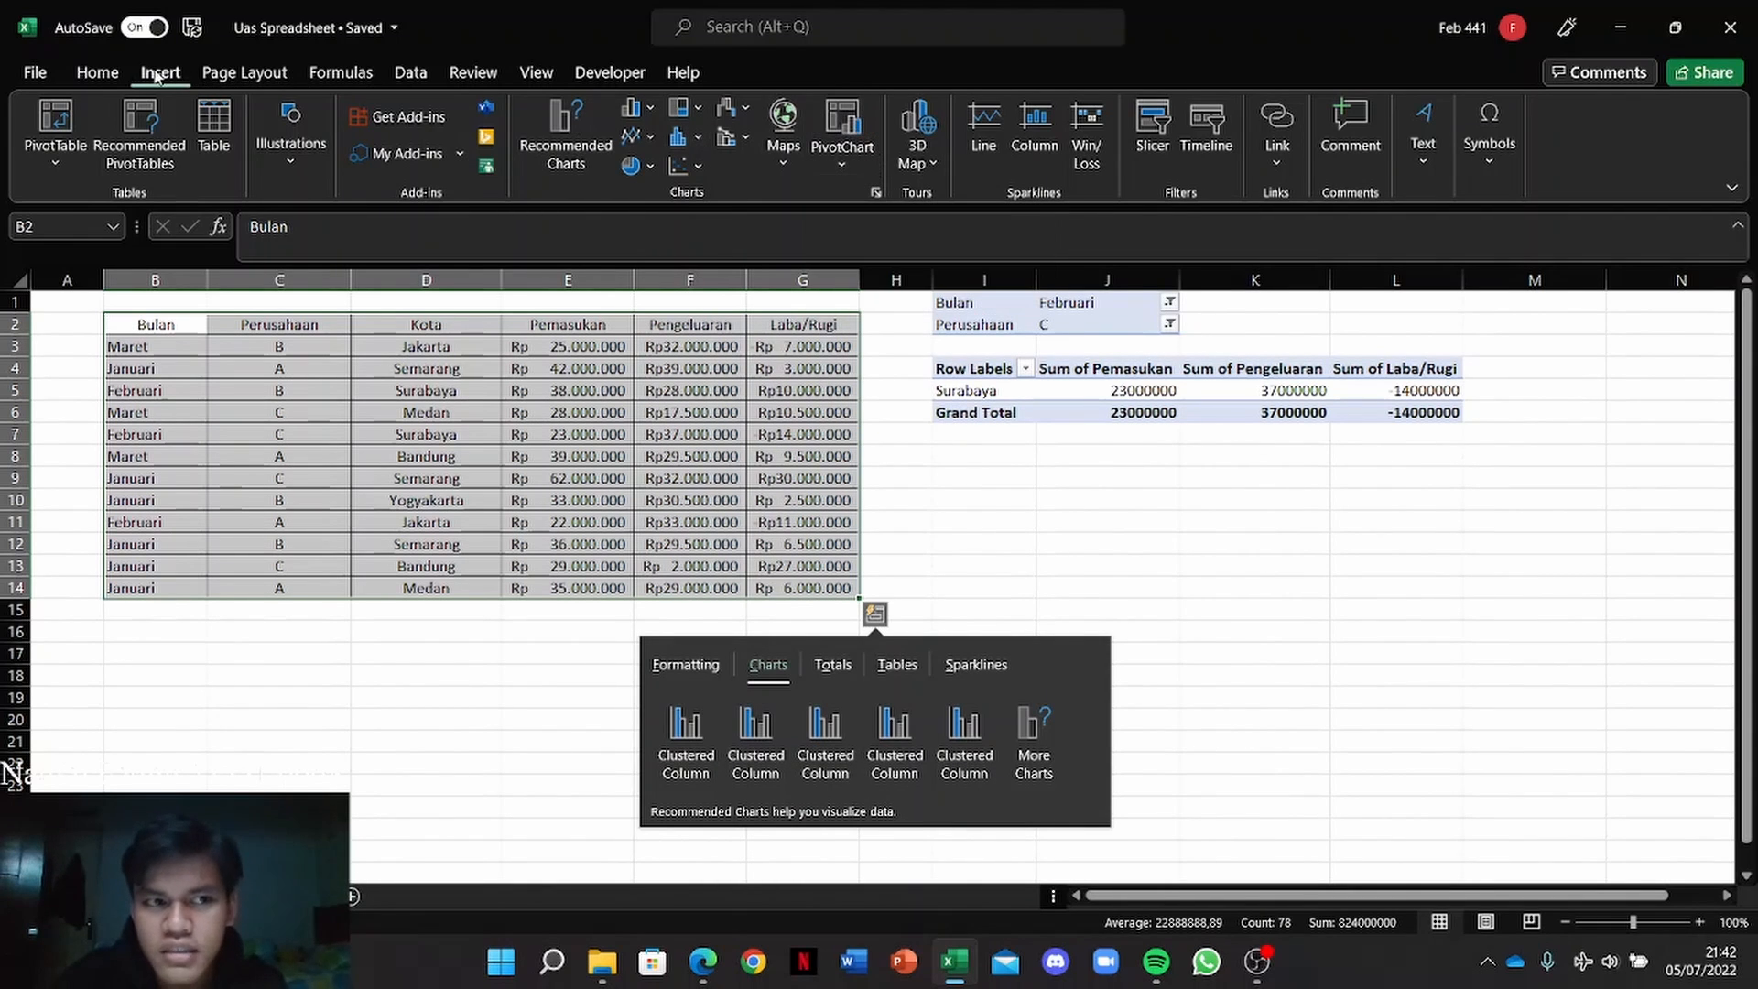
Step: Insert a PivotChart from Sheet4 range B2:G14, placing it on the existing worksheet at cell B19
{"action": "left_click", "coordinate": [861, 119]}
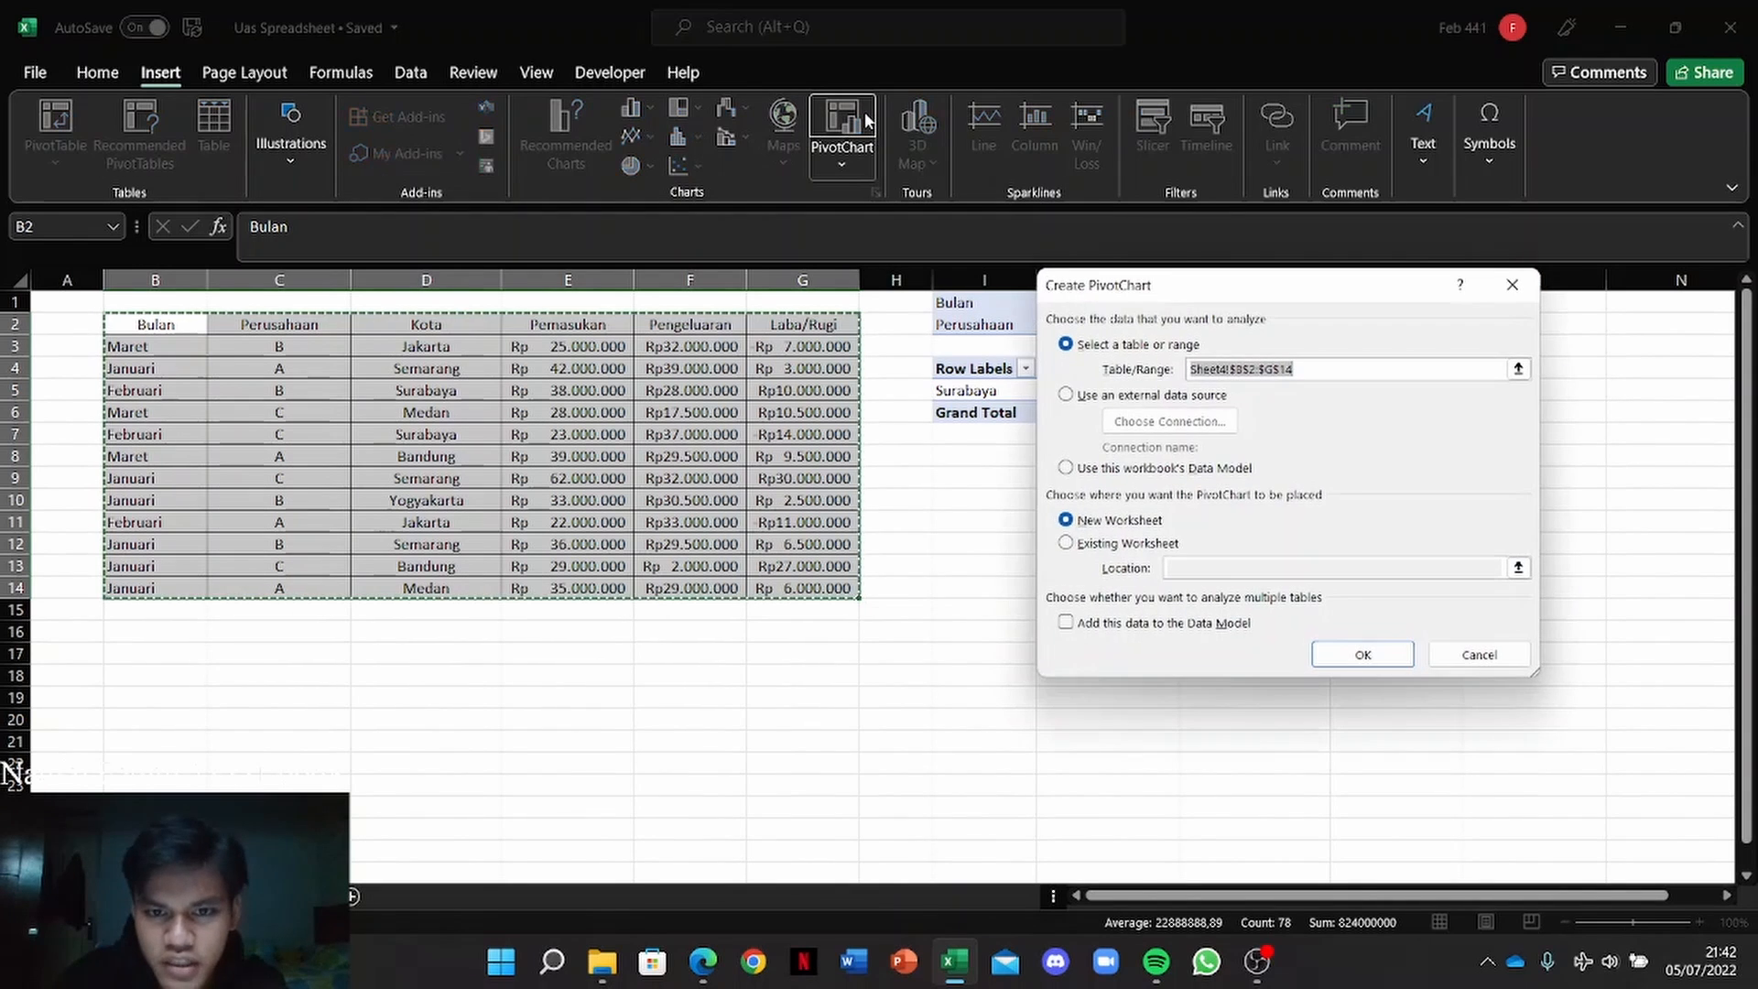
{"action": "left_click_drag", "start_coordinate": [1387, 300], "coordinate": [1283, 301]}
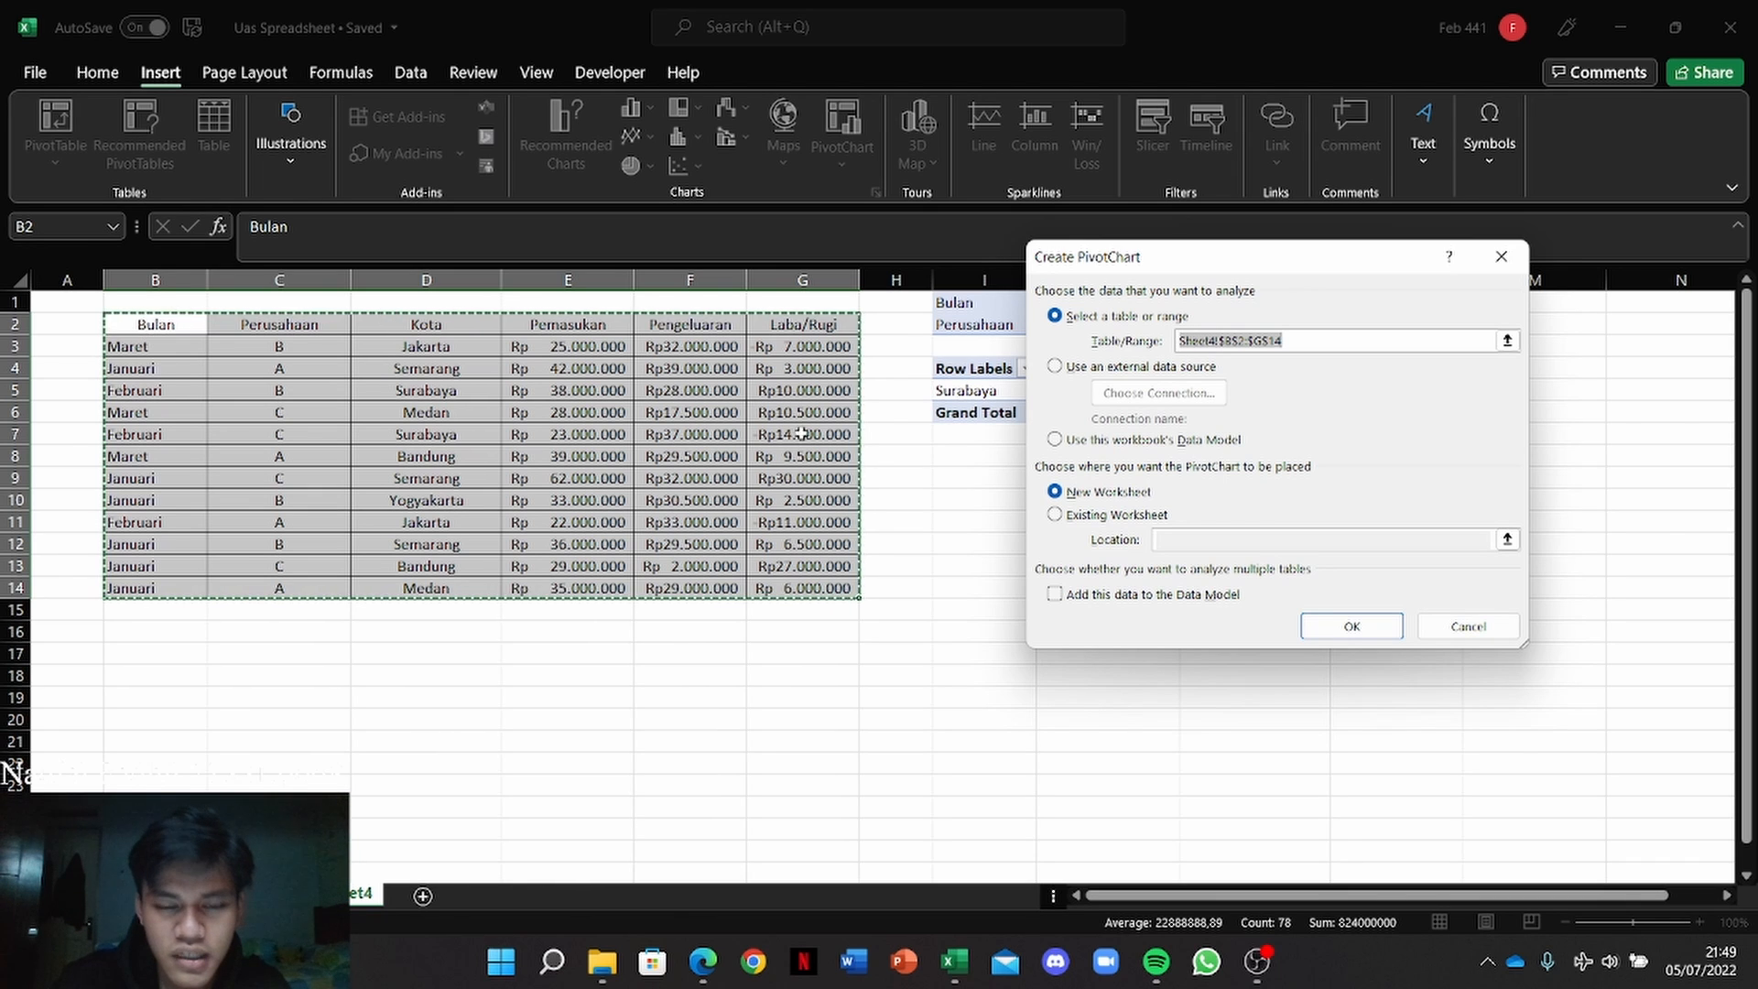
{"action": "left_click", "coordinate": [1117, 516]}
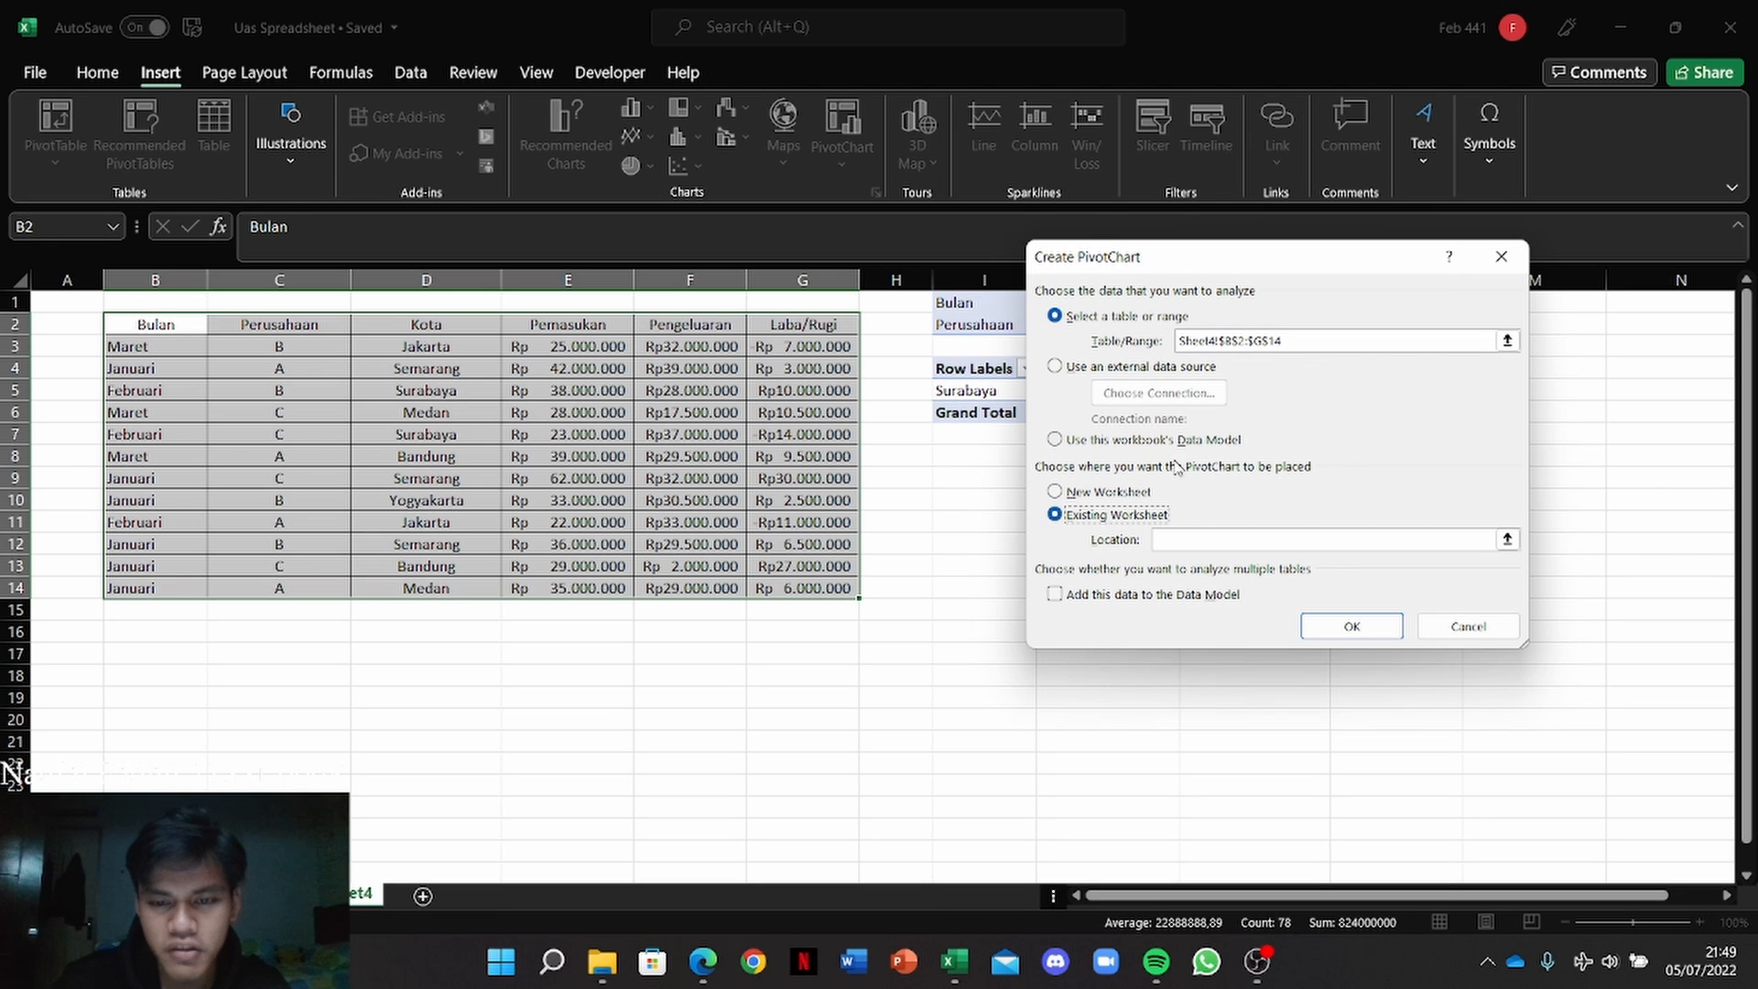
{"action": "left_click_drag", "start_coordinate": [1328, 276], "coordinate": [1241, 293]}
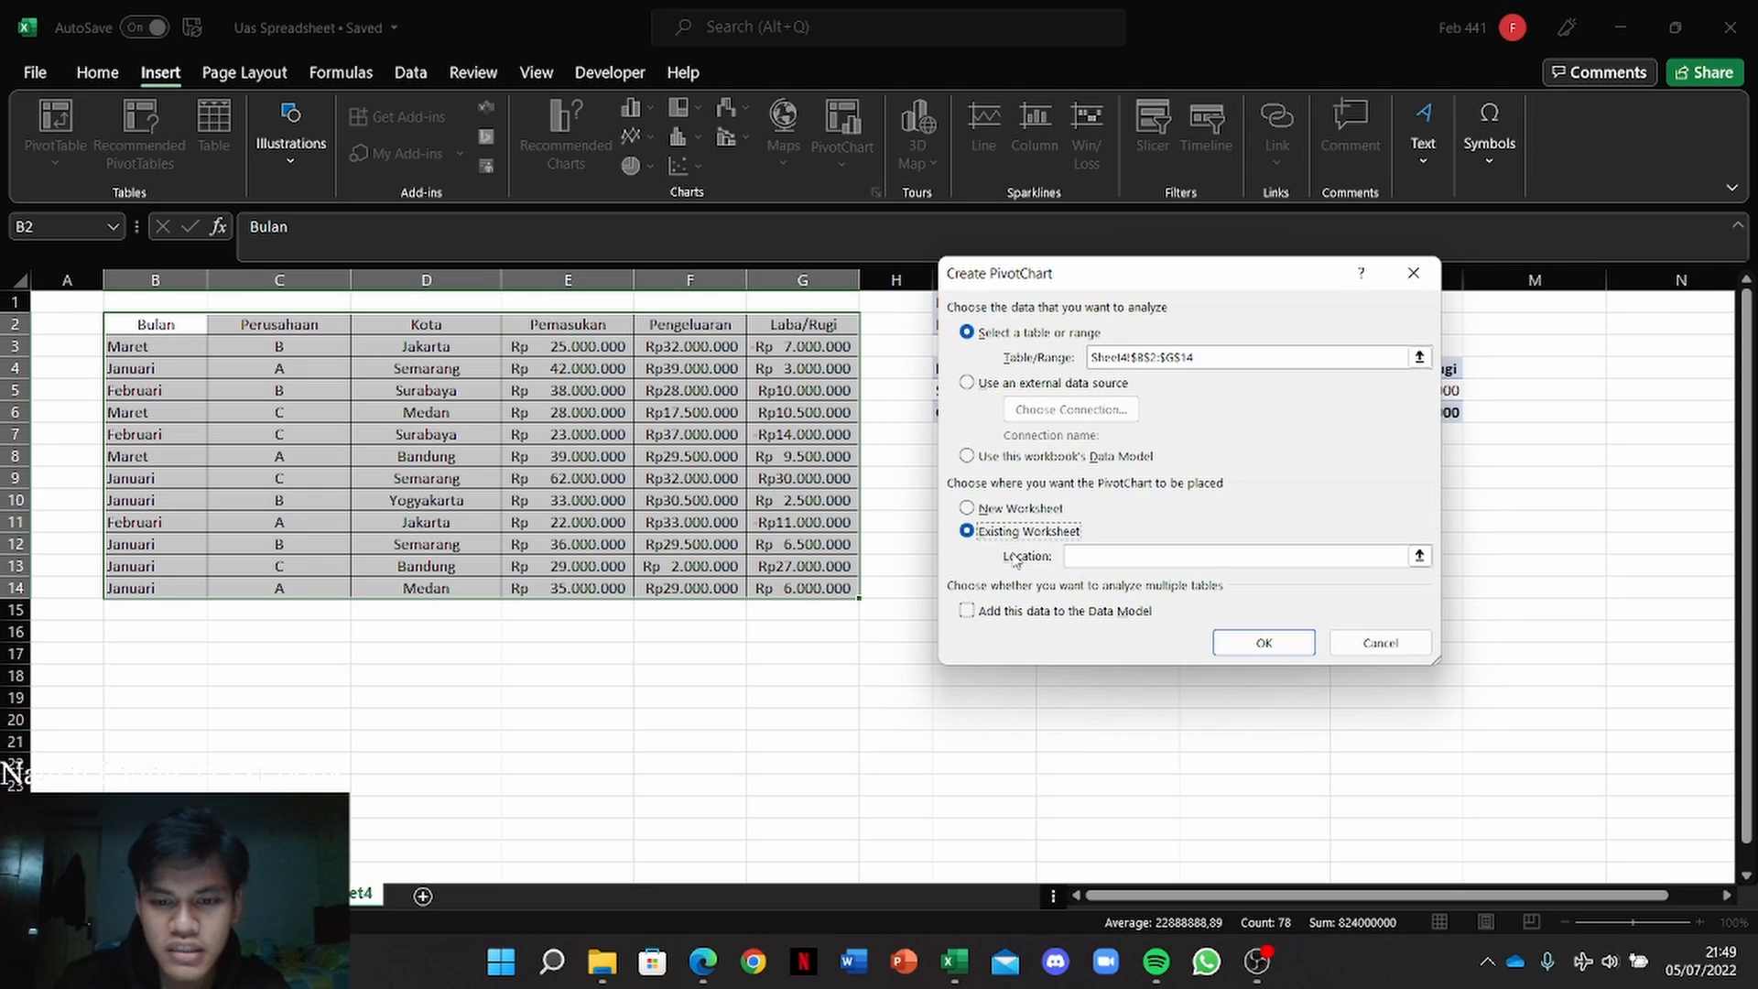
{"action": "left_click", "coordinate": [1133, 559]}
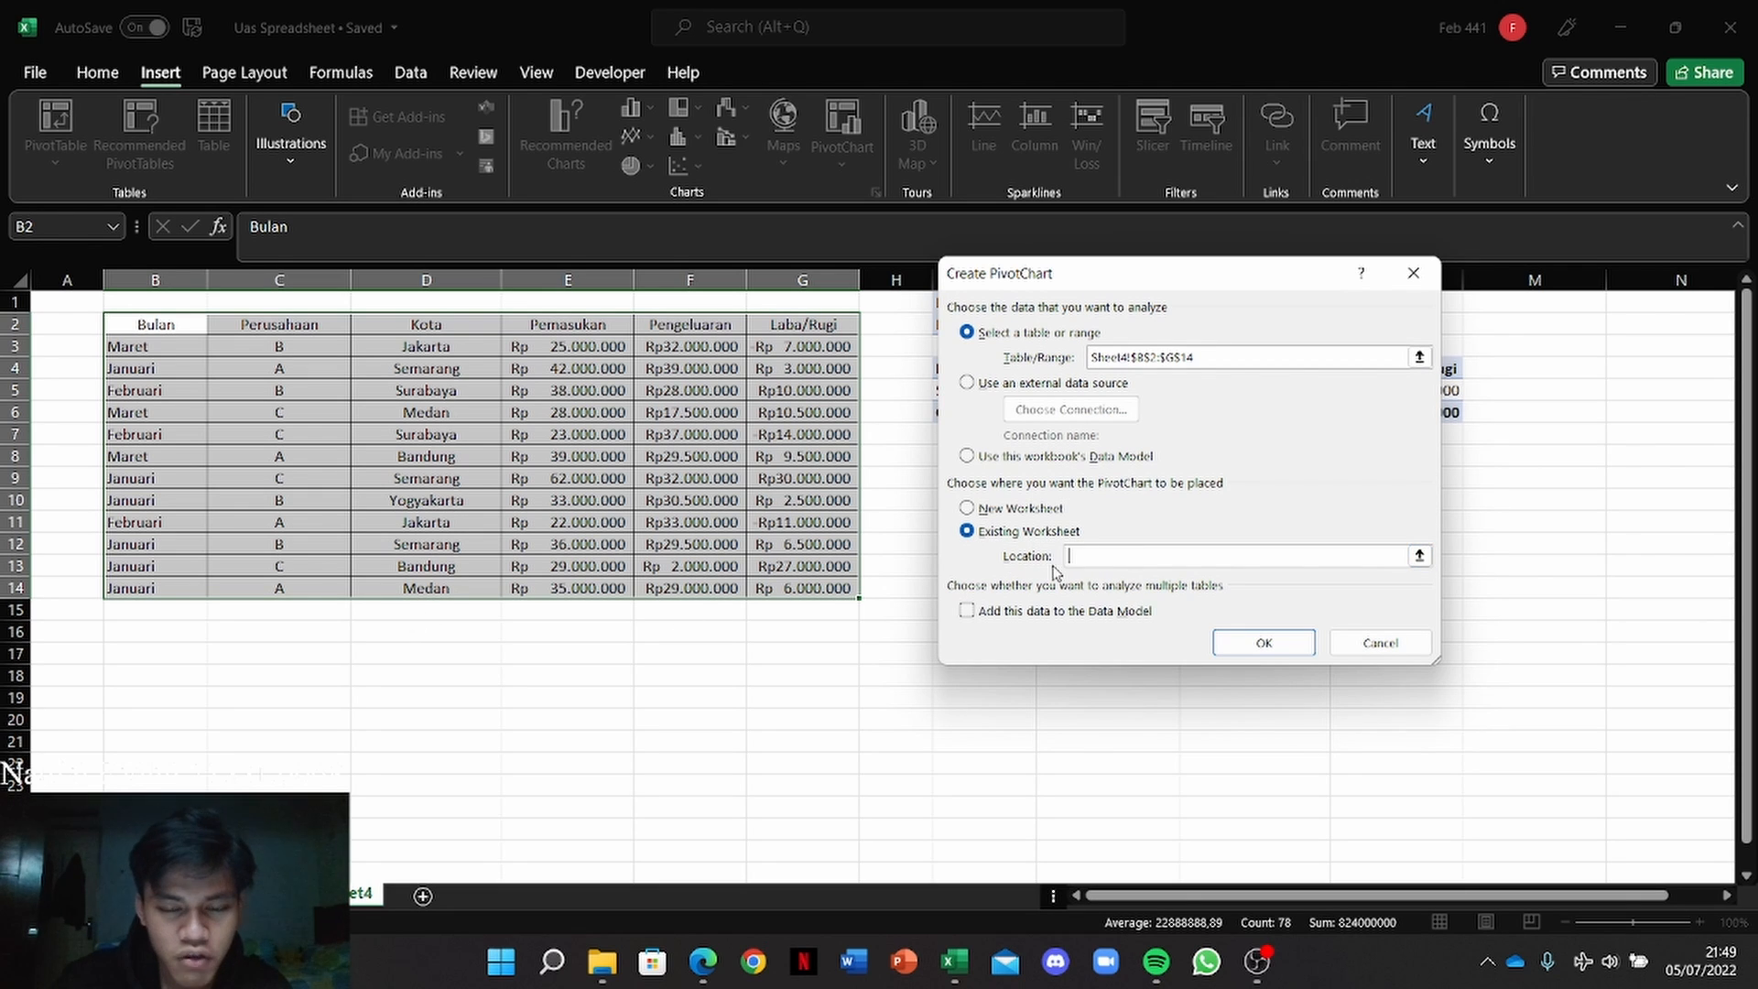
{"action": "left_click_drag", "start_coordinate": [176, 673], "coordinate": [1344, 739]}
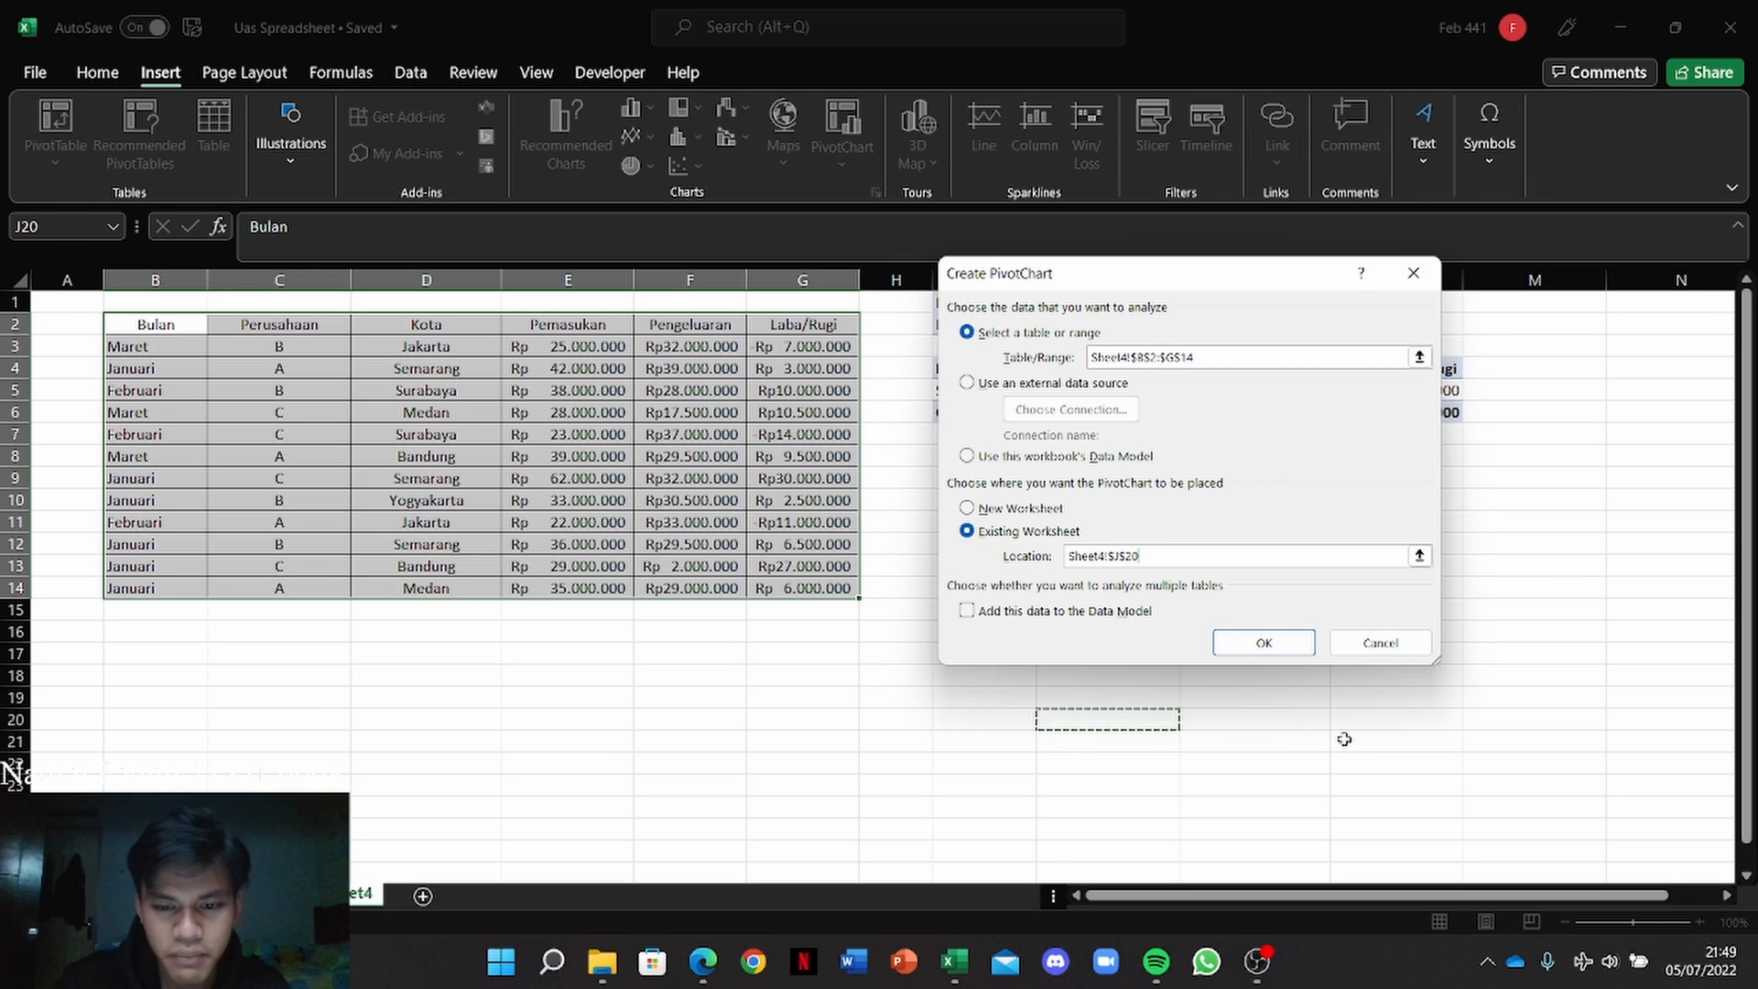
{"action": "left_click", "coordinate": [162, 675]}
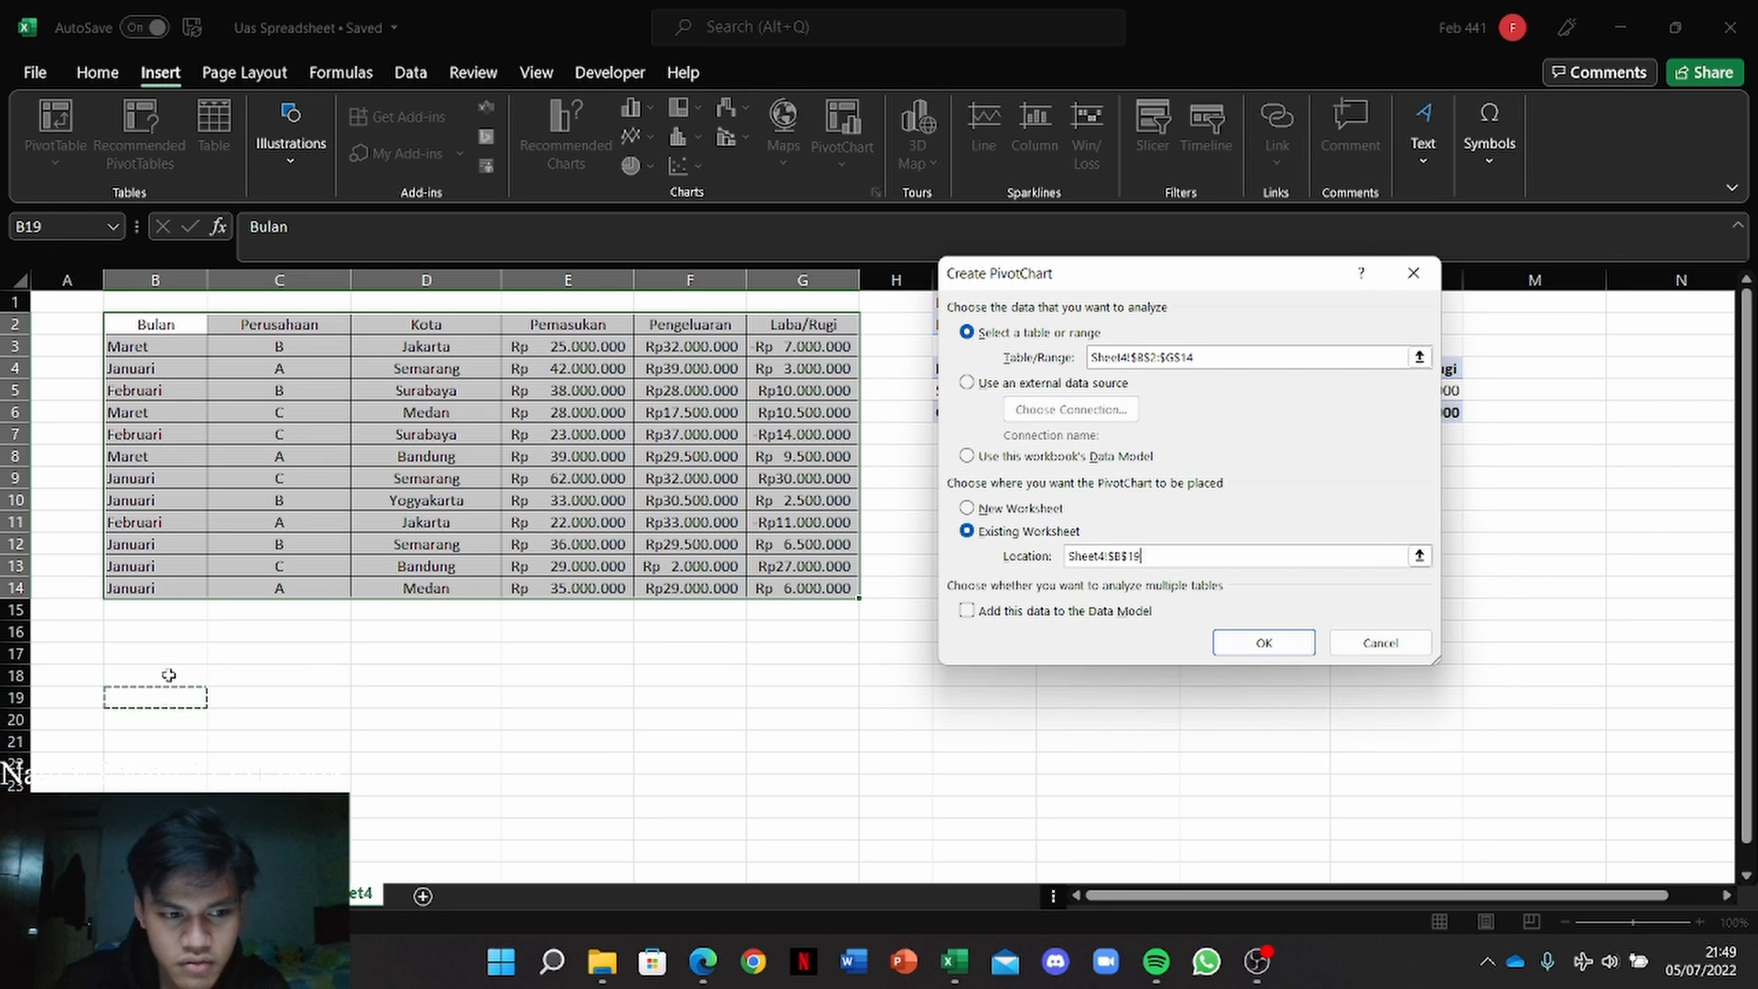
{"action": "left_click", "coordinate": [155, 708]}
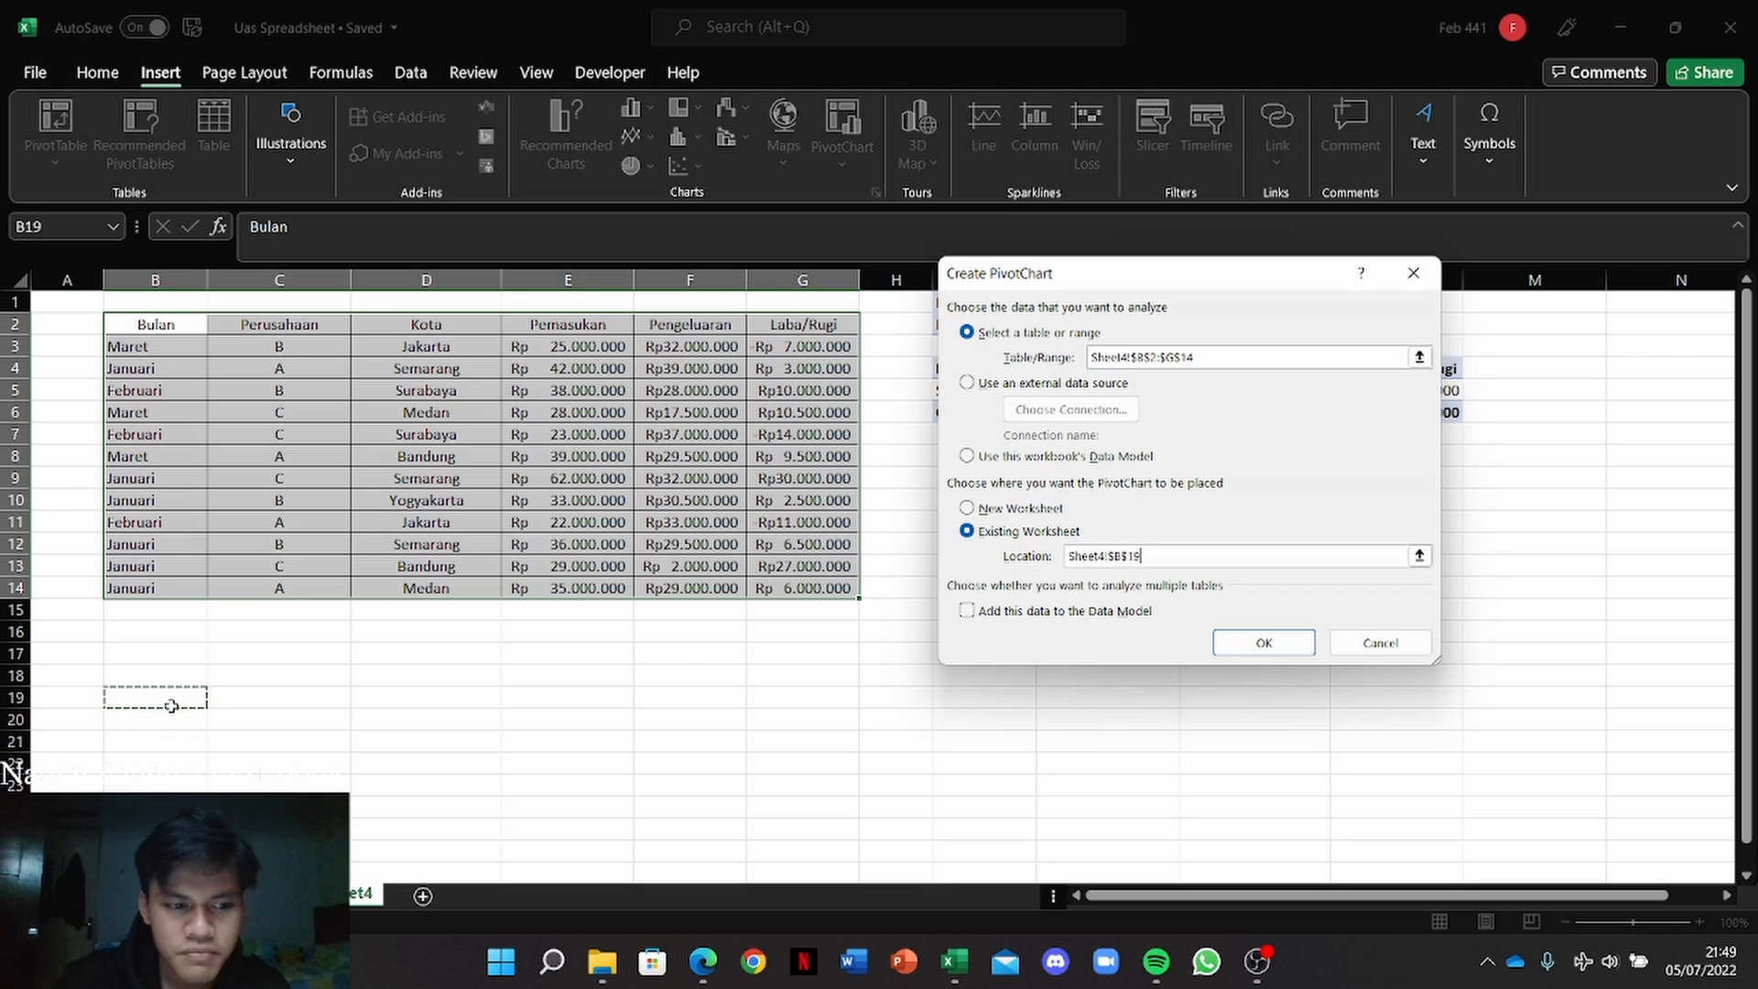
{"action": "left_click", "coordinate": [1279, 645]}
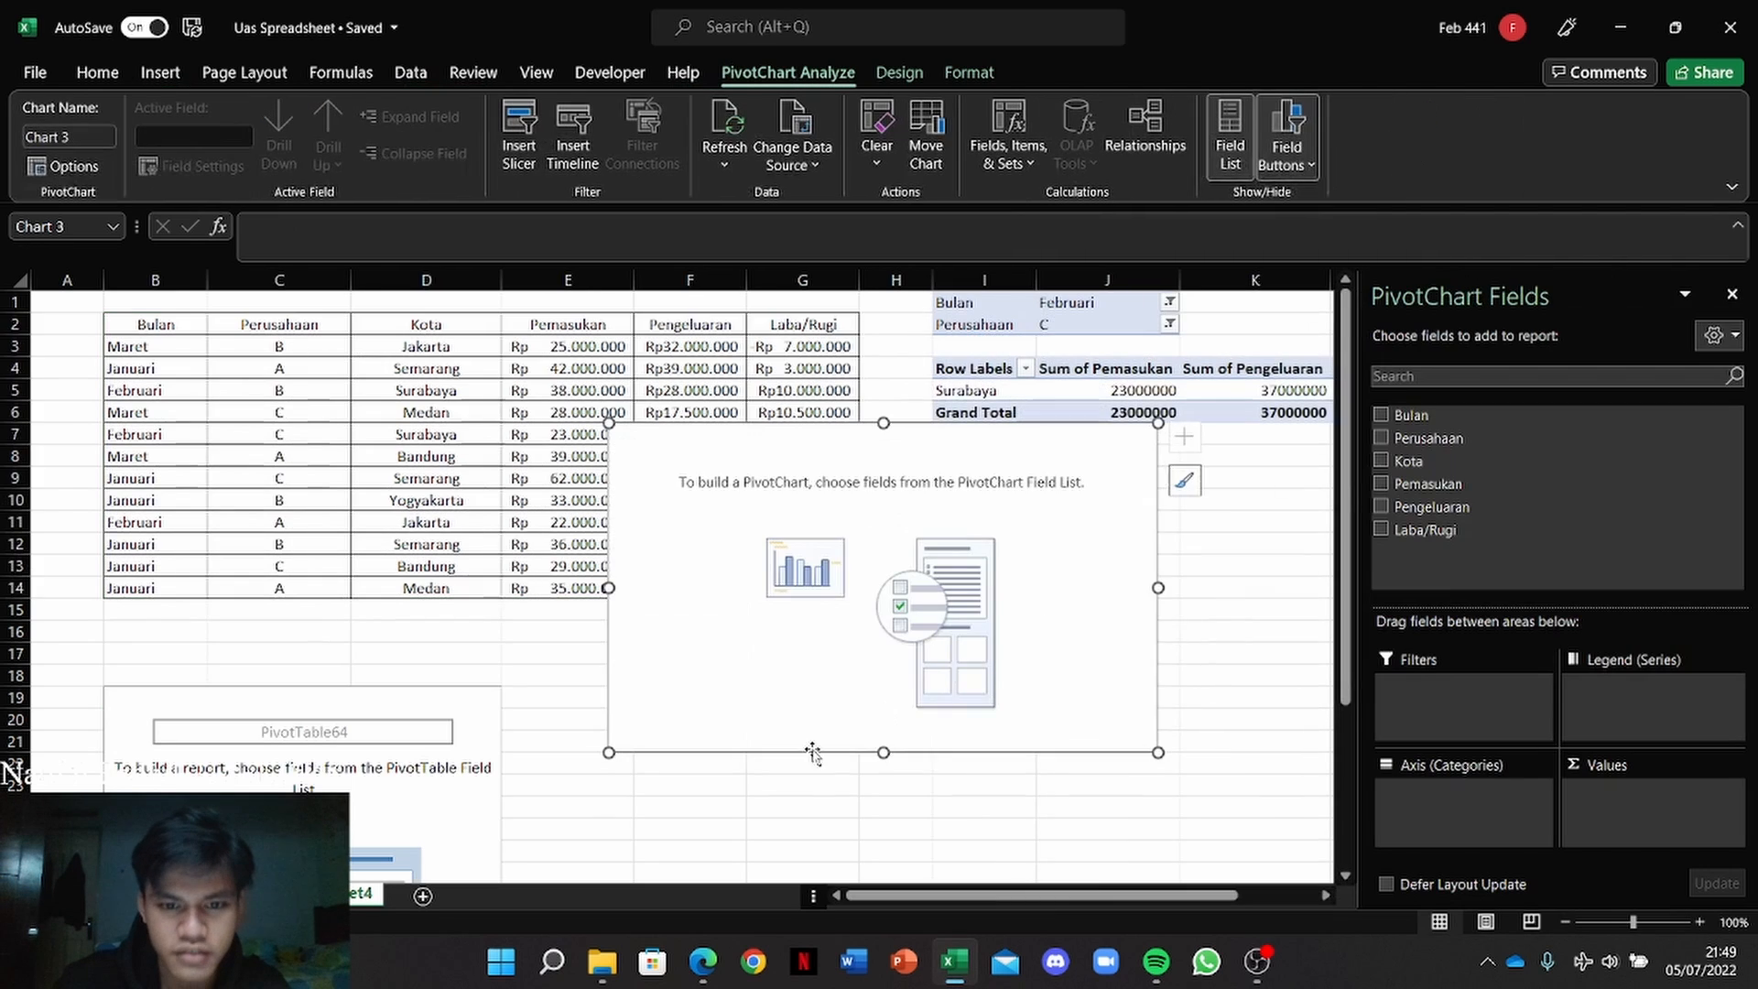
Step: Move the blank PivotChart below the source table, starting around row 19, and add Bulan to its filters
{"action": "scroll", "coordinate": [807, 751], "scroll_direction": "down", "scroll_amount": 3}
{"action": "left_click_drag", "start_coordinate": [793, 495], "coordinate": [819, 759]}
{"action": "scroll", "coordinate": [572, 698], "scroll_direction": "down", "scroll_amount": 1}
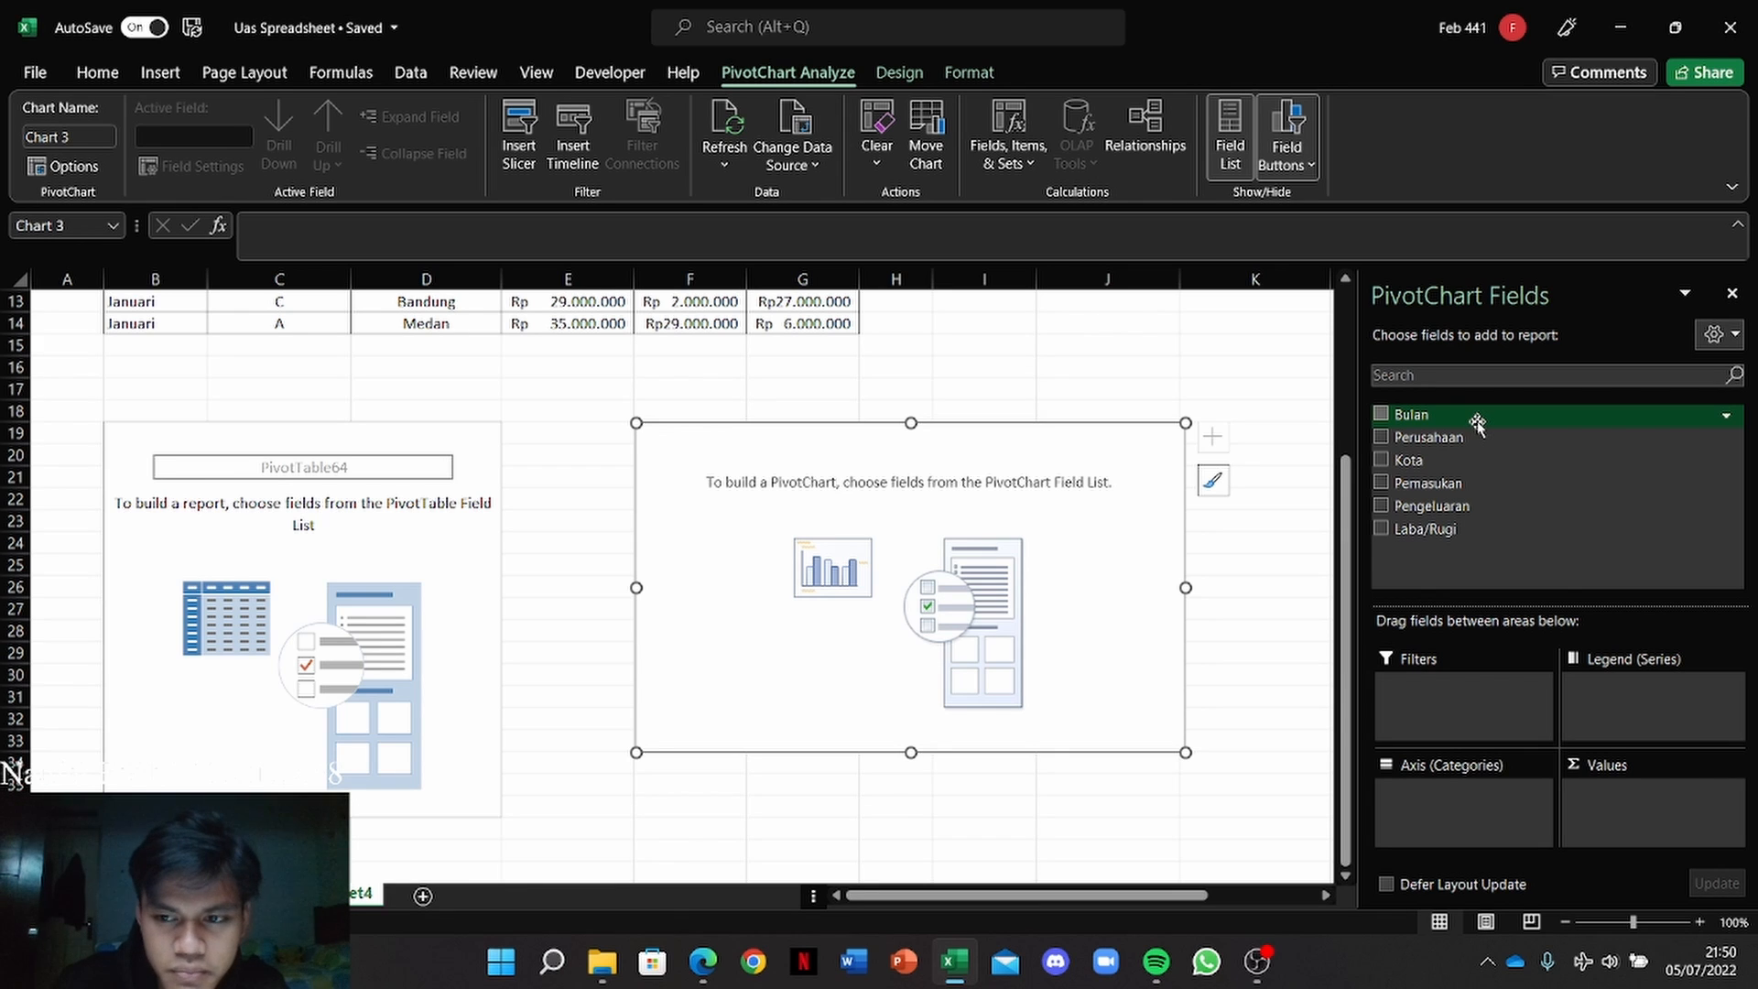
{"action": "left_click_drag", "start_coordinate": [1477, 423], "coordinate": [1459, 692]}
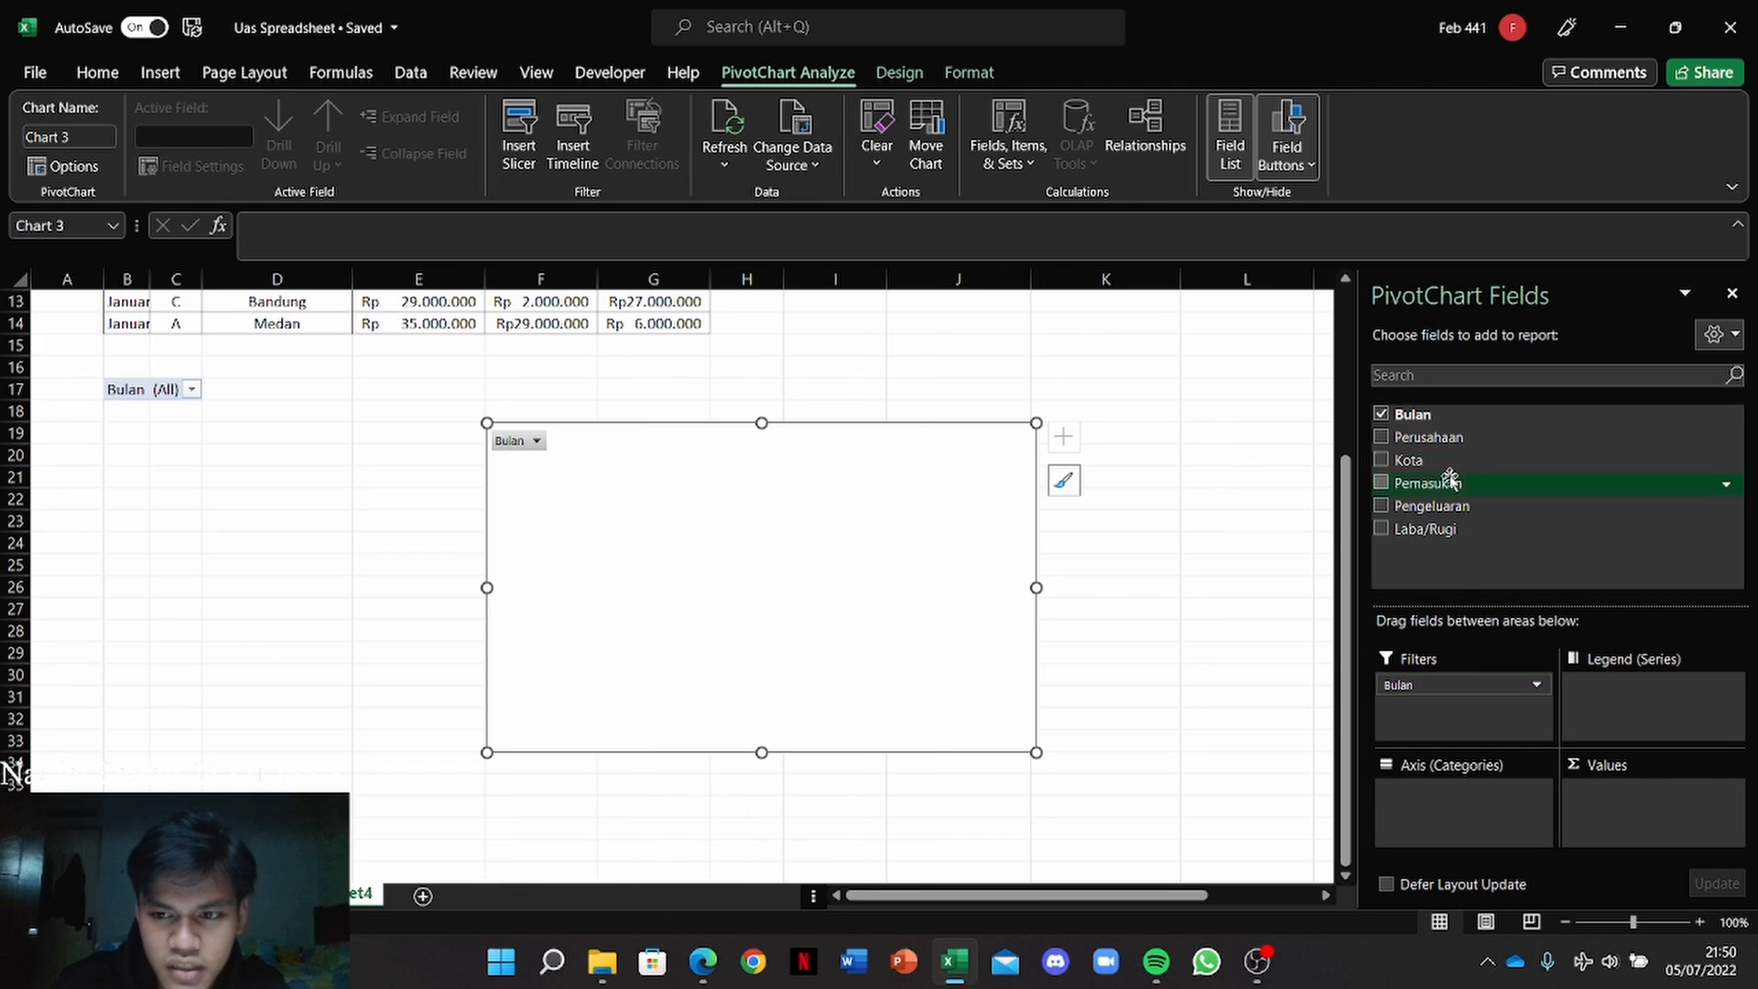
Step: Assign Perusahaan to the filters, Kota to the axis and Pemasukan, Pengeluaran and Laba/Rugi to the values, and place the chart beside the PivotTable
{"action": "left_click_drag", "start_coordinate": [1450, 439], "coordinate": [1434, 714]}
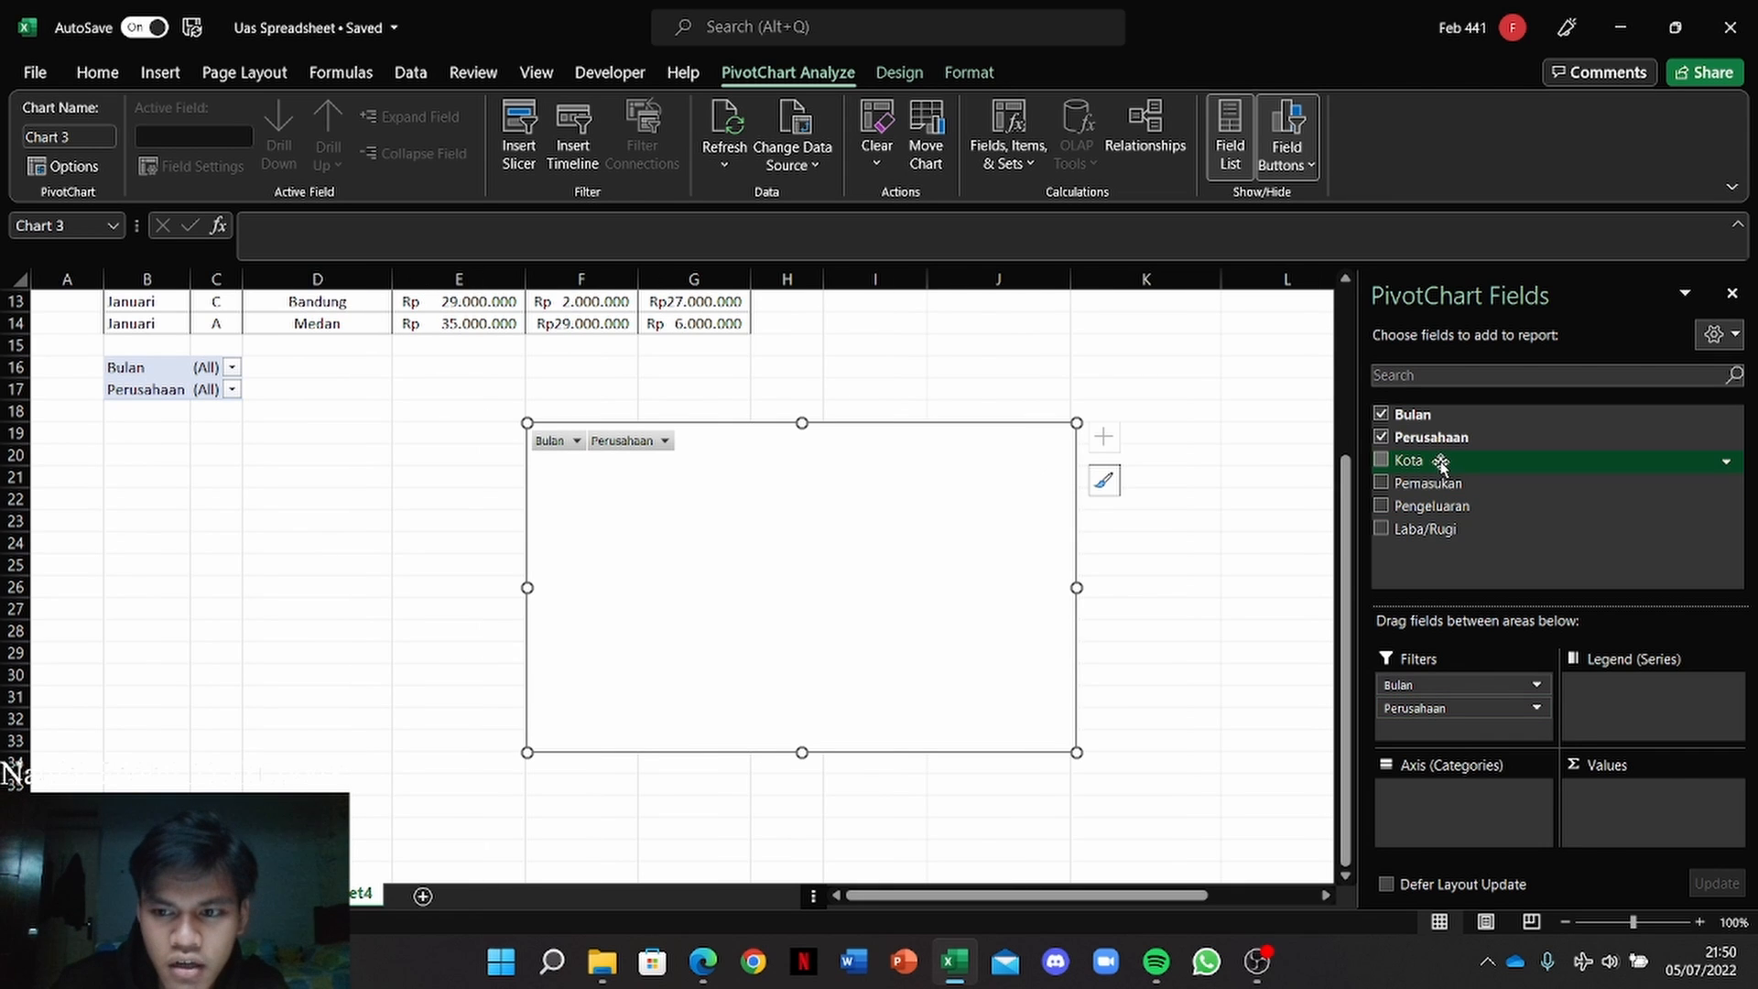
{"action": "left_click_drag", "start_coordinate": [1435, 462], "coordinate": [1447, 799]}
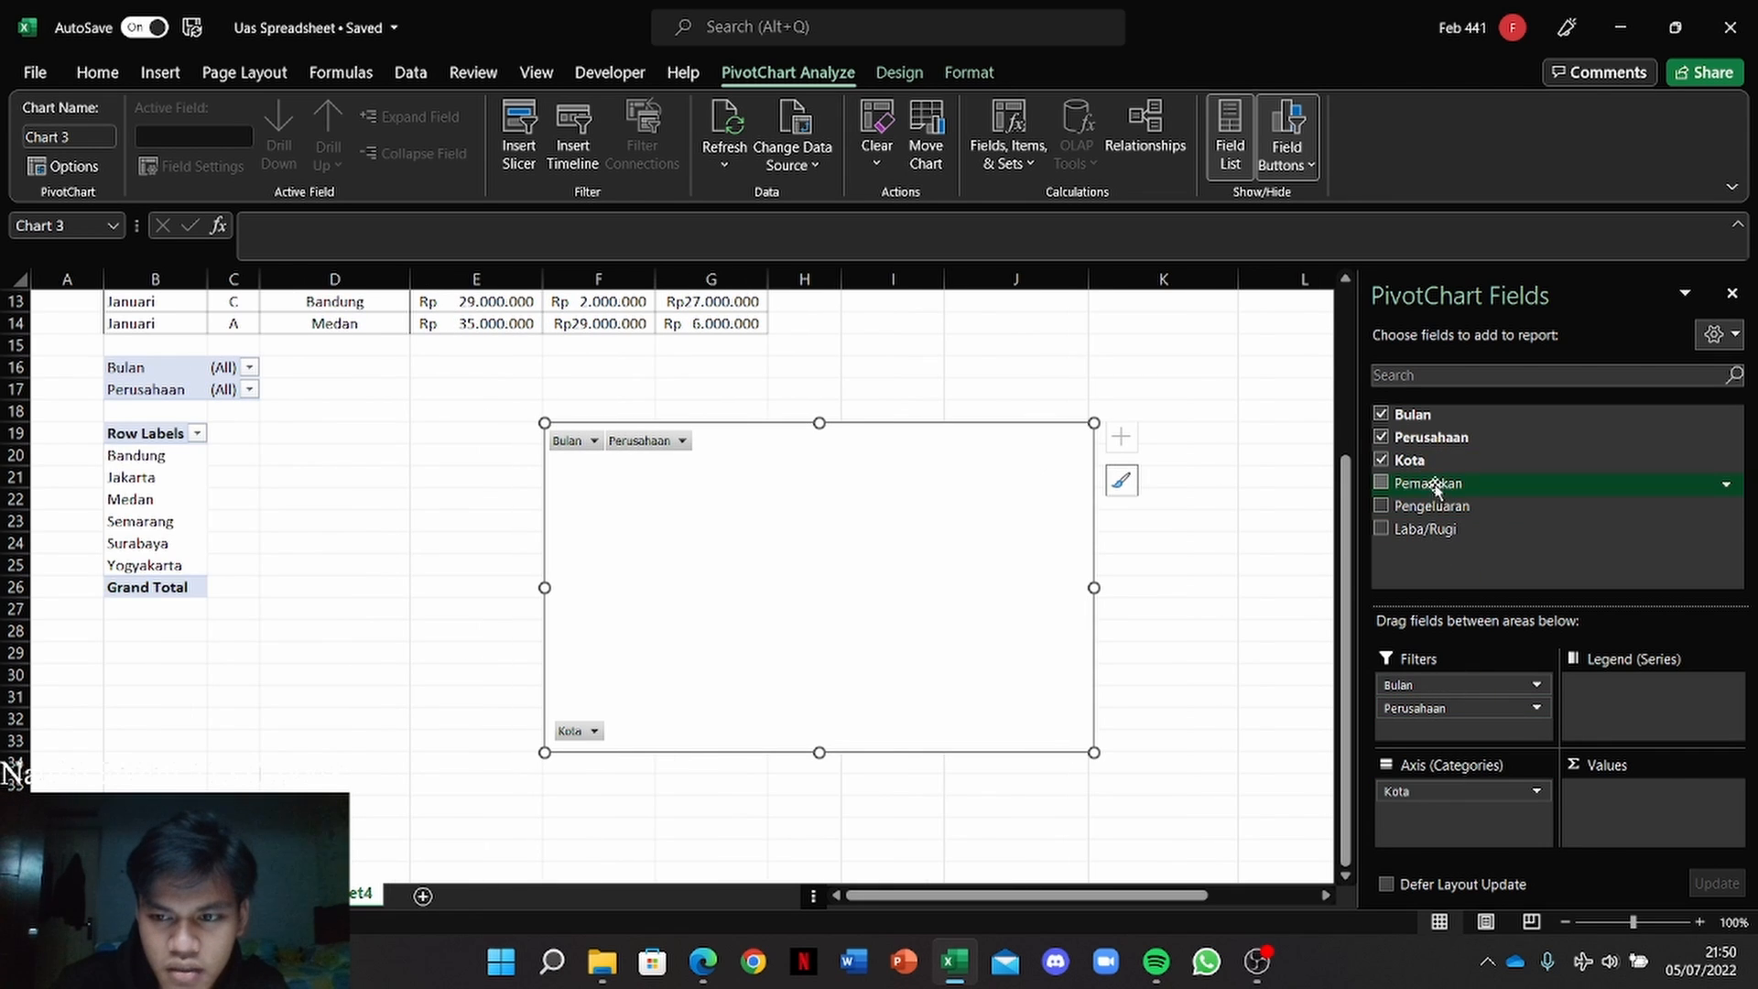
{"action": "left_click_drag", "start_coordinate": [1434, 488], "coordinate": [1639, 806]}
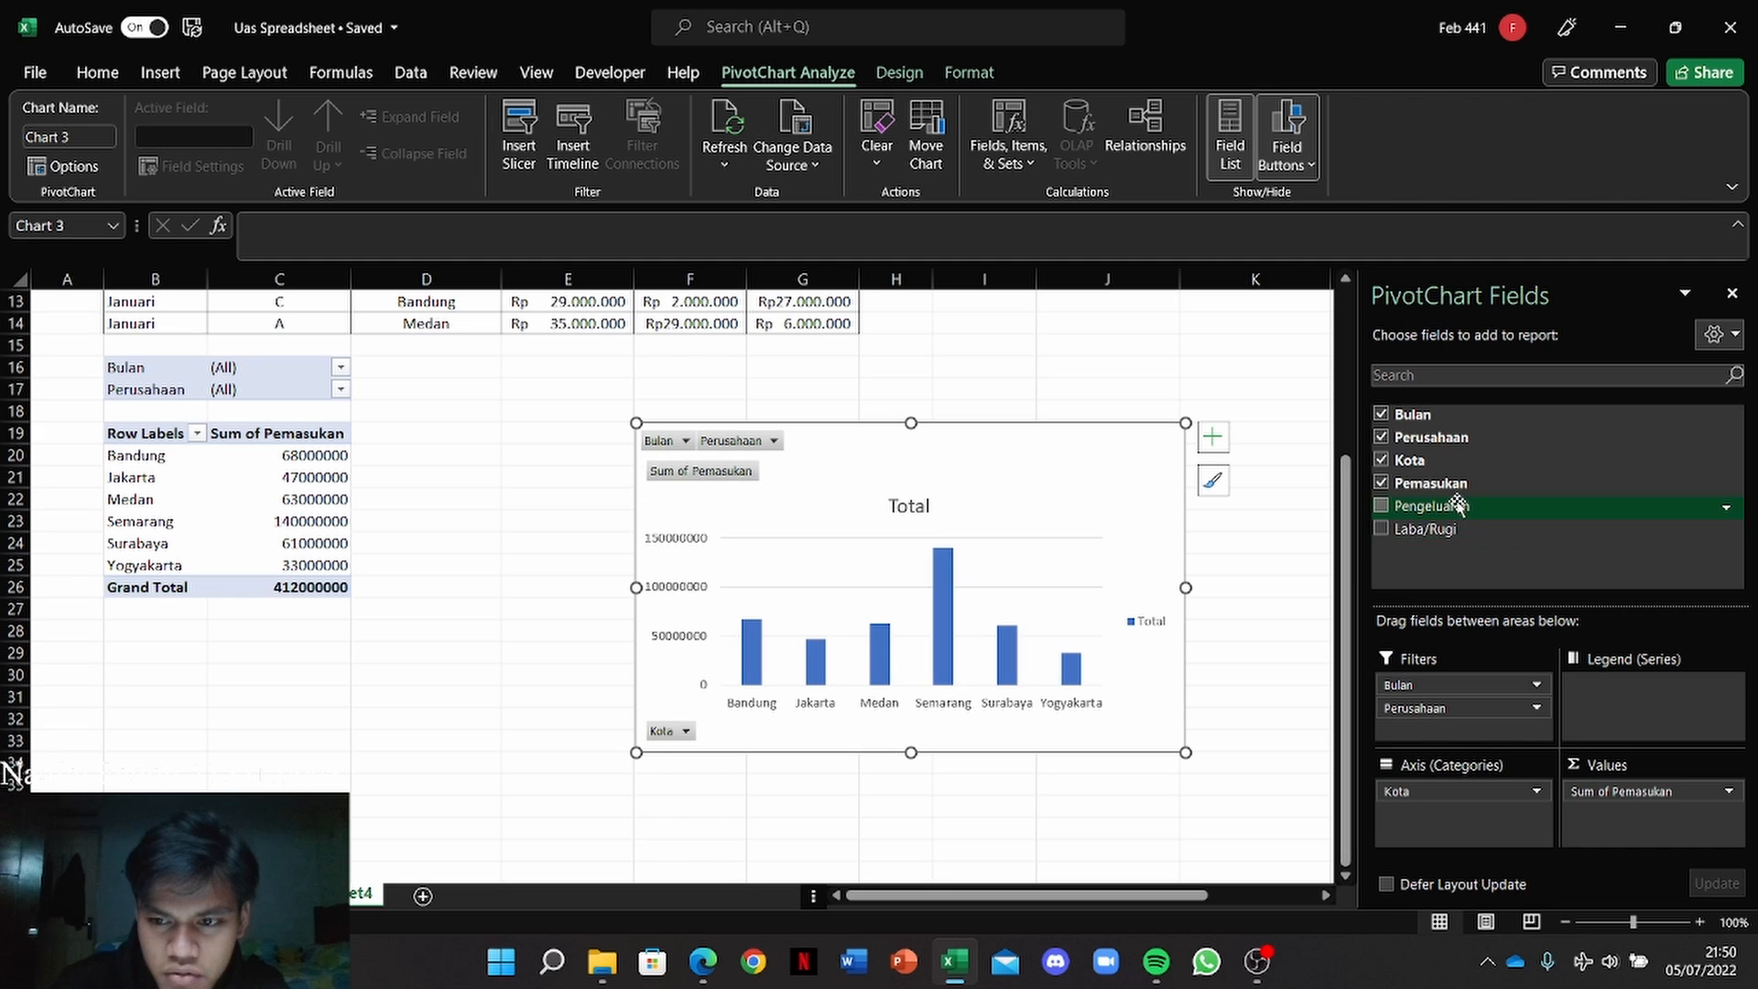
{"action": "left_click_drag", "start_coordinate": [1456, 505], "coordinate": [1614, 815]}
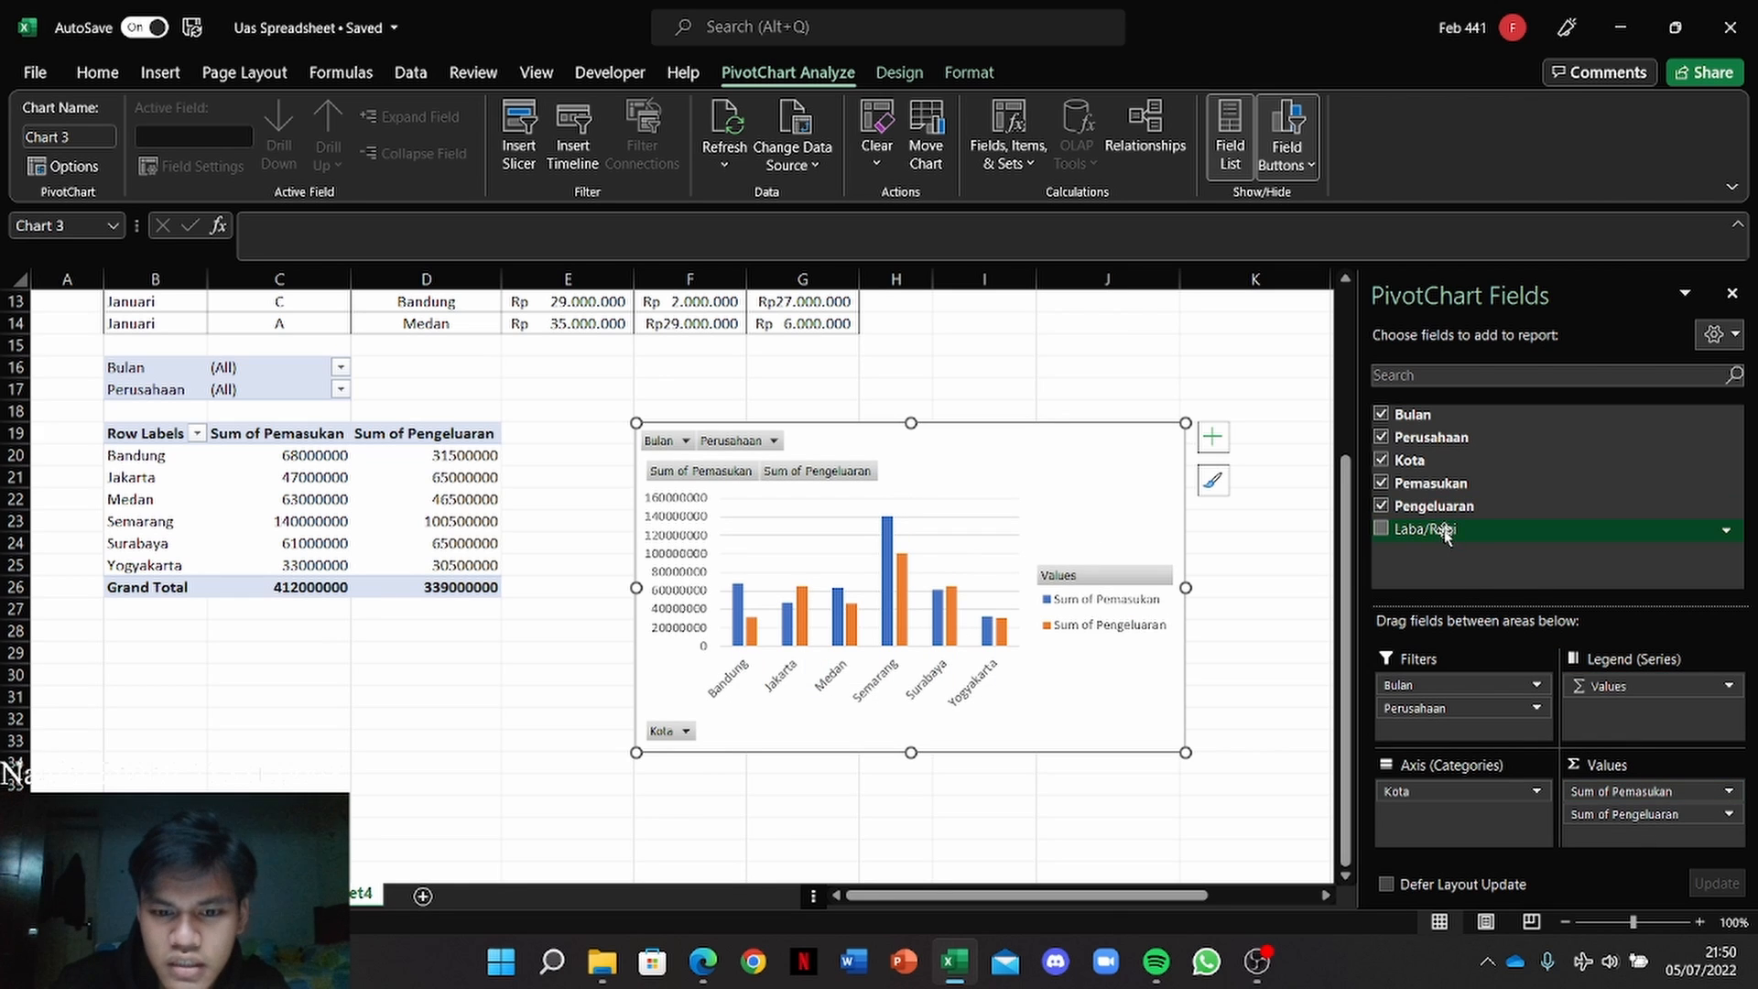
{"action": "left_click_drag", "start_coordinate": [1445, 535], "coordinate": [1618, 833]}
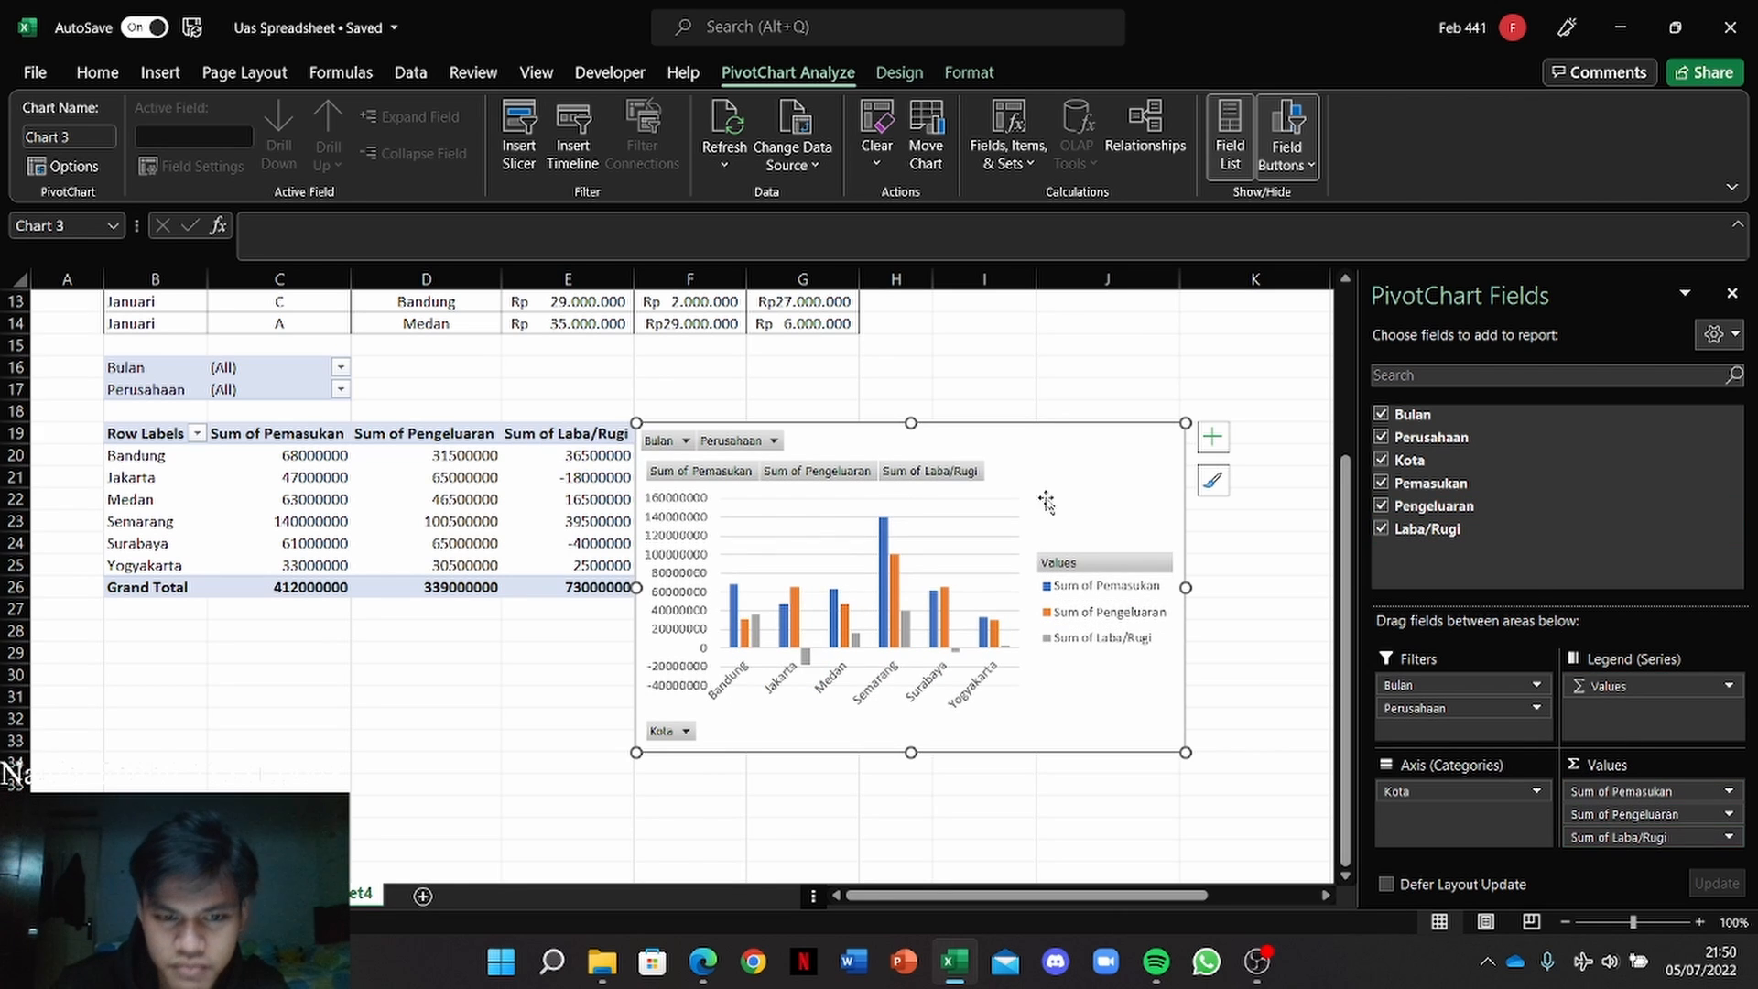
{"action": "mouse_move", "coordinate": [1046, 501]}
{"action": "left_mouse_down"}
{"action": "mouse_move", "coordinate": [1117, 493]}
{"action": "mouse_move", "coordinate": [1083, 395]}
{"action": "left_mouse_up"}
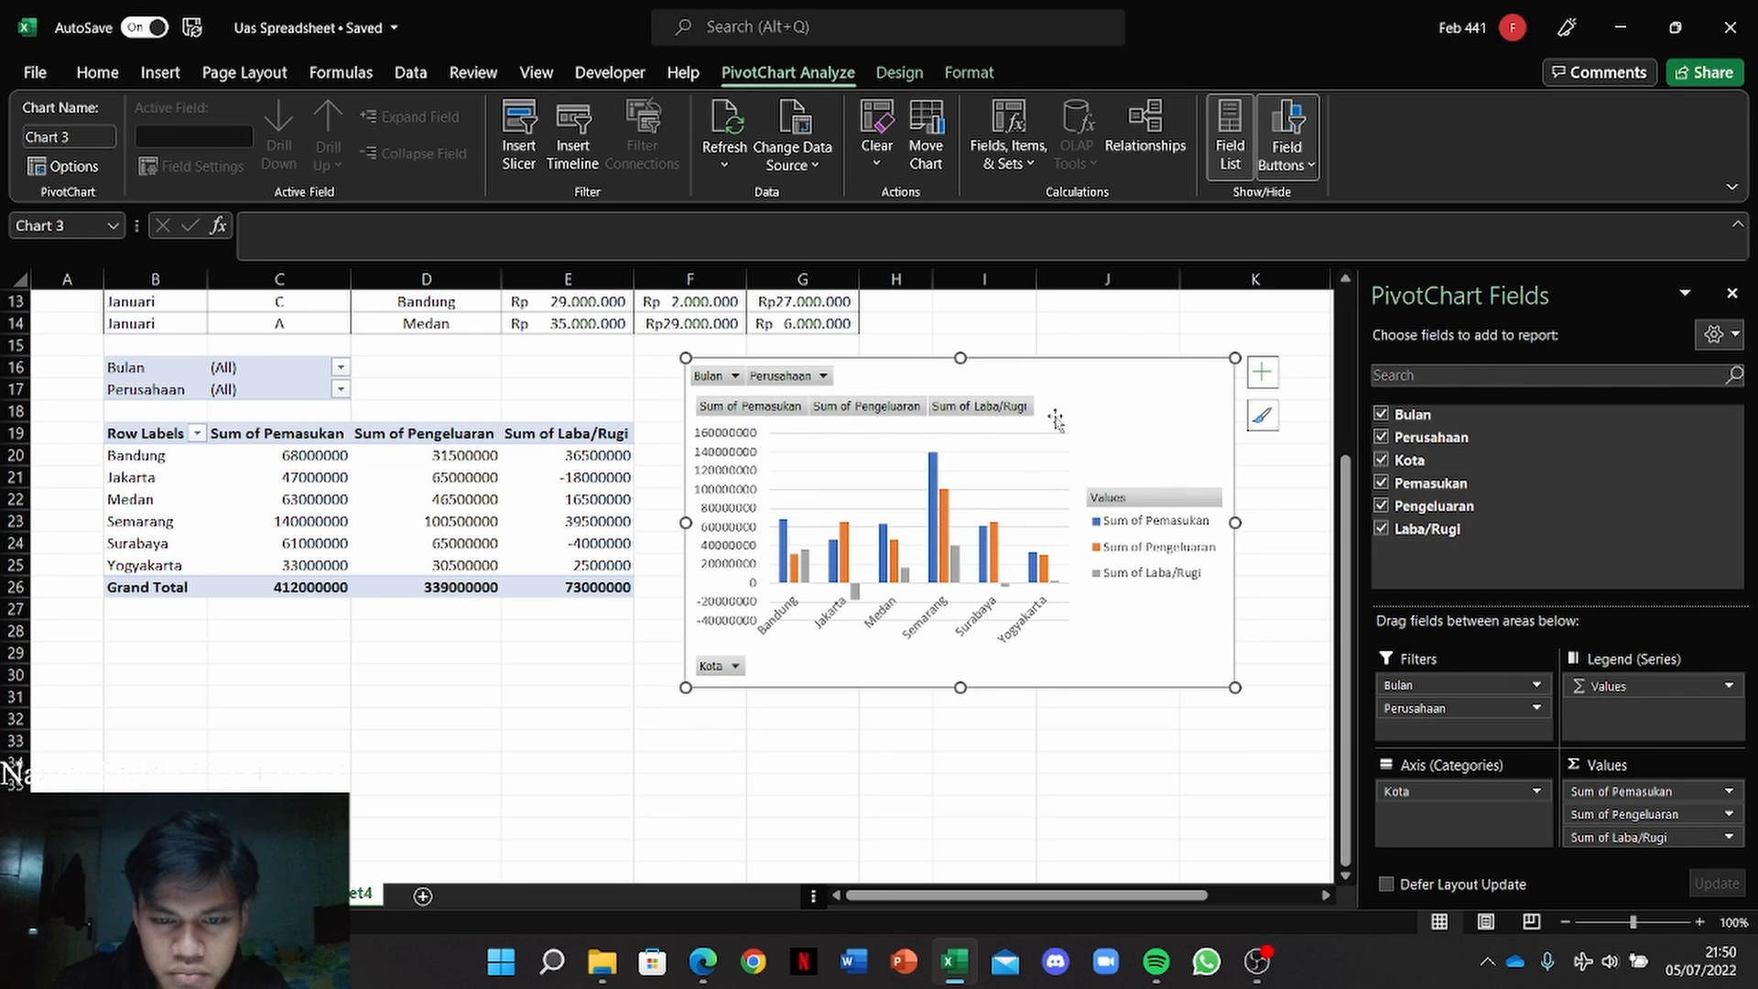
Step: Allow multiple items in the PivotTable's Bulan filter and restrict it to Februari only
{"action": "scroll", "coordinate": [753, 456], "scroll_direction": "up", "scroll_amount": 1}
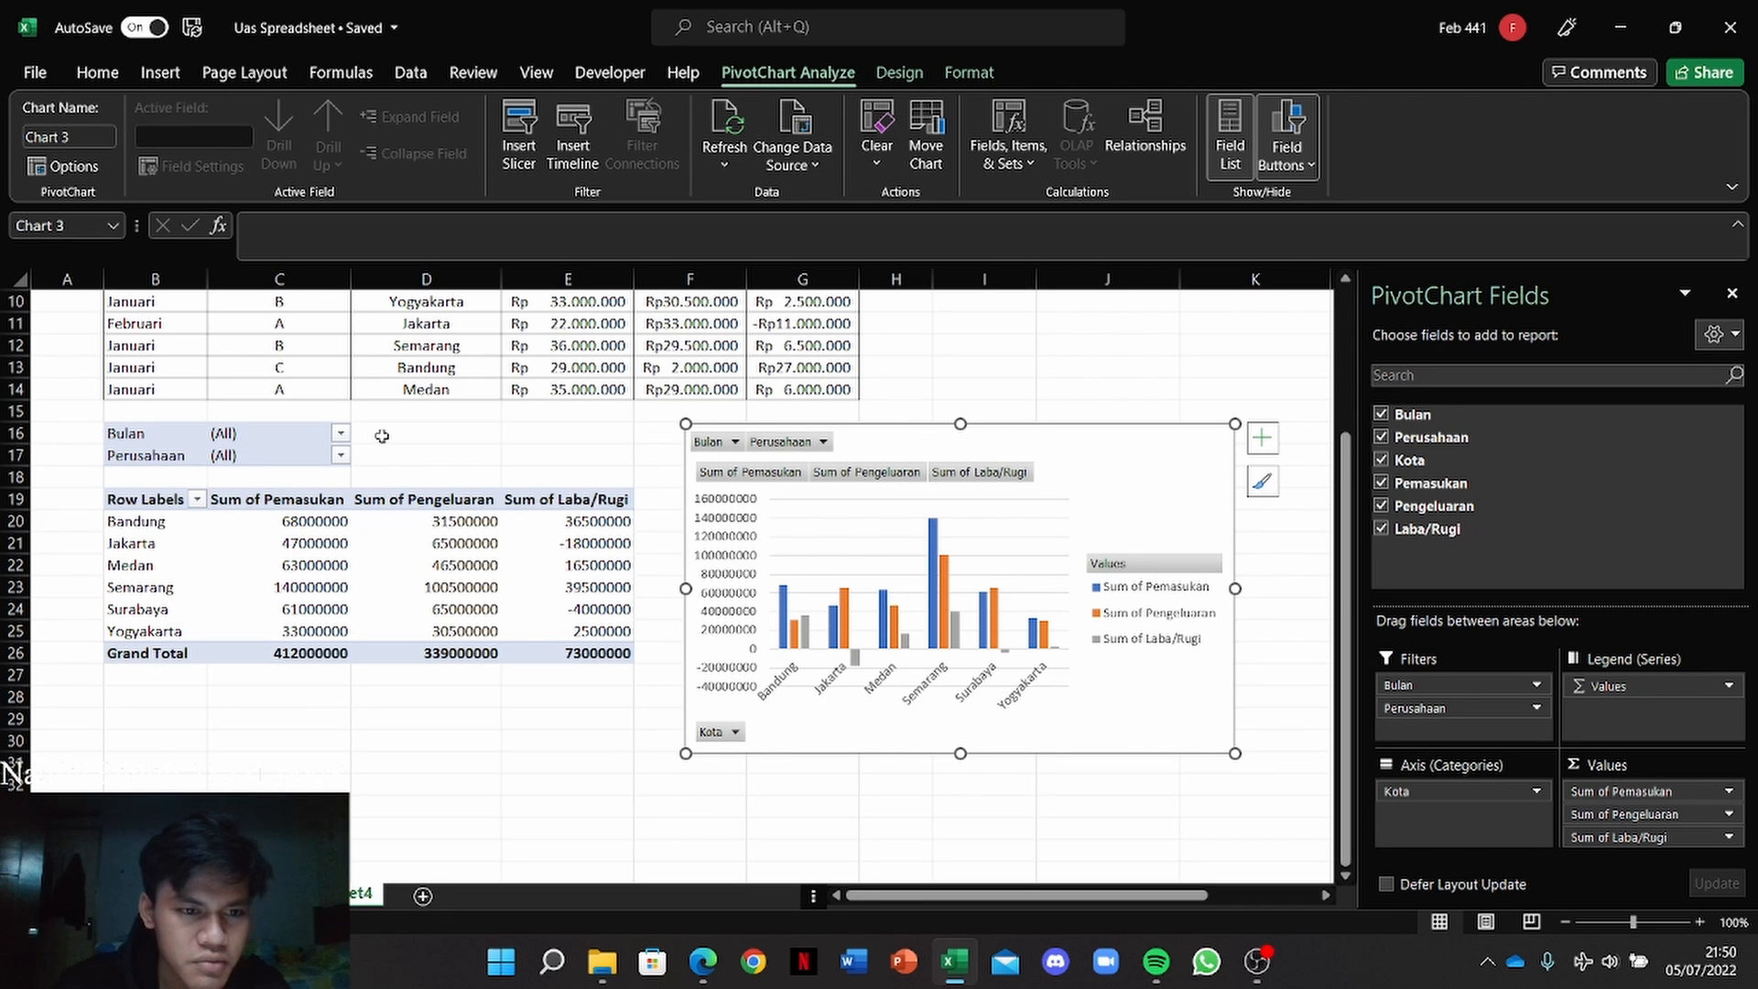
{"action": "left_click", "coordinate": [338, 435]}
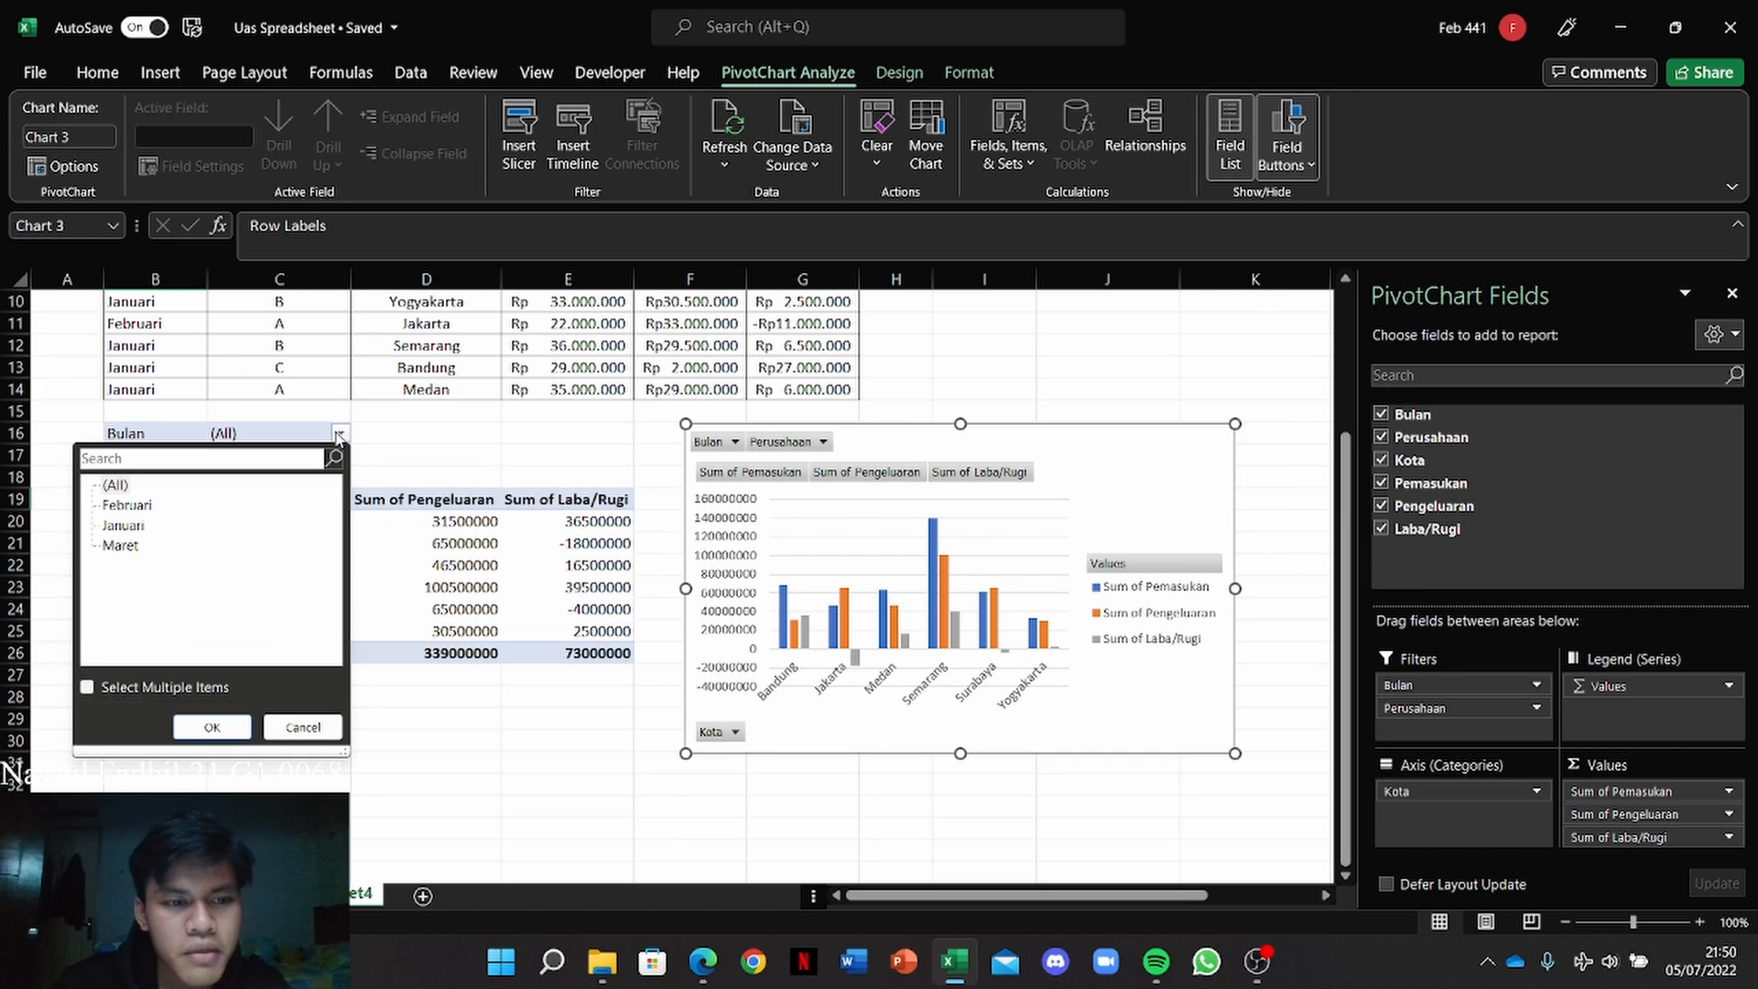
{"action": "left_click", "coordinate": [338, 435]}
{"action": "left_click", "coordinate": [339, 434]}
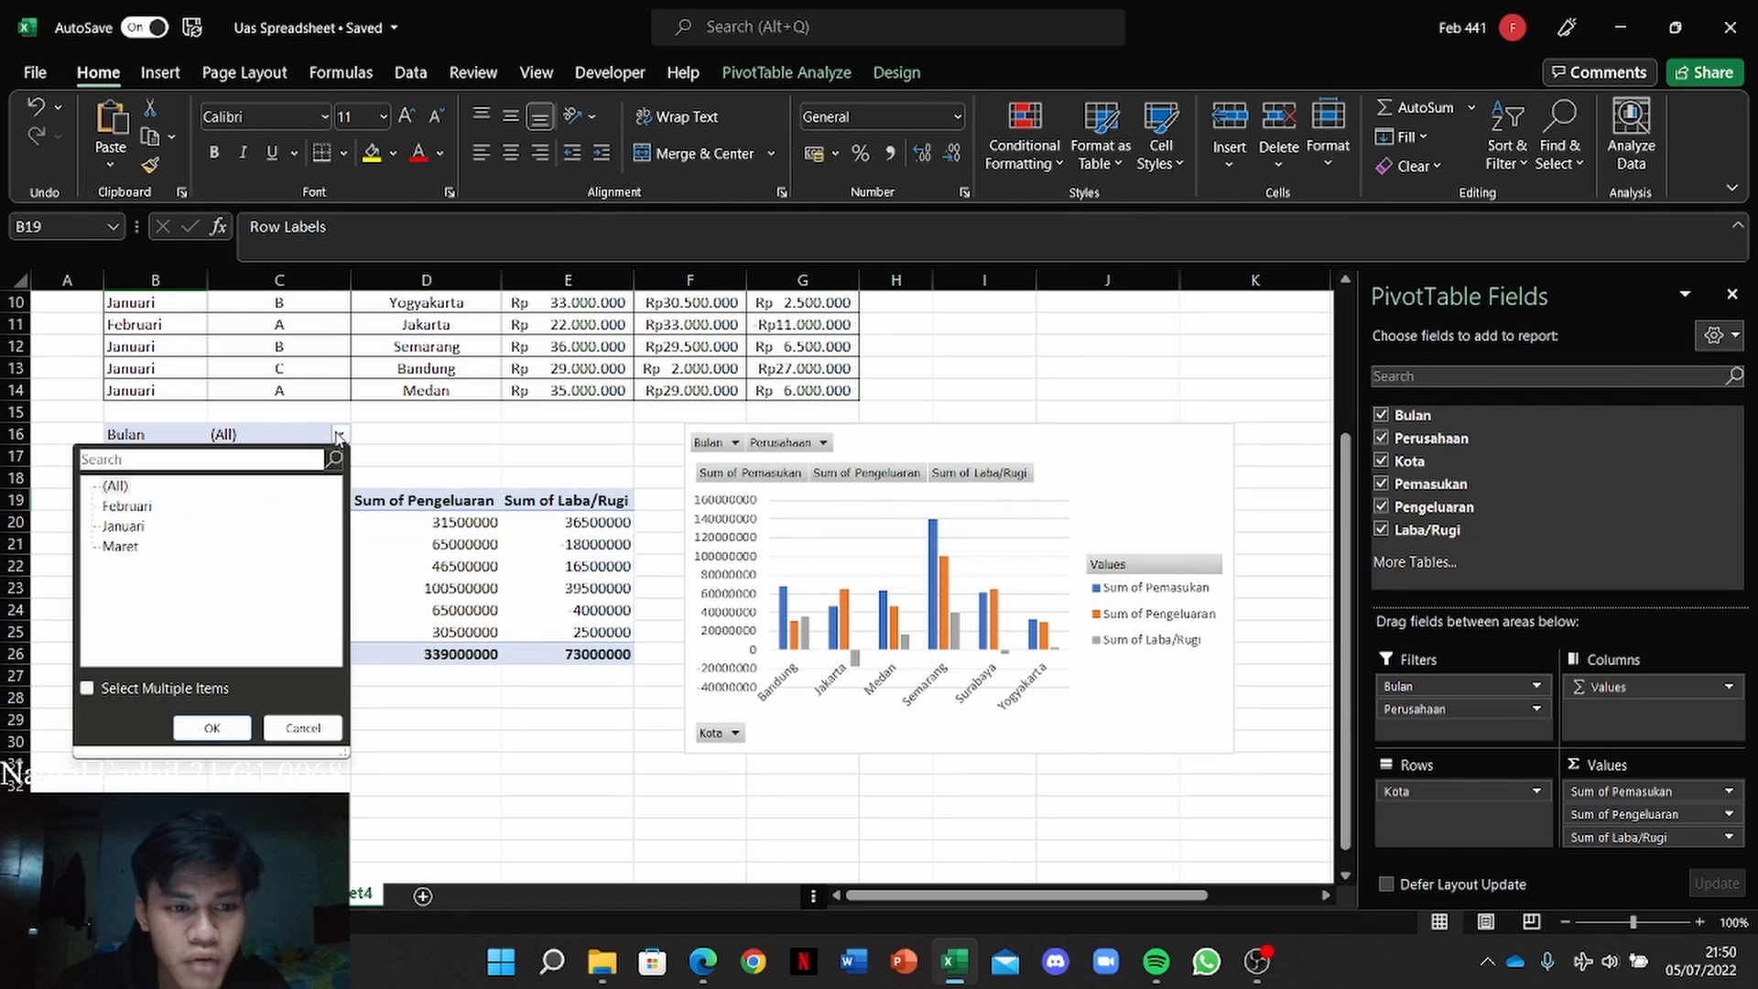
{"action": "left_click", "coordinate": [338, 435]}
{"action": "left_click", "coordinate": [339, 435]}
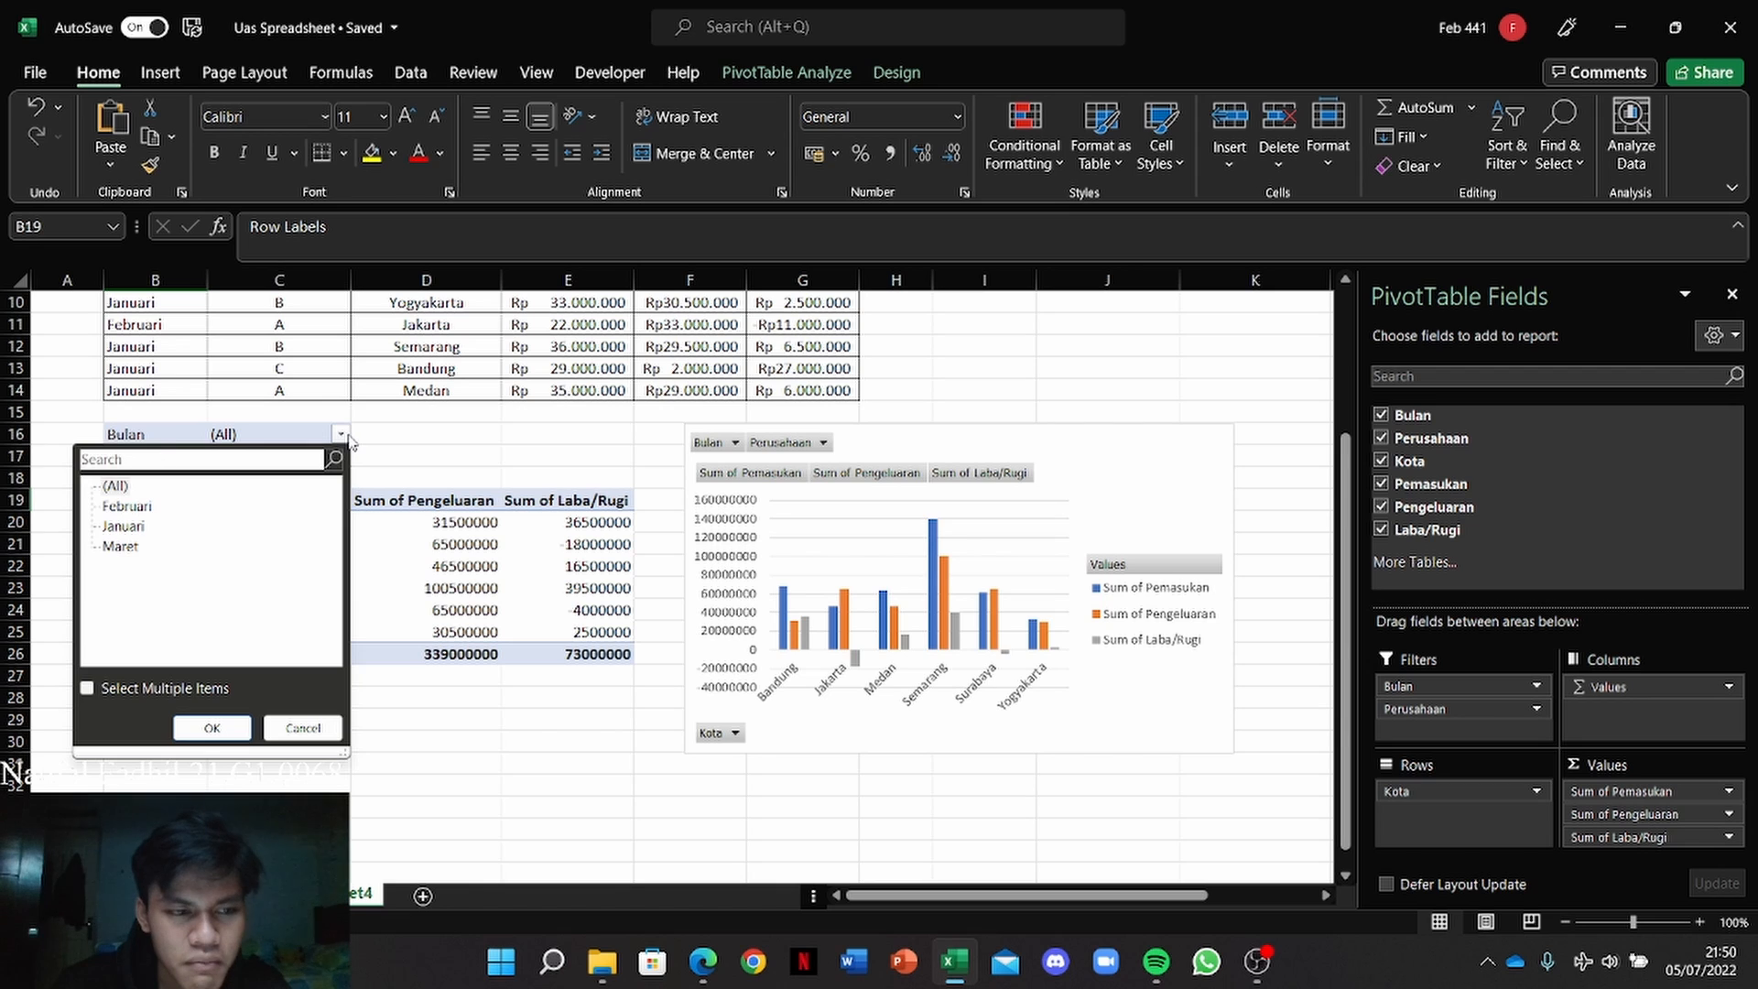
{"action": "left_click", "coordinate": [341, 435]}
{"action": "left_click", "coordinate": [340, 436]}
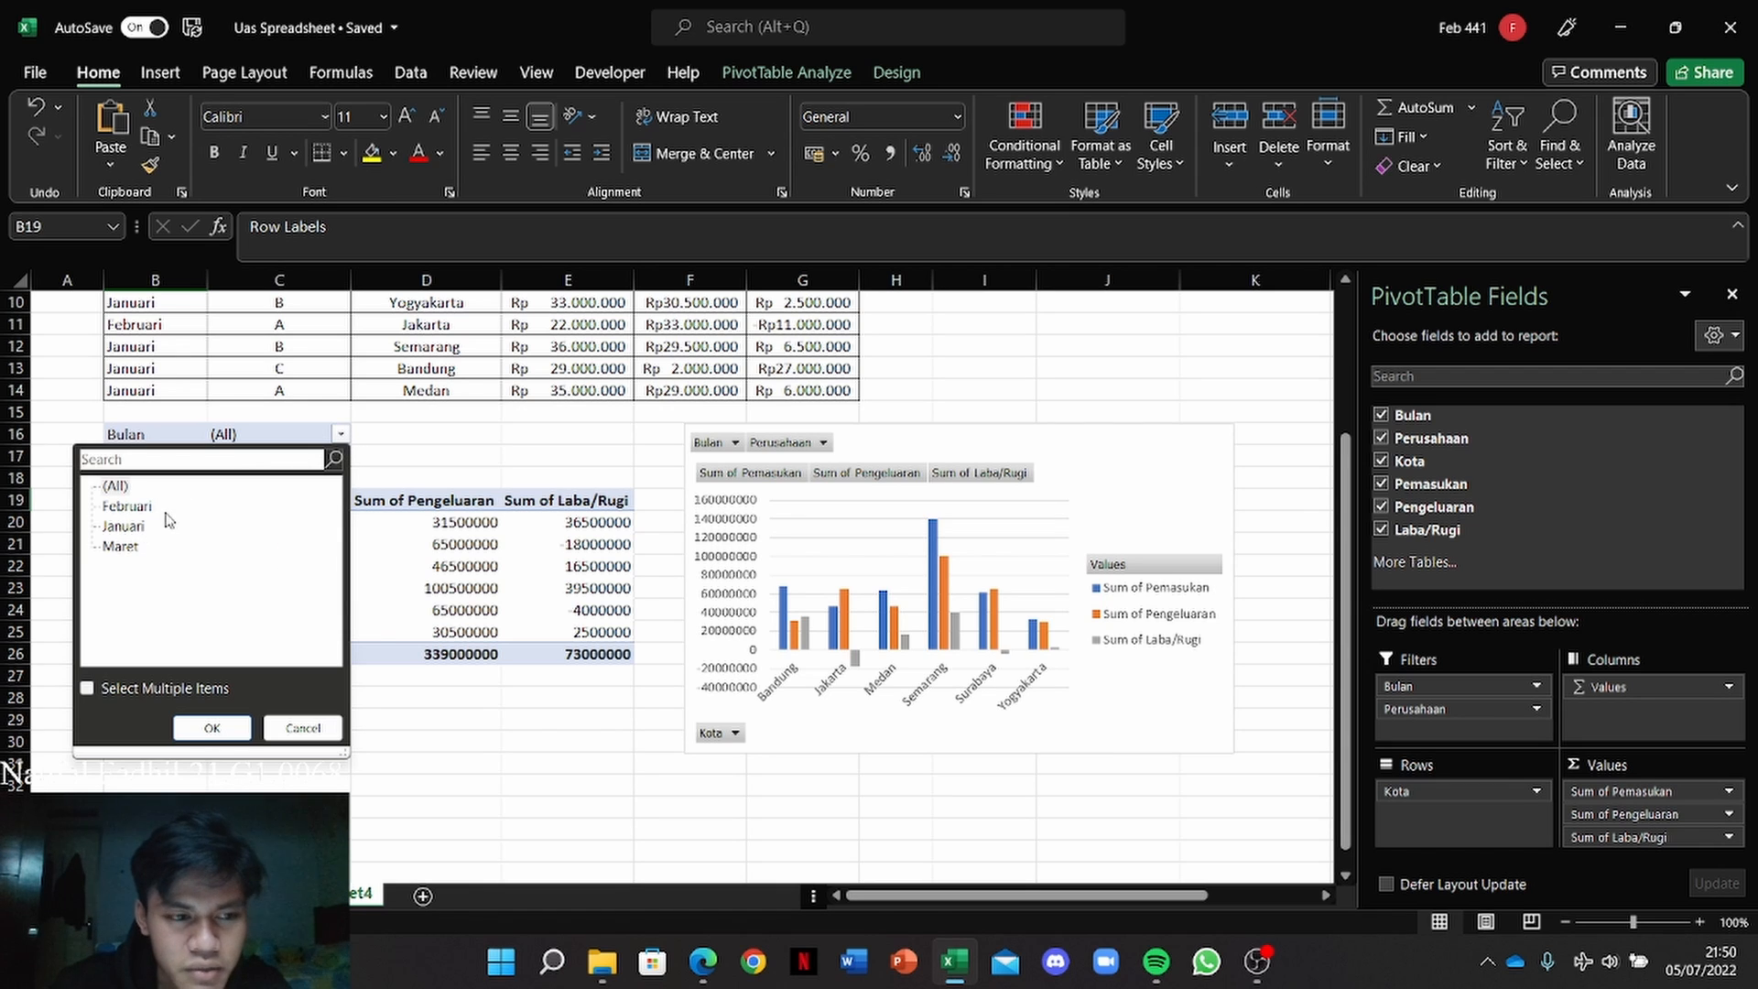
{"action": "left_click", "coordinate": [88, 690]}
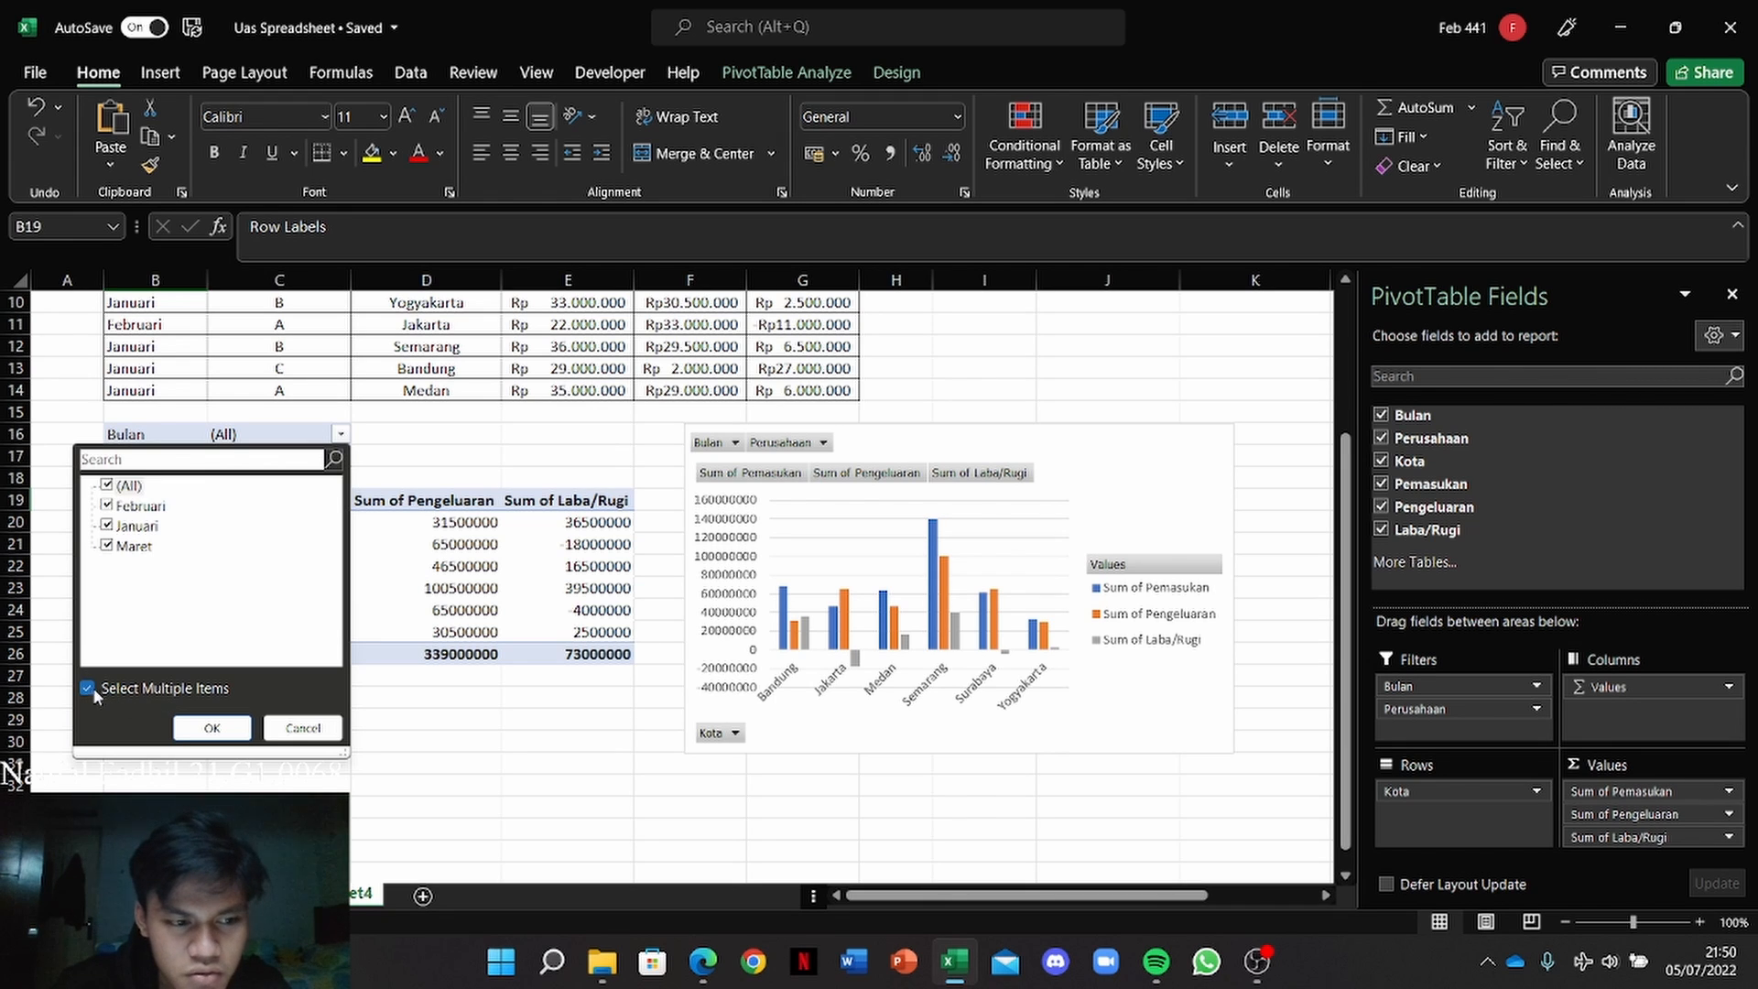
{"action": "left_click", "coordinate": [108, 486]}
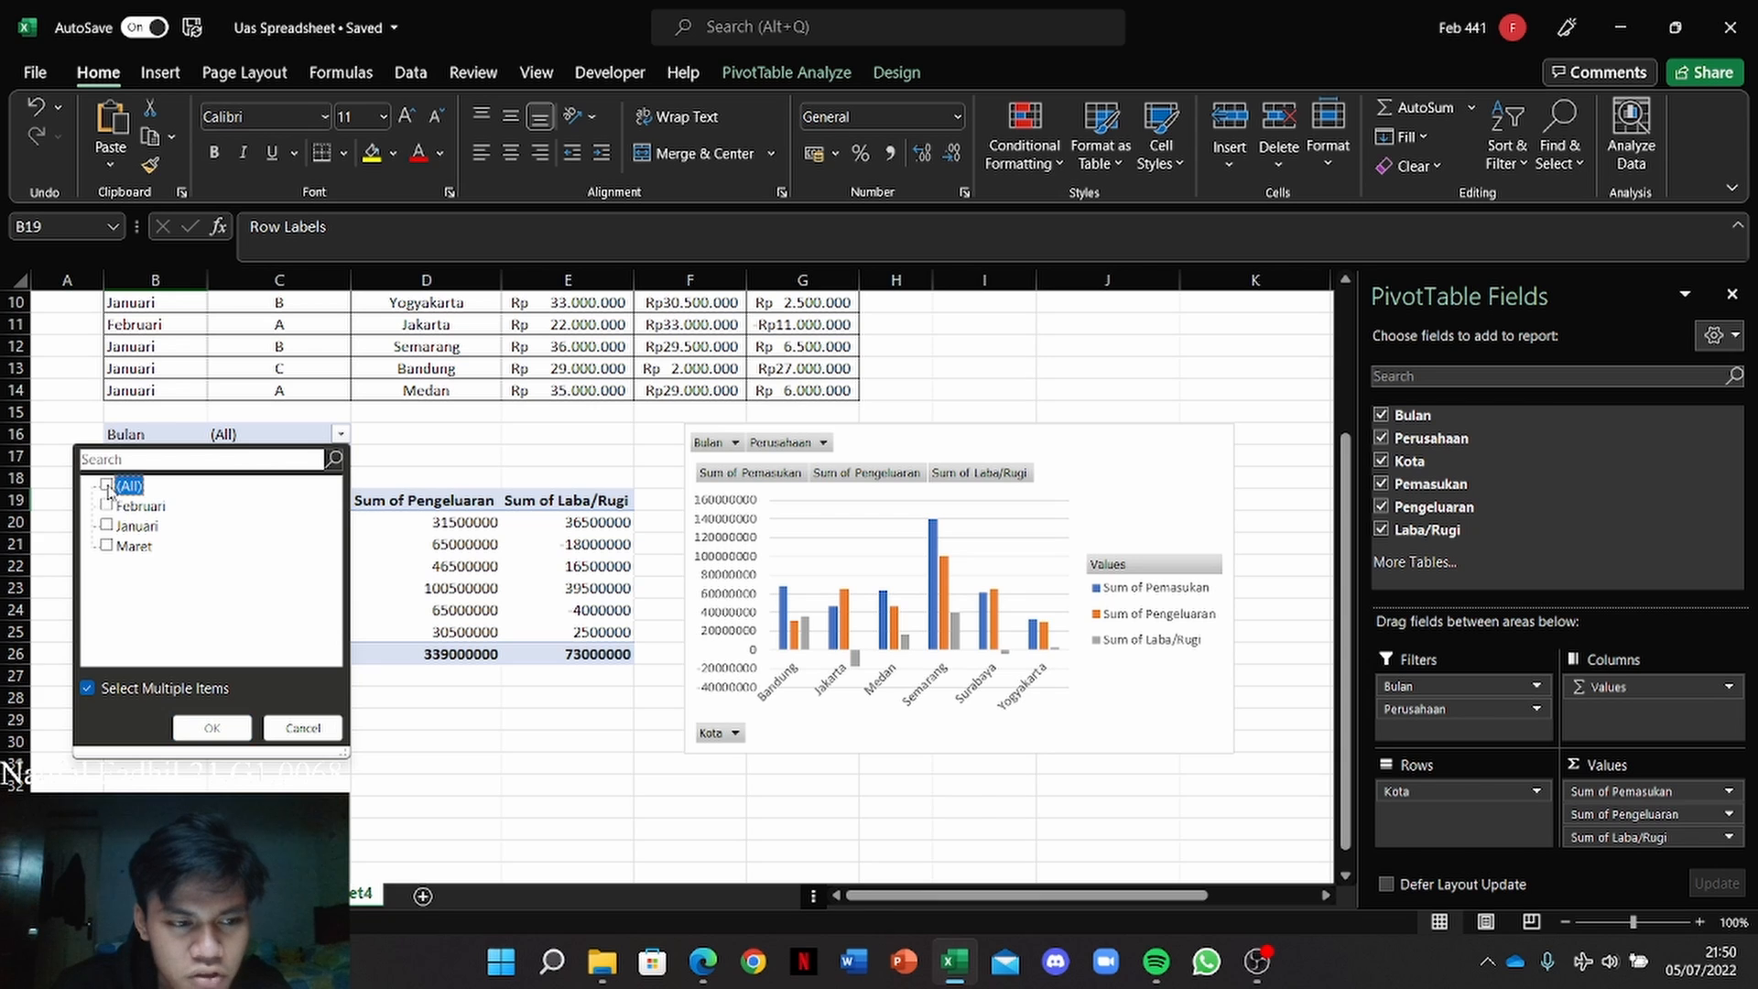
{"action": "left_click", "coordinate": [107, 506]}
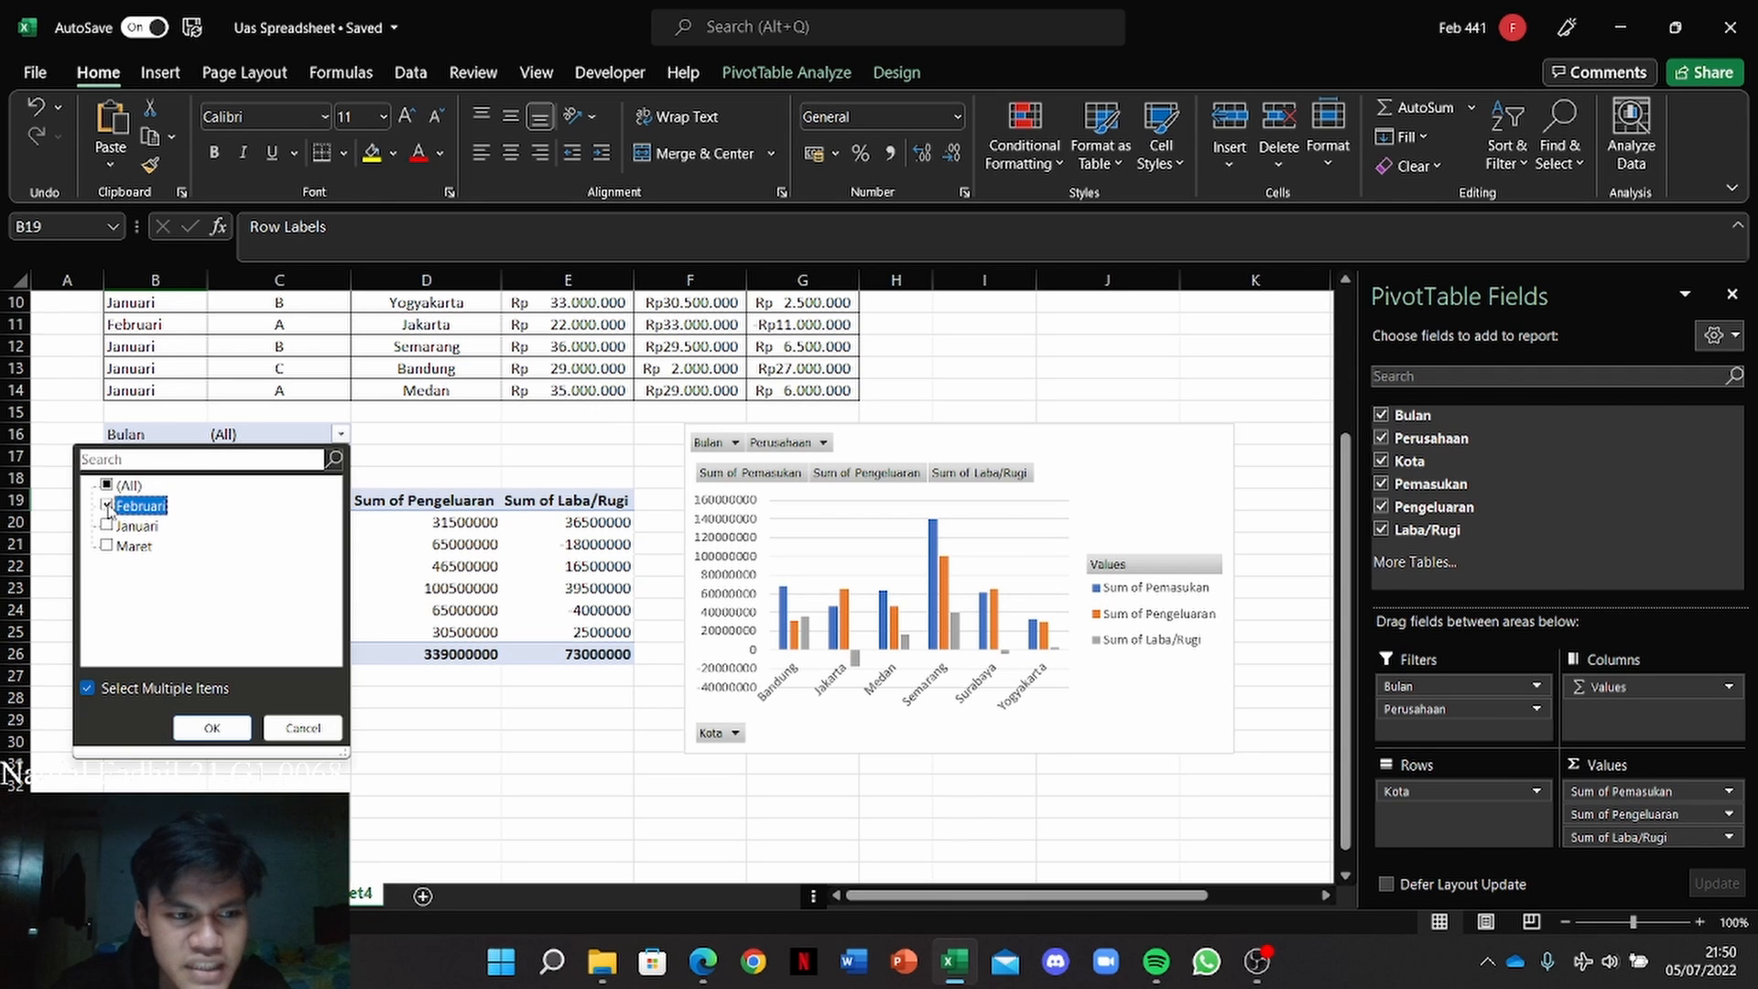
{"action": "left_click", "coordinate": [212, 729]}
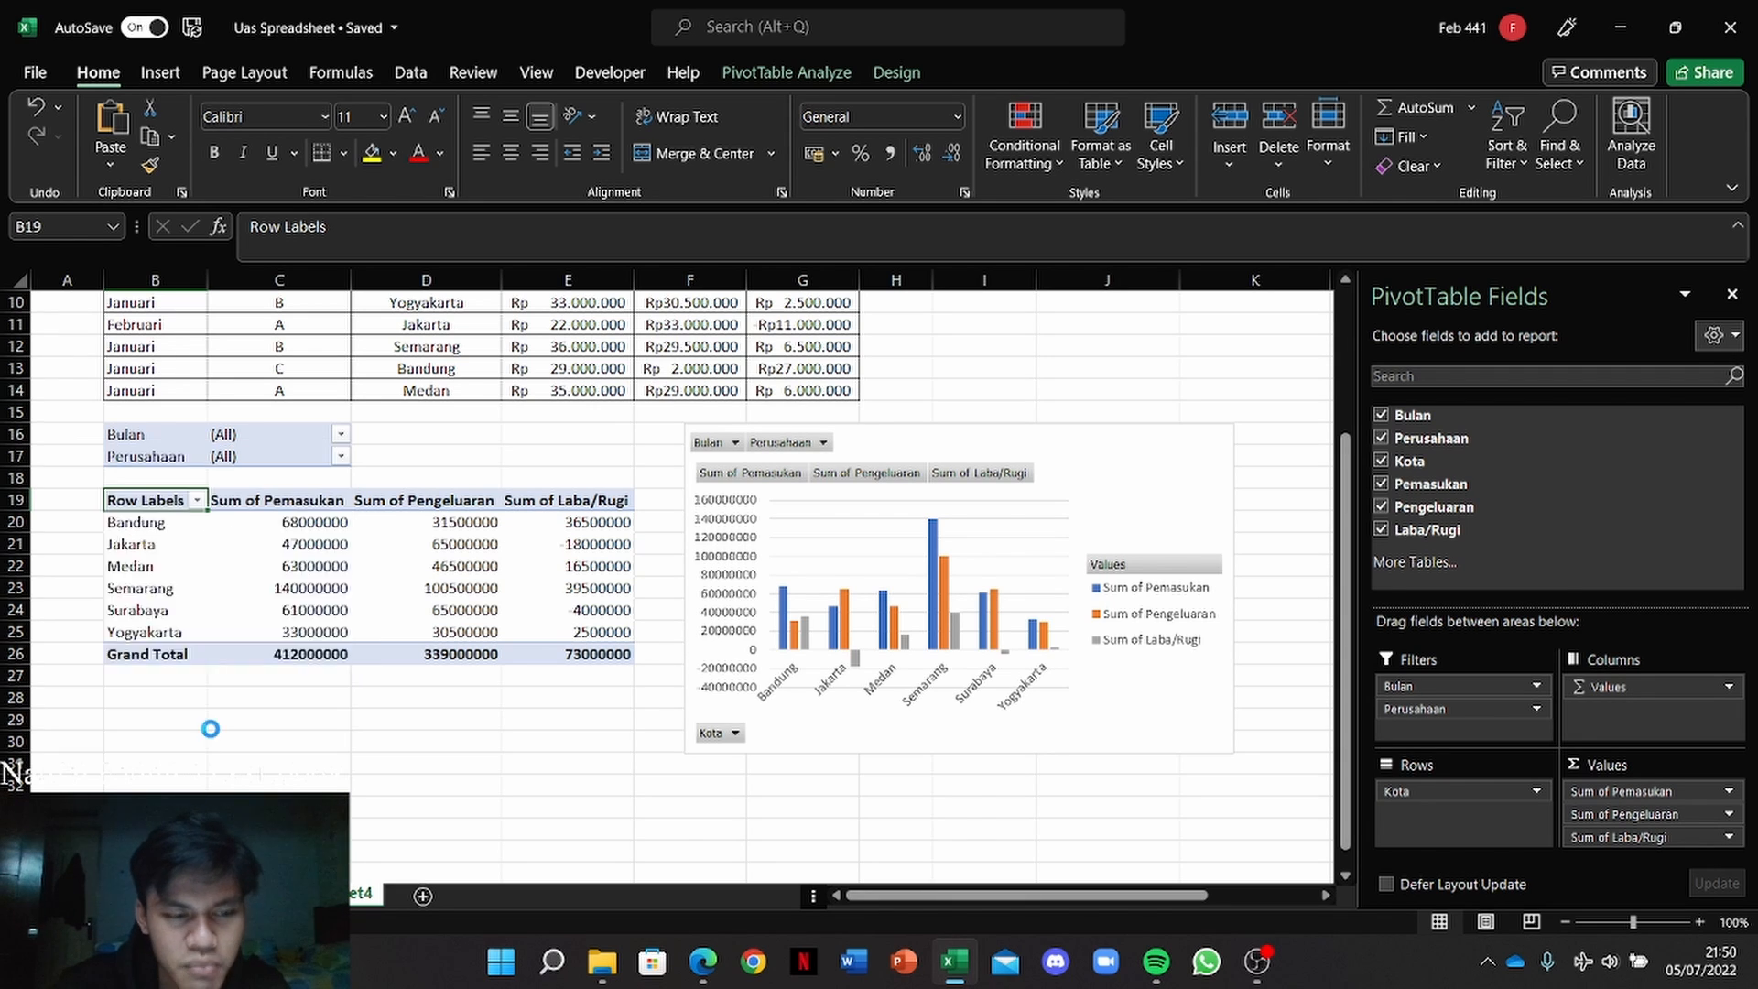
Step: Allow multiple items in the Perusahaan filter, restrict it to company A, and review the filtered table and chart
{"action": "left_click", "coordinate": [339, 457]}
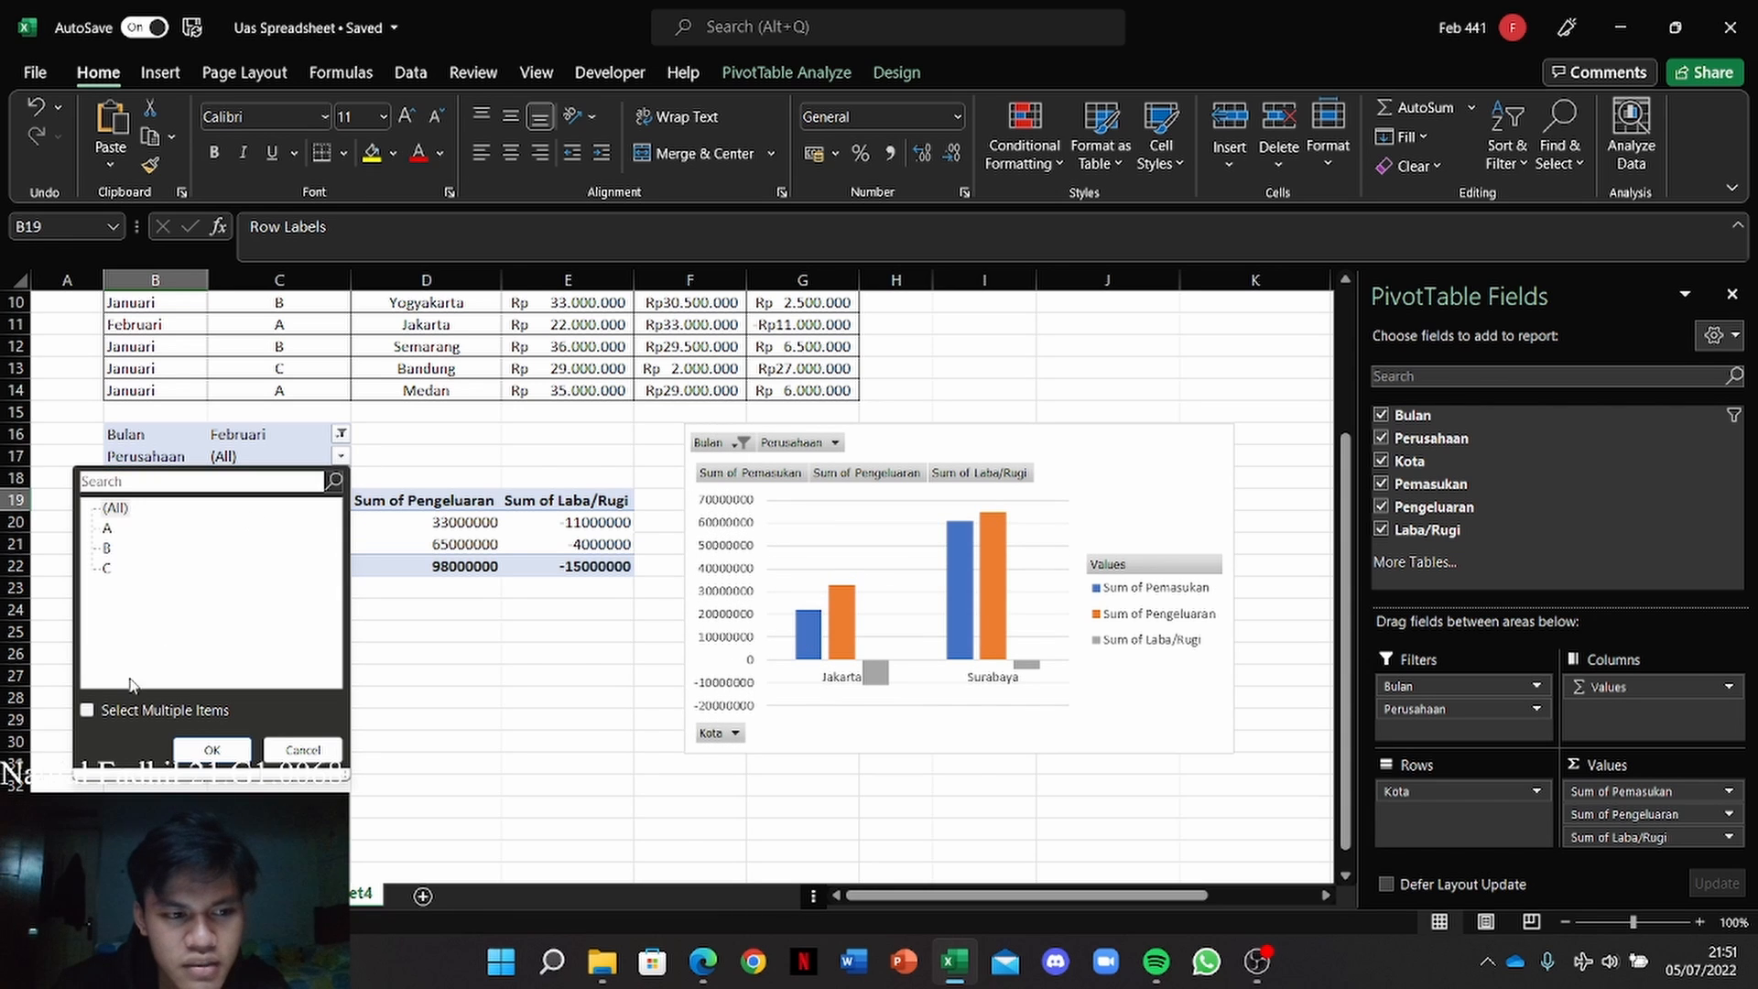
{"action": "left_click", "coordinate": [88, 712]}
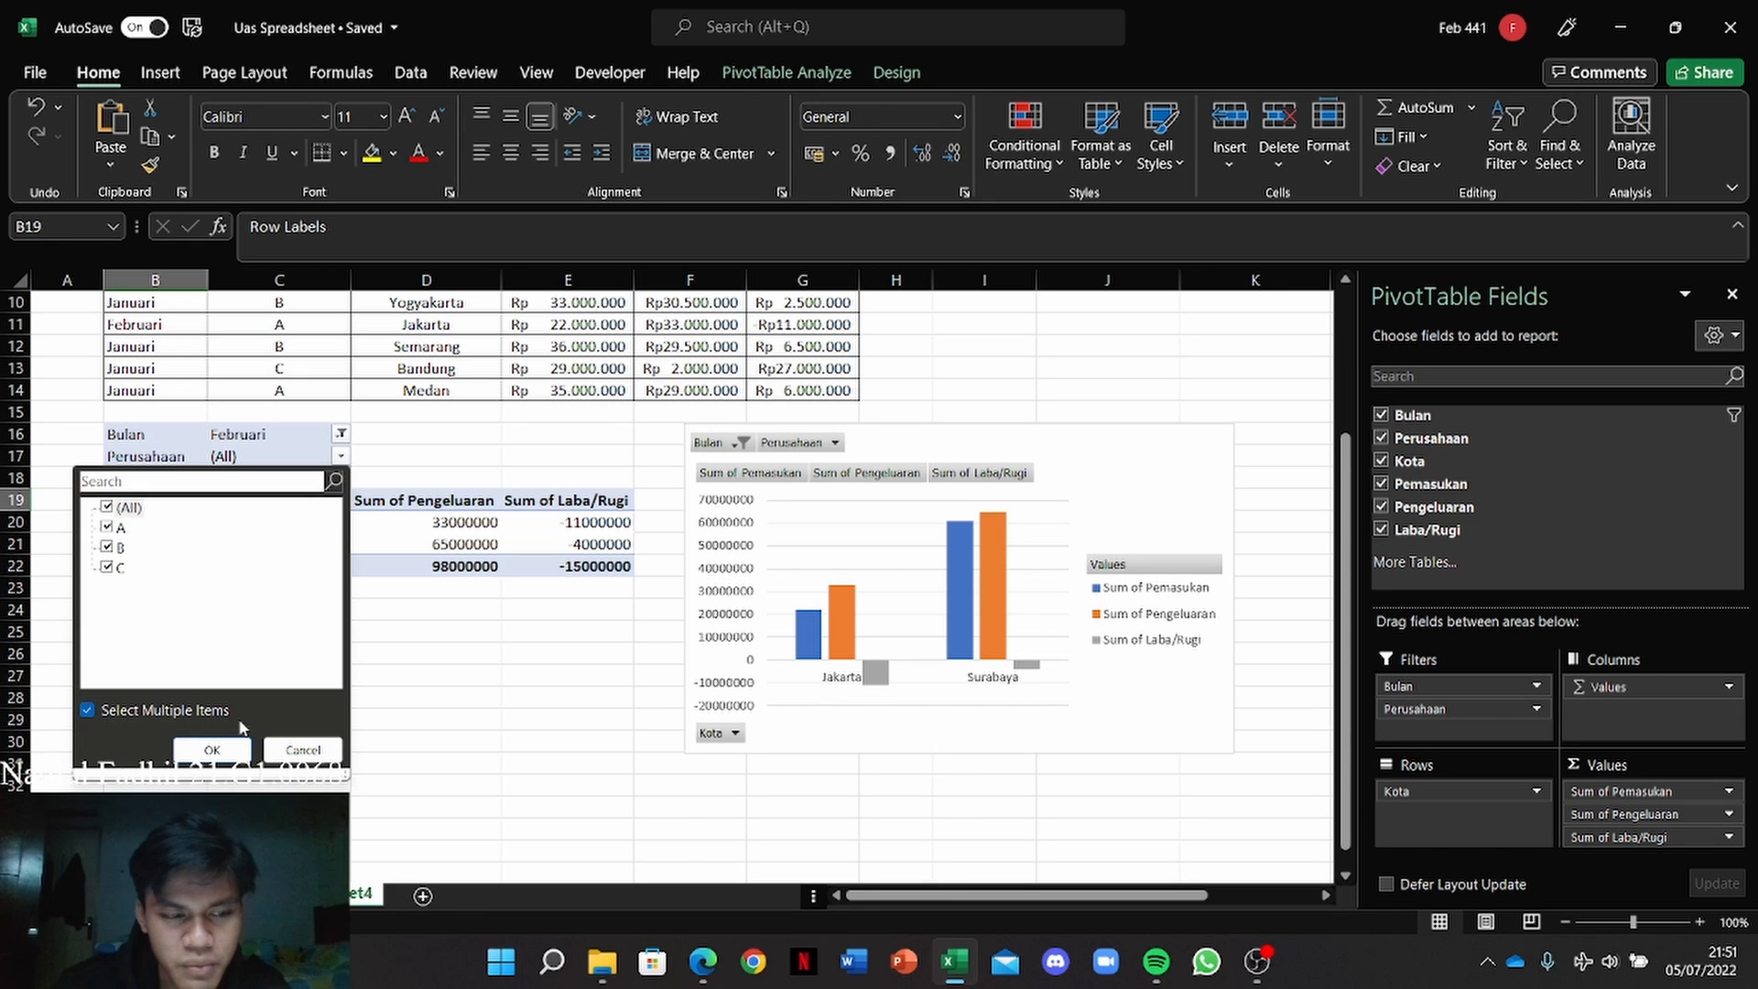
{"action": "left_click", "coordinate": [106, 508]}
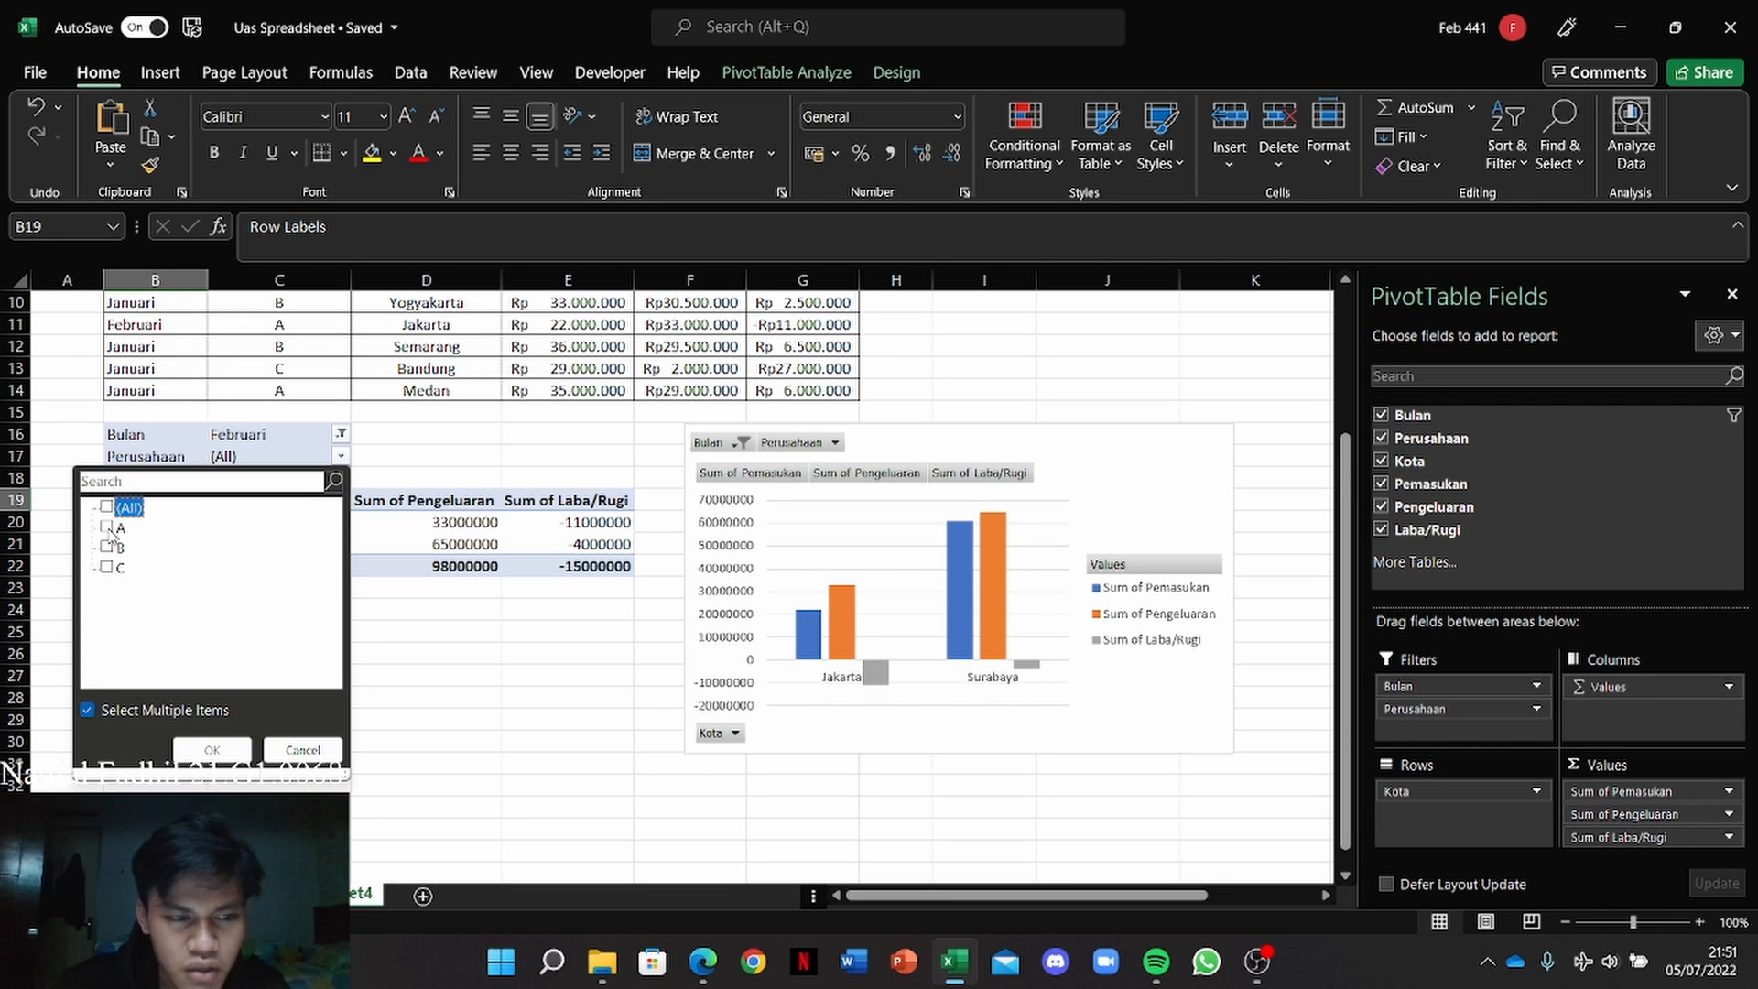
{"action": "left_click", "coordinate": [106, 528]}
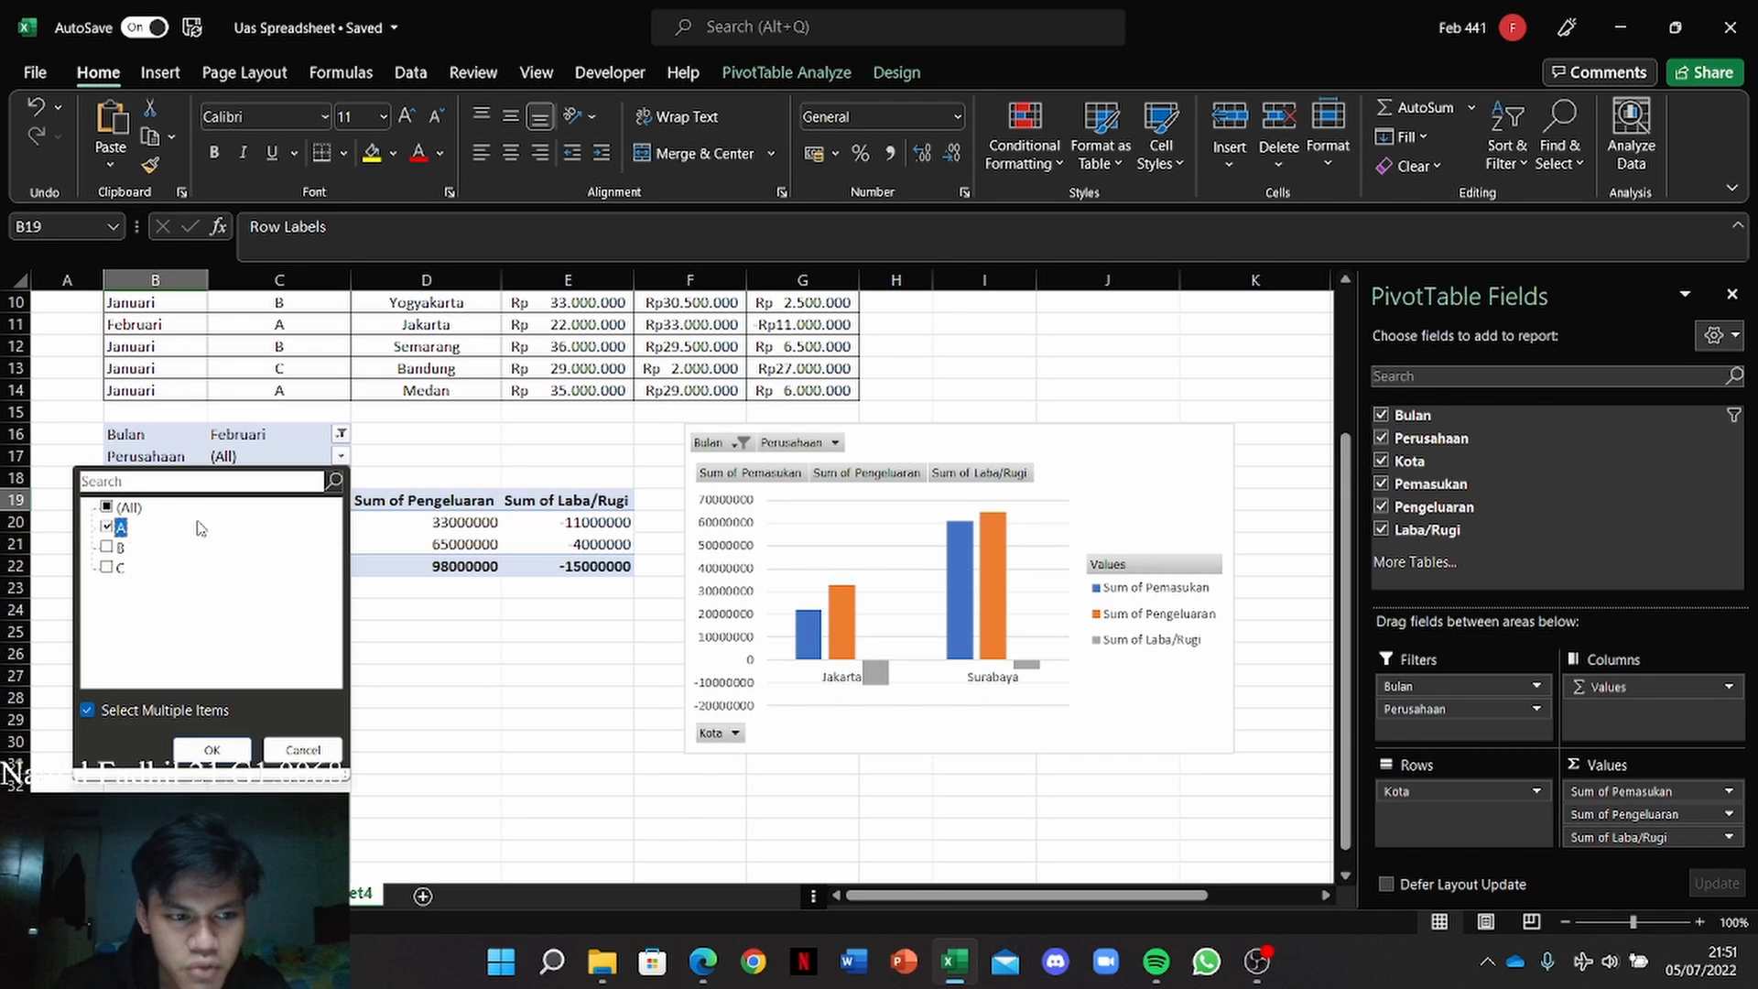
{"action": "left_click", "coordinate": [211, 750]}
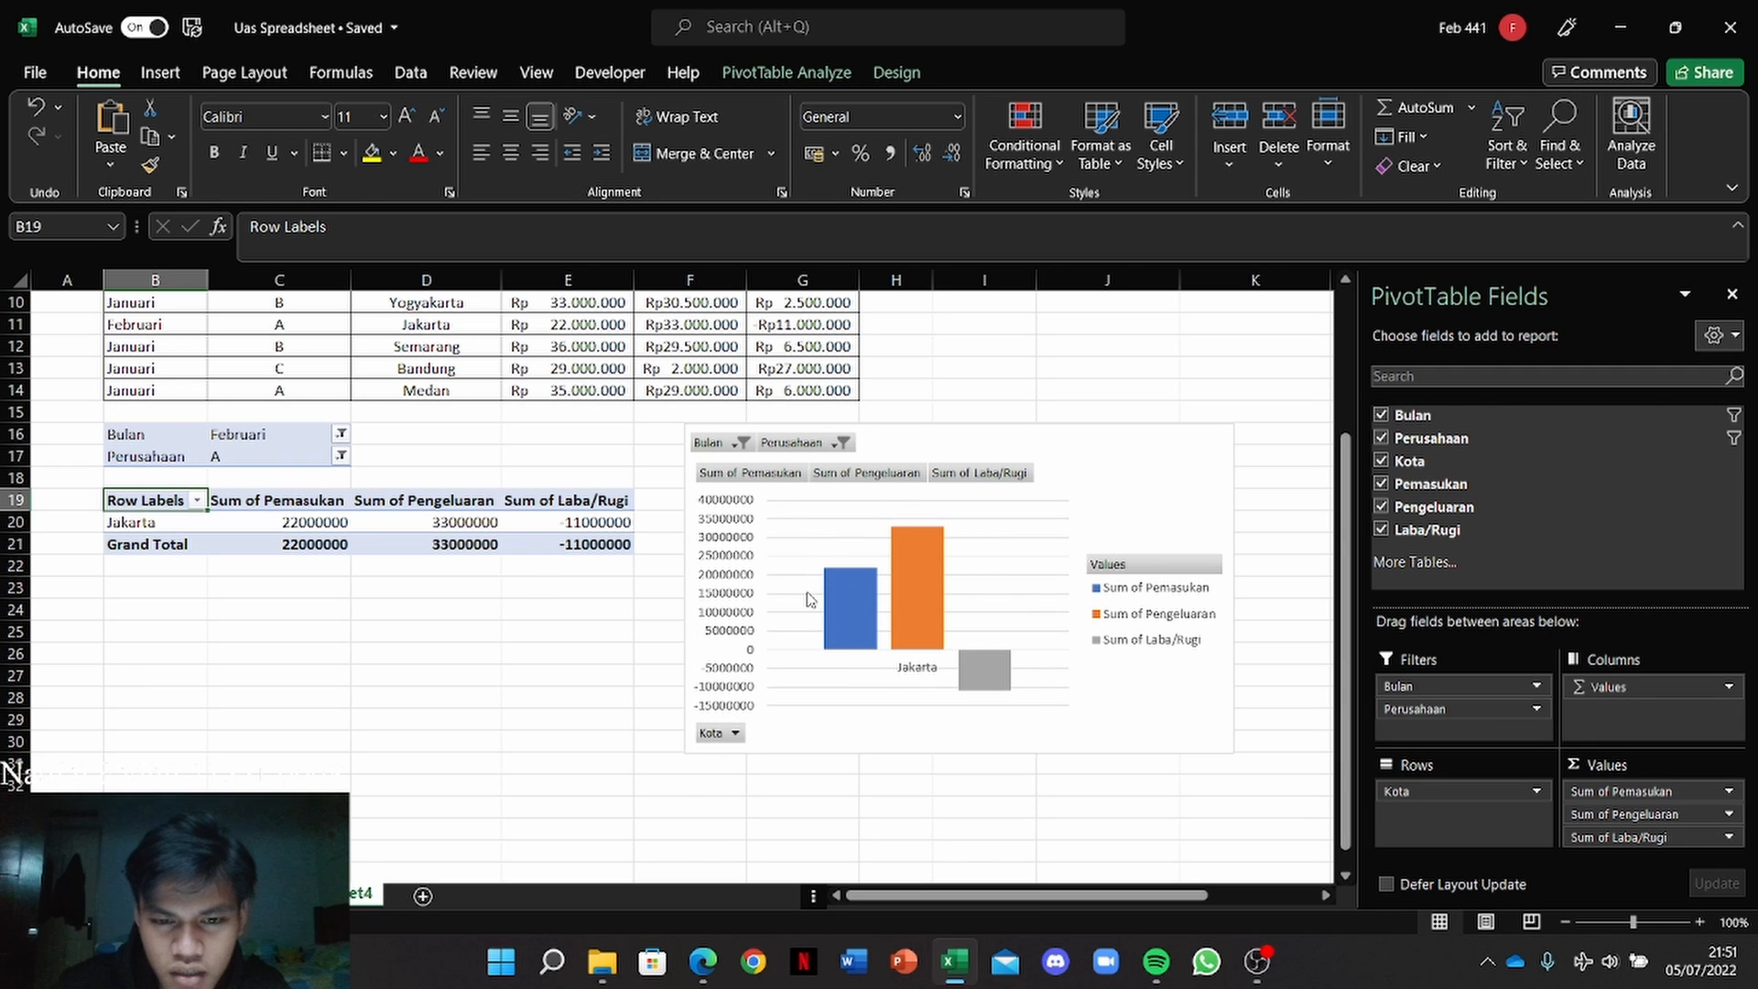
{"action": "scroll", "coordinate": [805, 597], "scroll_direction": "up", "scroll_amount": 1}
{"action": "scroll", "coordinate": [806, 597], "scroll_direction": "down", "scroll_amount": 1}
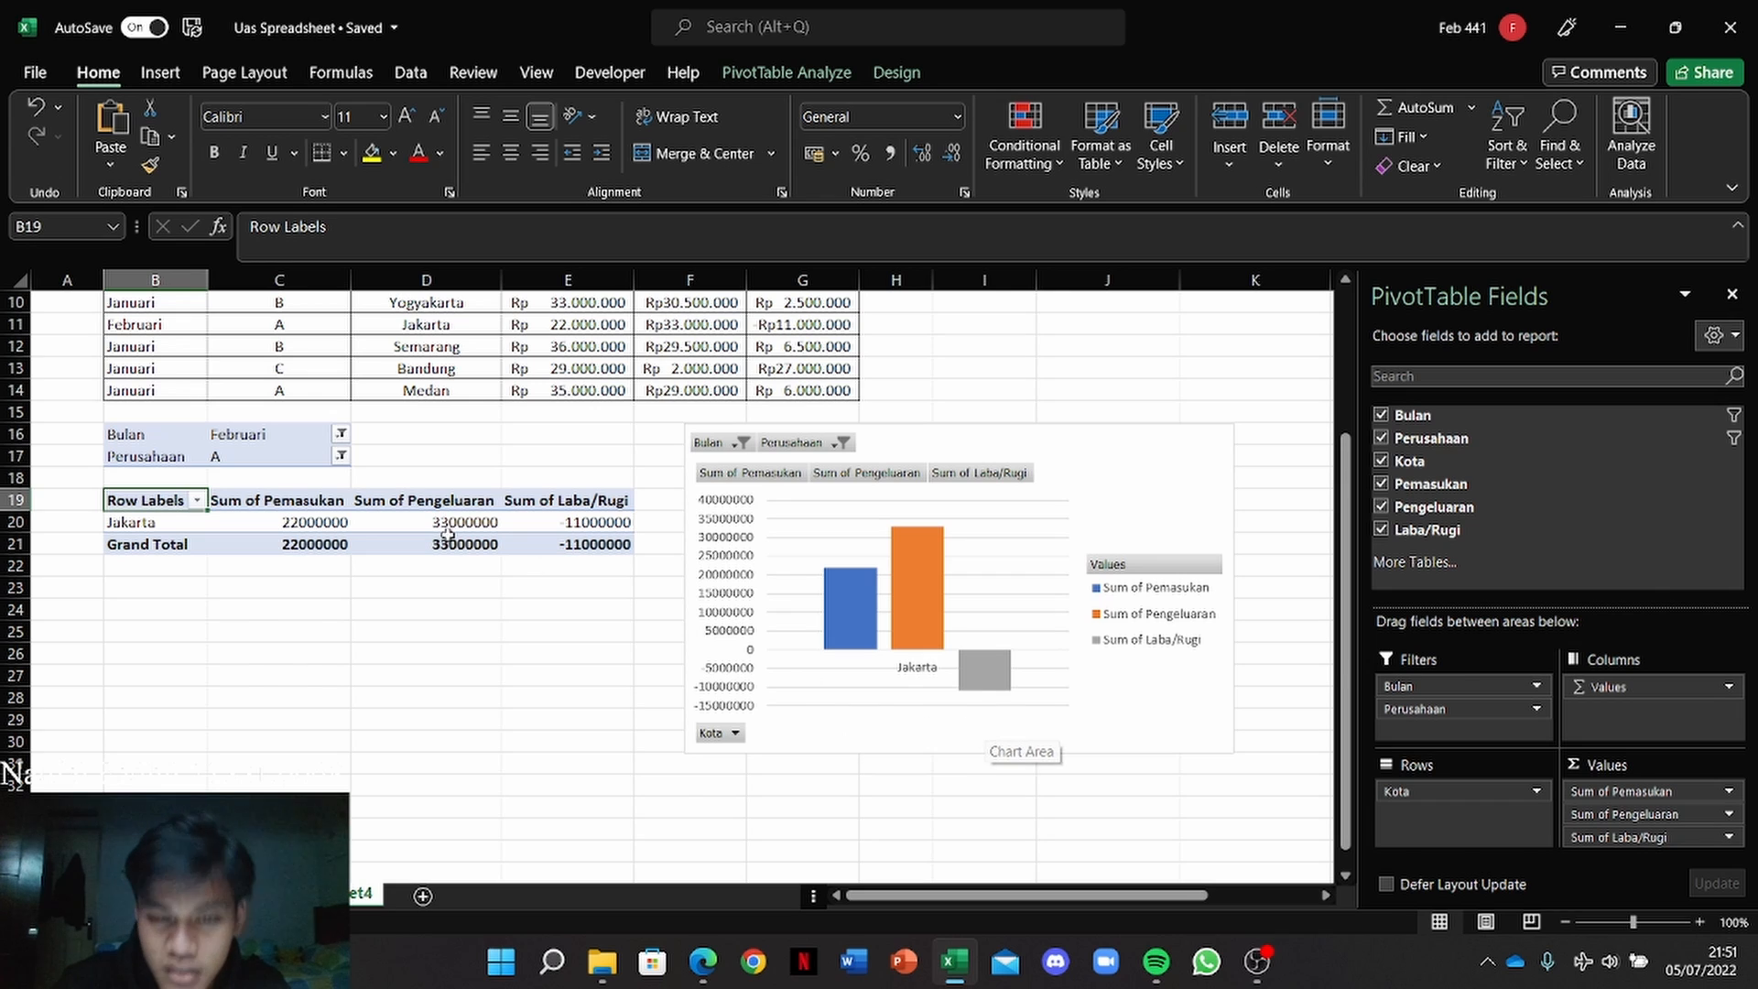
Step: Change the Bulan filter so that only Januari is included instead of Februari
{"action": "left_click", "coordinate": [341, 436]}
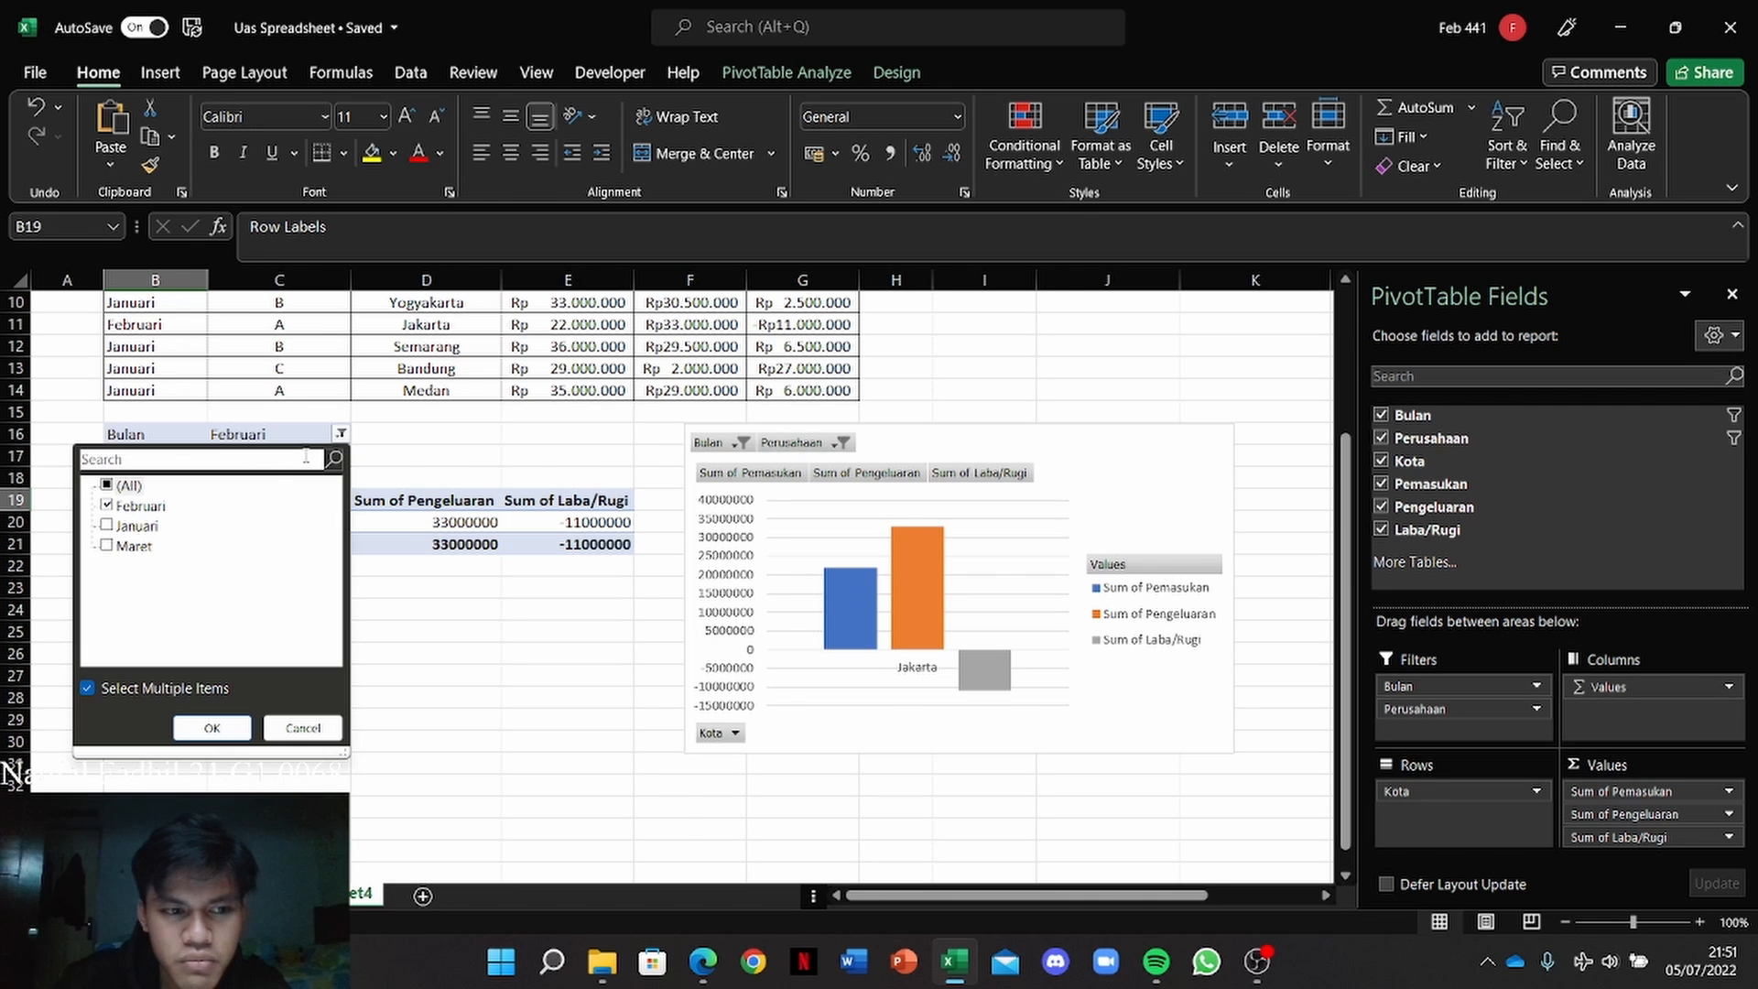
{"action": "left_click", "coordinate": [107, 525]}
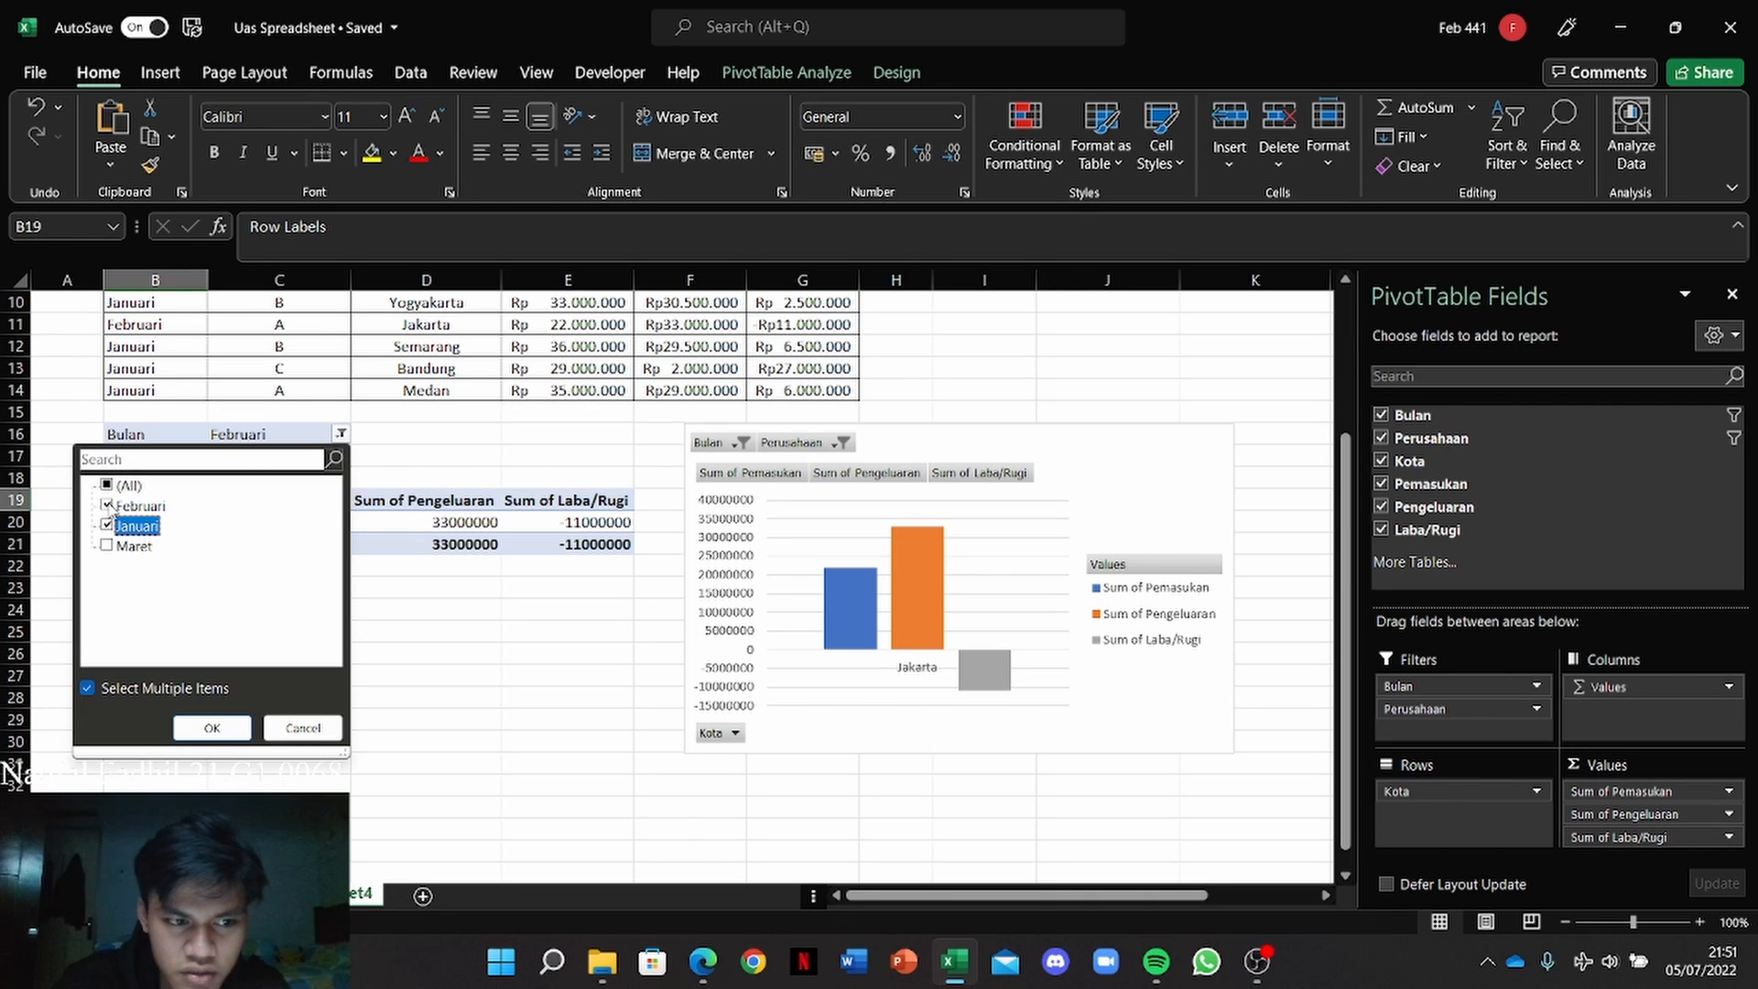
{"action": "left_click", "coordinate": [148, 687]}
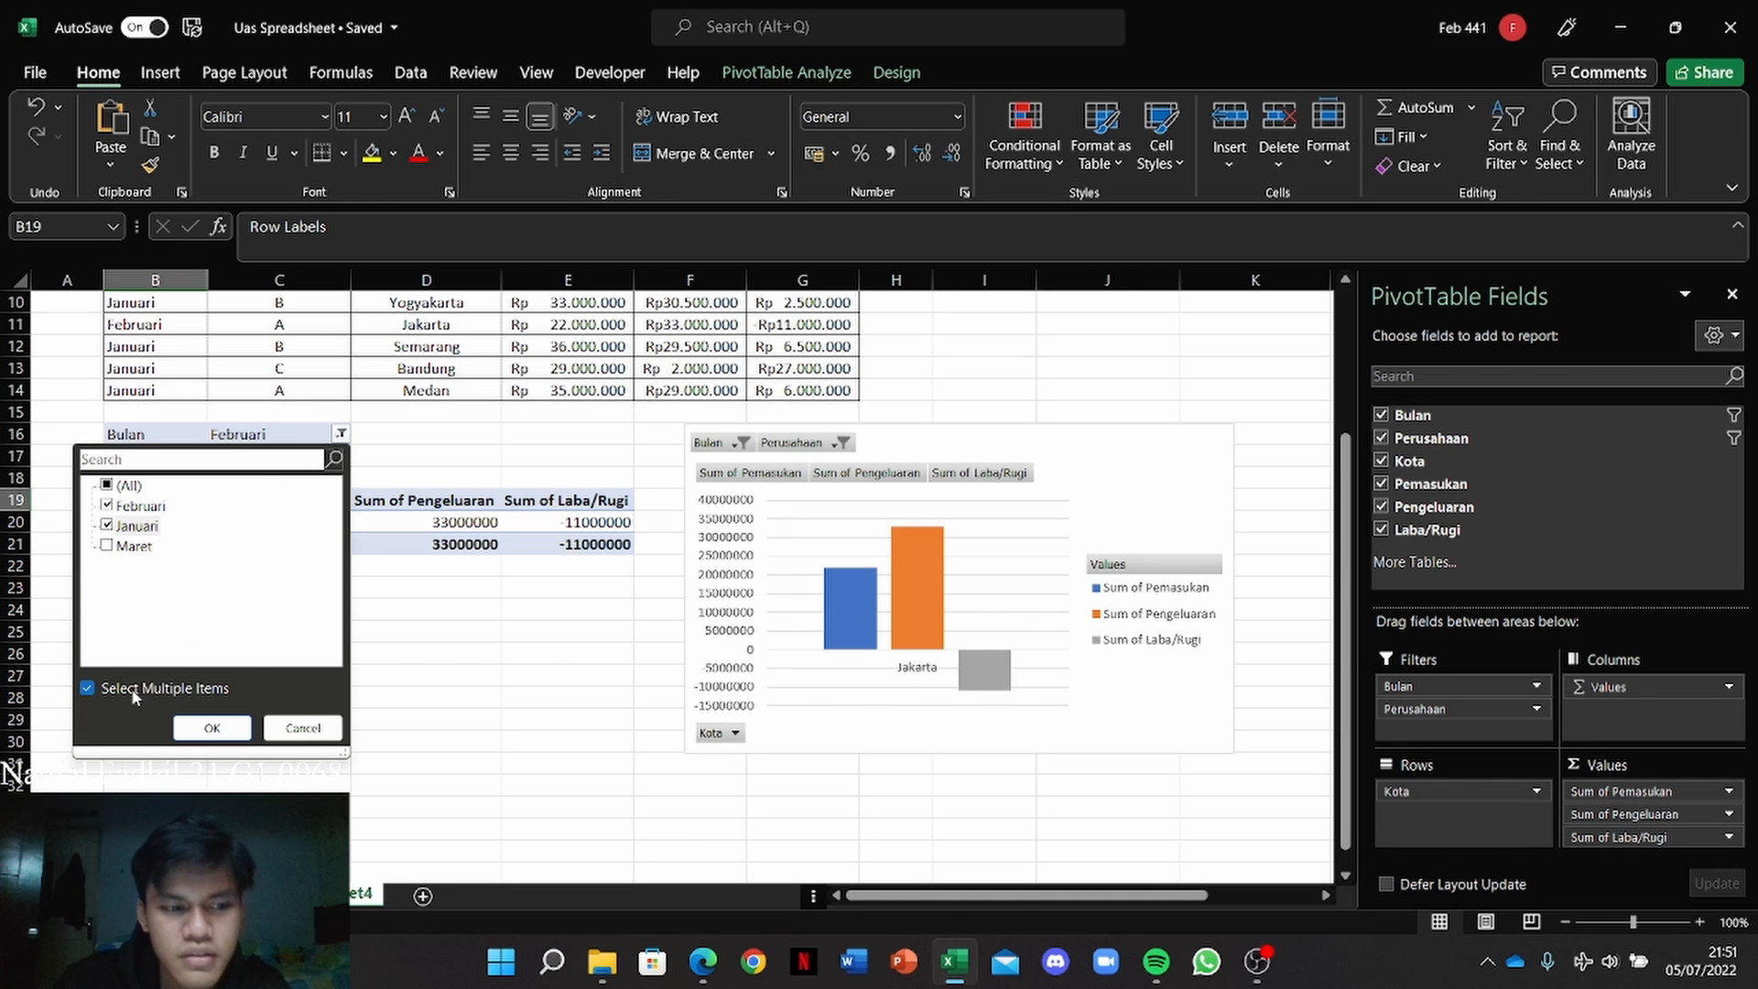
{"action": "left_click", "coordinate": [110, 506]}
{"action": "left_click", "coordinate": [212, 729]}
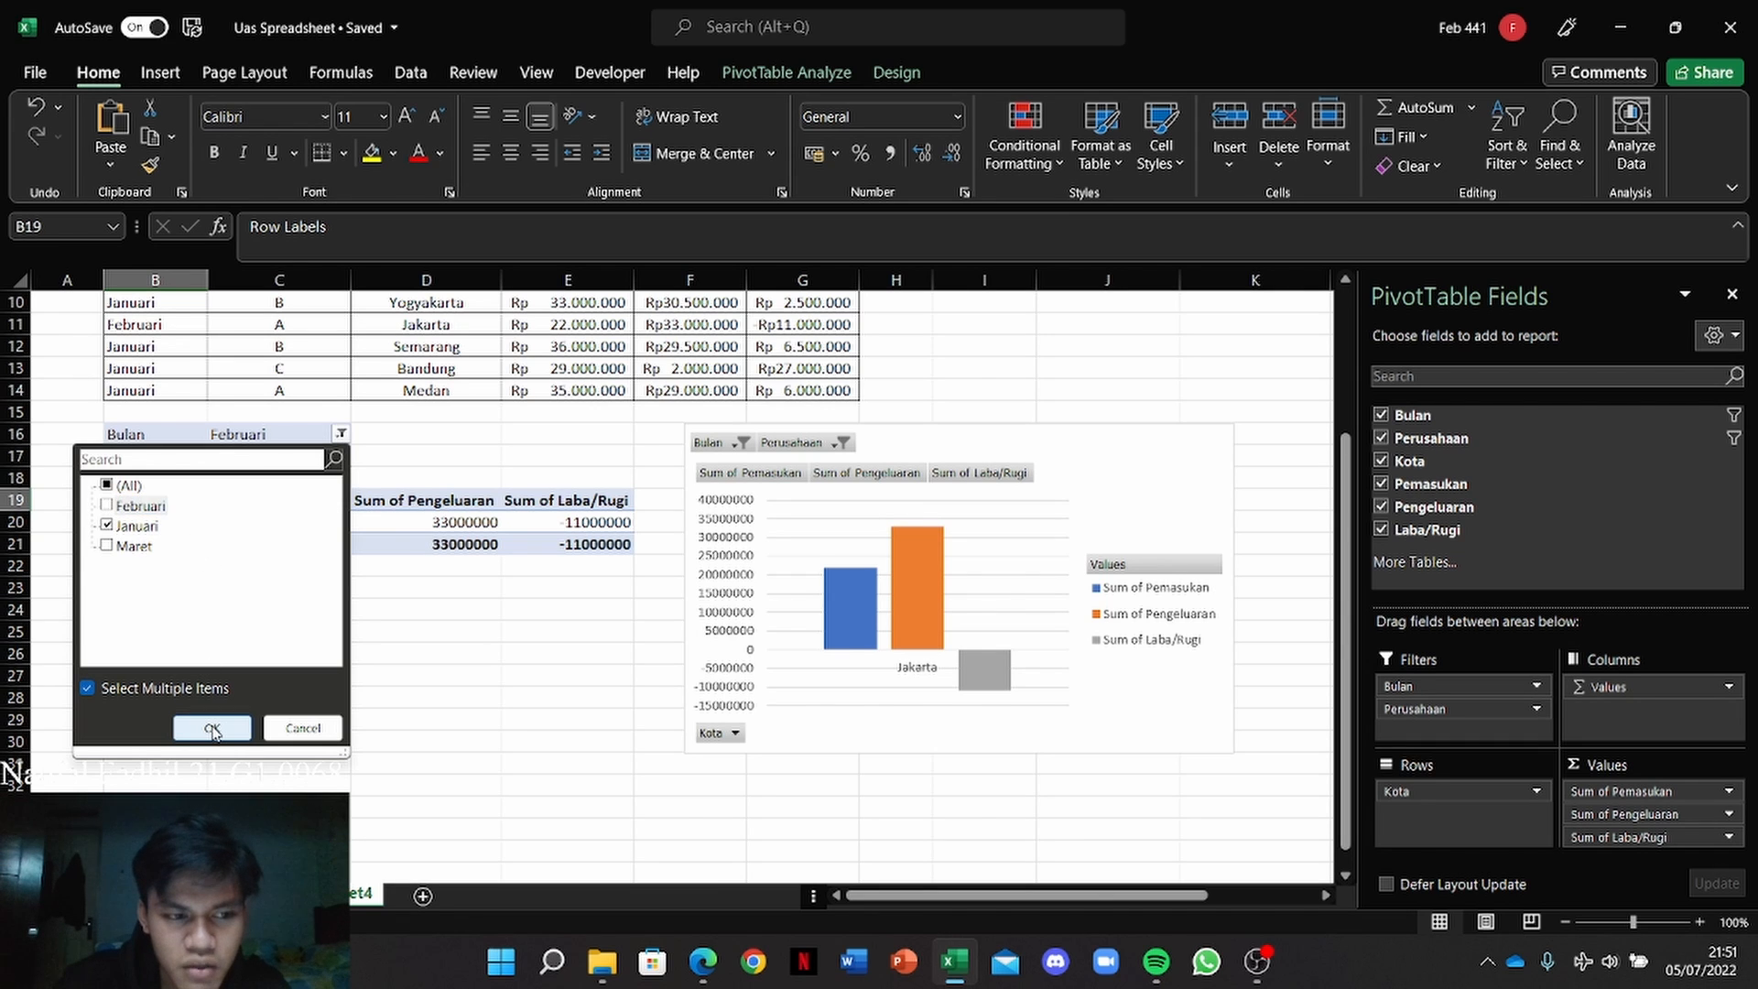
Step: Change the Perusahaan filter to company B only and compare the filtered chart with the source table
{"action": "left_click", "coordinate": [340, 457]}
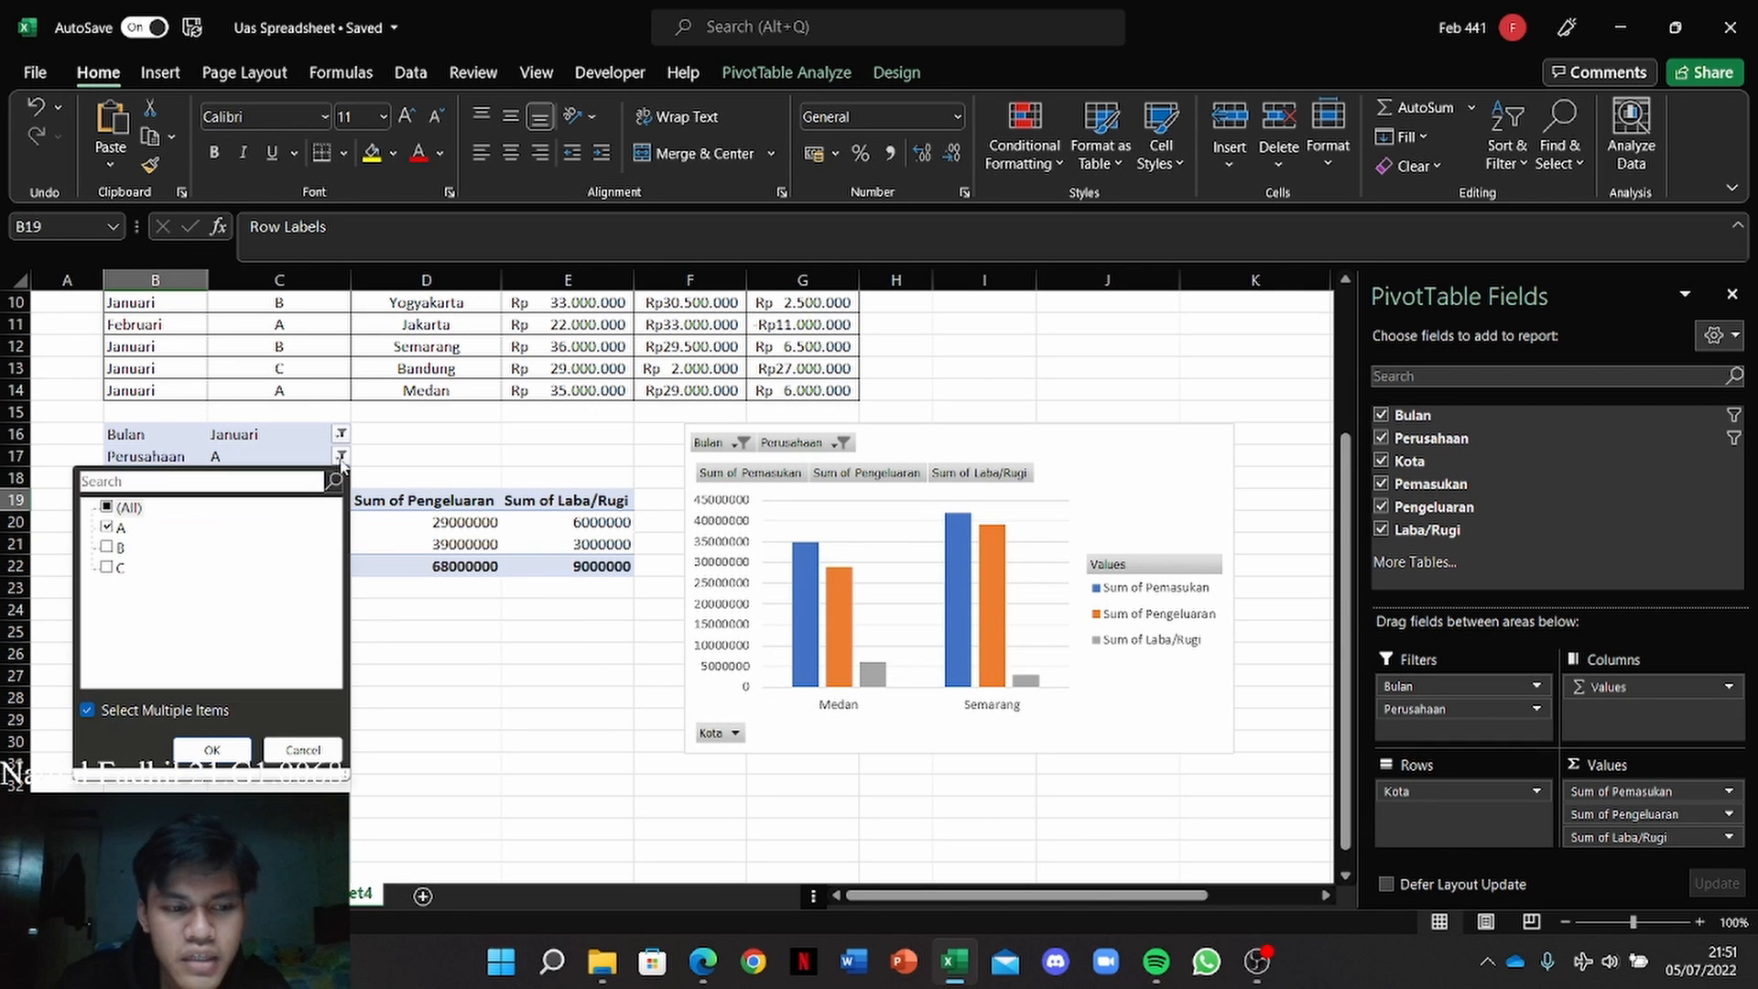
{"action": "left_click", "coordinate": [107, 547]}
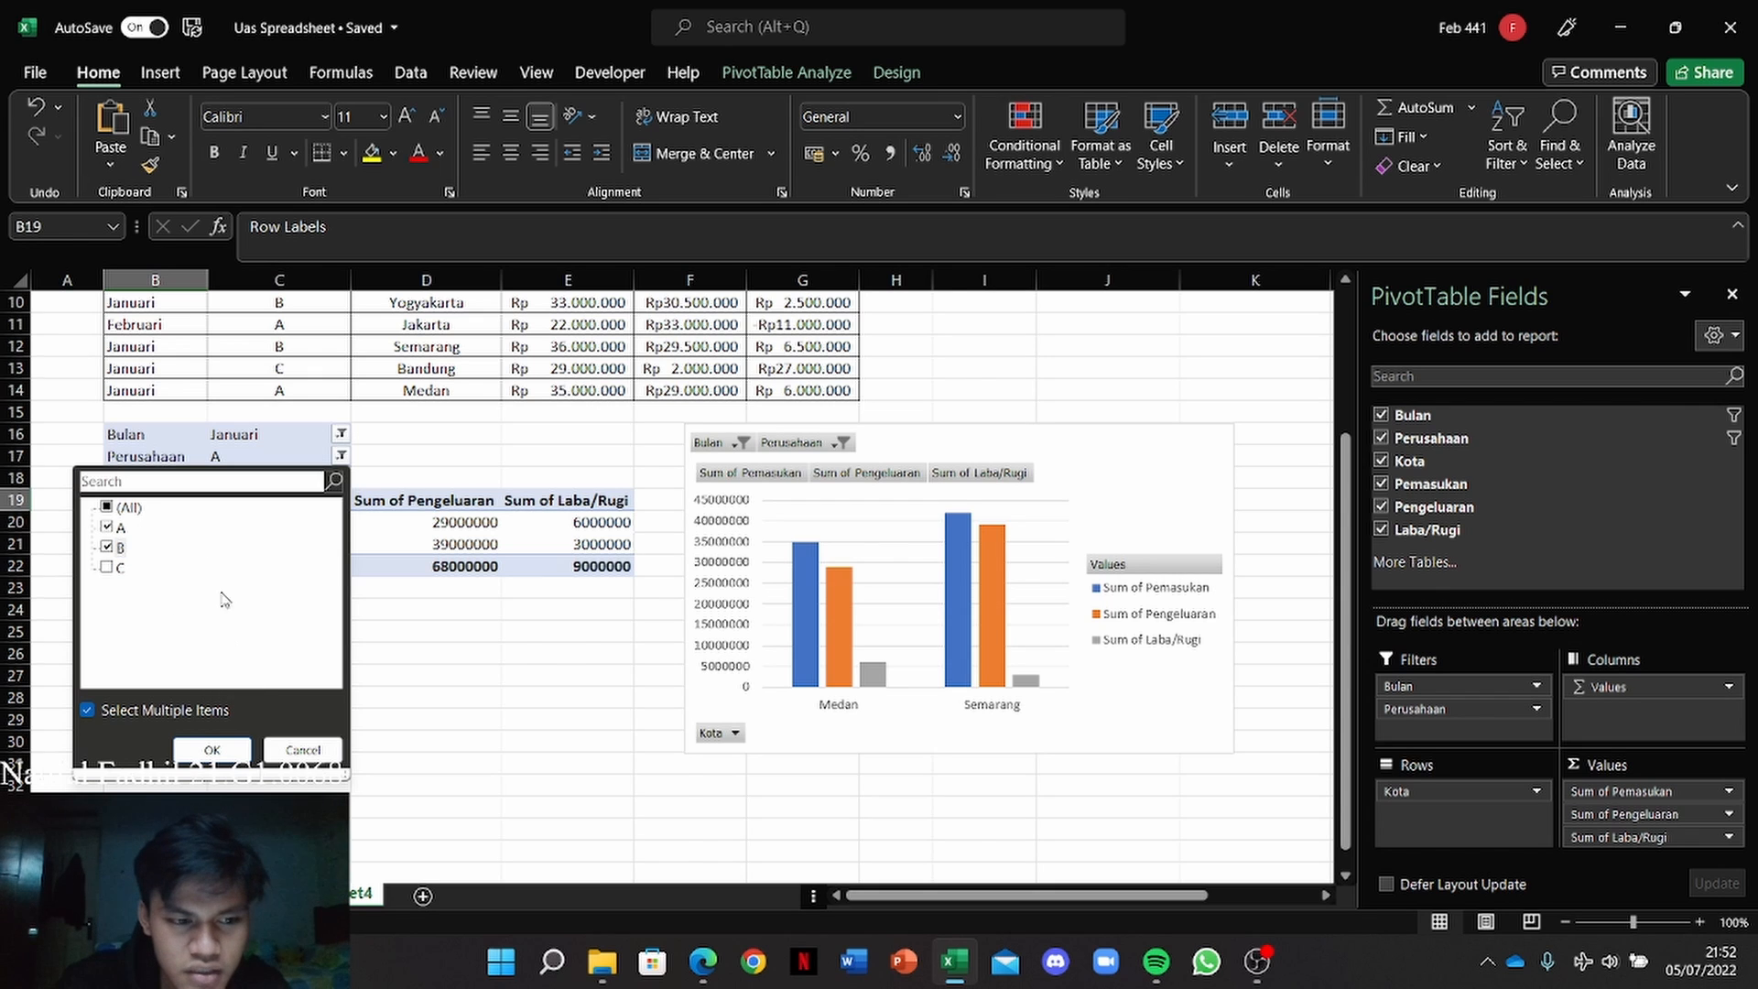
{"action": "left_click", "coordinate": [108, 528]}
{"action": "left_click", "coordinate": [213, 749]}
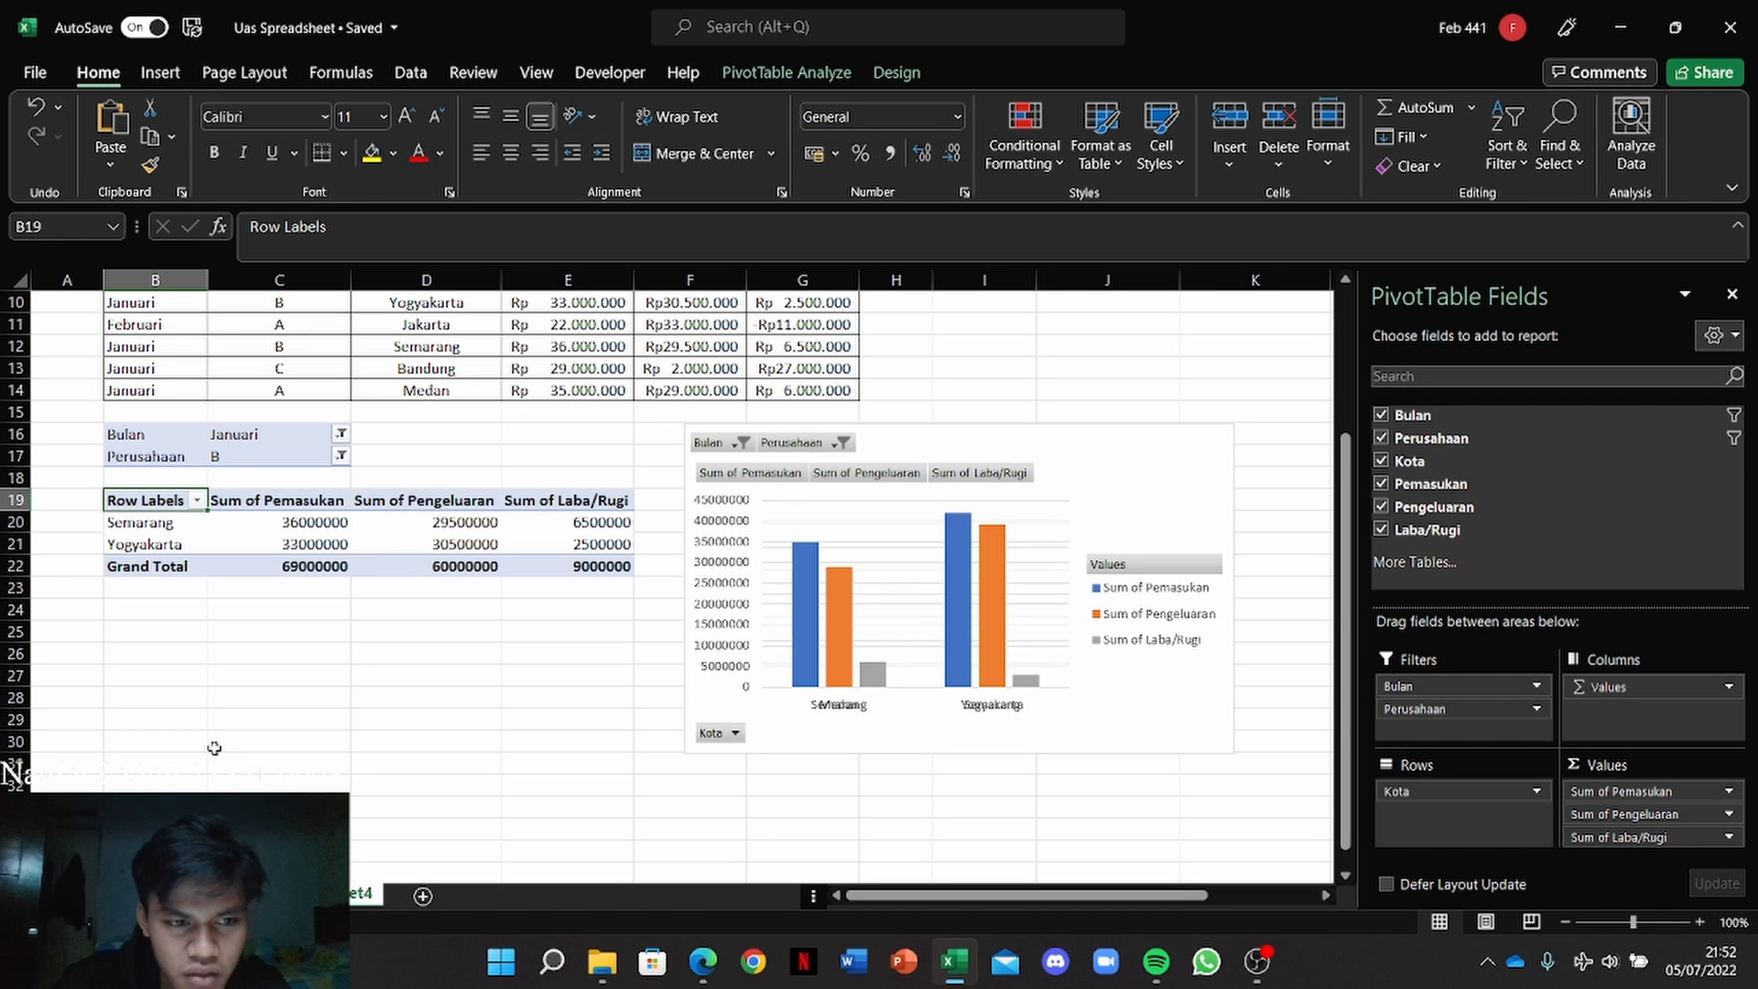
{"action": "scroll", "coordinate": [969, 765], "scroll_direction": "up", "scroll_amount": 1}
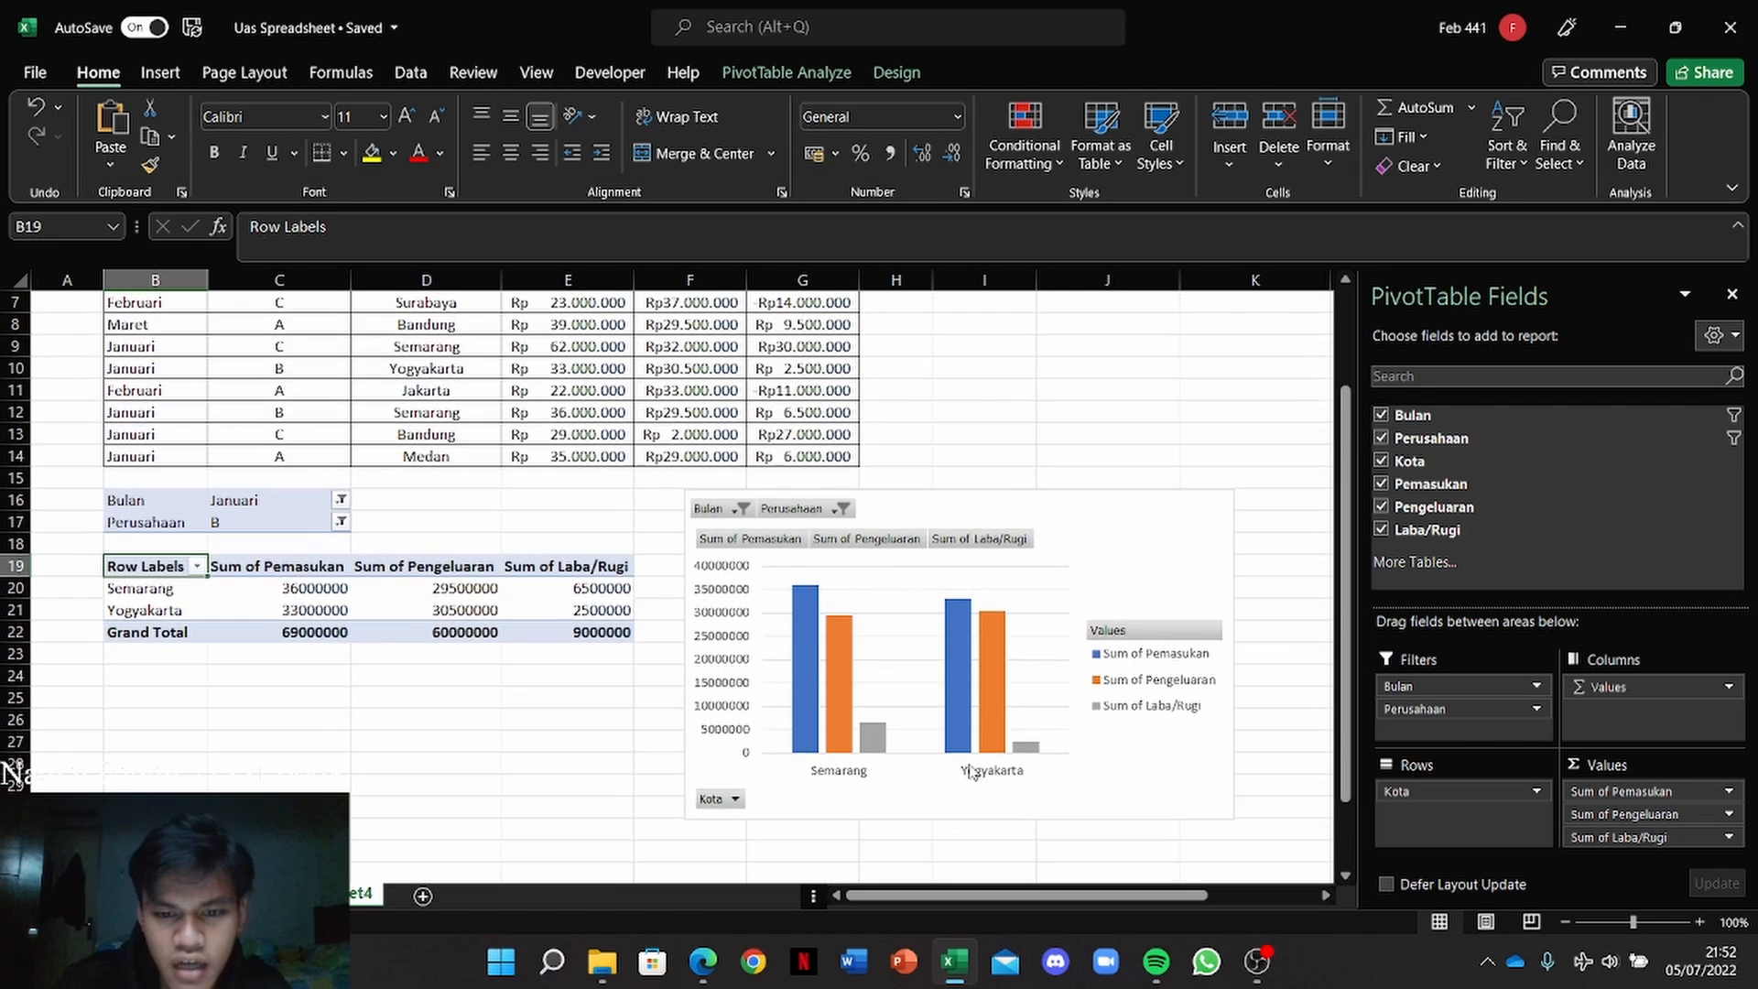
{"action": "scroll", "coordinate": [972, 772], "scroll_direction": "down", "scroll_amount": 1}
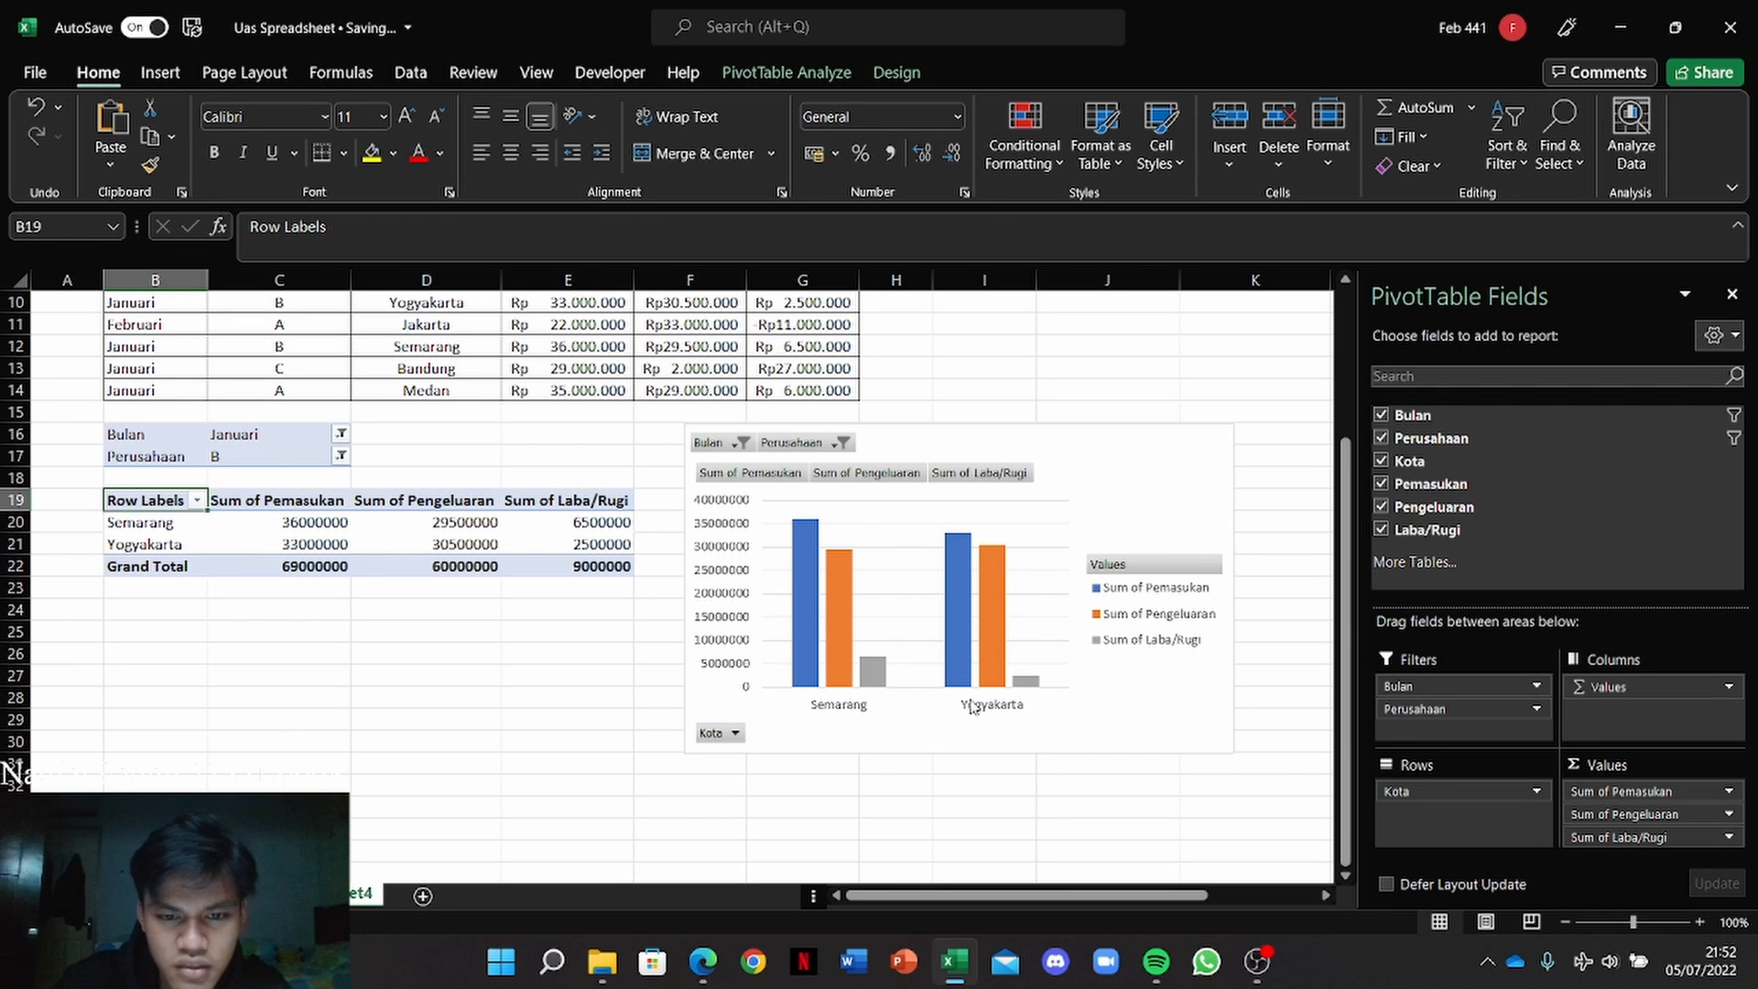
{"action": "scroll", "coordinate": [415, 600], "scroll_direction": "up", "scroll_amount": 1}
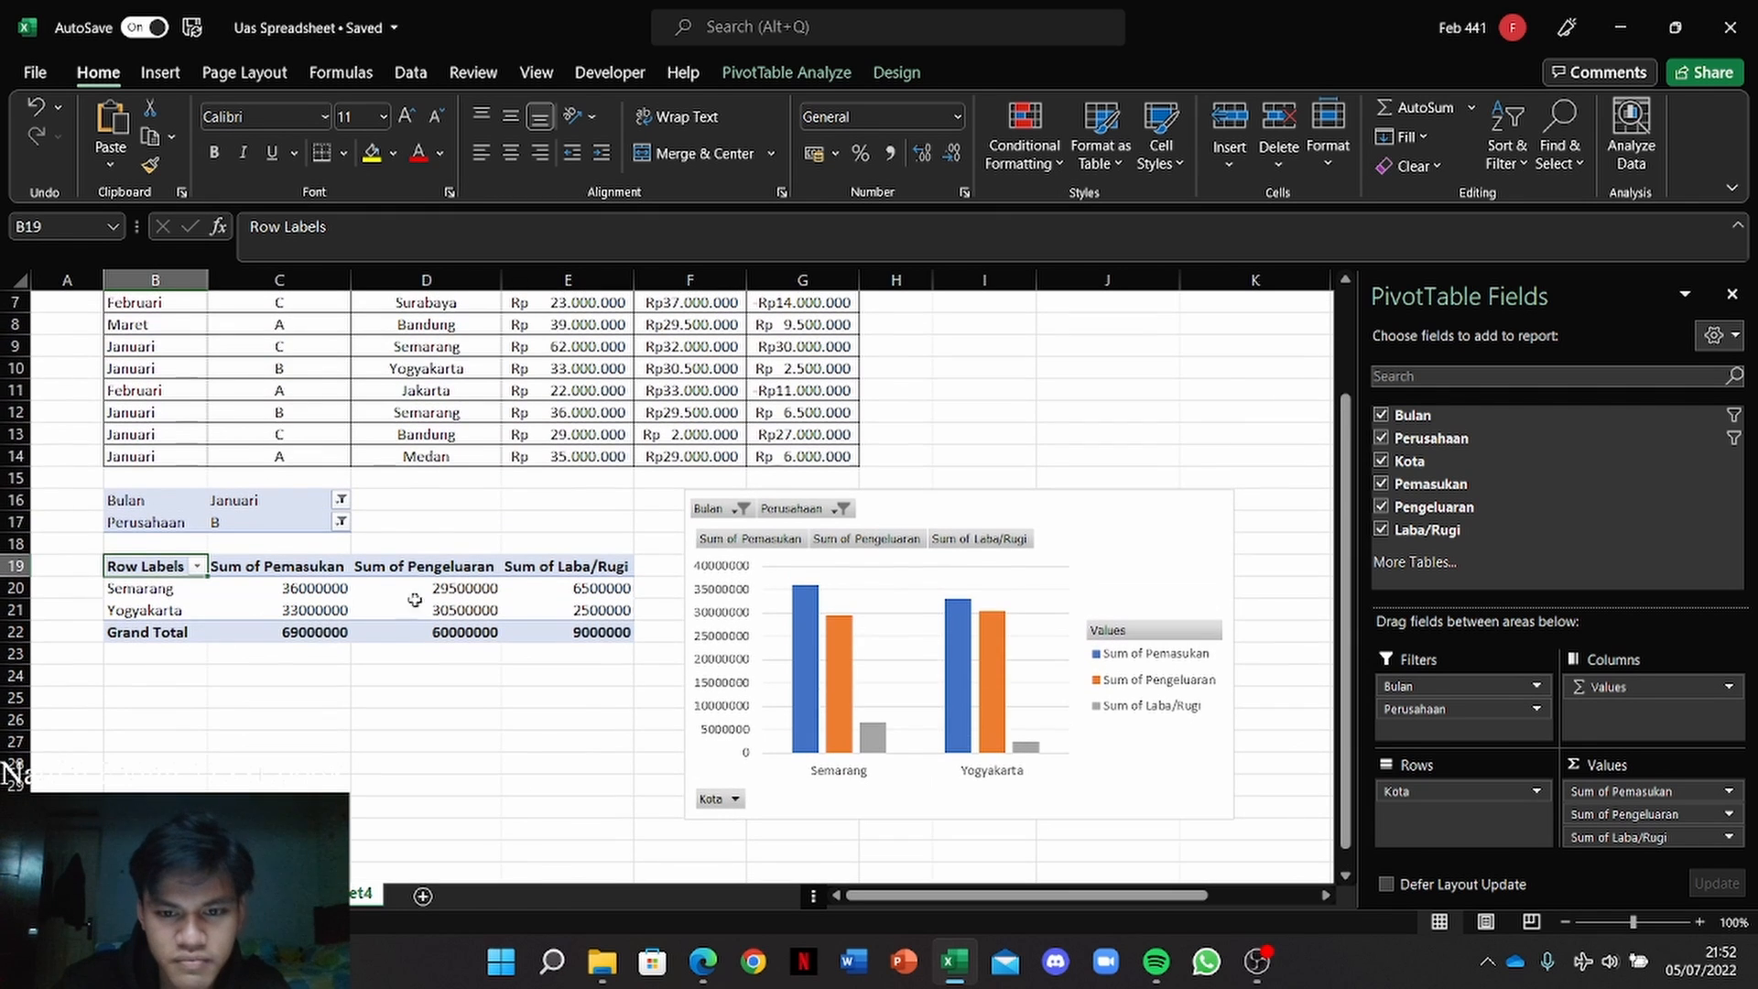
Step: Apply the last style in the chart style gallery to the PivotChart and recolour its columns with the monochromatic orange palette
{"action": "left_click", "coordinate": [1133, 580]}
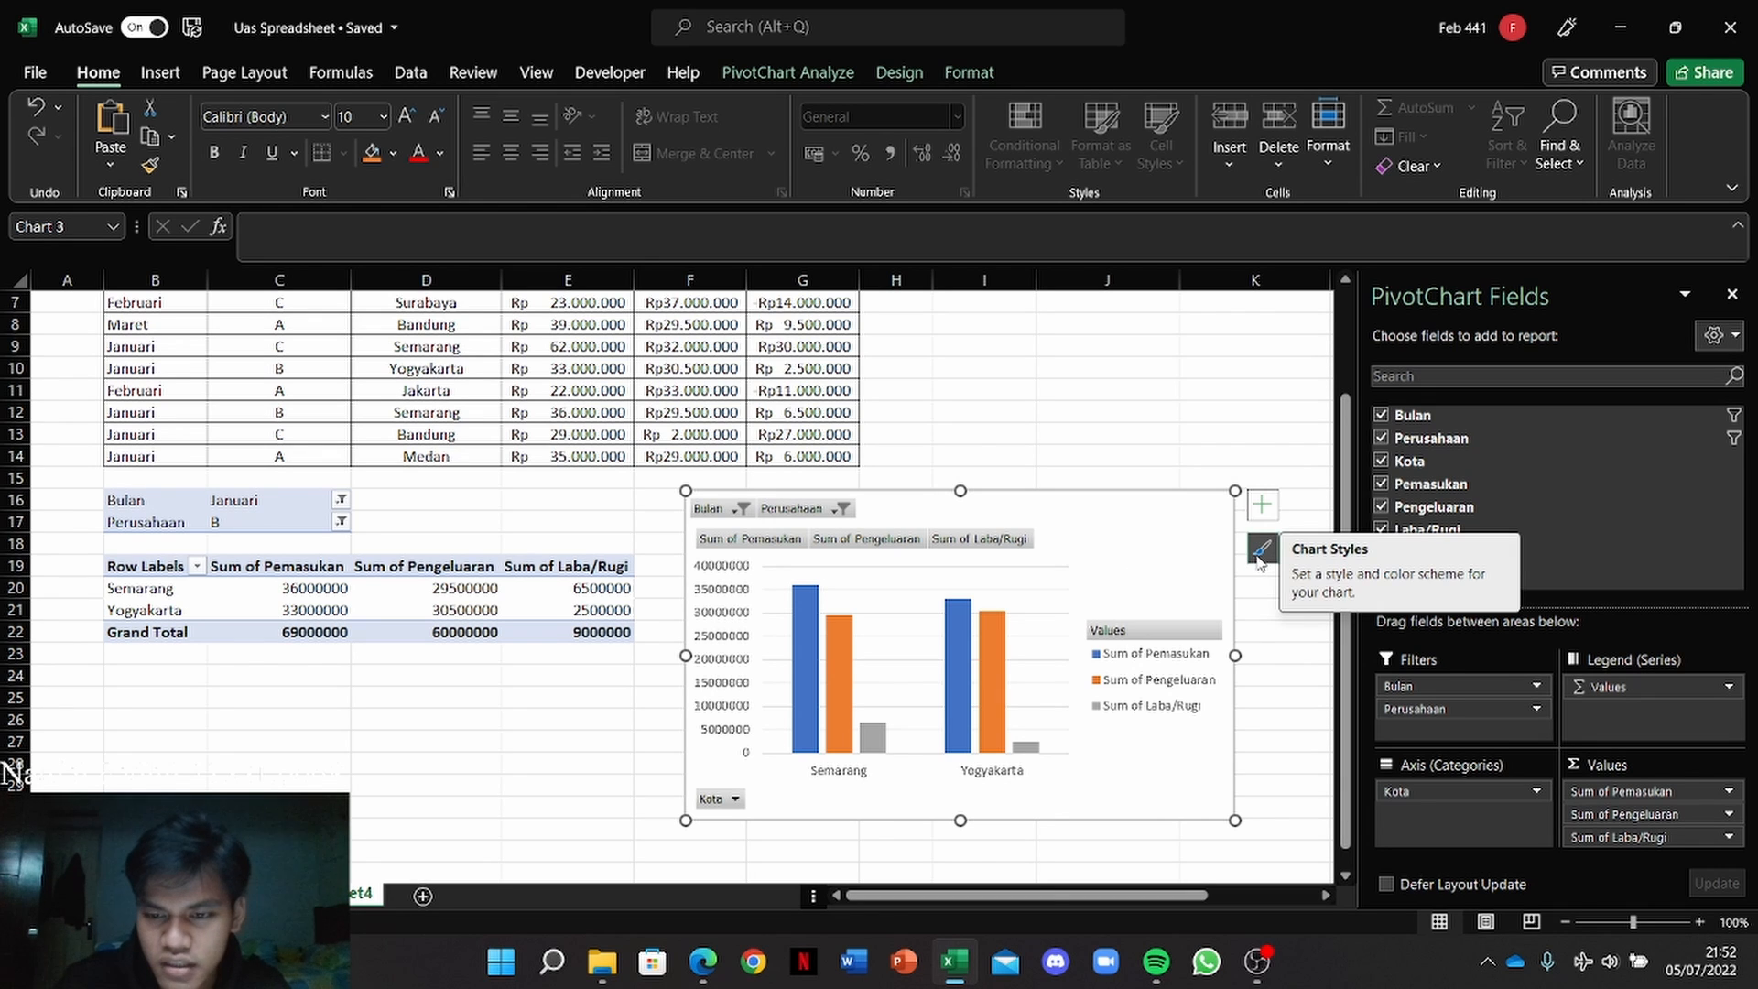
{"action": "left_click", "coordinate": [1110, 456]}
{"action": "left_click", "coordinate": [907, 517]}
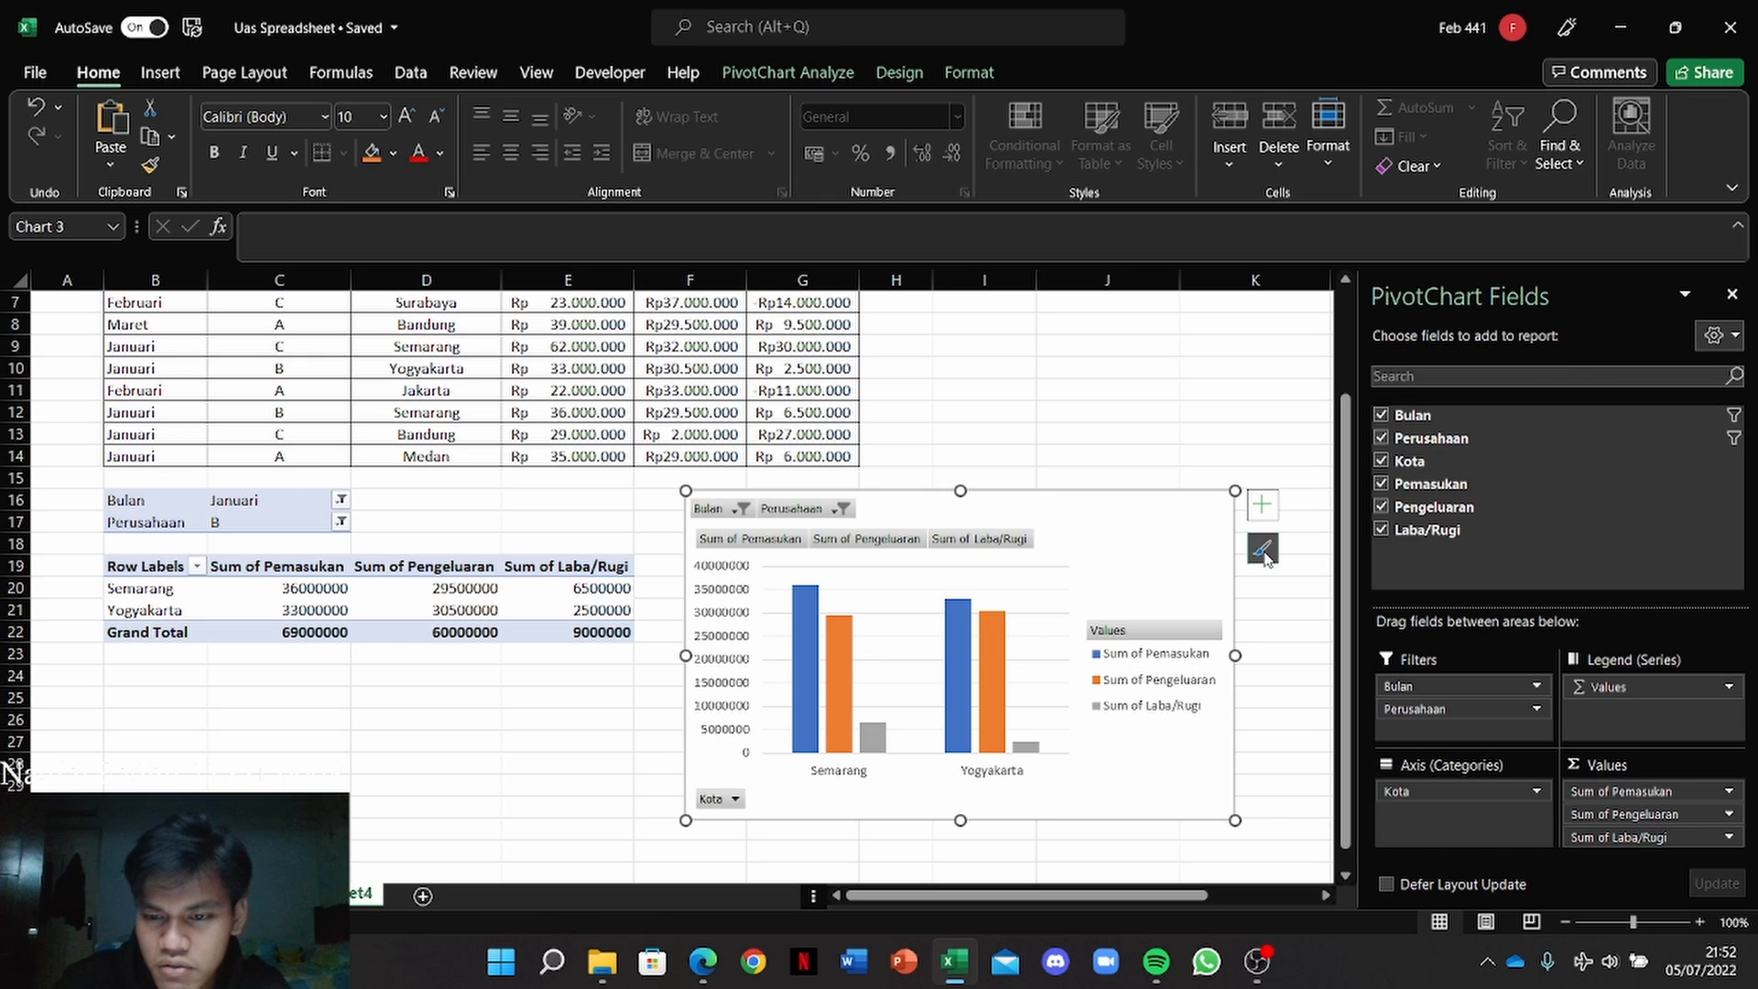
{"action": "left_click", "coordinate": [1263, 552]}
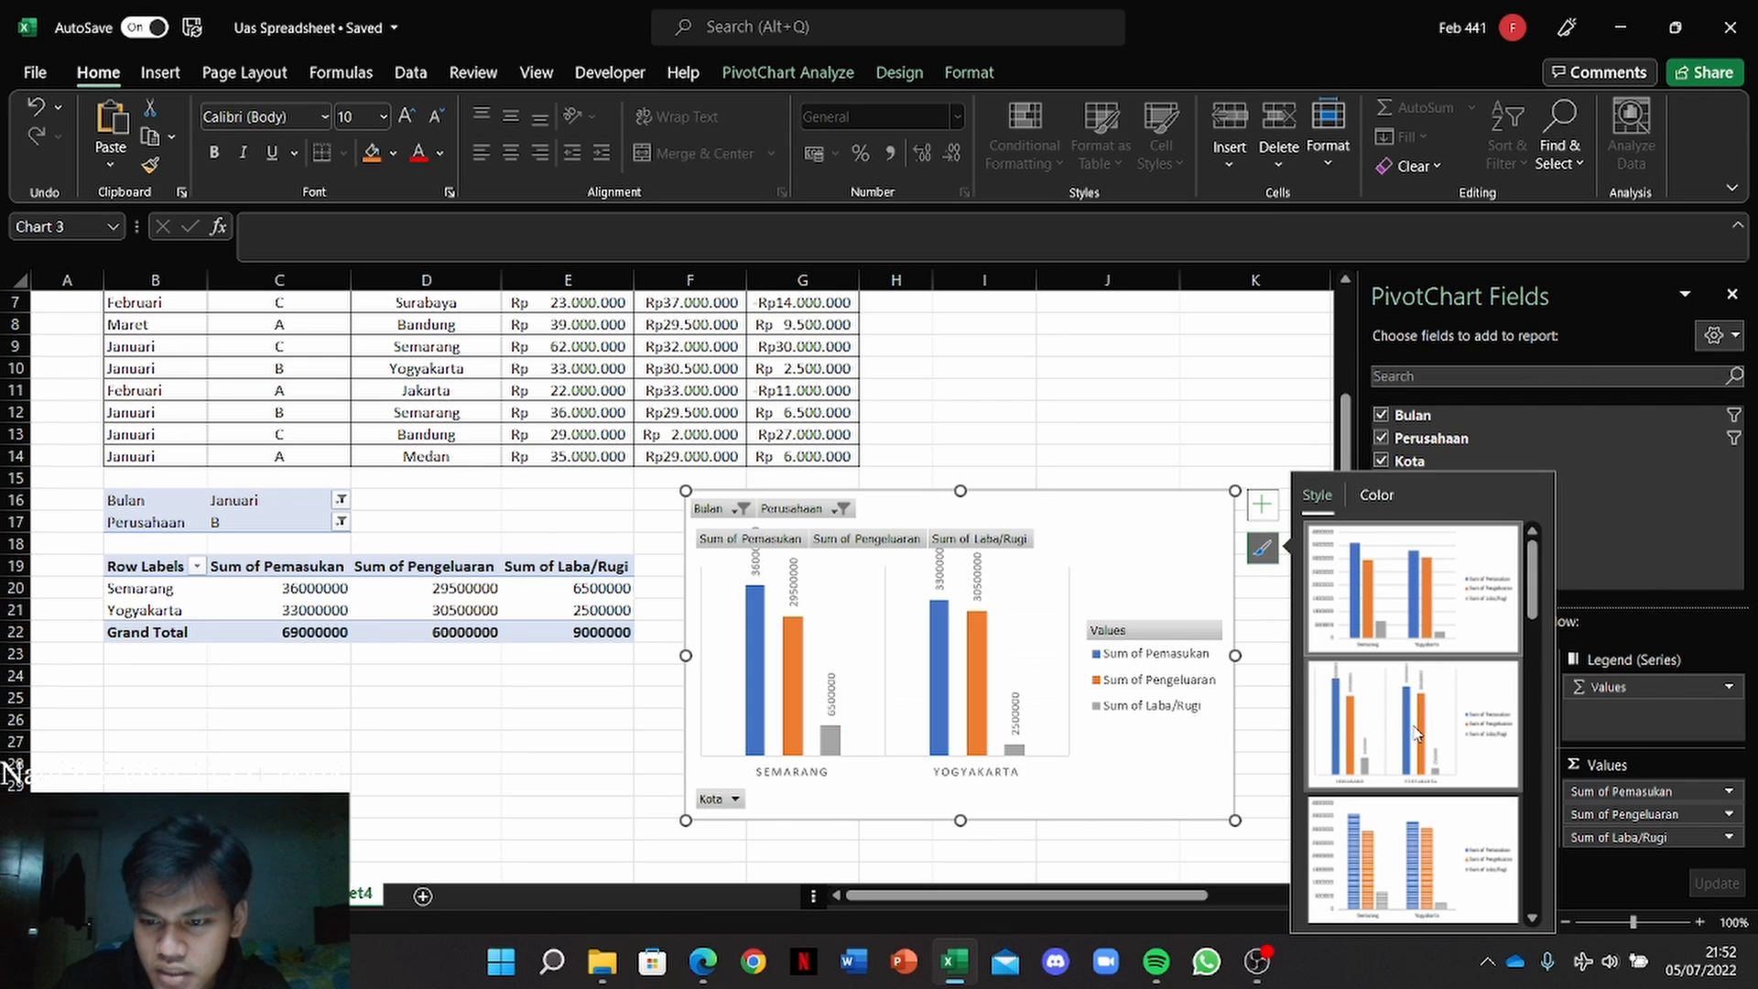
{"action": "scroll", "coordinate": [1415, 733], "scroll_direction": "down", "scroll_amount": 3}
{"action": "scroll", "coordinate": [1429, 714], "scroll_direction": "down", "scroll_amount": 3}
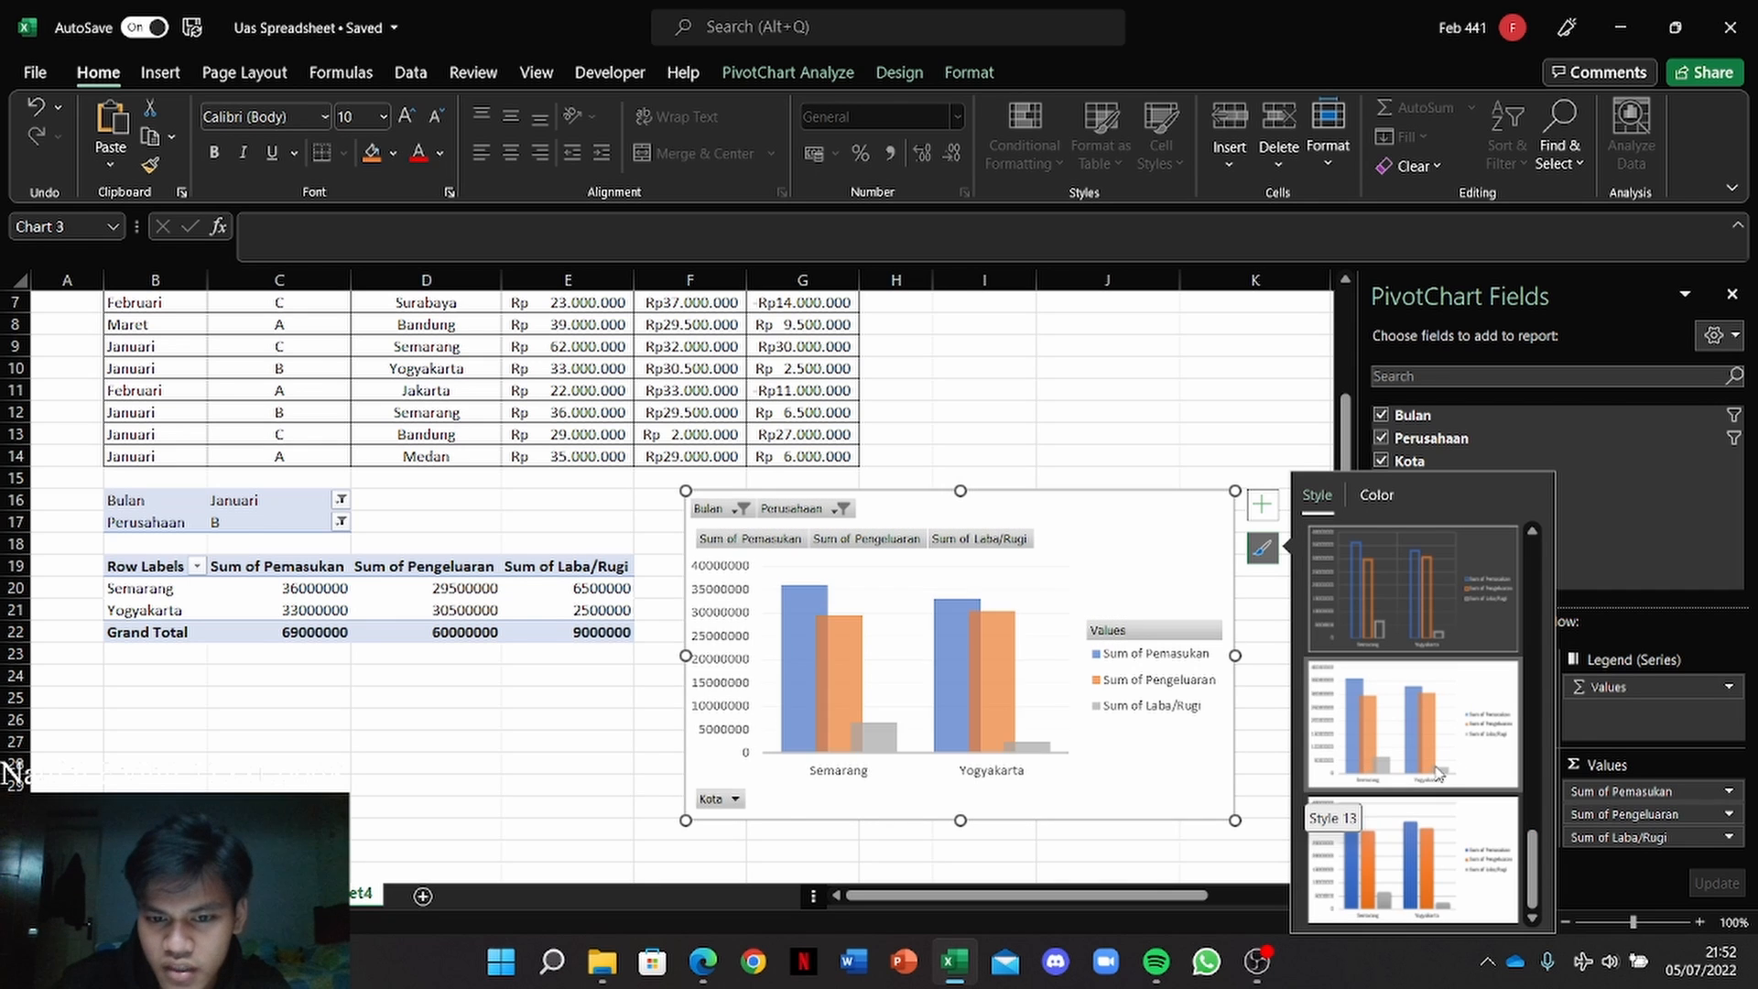
{"action": "scroll", "coordinate": [1445, 723], "scroll_direction": "up", "scroll_amount": 5}
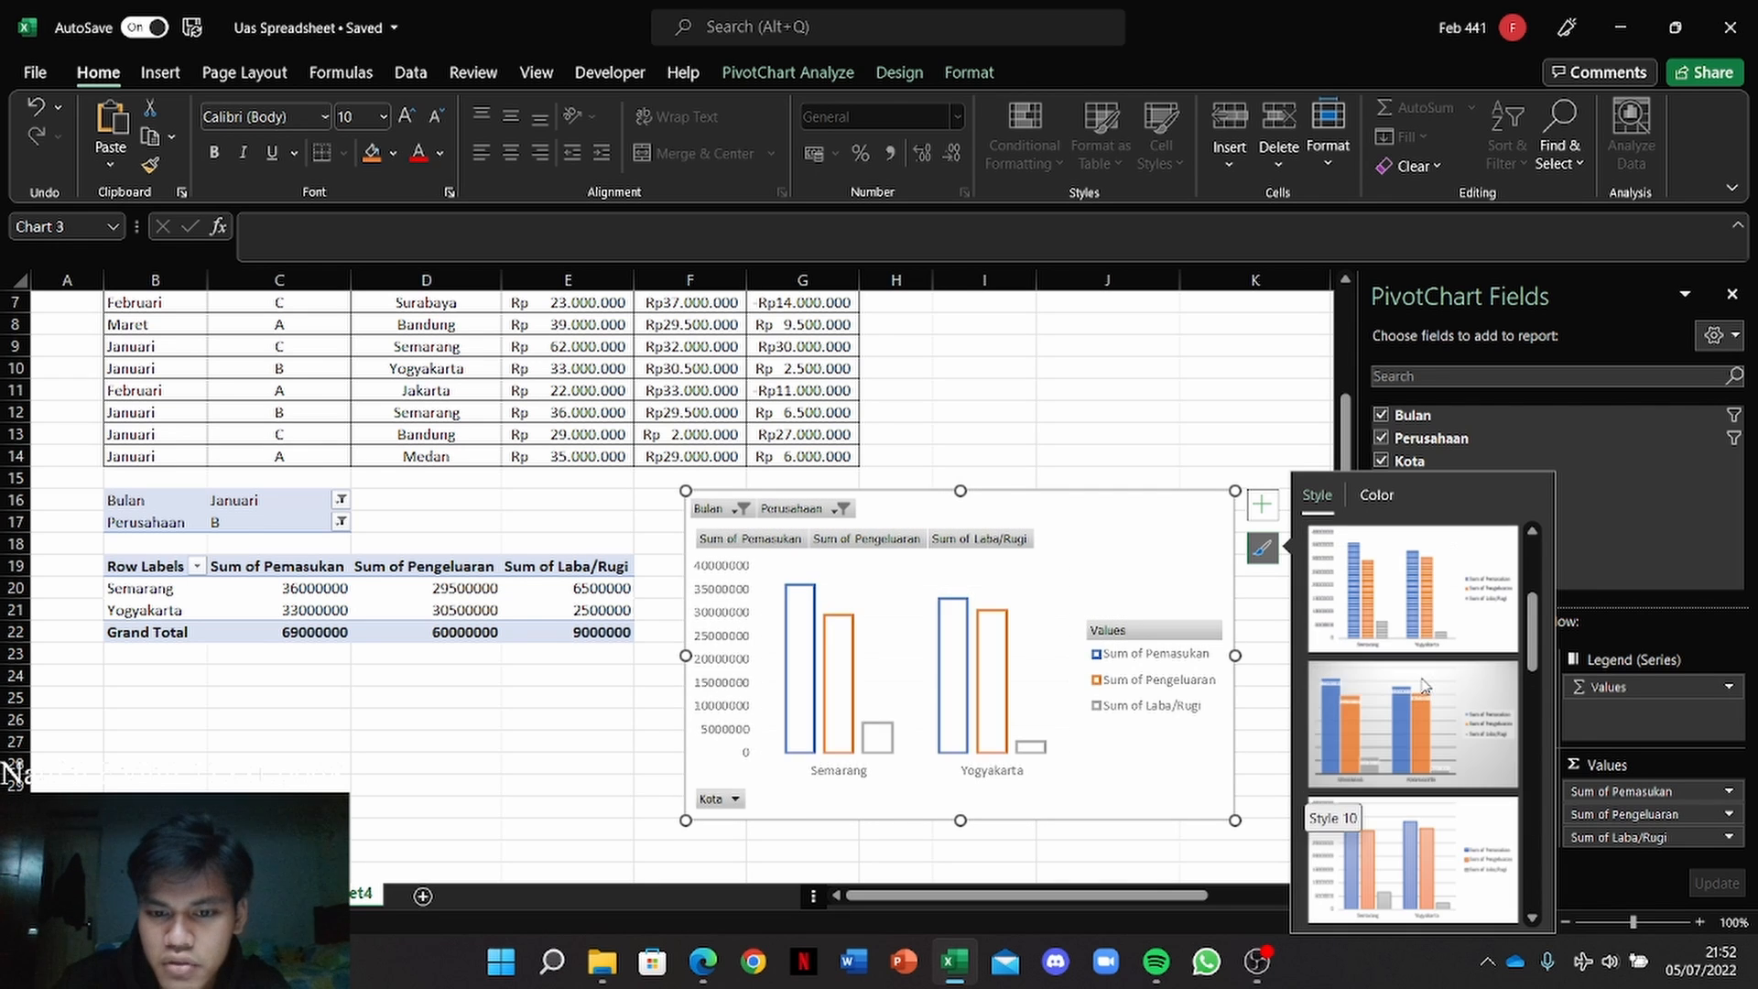
{"action": "scroll", "coordinate": [1419, 715], "scroll_direction": "down", "scroll_amount": 3}
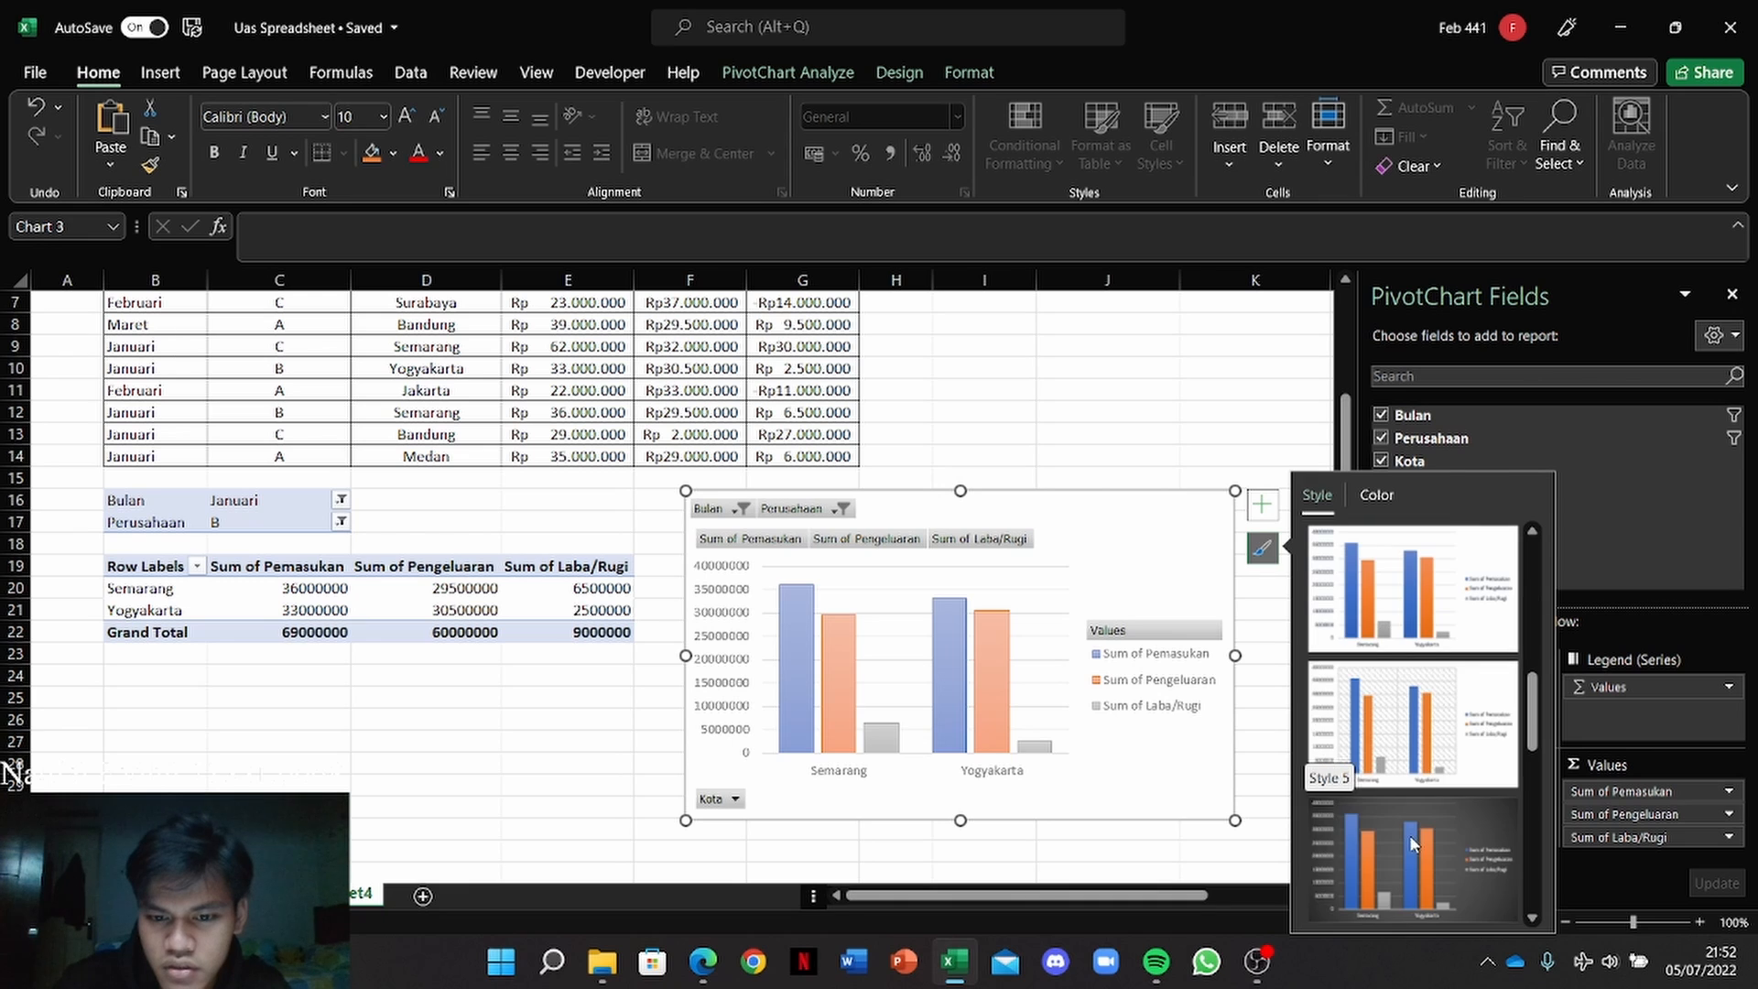
{"action": "scroll", "coordinate": [1415, 778], "scroll_direction": "down", "scroll_amount": 3}
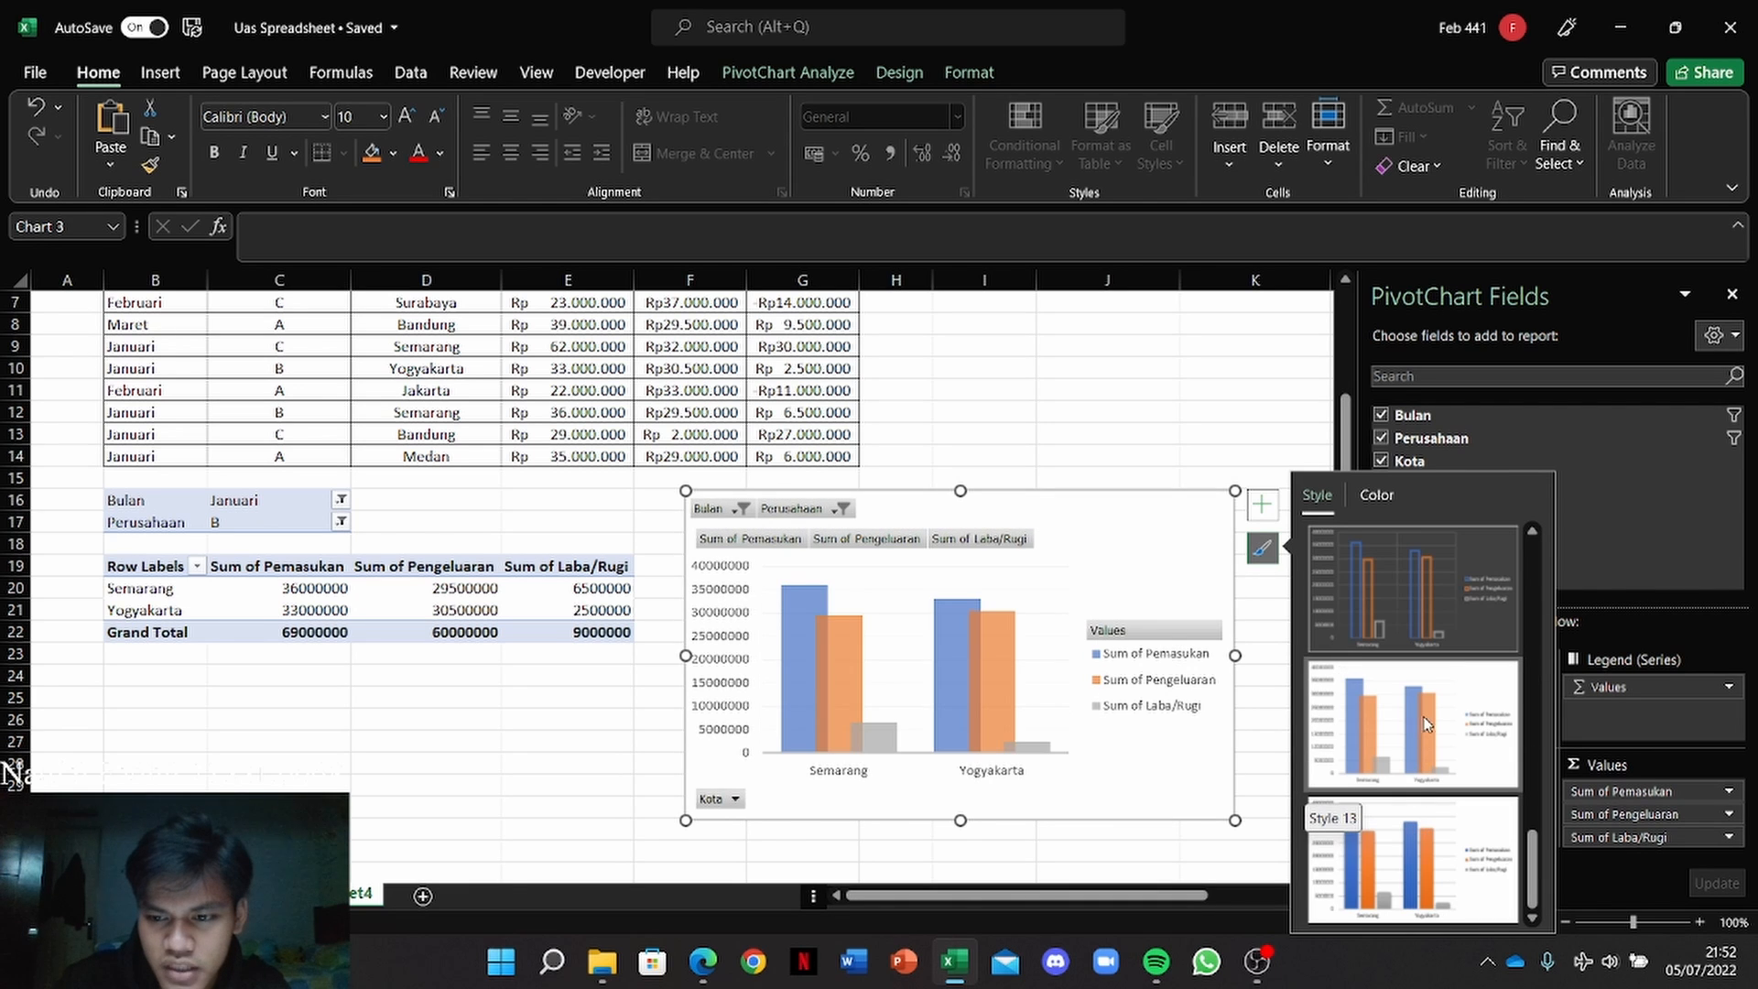
{"action": "left_click", "coordinate": [1408, 882]}
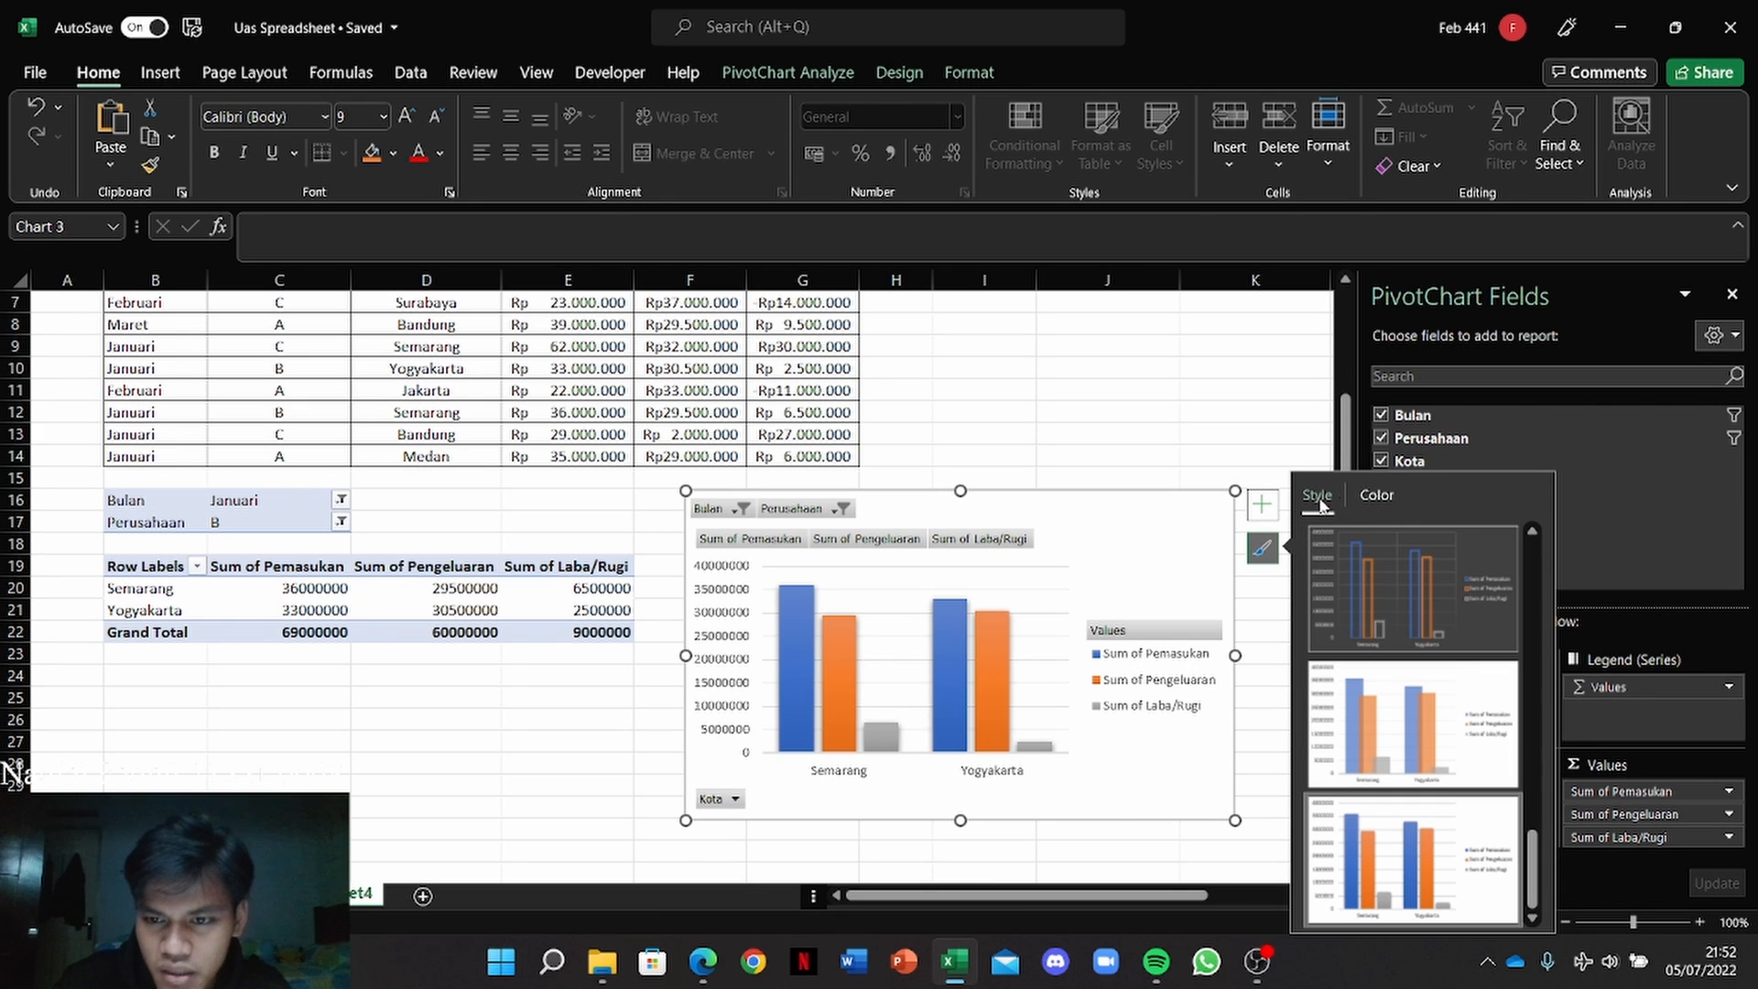
{"action": "left_click", "coordinate": [1382, 496]}
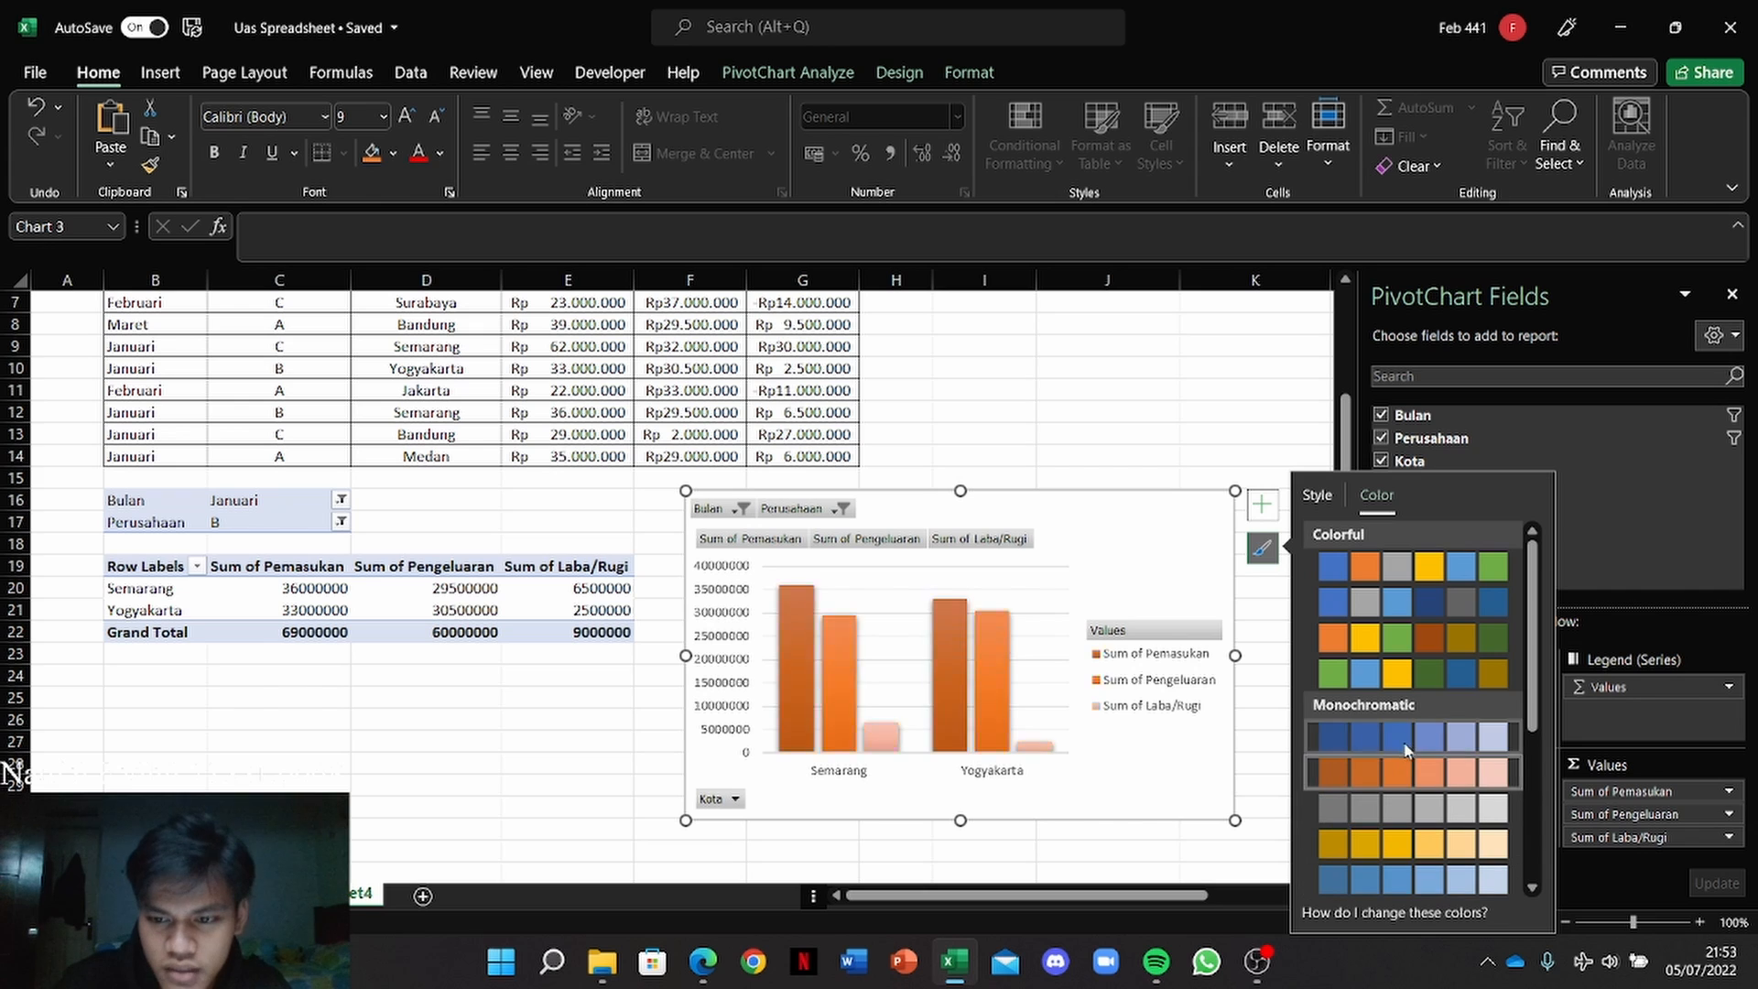
{"action": "left_click", "coordinate": [1396, 792]}
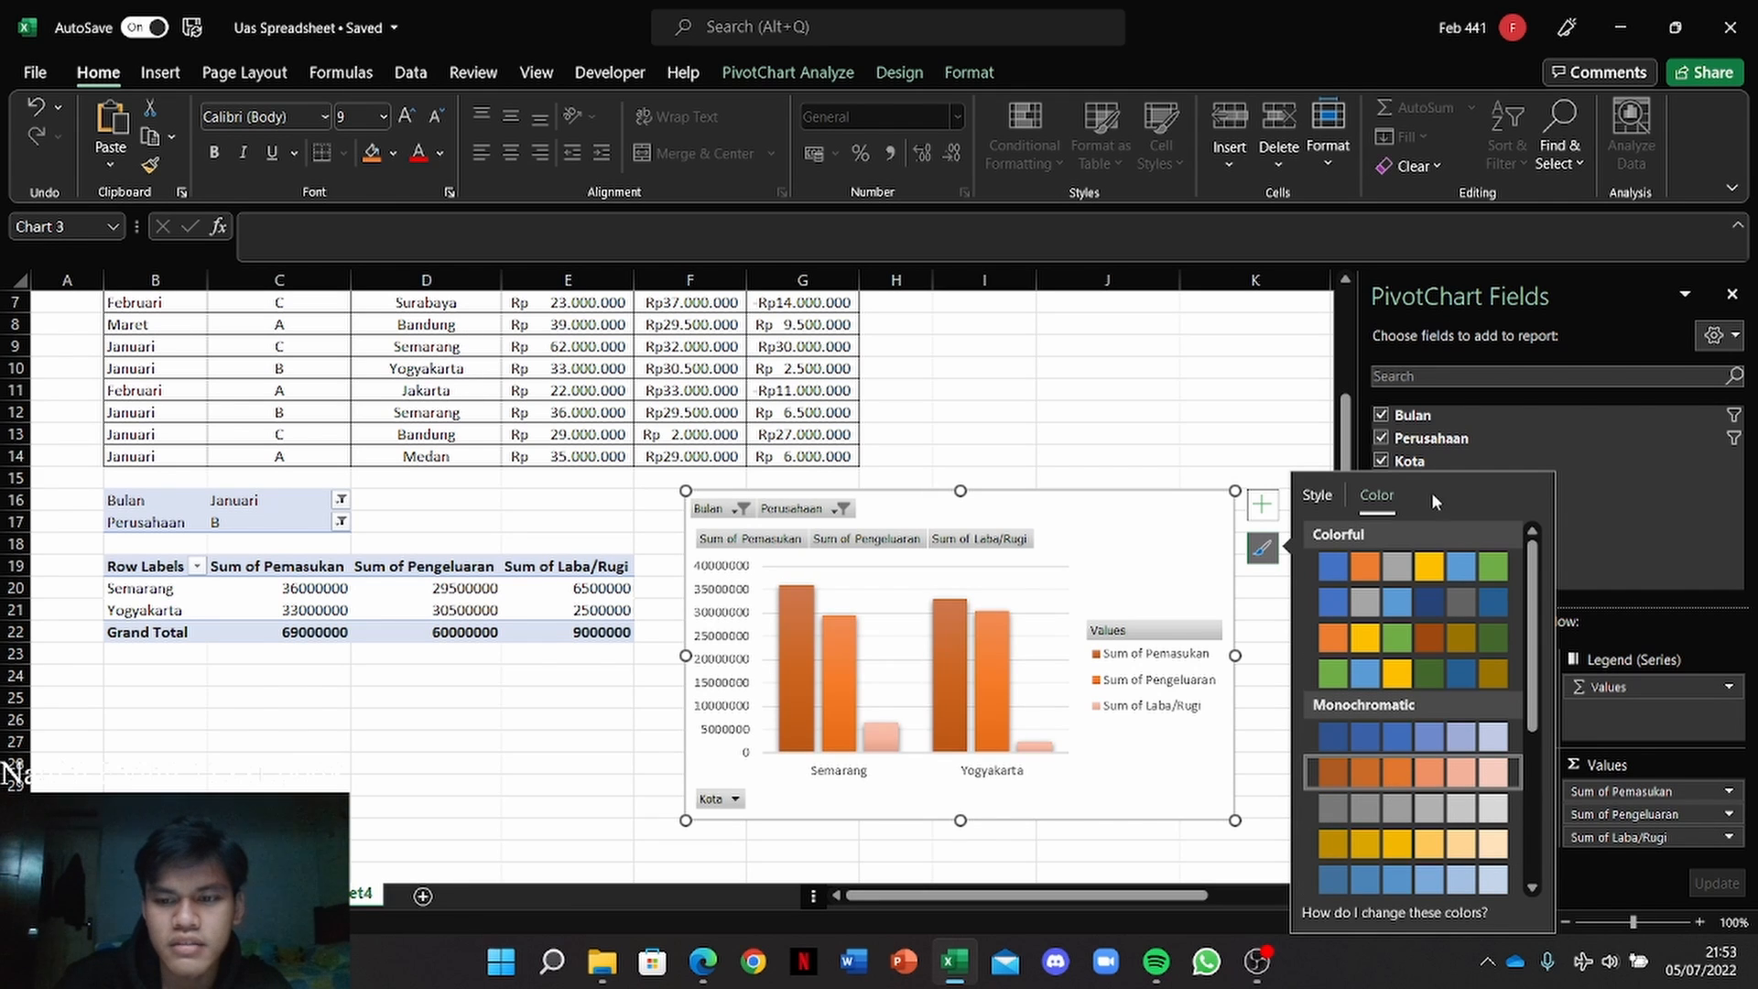
Step: Add a chart title to the PivotChart, change its text to CHART, and move it above the legend
{"action": "left_click", "coordinate": [1264, 505]}
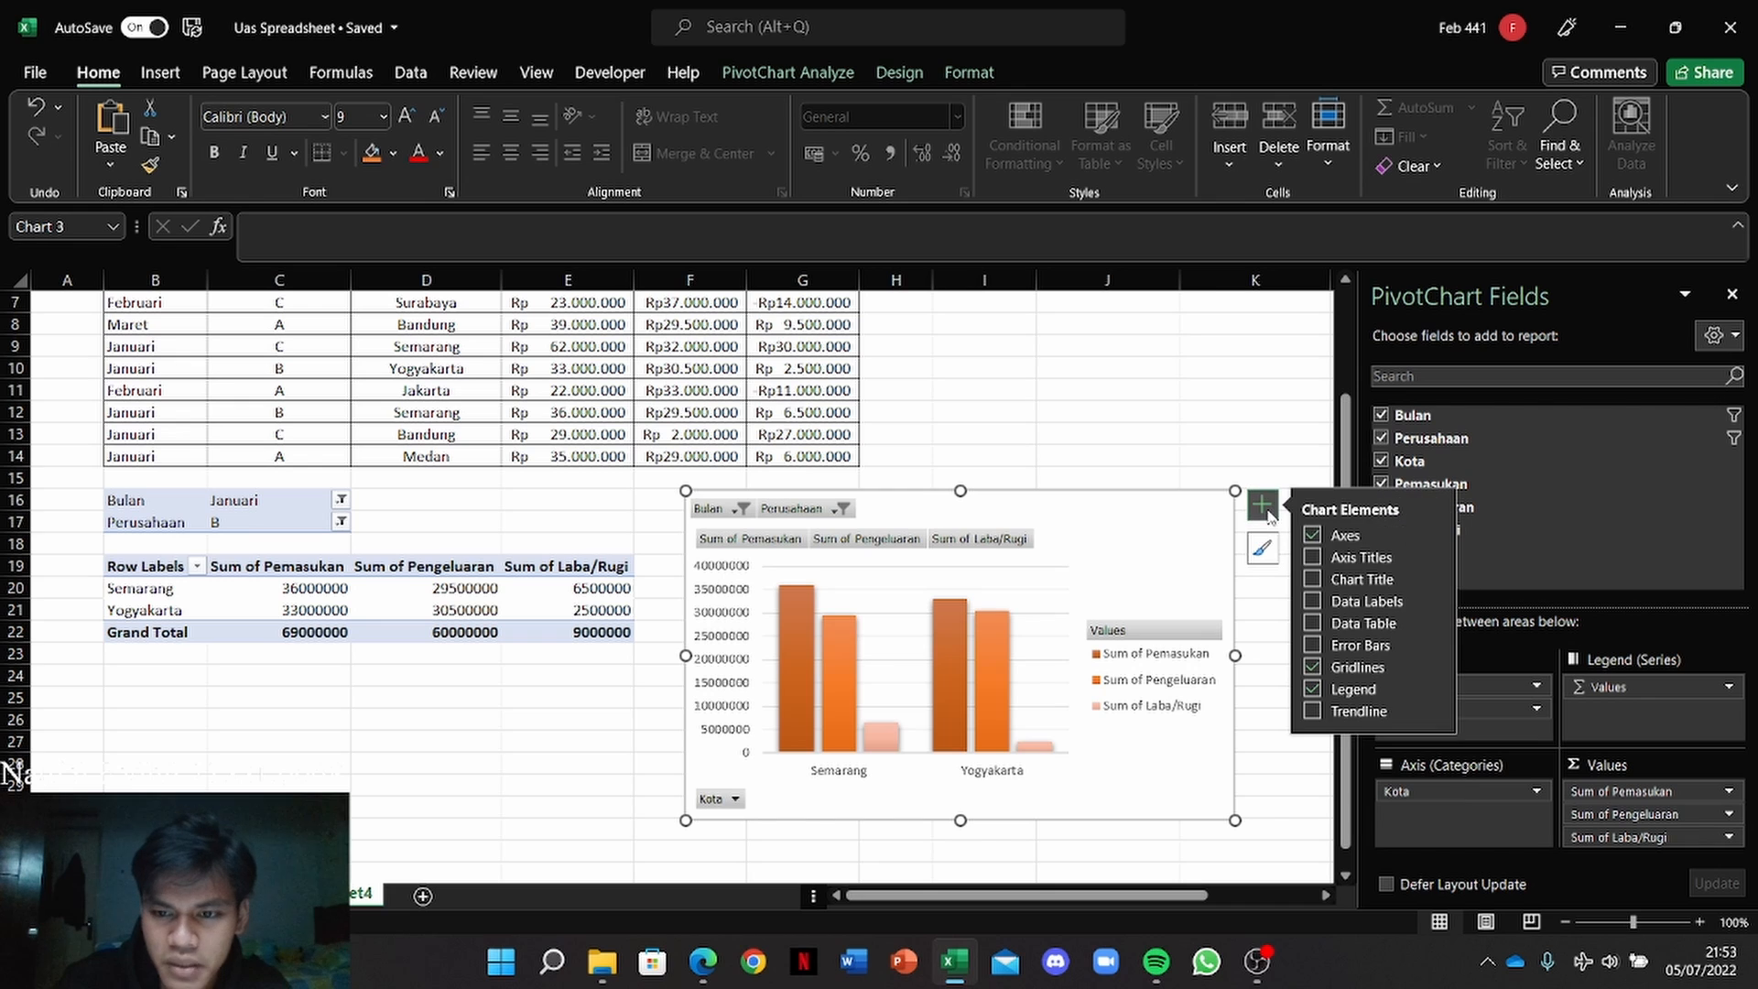
{"action": "left_click", "coordinate": [1313, 580]}
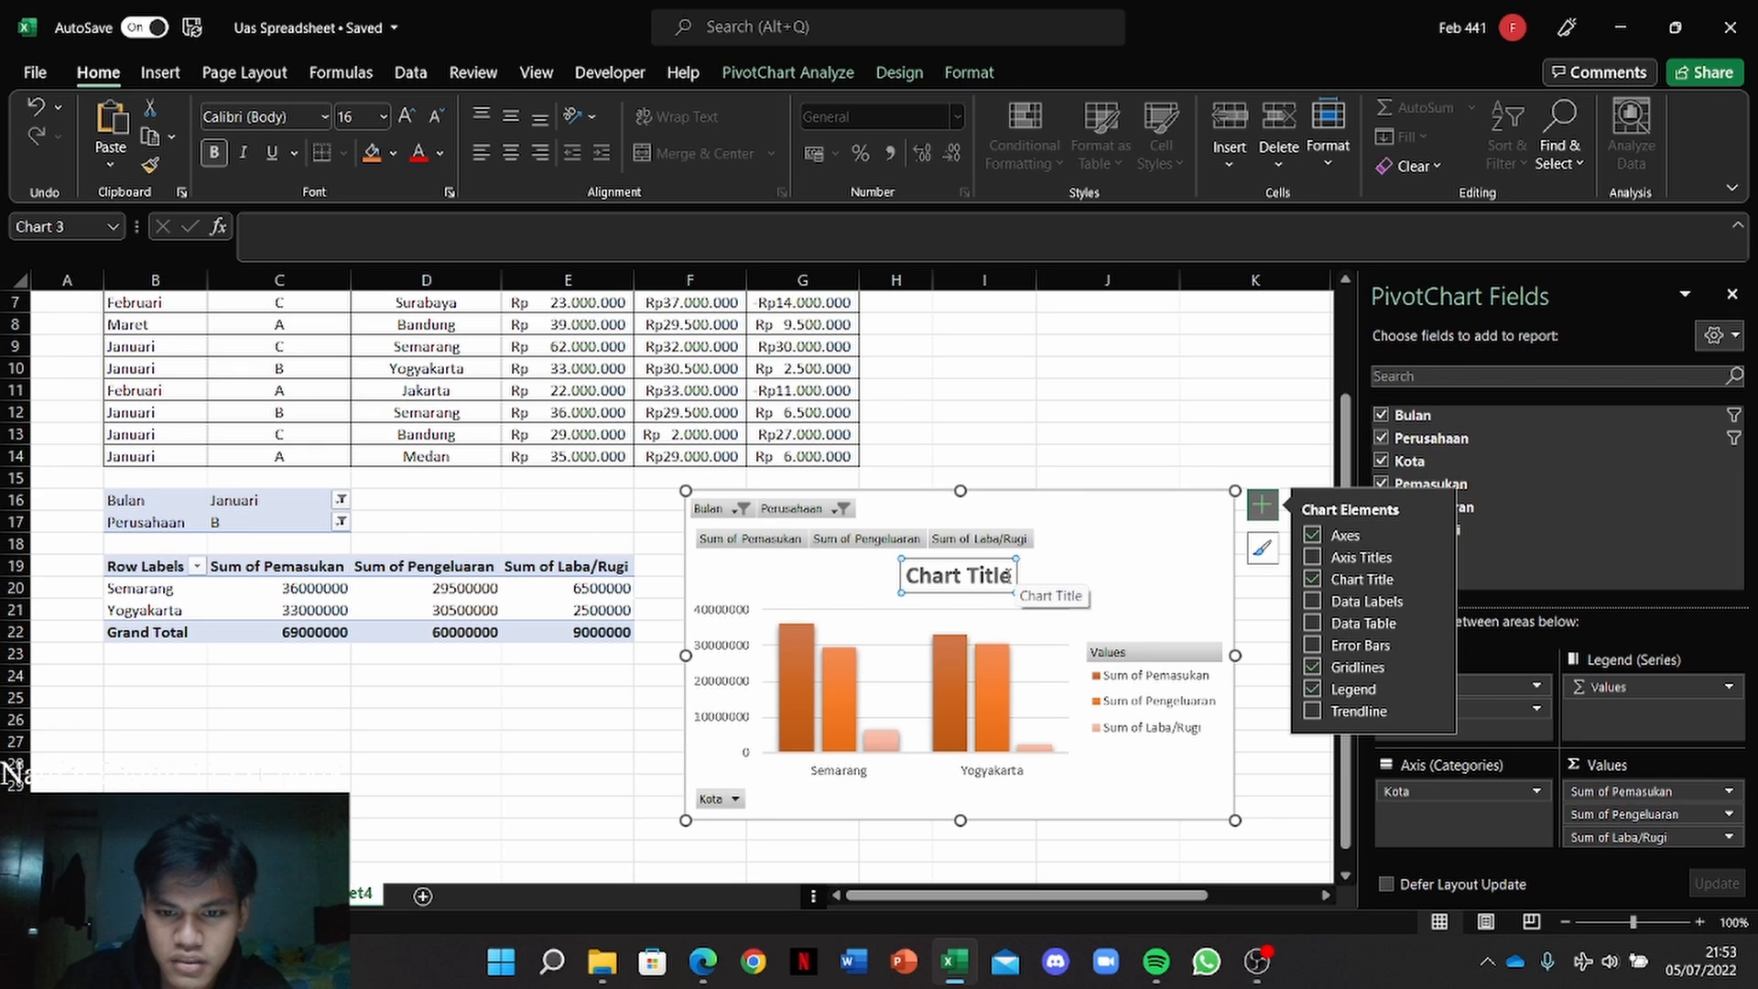
{"action": "left_click_drag", "start_coordinate": [1019, 577], "coordinate": [895, 579]}
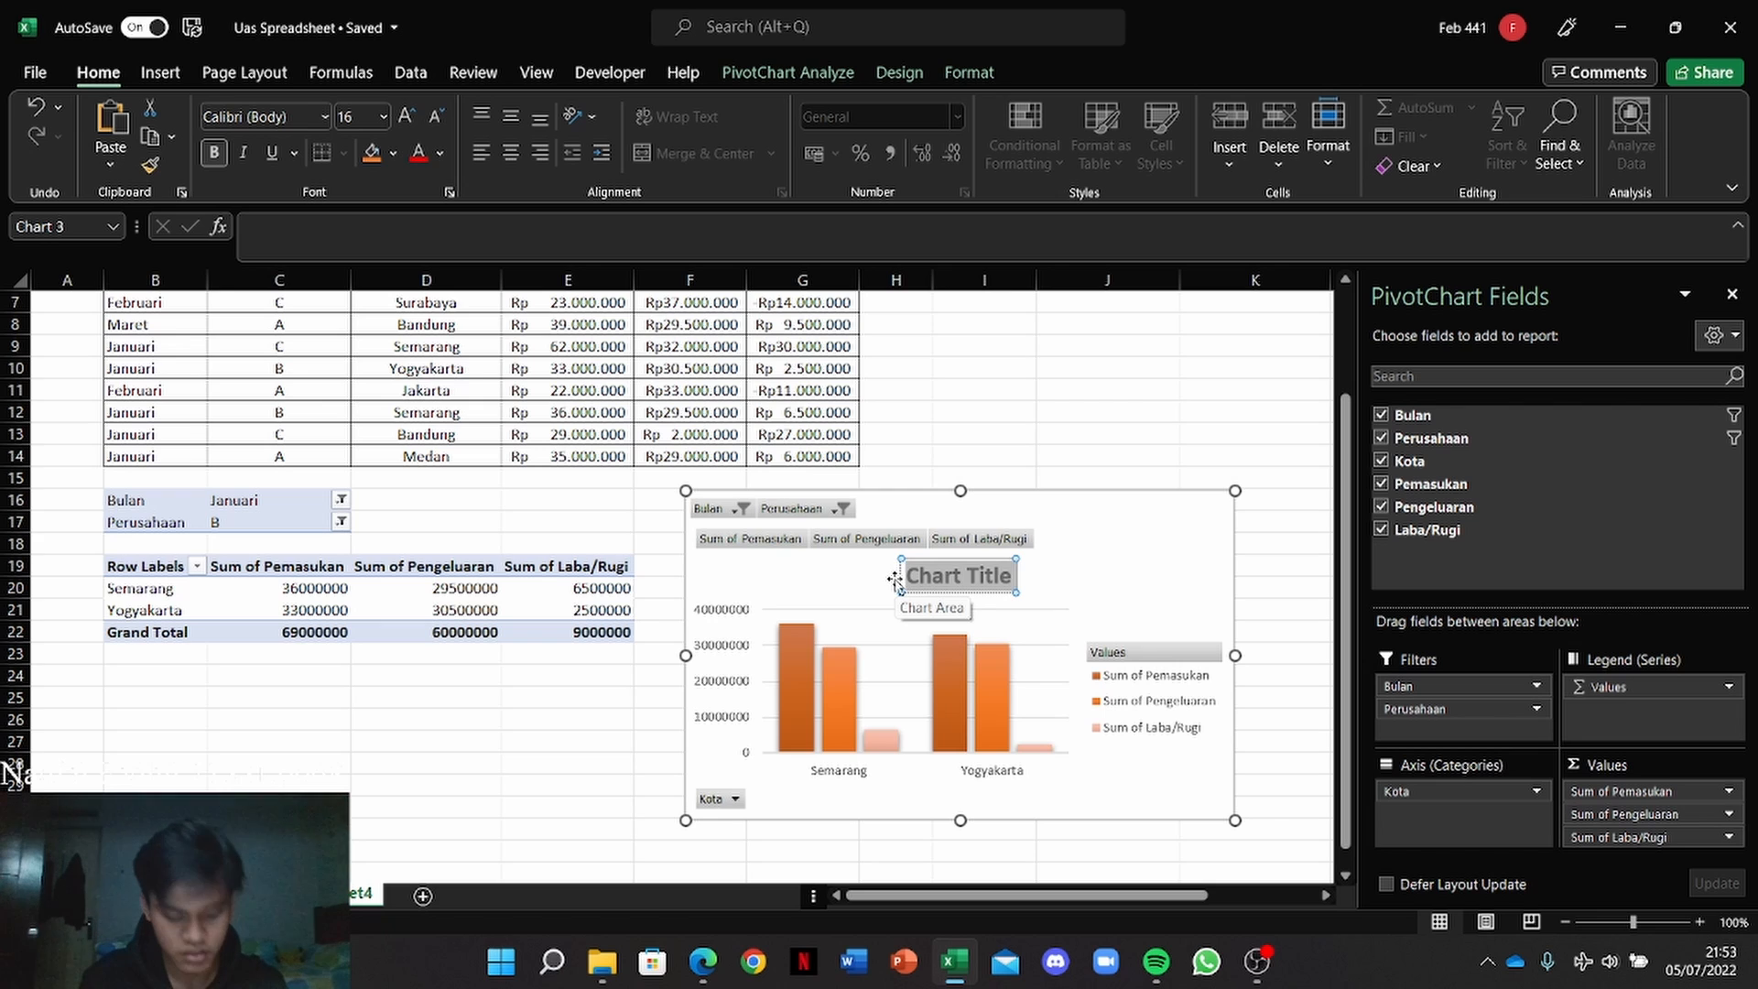
{"action": "type", "text": "CHART"}
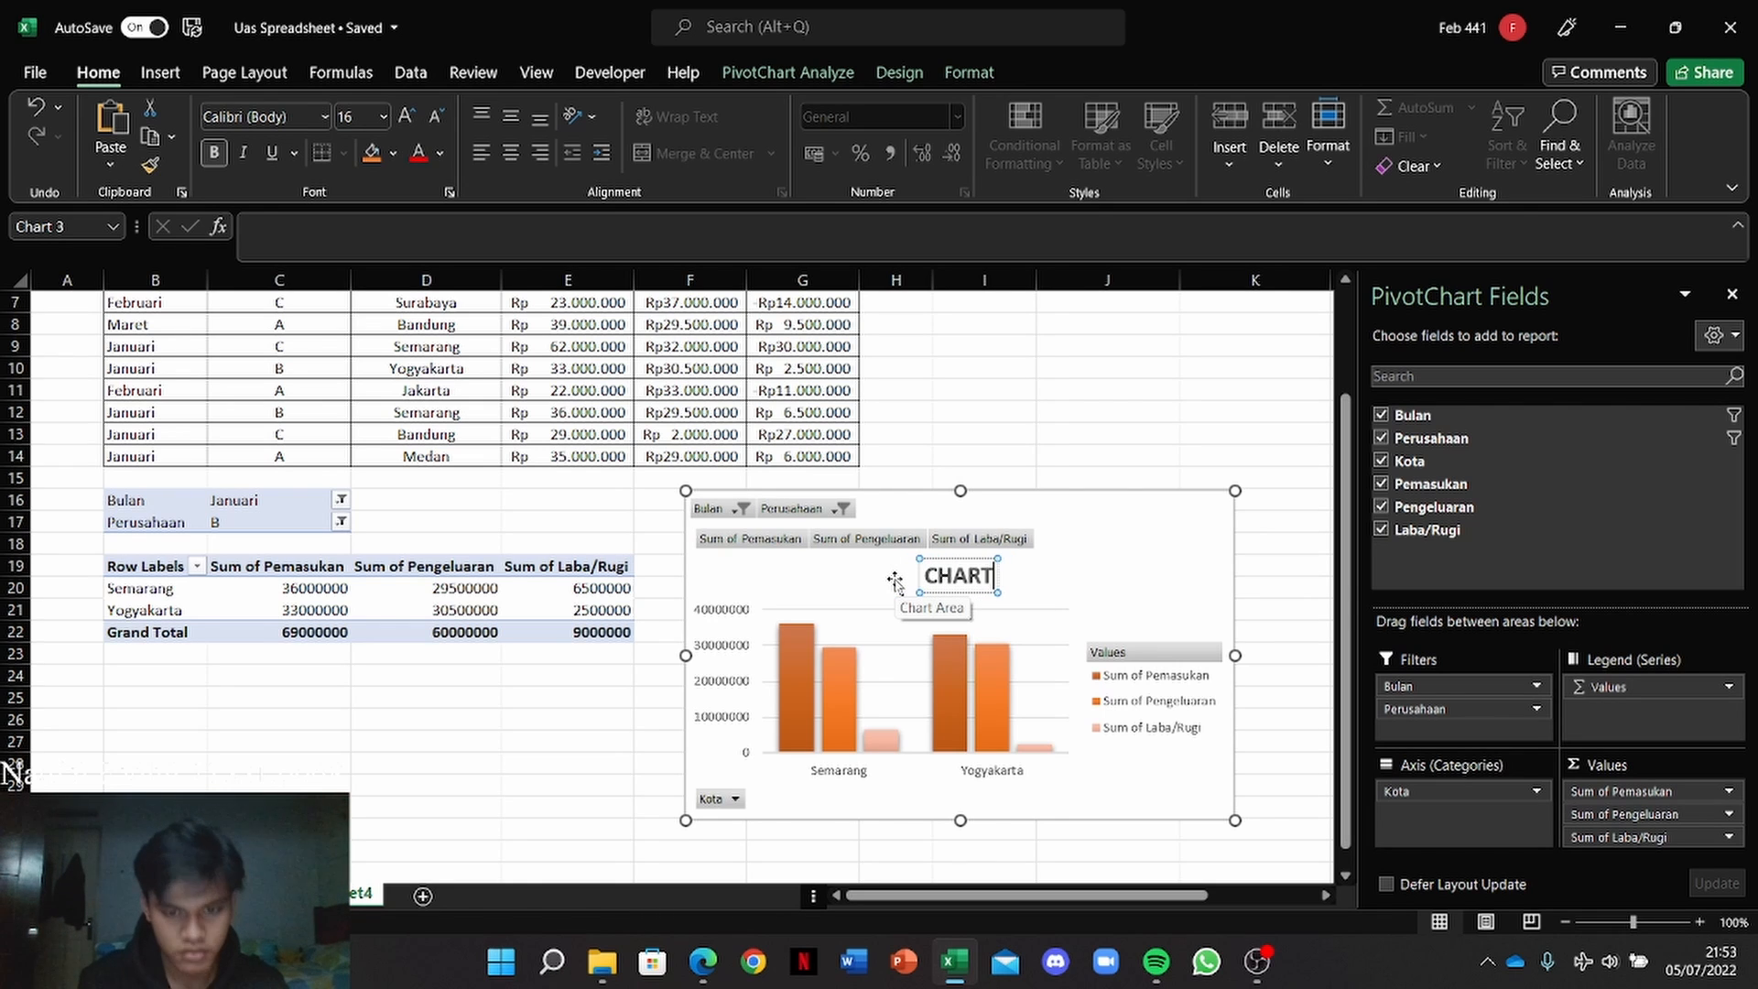
{"action": "key", "text": "Escape"}
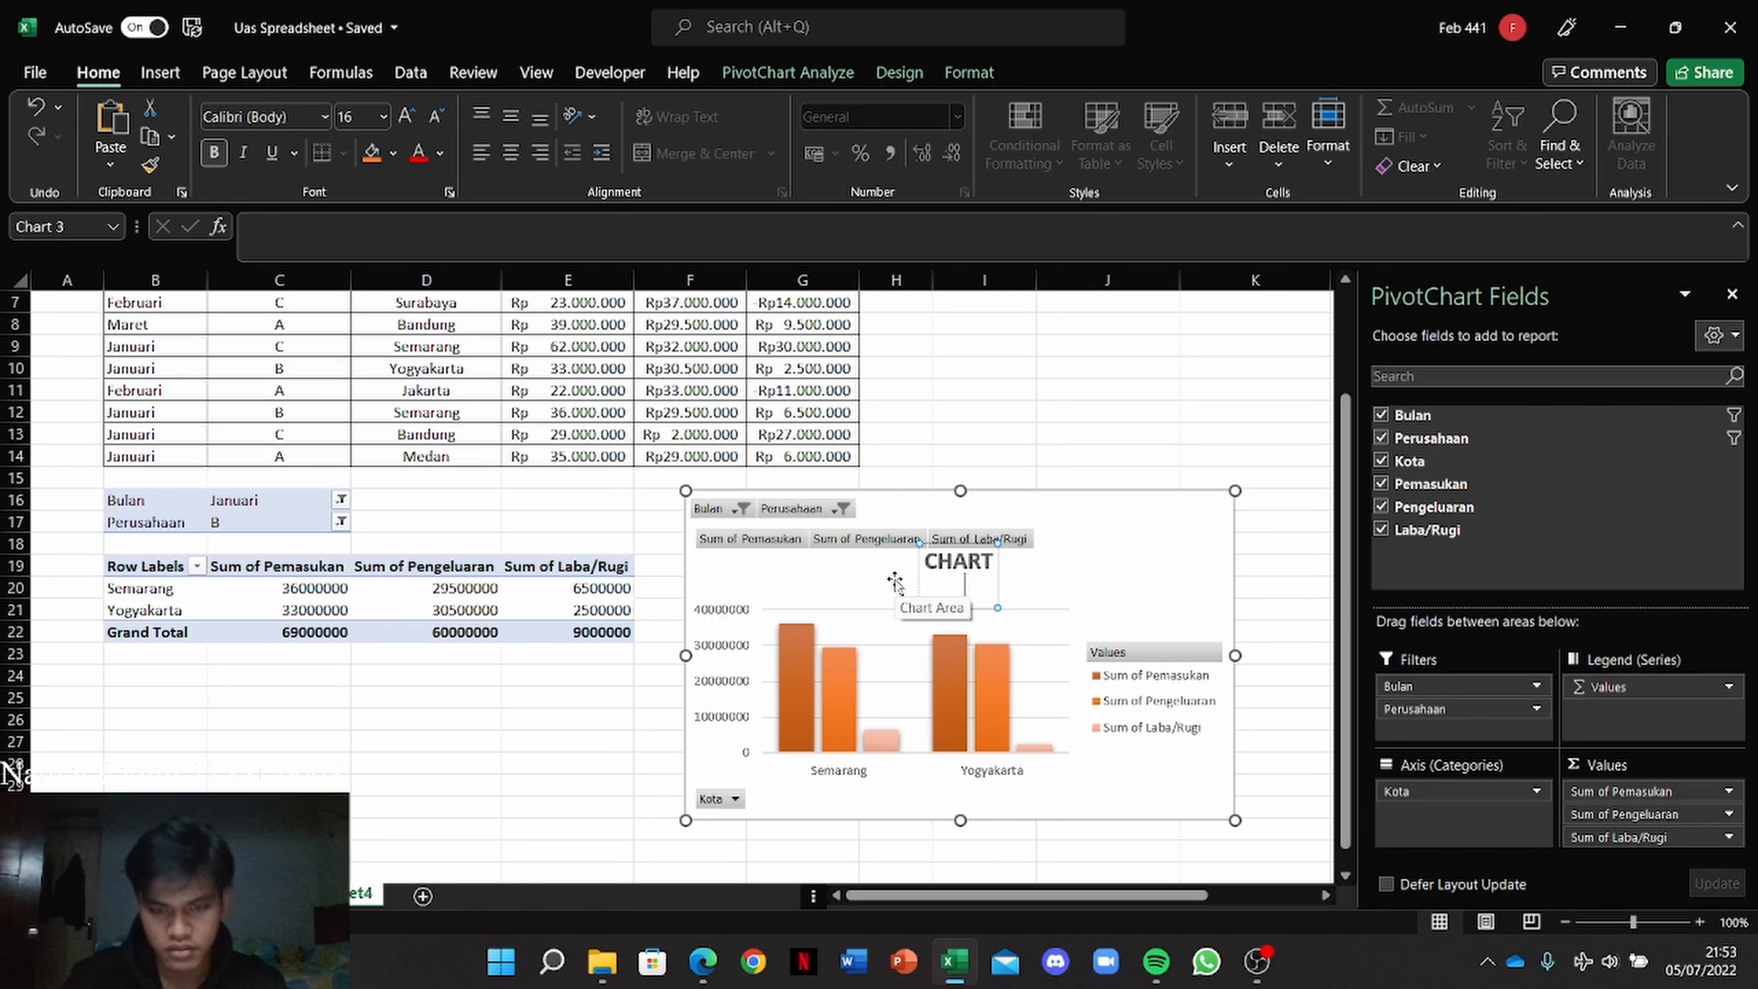
{"action": "left_click", "coordinate": [1026, 575]}
{"action": "left_click", "coordinate": [976, 575]}
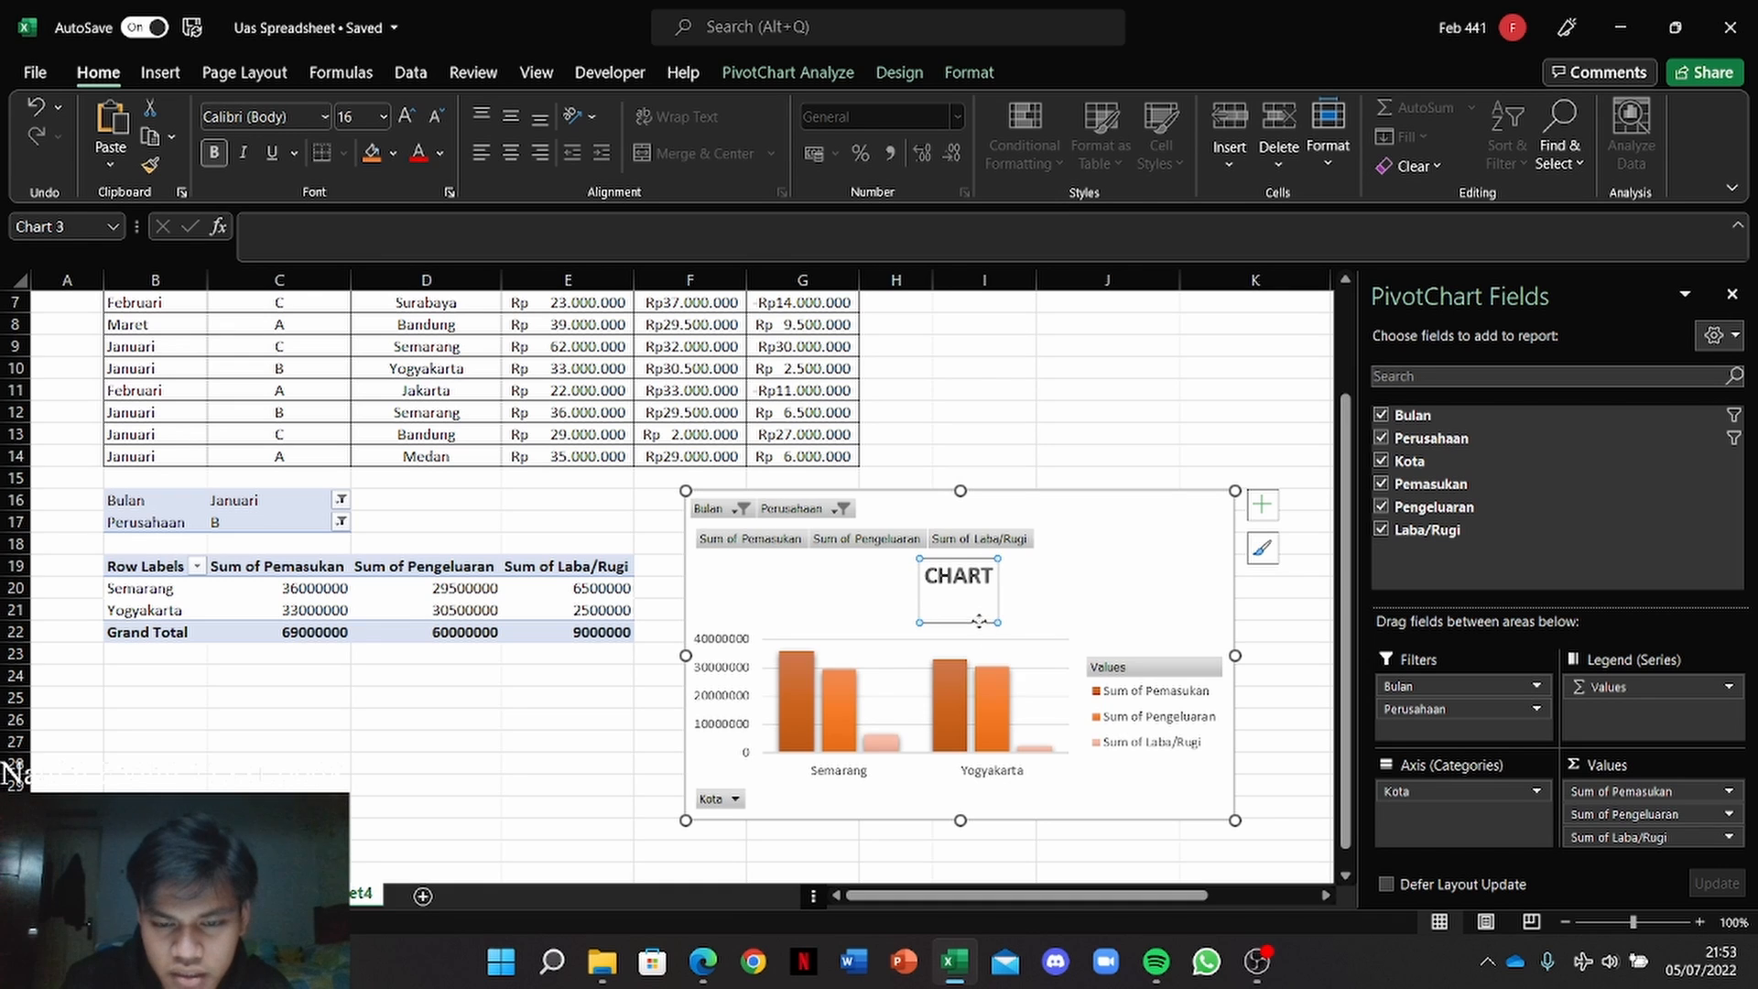
{"action": "left_click_drag", "start_coordinate": [980, 622], "coordinate": [1143, 600]}
Step: Close the PivotChart field list and review the source table, both PivotTables and the styled chart
{"action": "scroll", "coordinate": [1025, 611], "scroll_direction": "up", "scroll_amount": 2}
{"action": "scroll", "coordinate": [1026, 611], "scroll_direction": "down", "scroll_amount": 1}
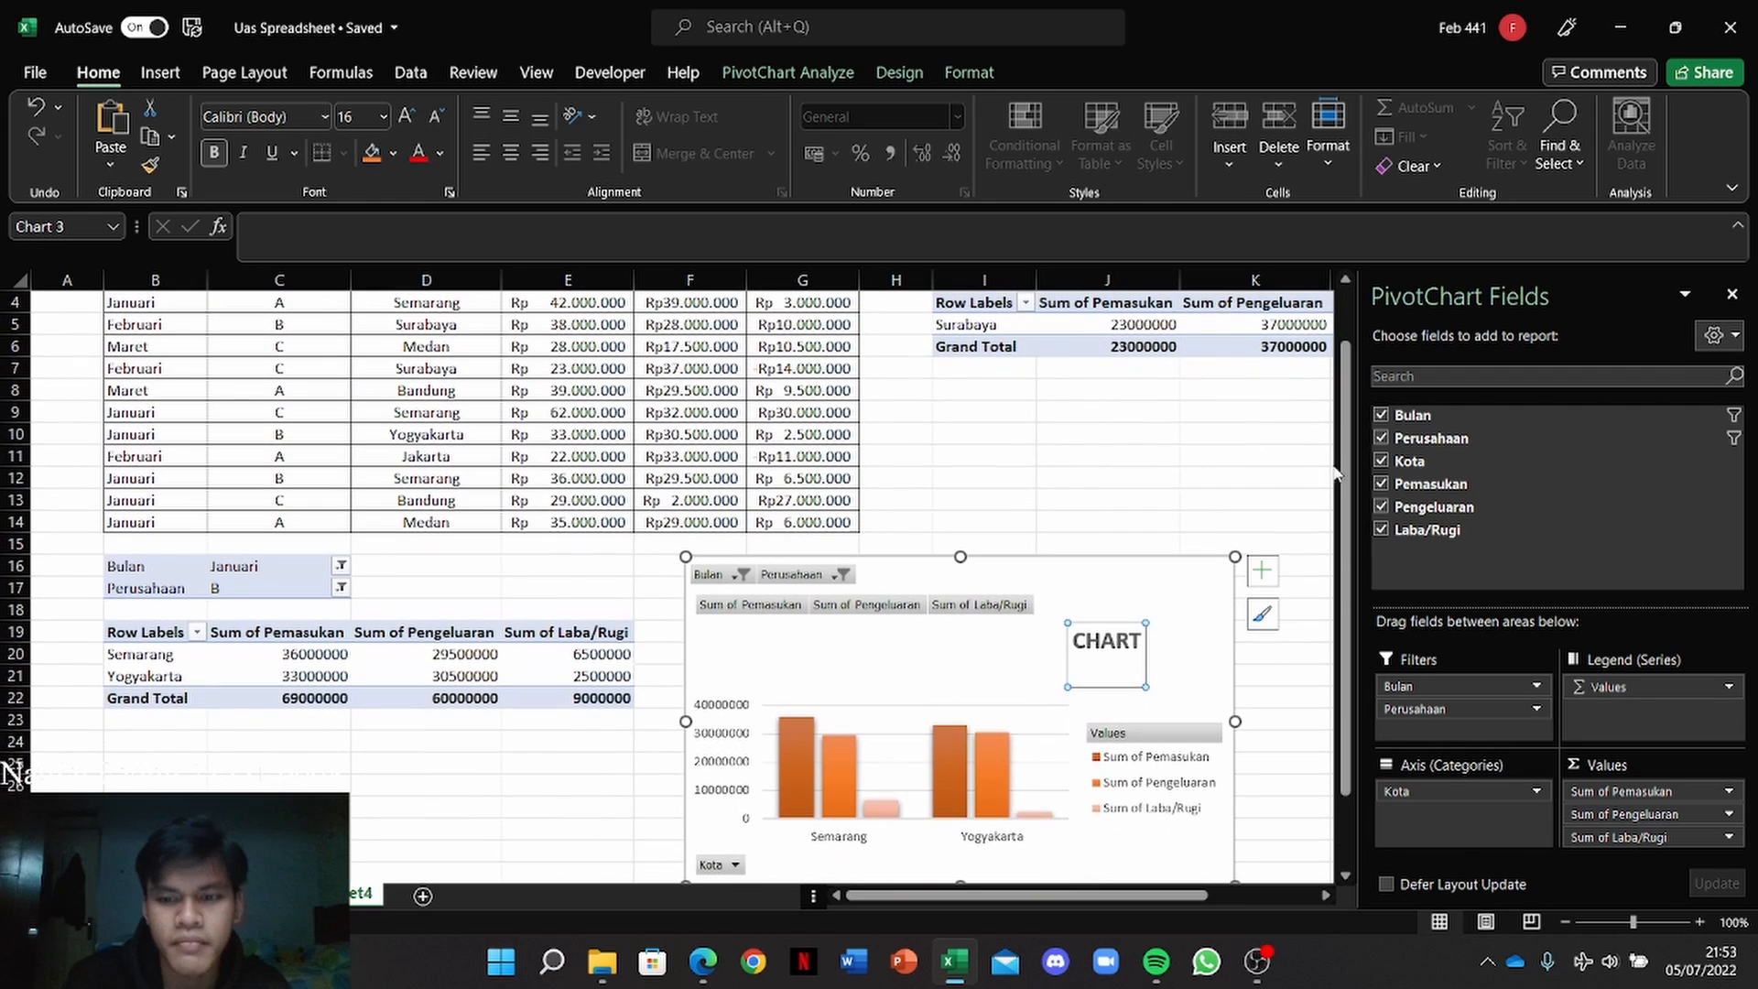
{"action": "left_click", "coordinate": [1732, 294]}
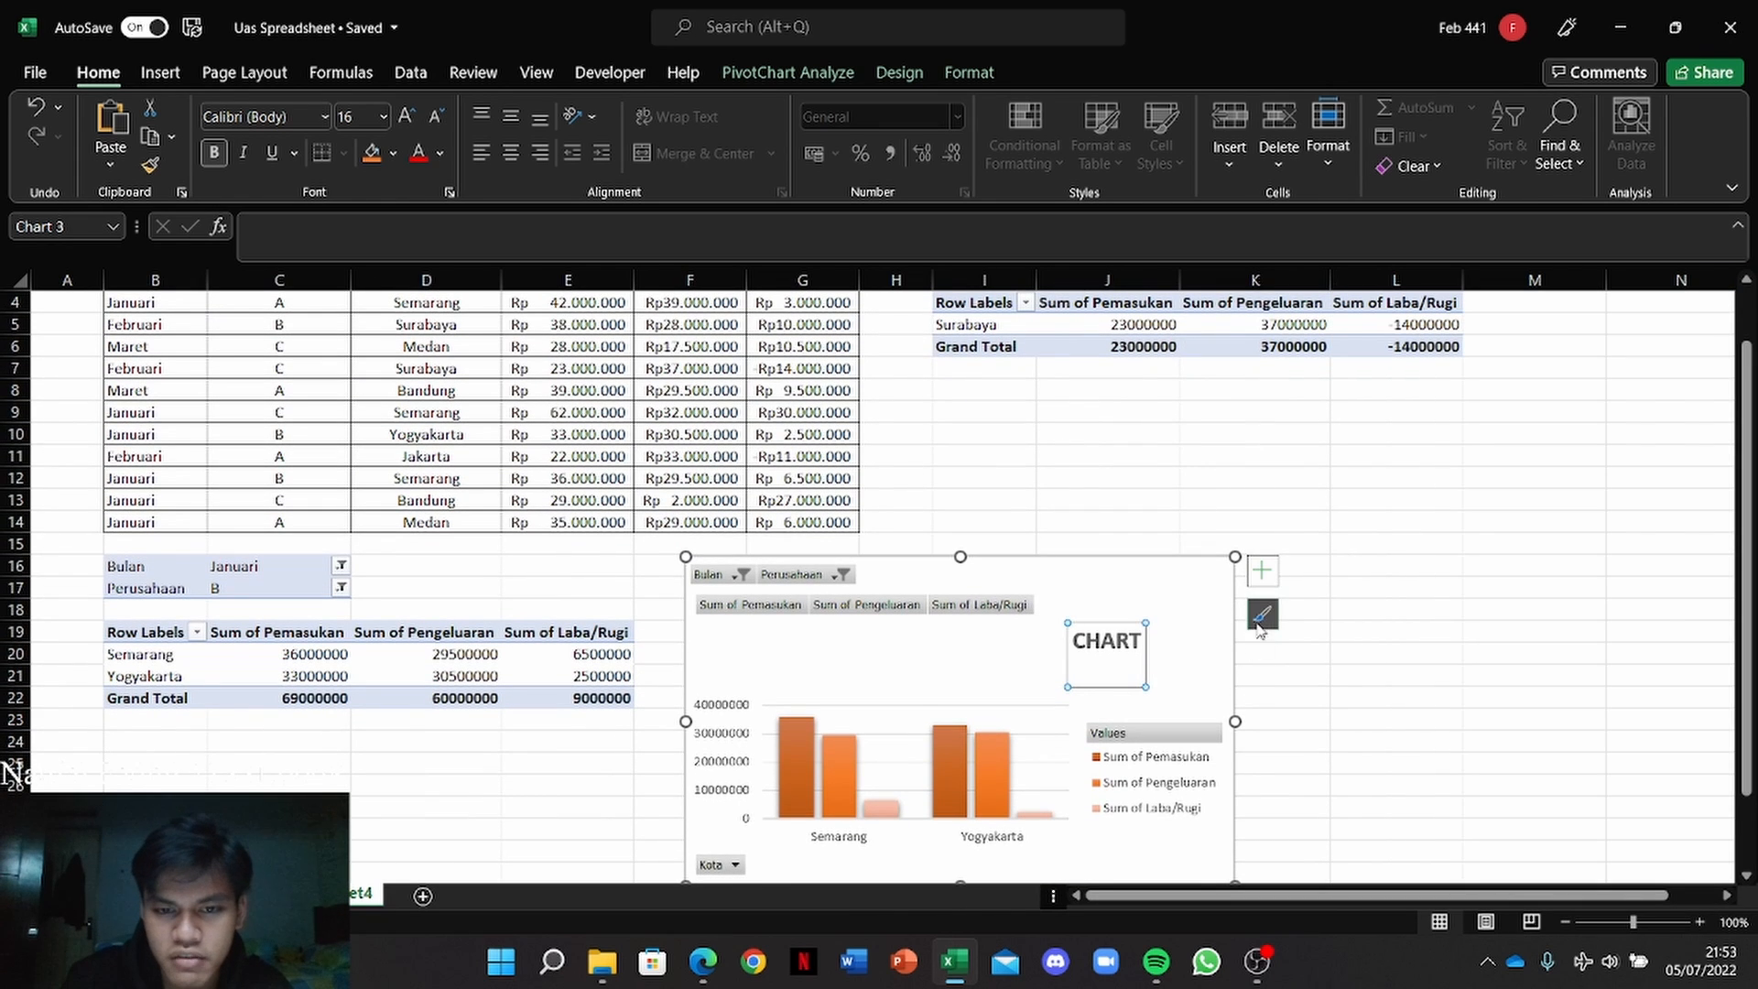
{"action": "scroll", "coordinate": [1306, 727], "scroll_direction": "down", "scroll_amount": 4}
{"action": "scroll", "coordinate": [1306, 727], "scroll_direction": "up", "scroll_amount": 5}
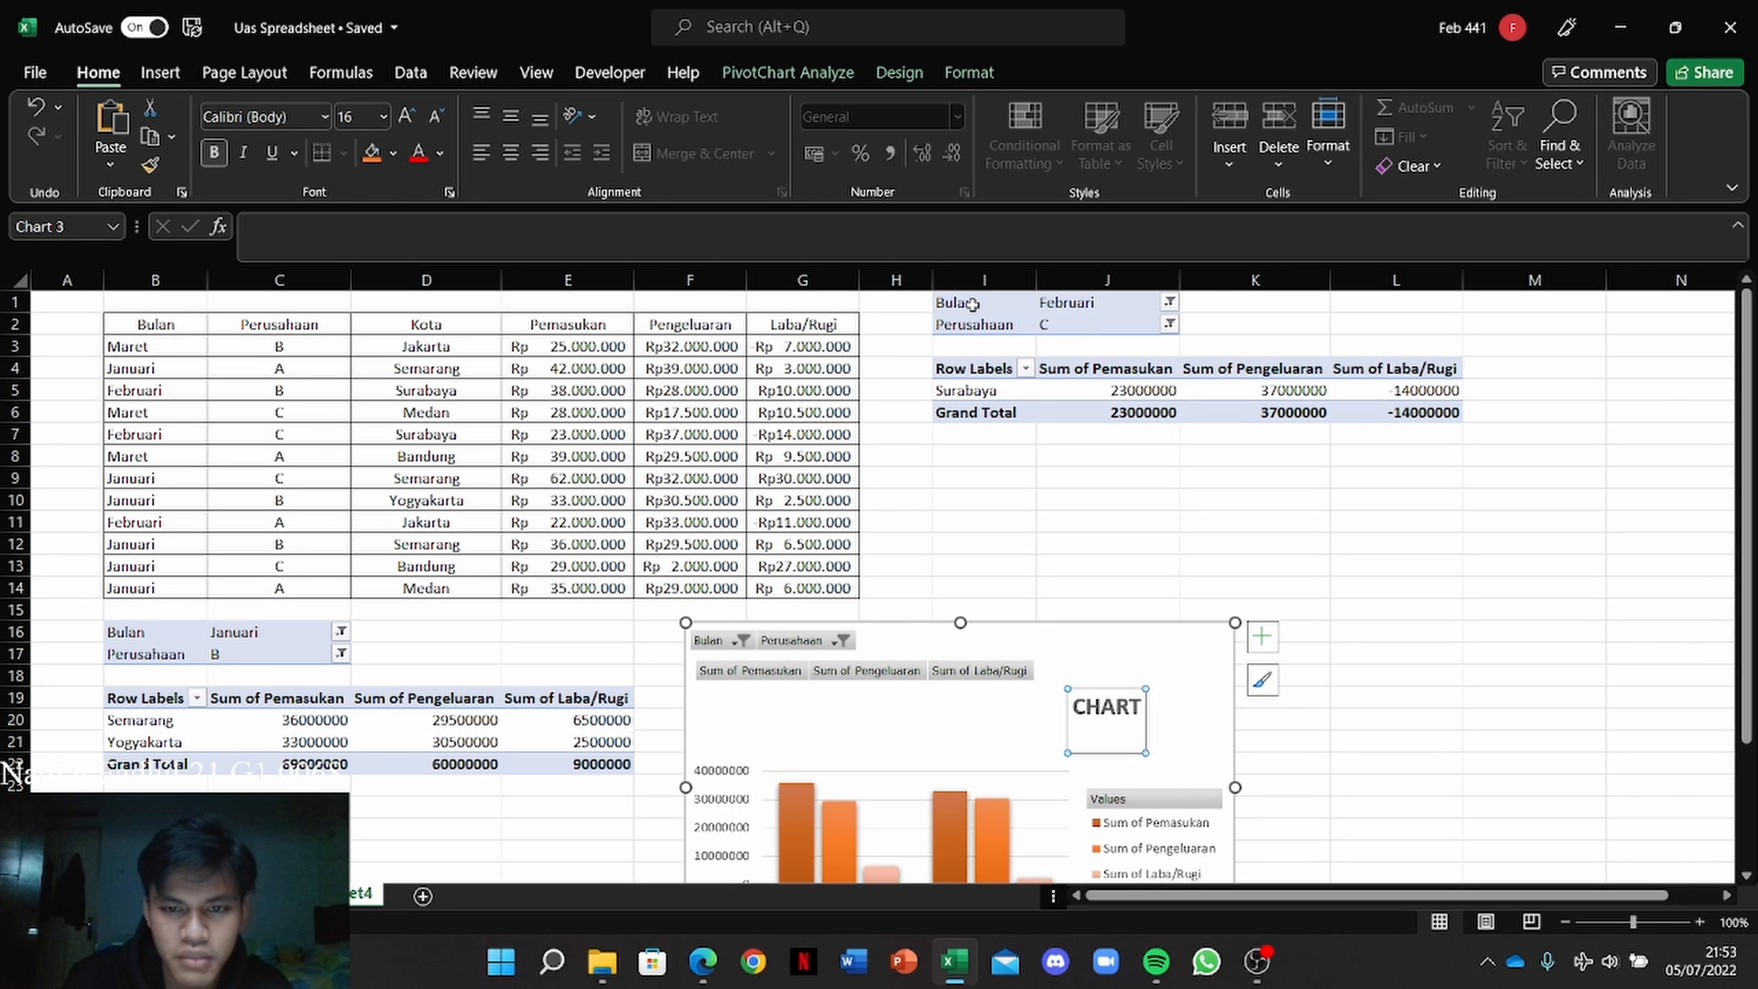
{"action": "scroll", "coordinate": [641, 513], "scroll_direction": "down", "scroll_amount": 1}
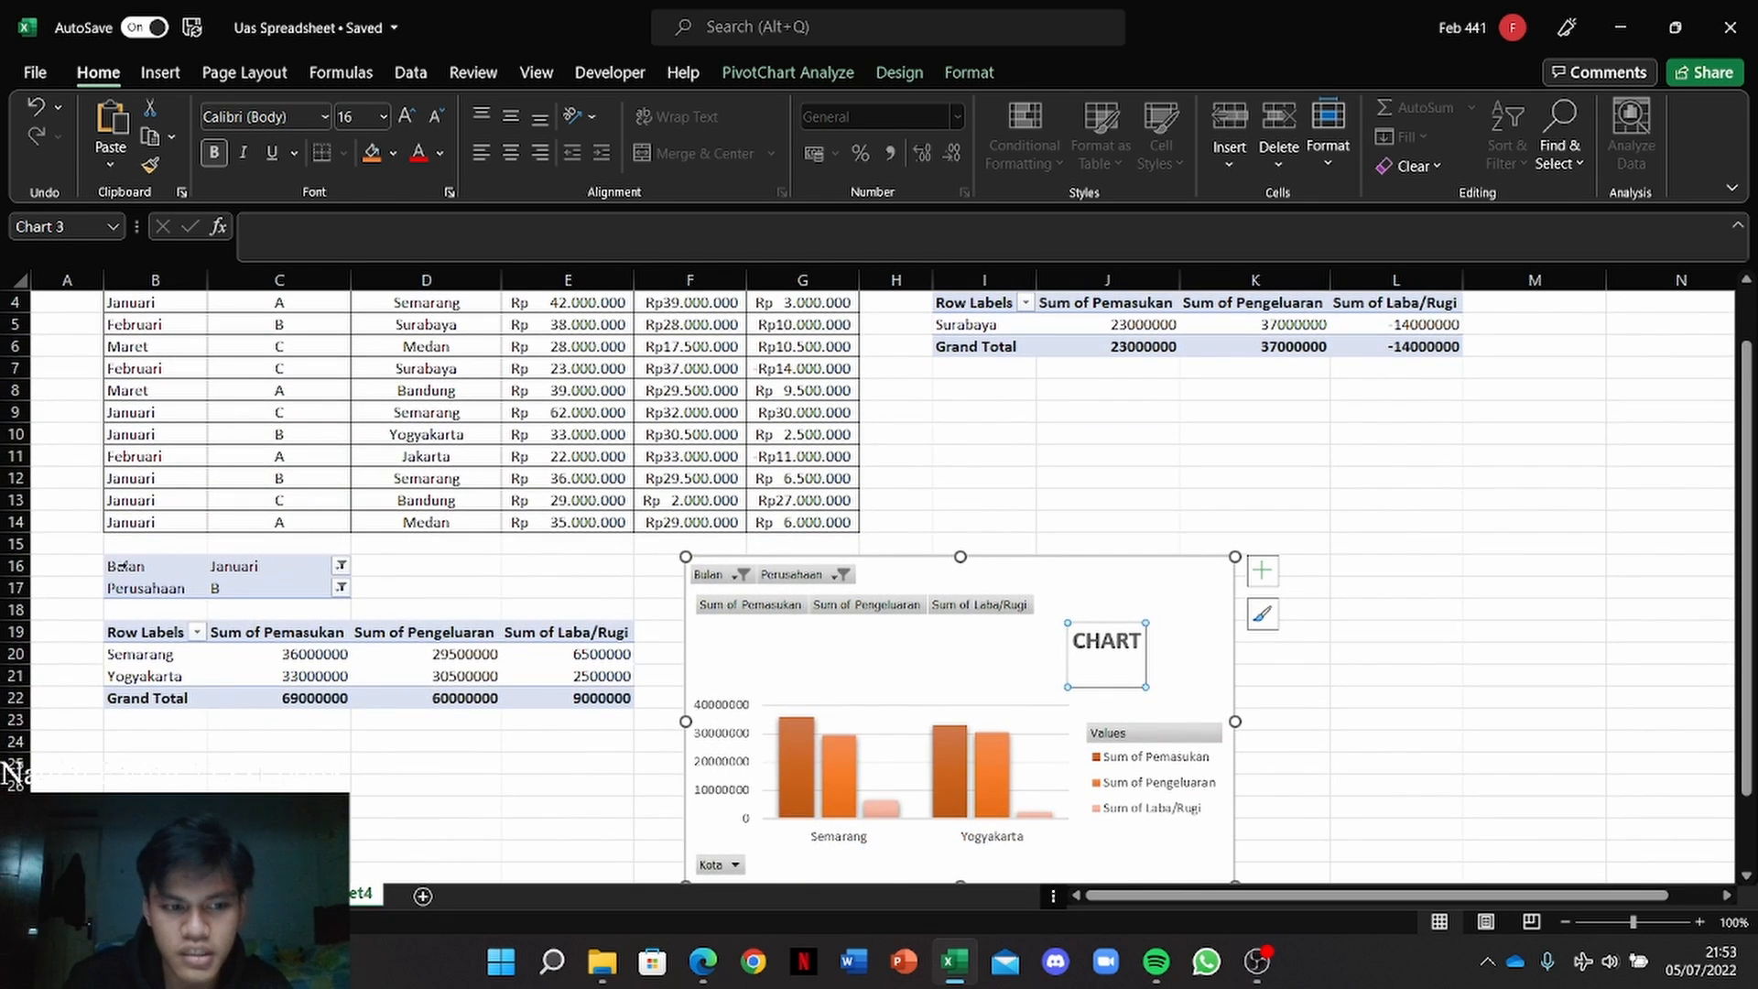
{"action": "scroll", "coordinate": [124, 566], "scroll_direction": "down", "scroll_amount": 2}
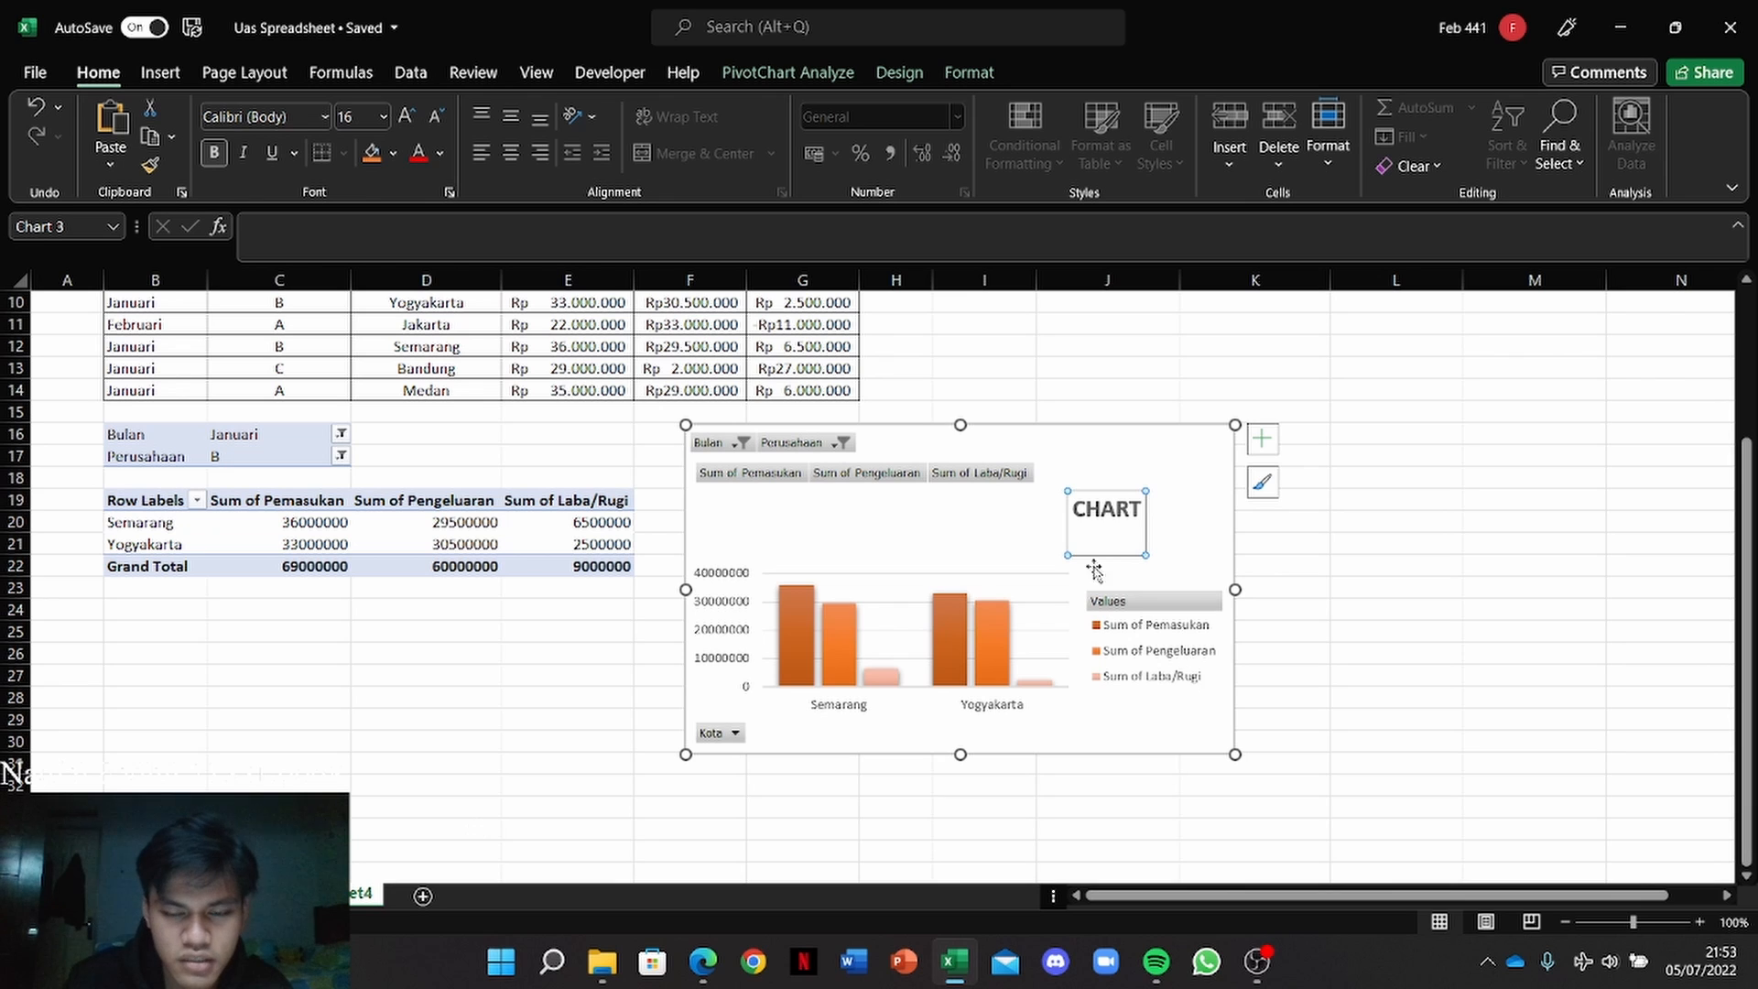
{"action": "scroll", "coordinate": [373, 576], "scroll_direction": "up", "scroll_amount": 3}
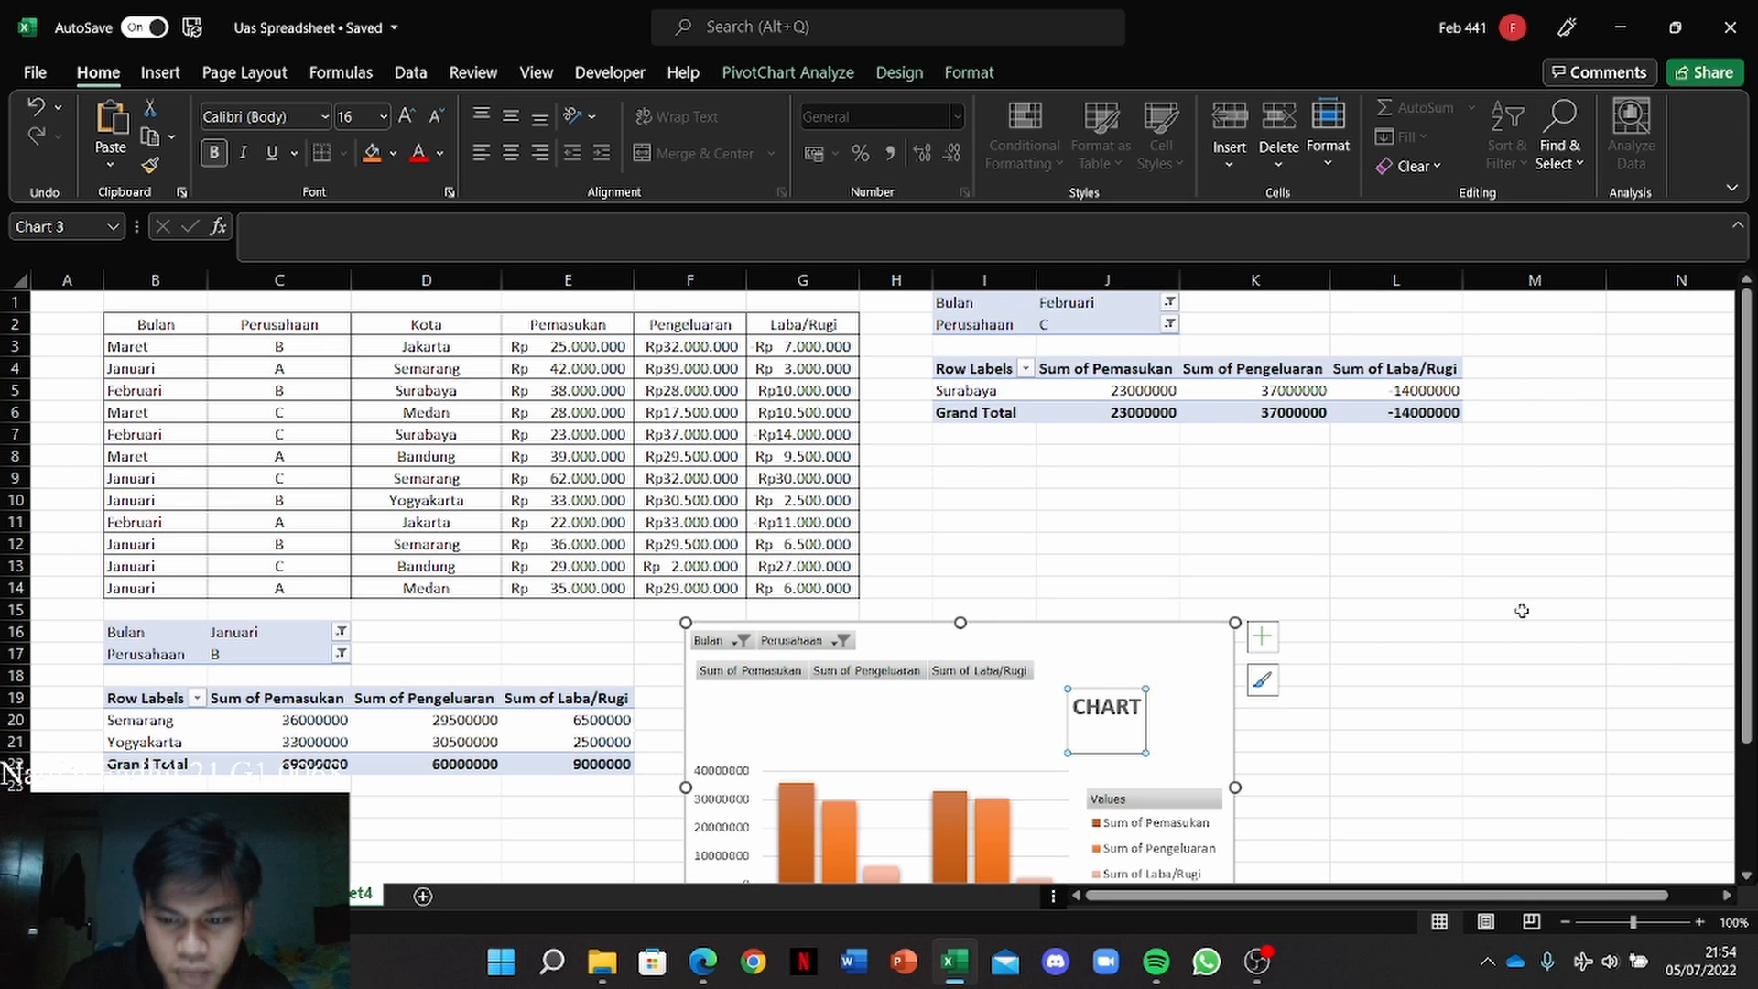
{"action": "left_click", "coordinate": [1257, 962]}
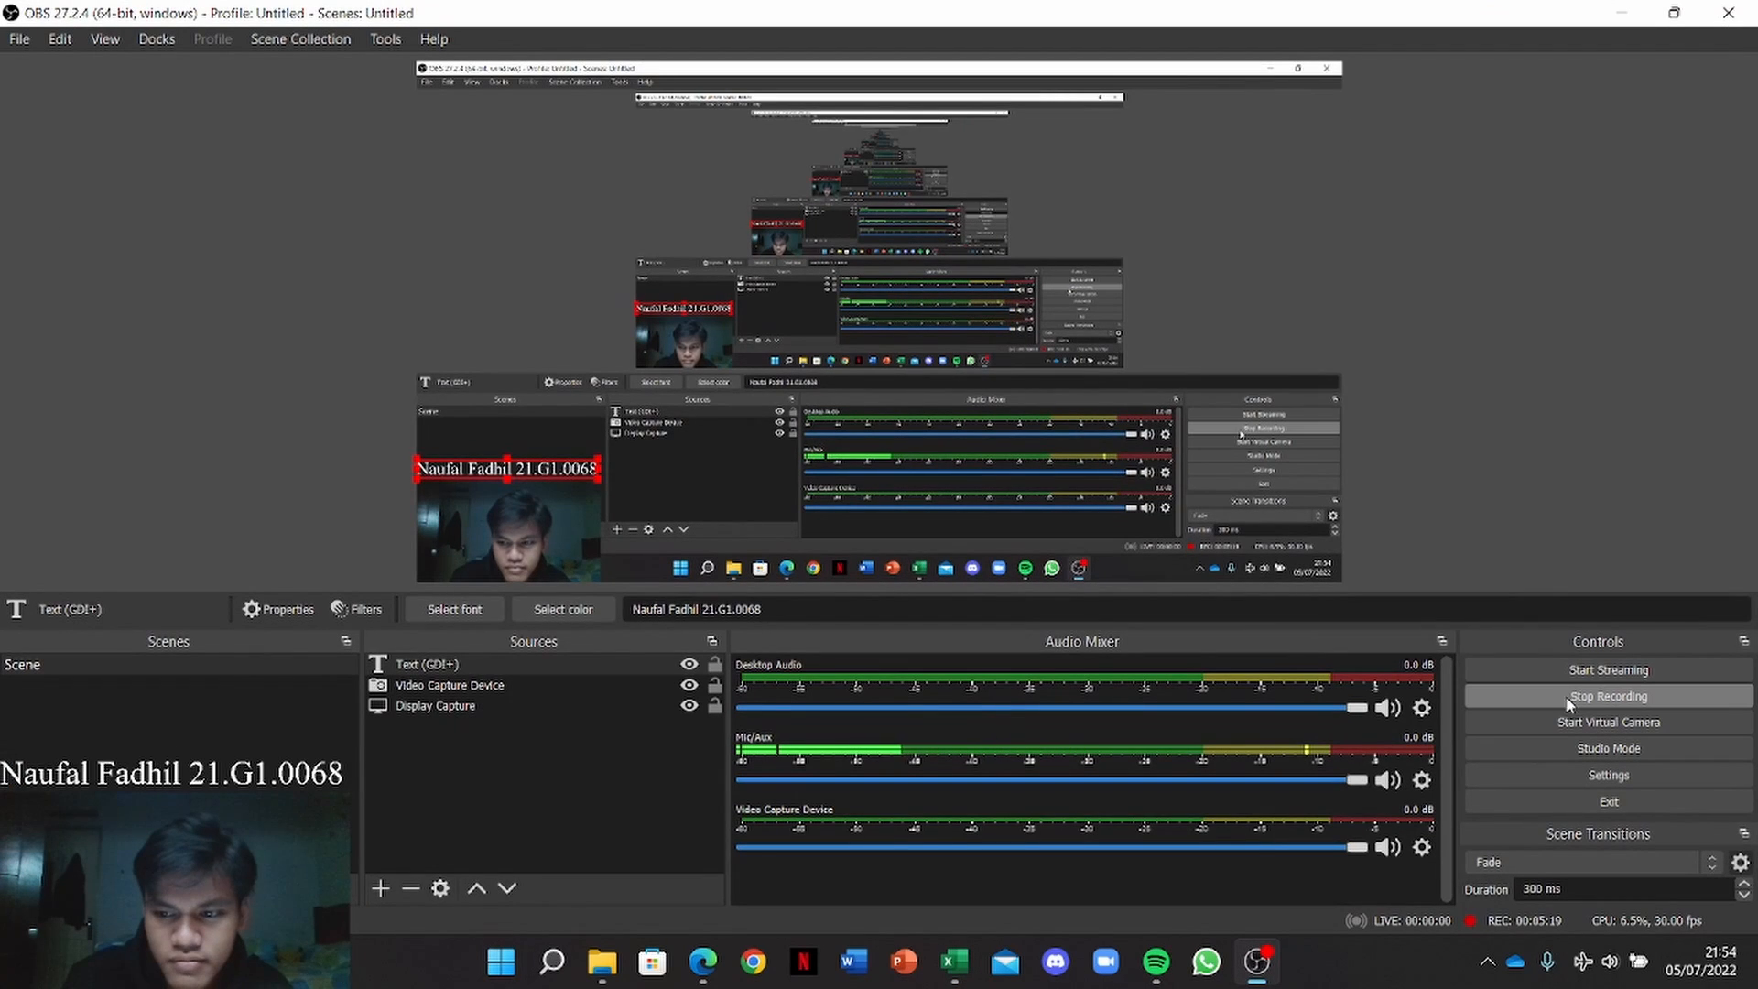